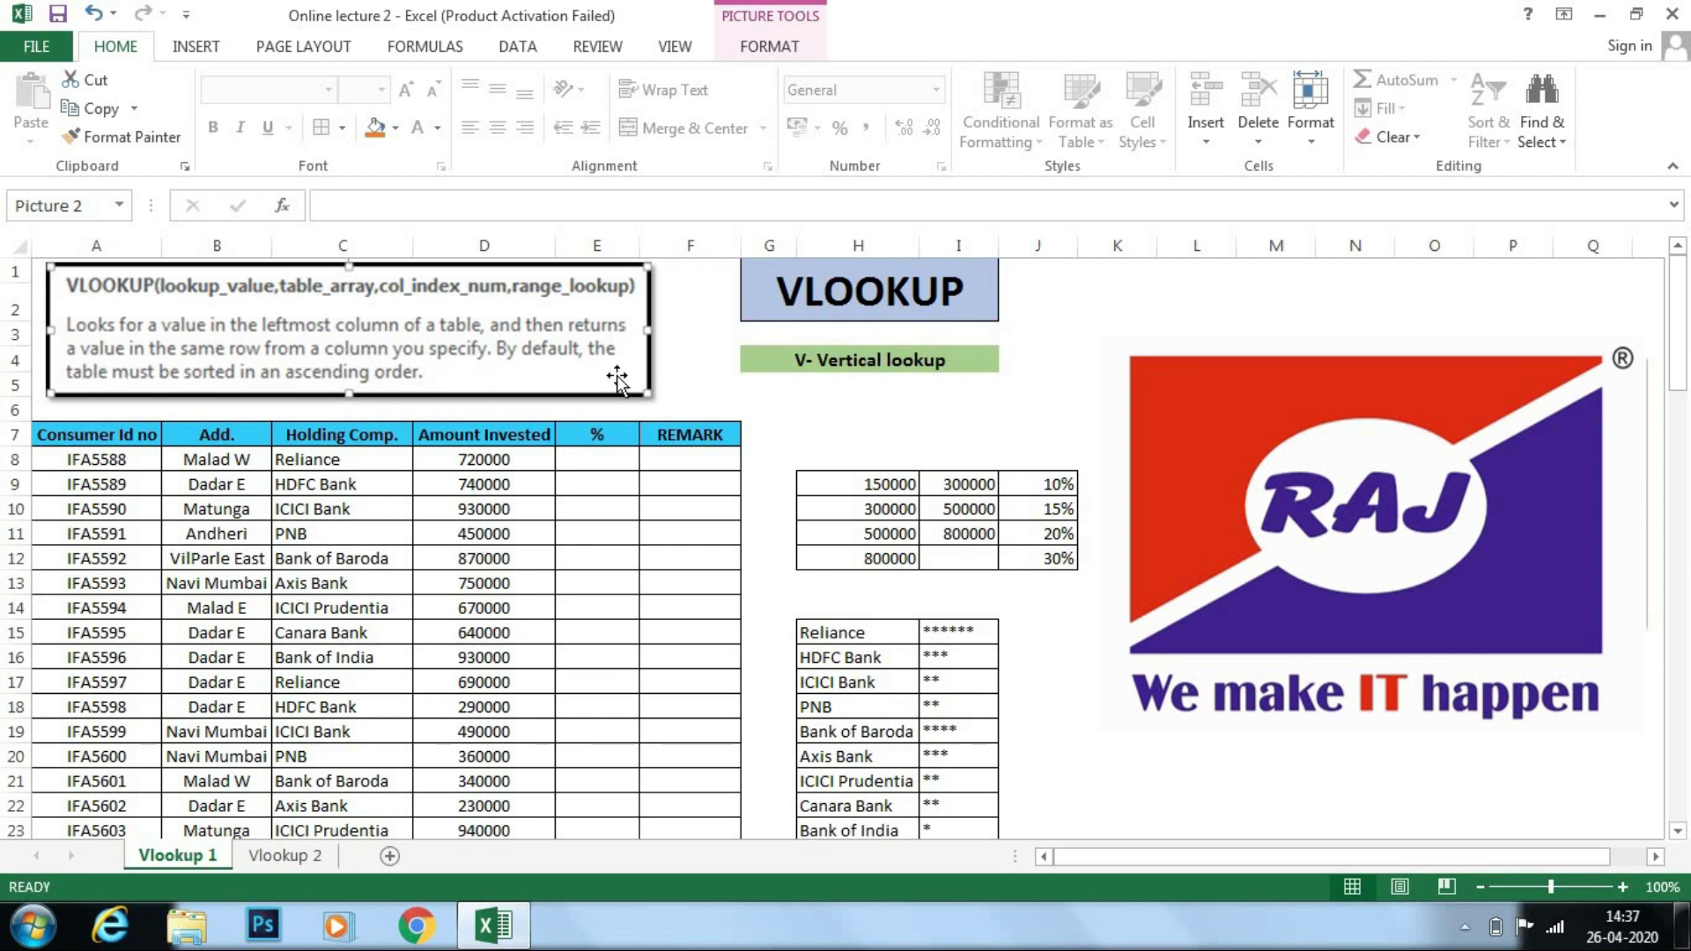
# Step: Examine the VLOOKUP headings and the consumer investment table, from Consumer Id no through Amount Invested, % and REMARK
pyautogui.click(863, 314)
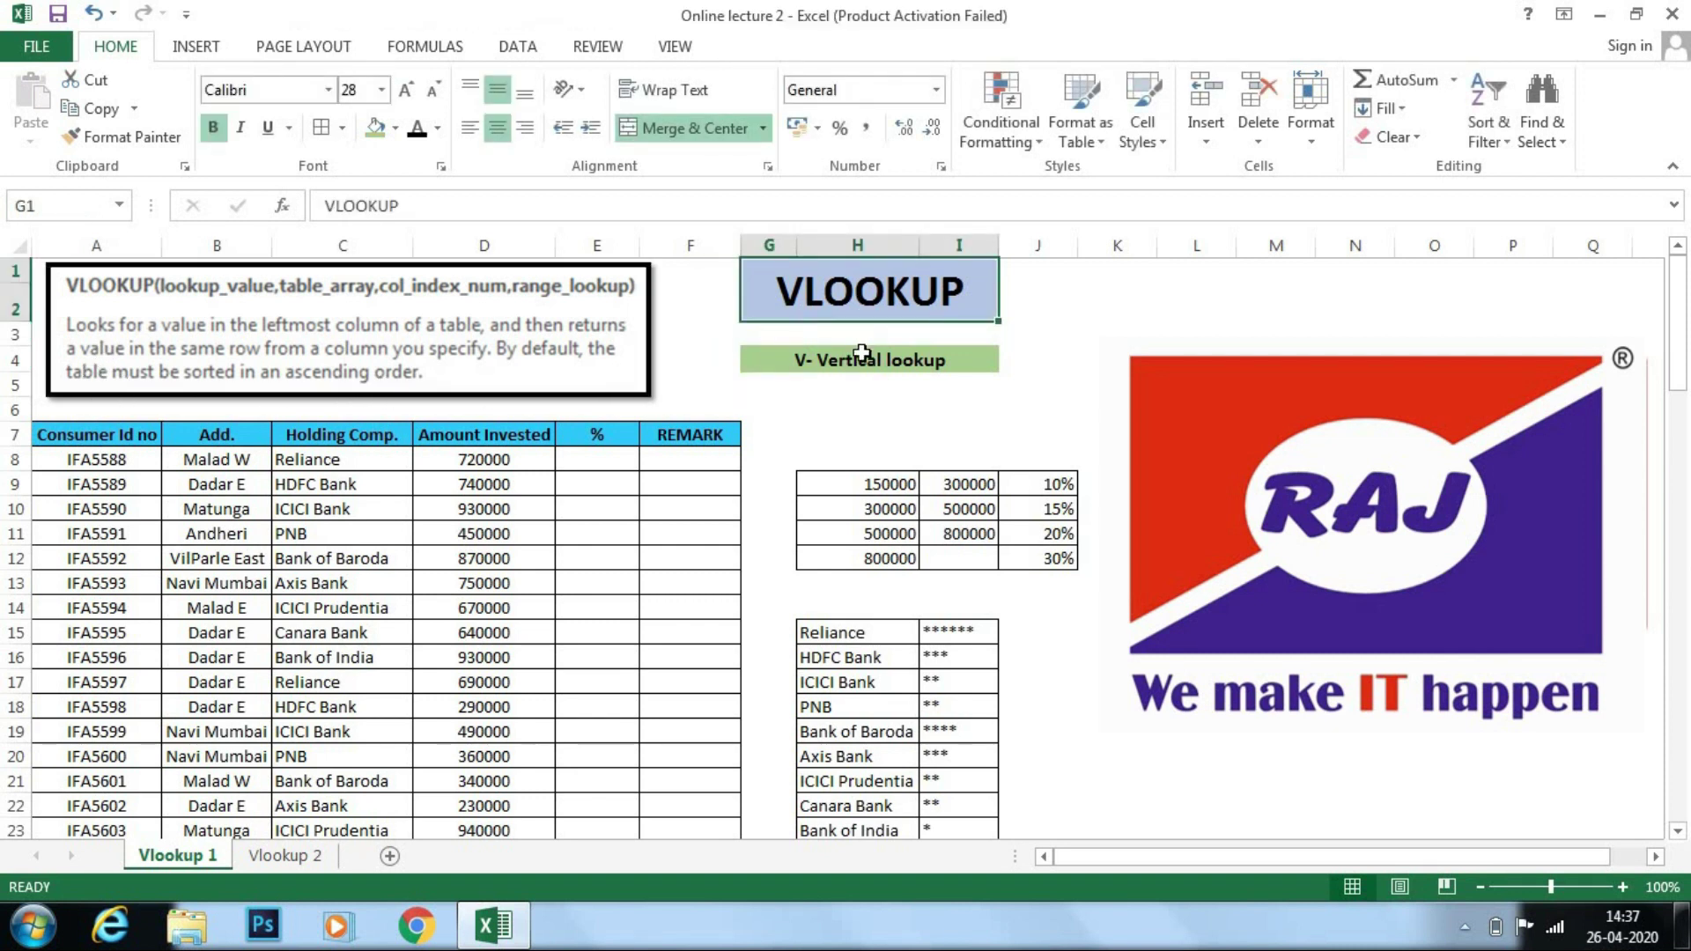
pyautogui.click(861, 354)
pyautogui.moveTo(141, 434); pyautogui.dragTo(133, 610)
pyautogui.moveTo(217, 434); pyautogui.dragTo(217, 608)
pyautogui.moveTo(342, 434); pyautogui.dragTo(342, 533)
pyautogui.click(698, 458)
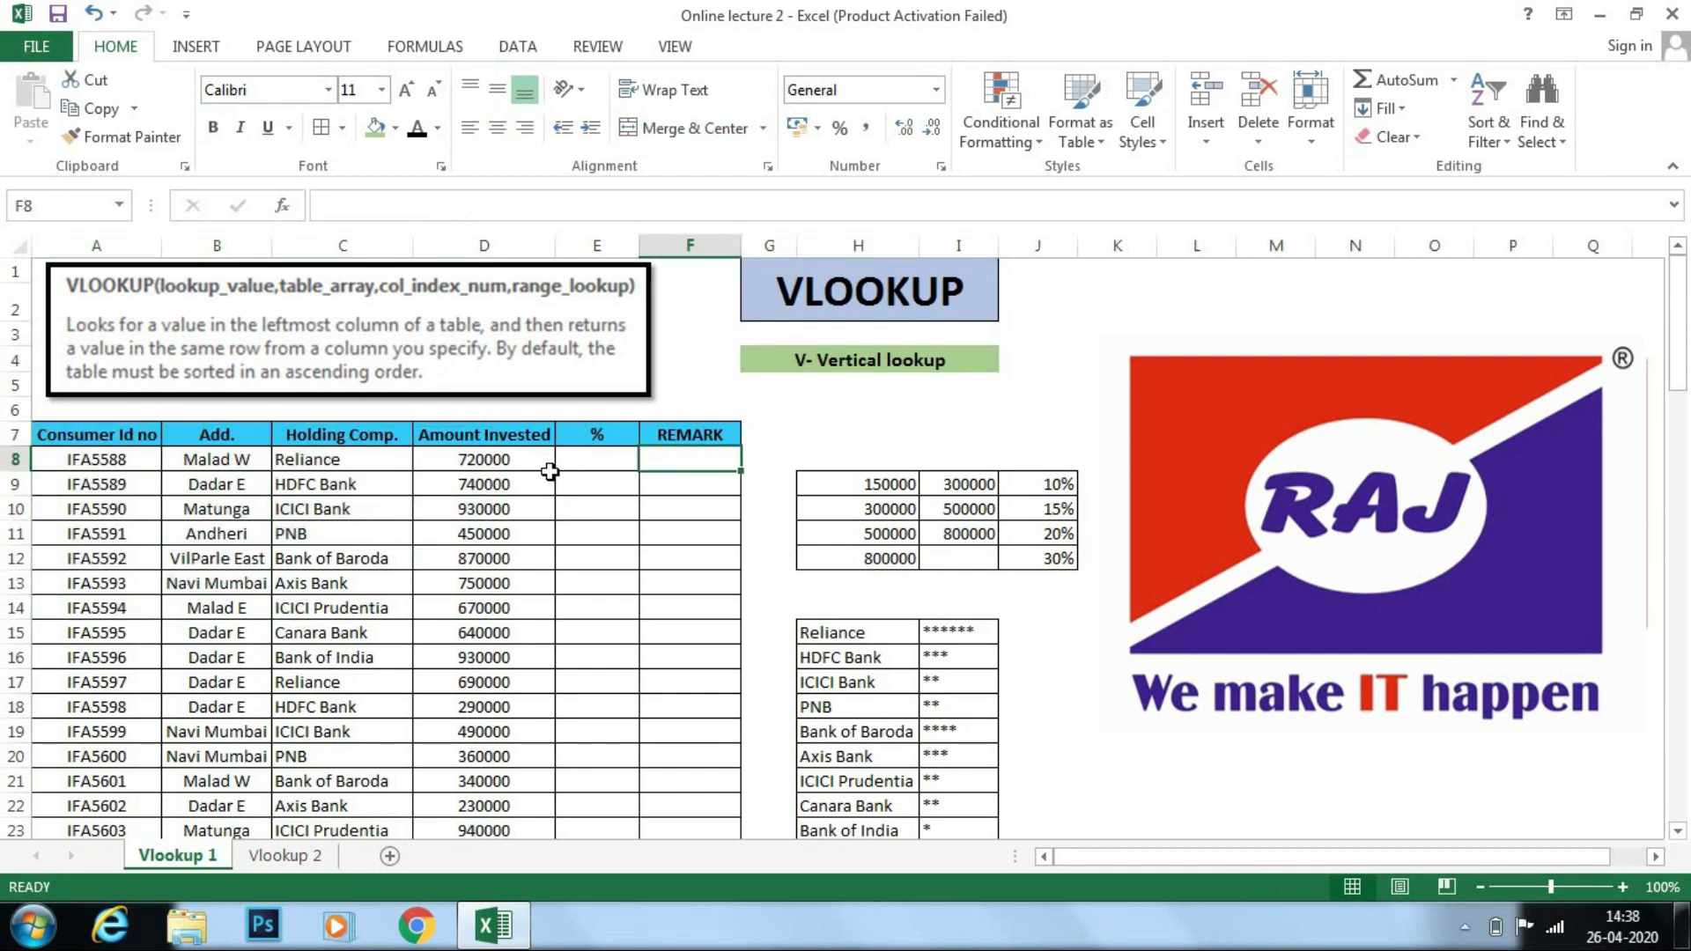
pyautogui.moveTo(573, 434); pyautogui.dragTo(564, 630)
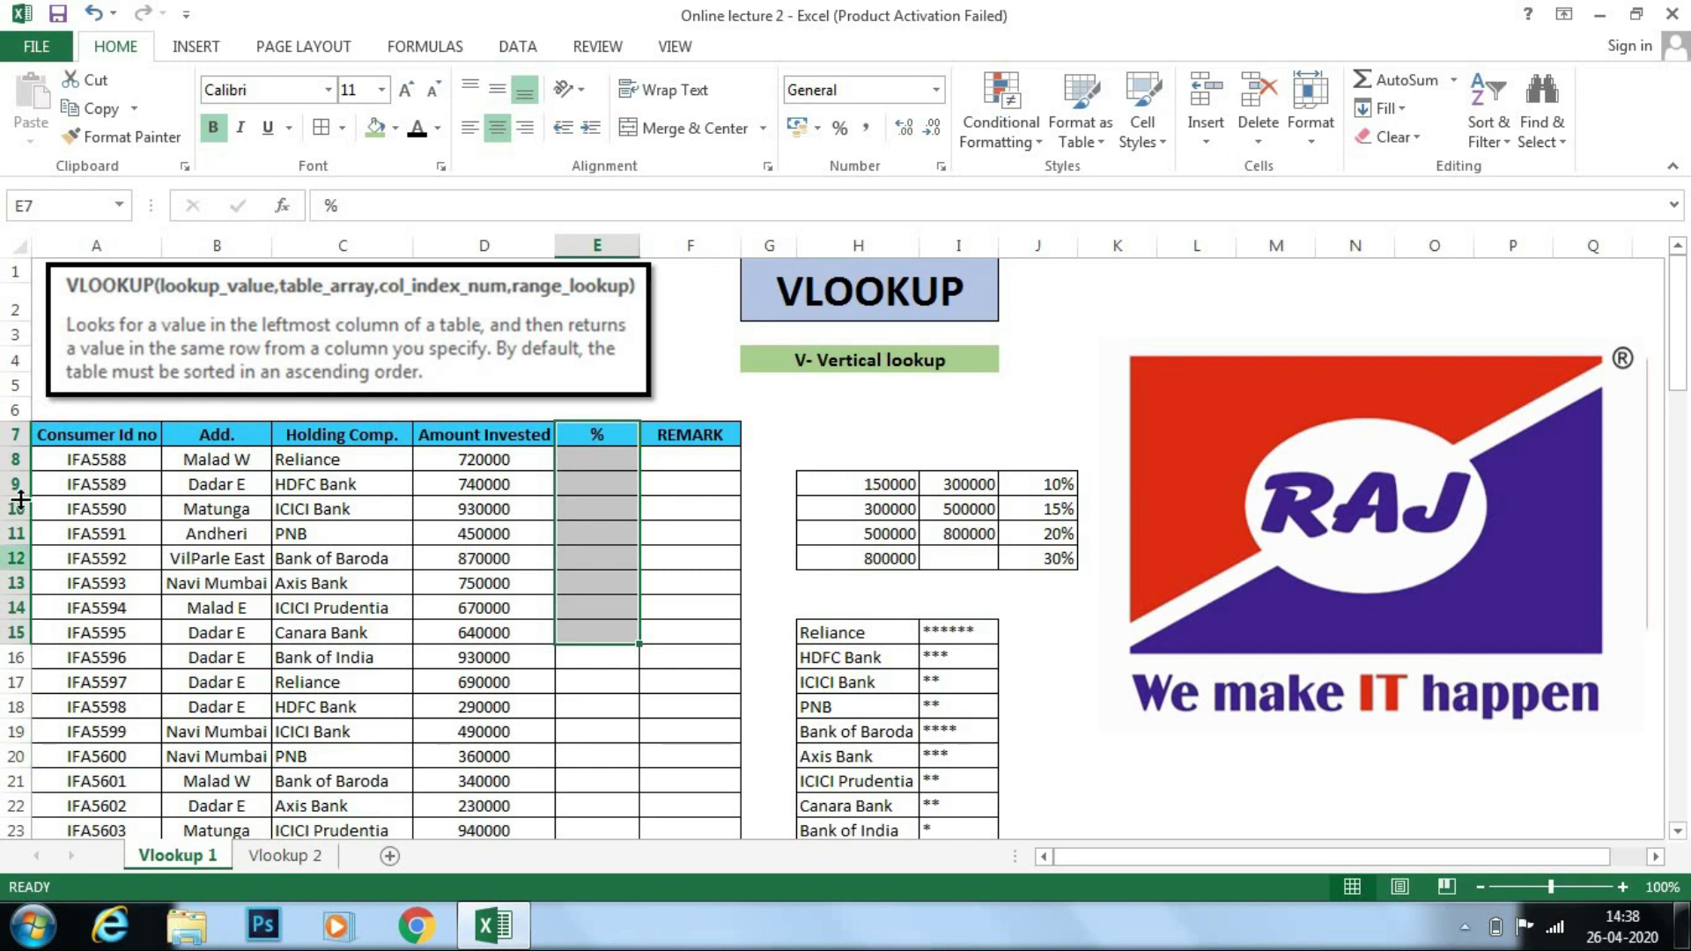
pyautogui.click(14, 434)
pyautogui.moveTo(14, 435); pyautogui.dragTo(21, 498)
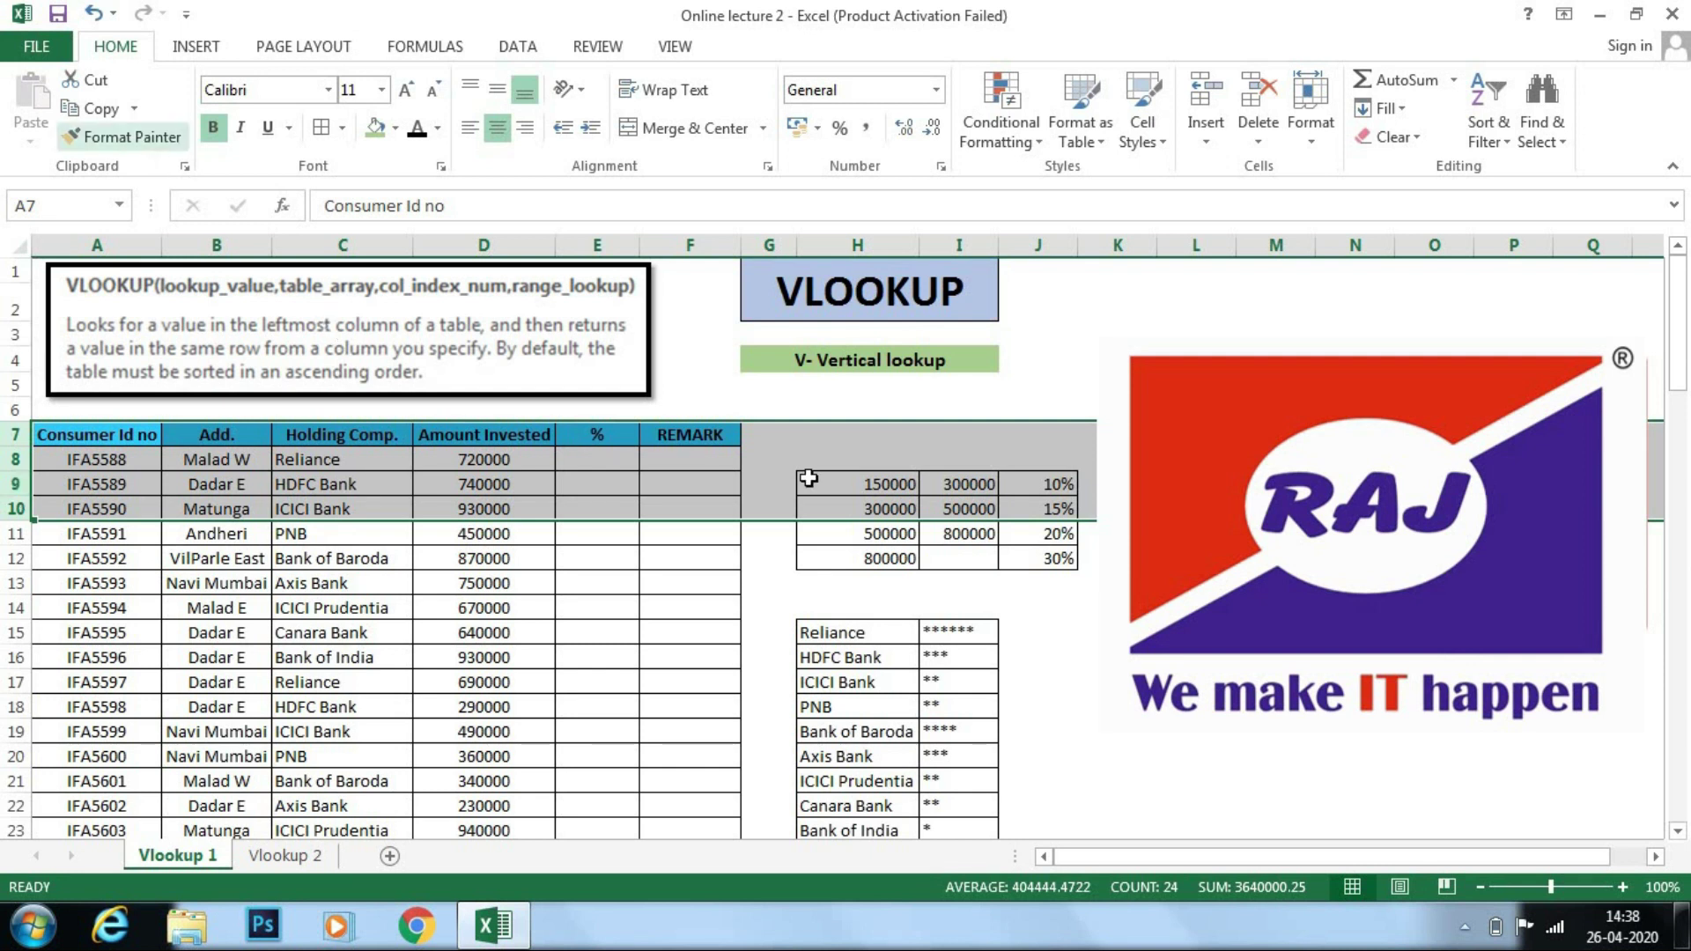
pyautogui.click(697, 584)
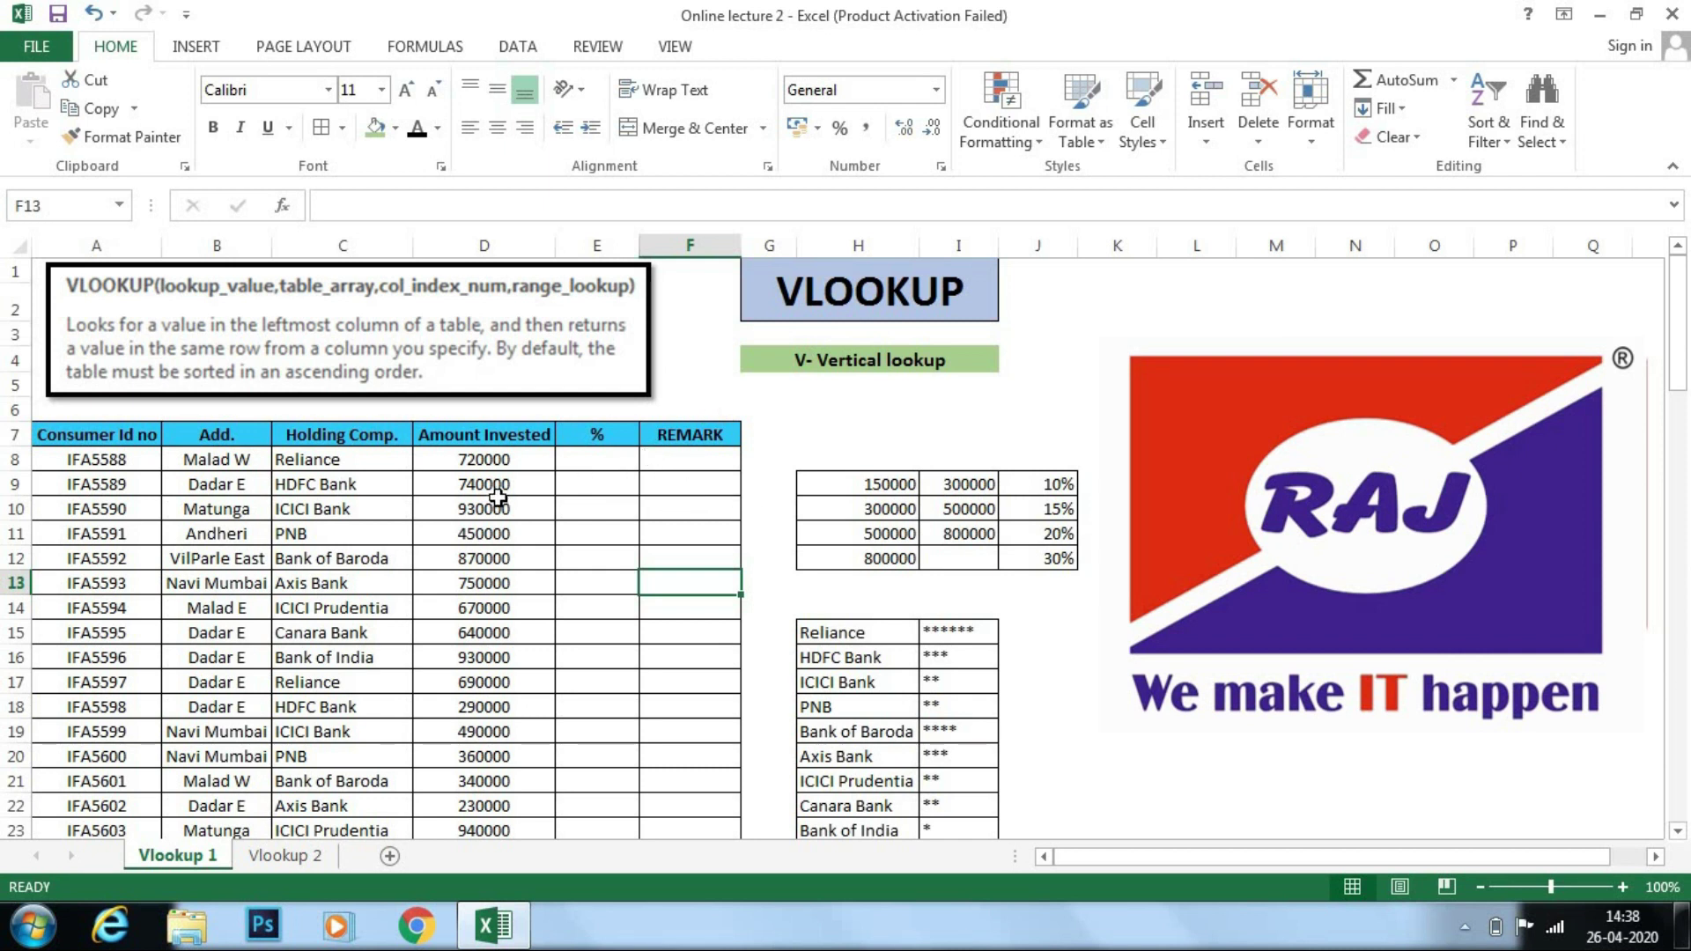
pyautogui.moveTo(503, 467); pyautogui.dragTo(511, 656)
pyautogui.click(520, 527)
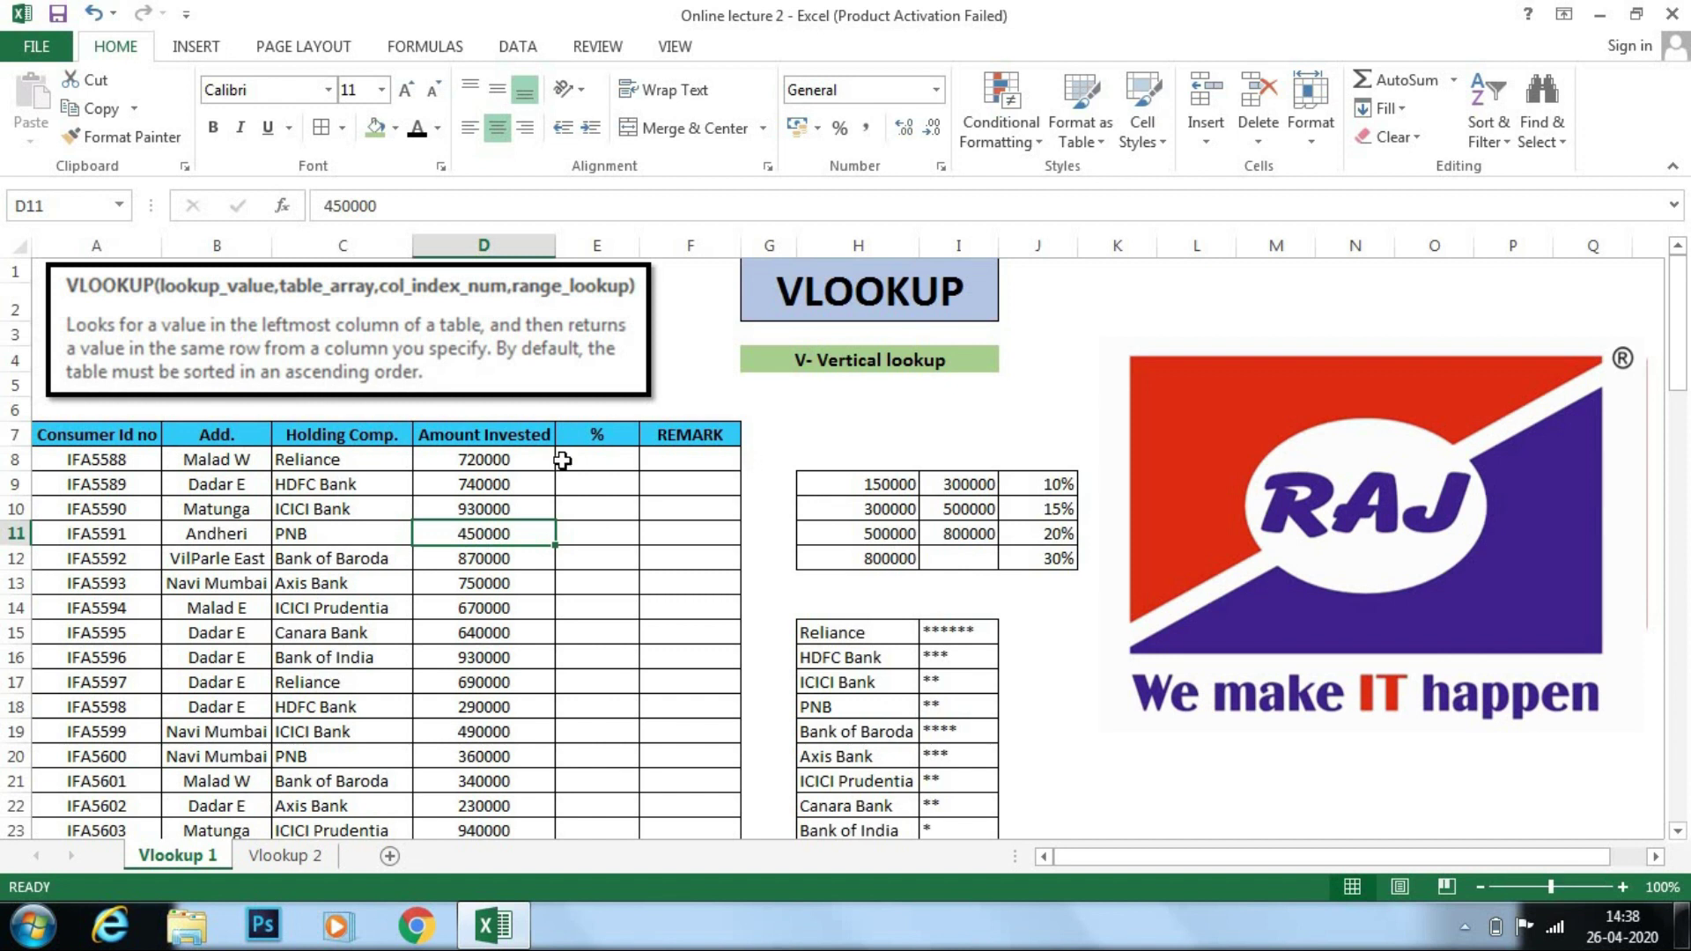
pyautogui.moveTo(544, 460); pyautogui.dragTo(532, 528)
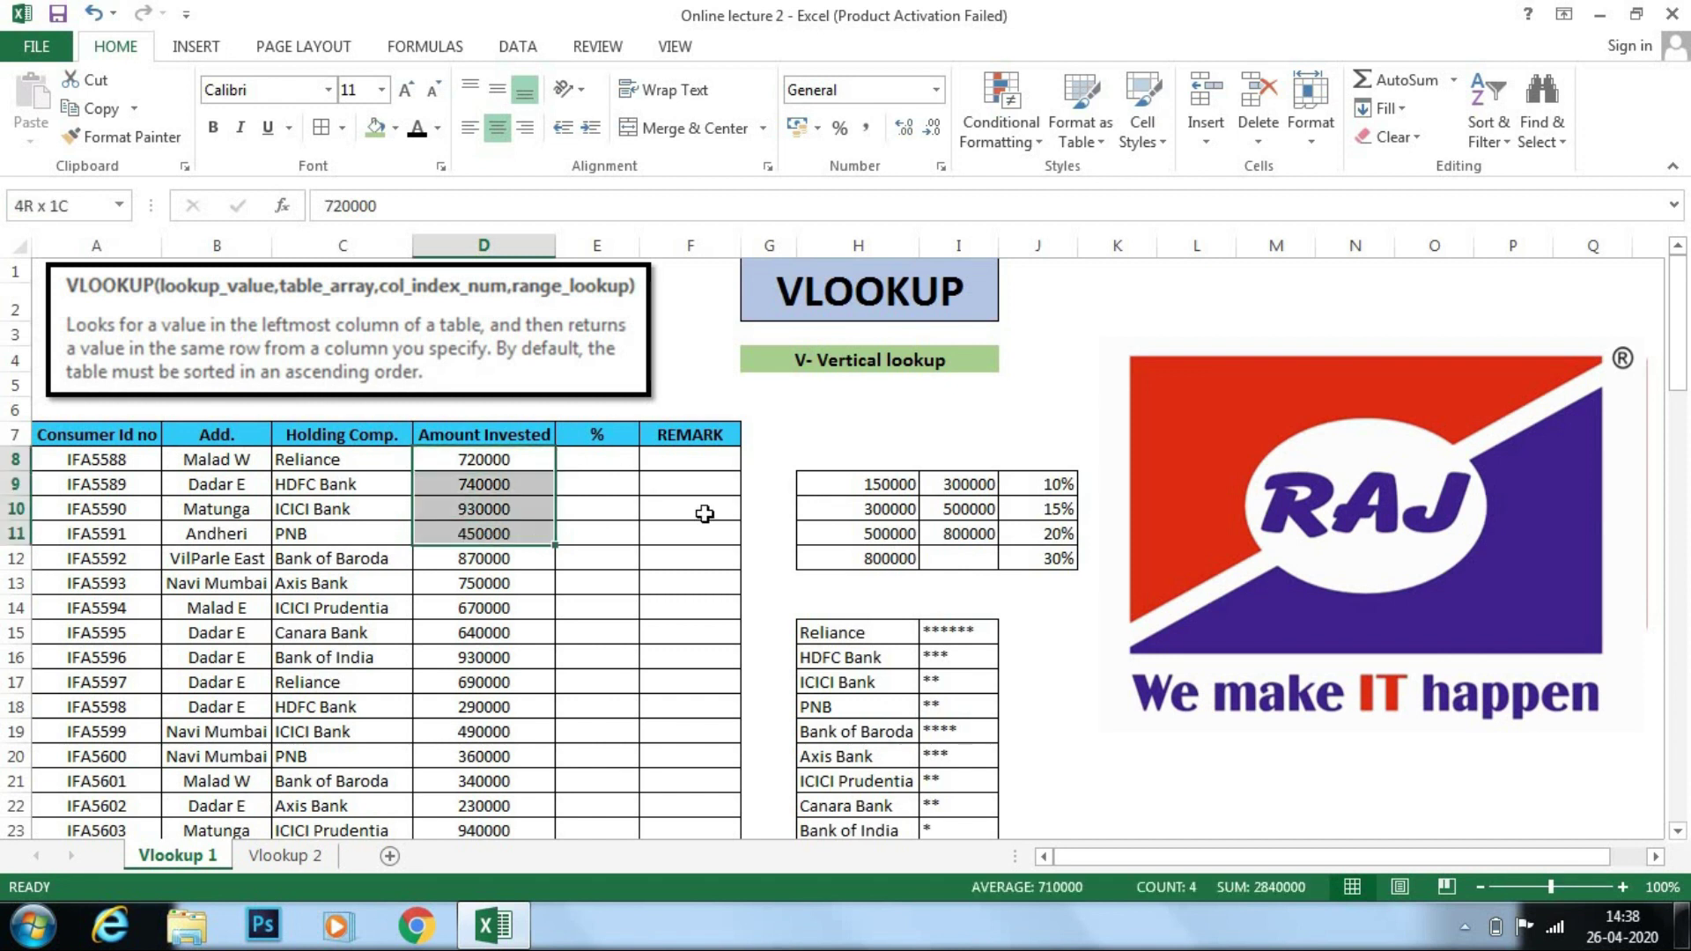
# Step: Examine the slab table in H9:J12 row by row, matching each amount range to its percentage
pyautogui.moveTo(876, 491); pyautogui.dragTo(1034, 557)
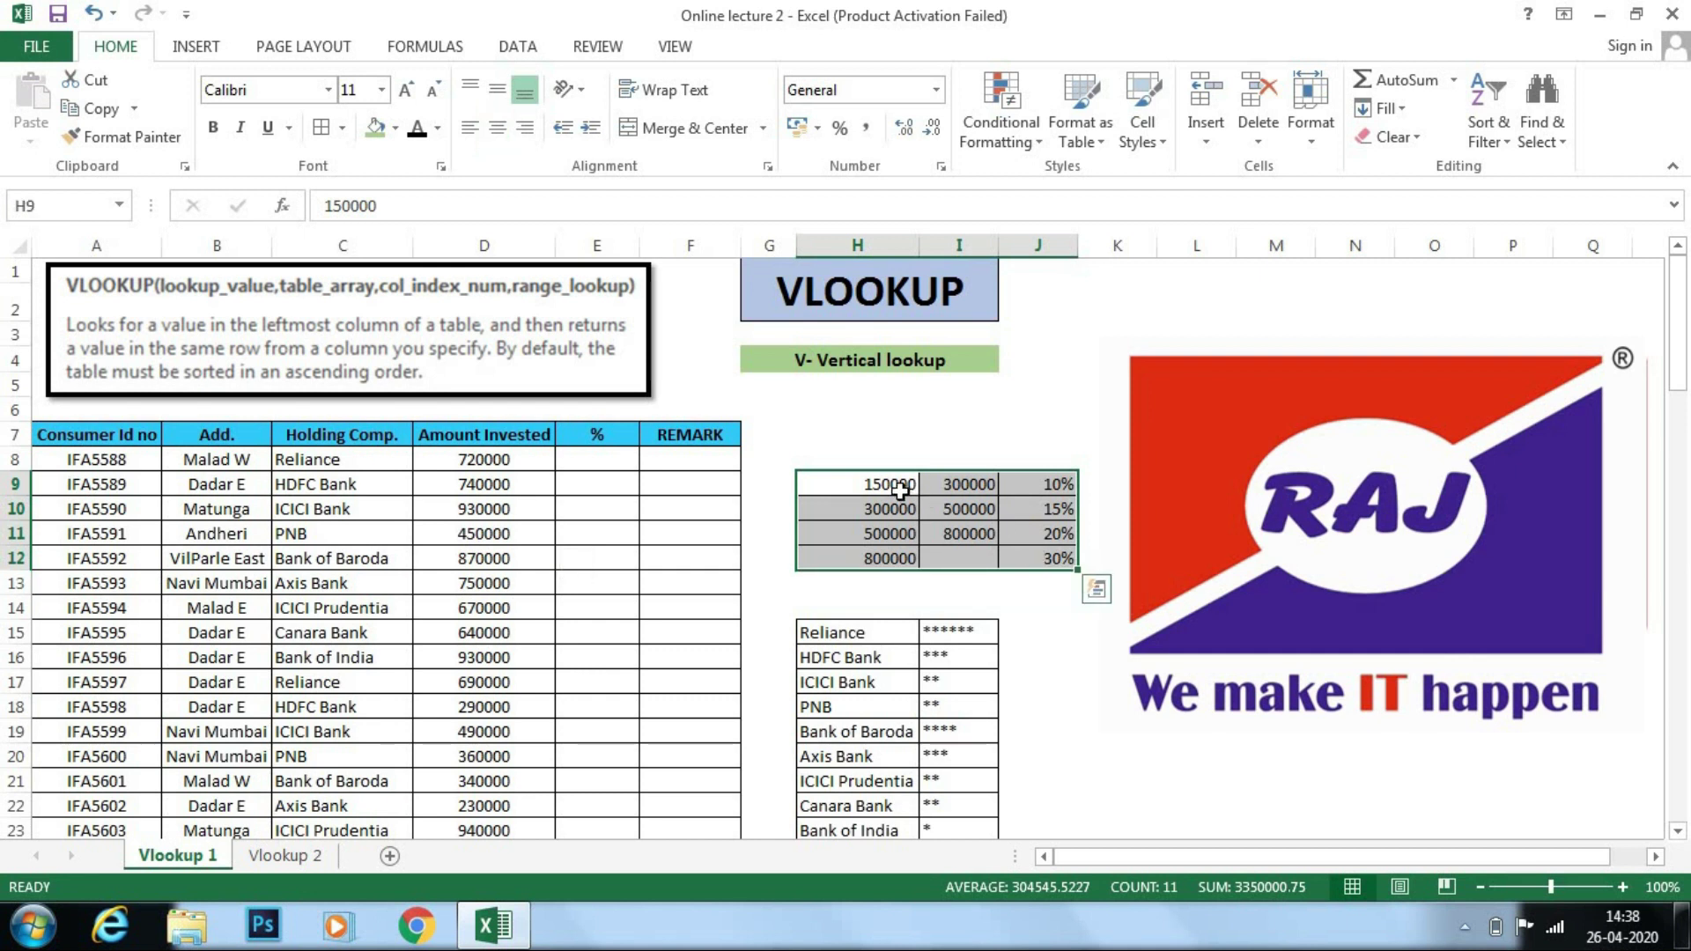
pyautogui.click(899, 491)
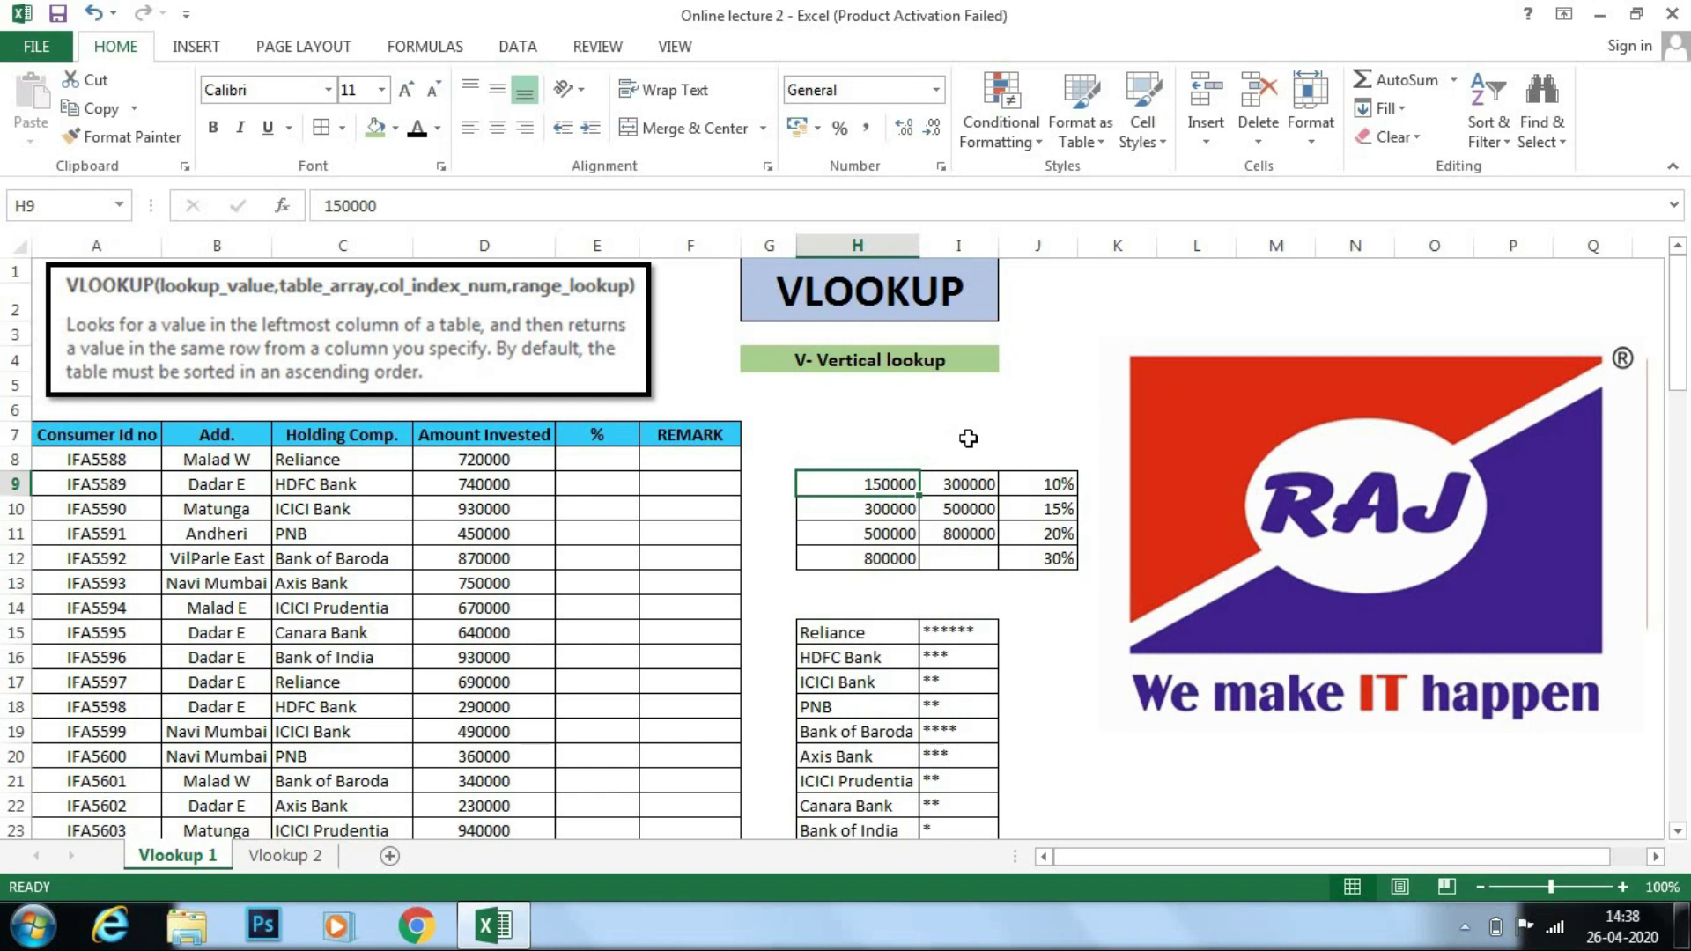
pyautogui.click(974, 485)
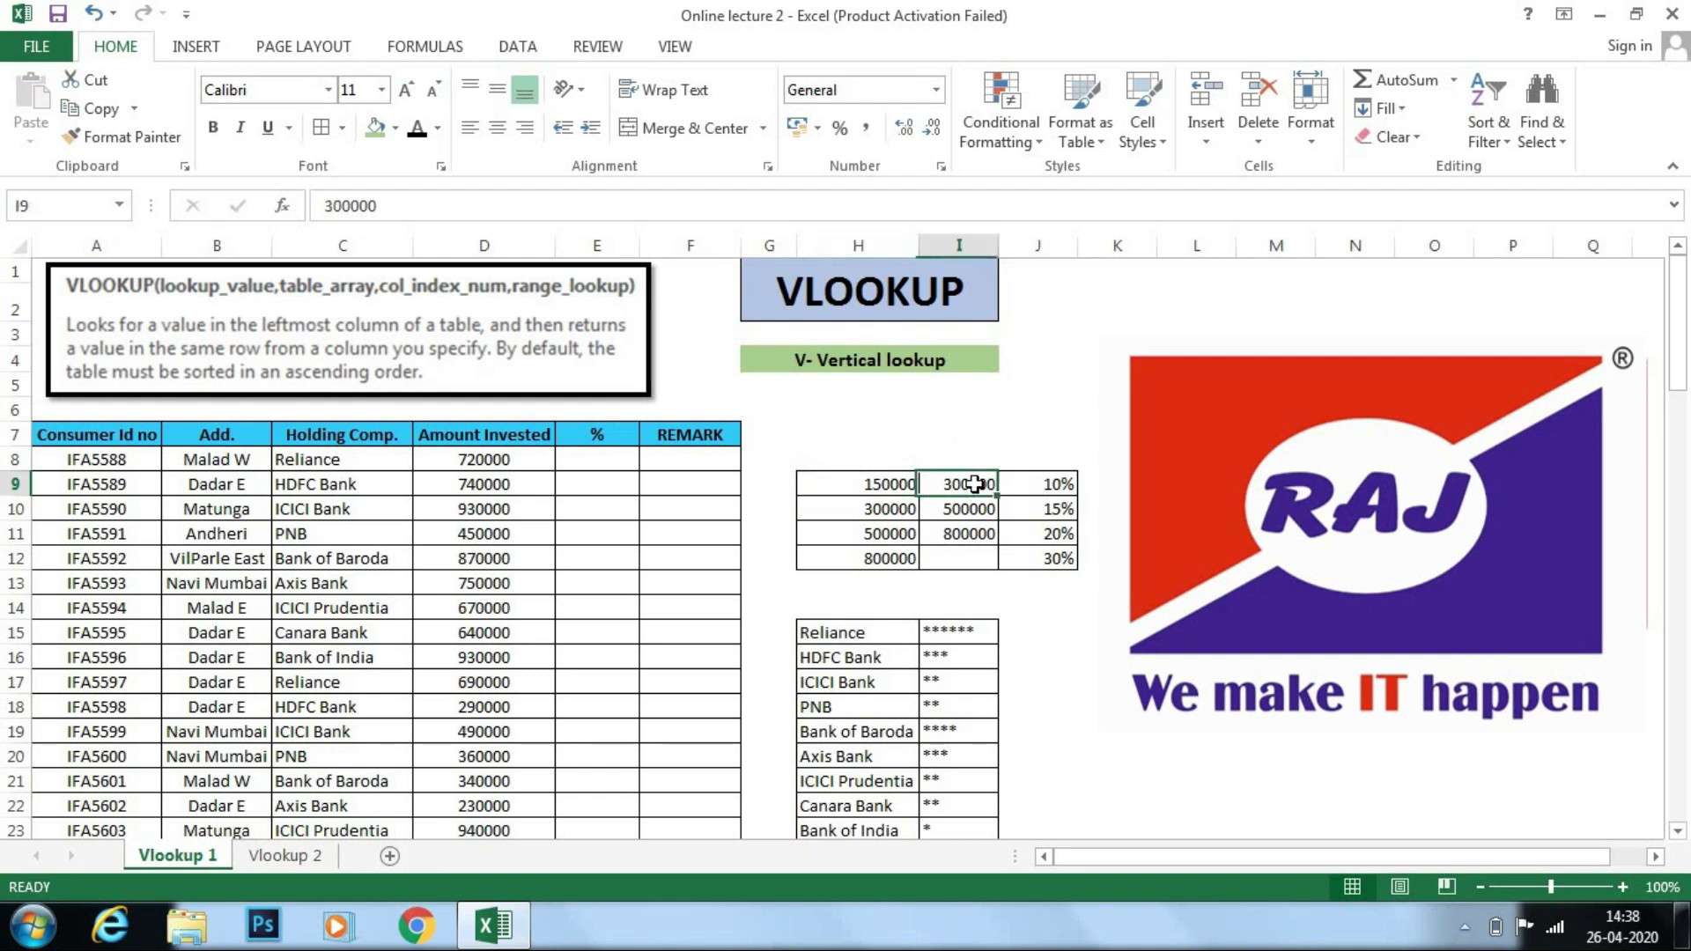
pyautogui.click(1049, 474)
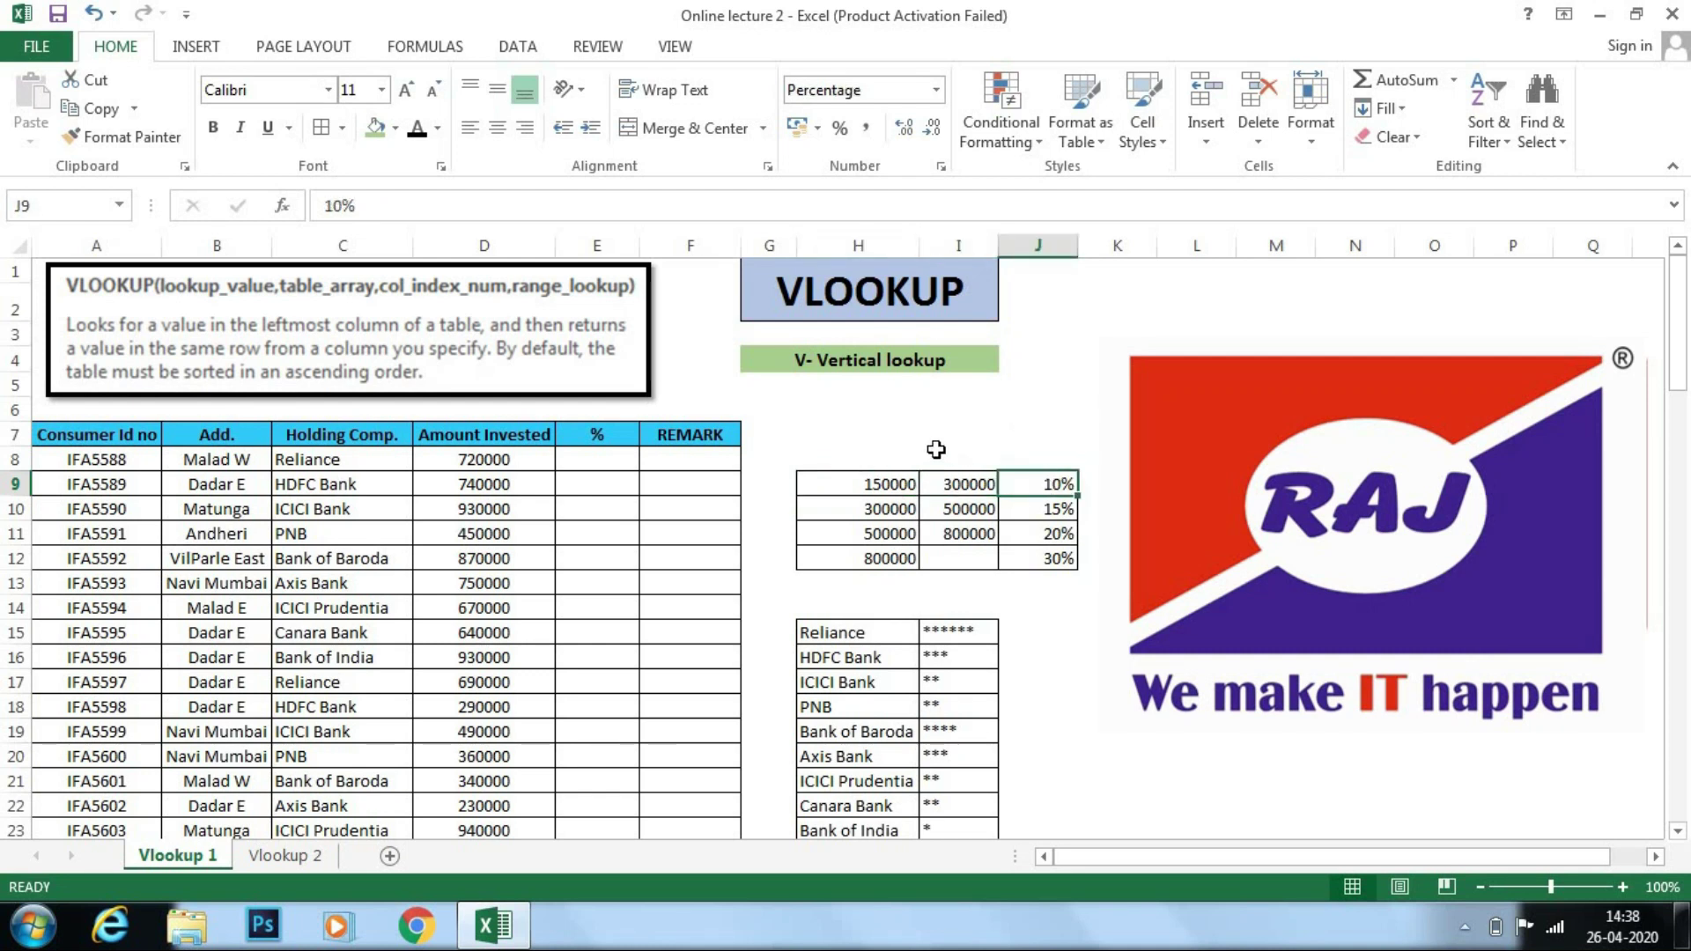
pyautogui.click(884, 513)
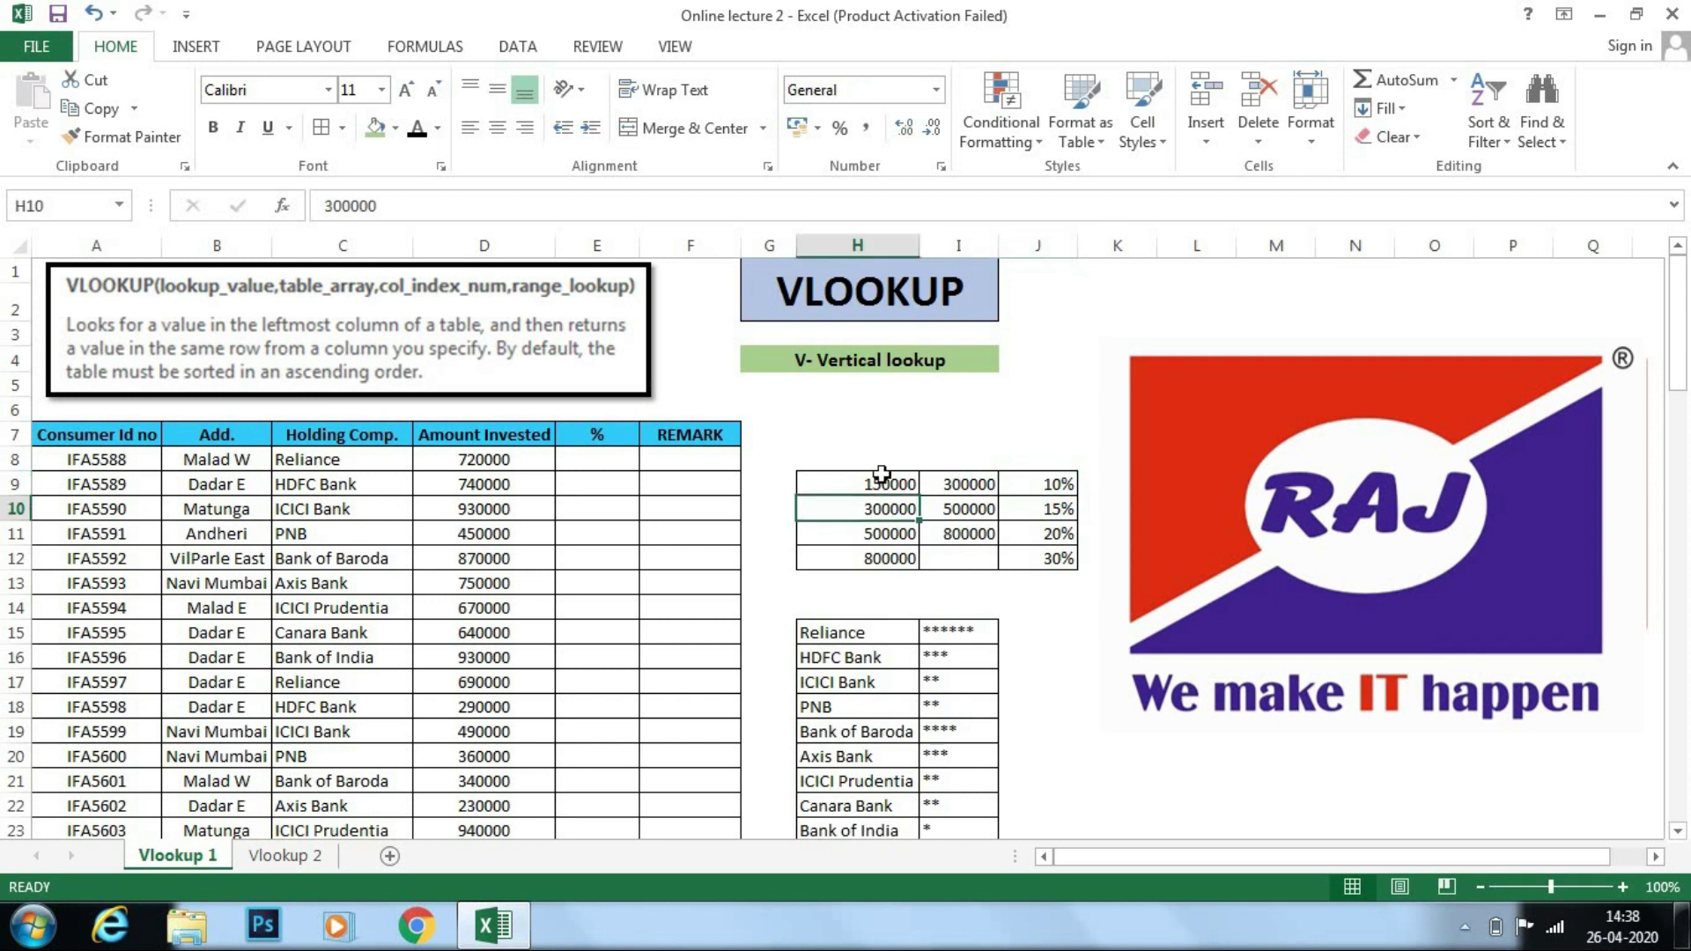
pyautogui.doubleClick(970, 509)
pyautogui.doubleClick(1062, 509)
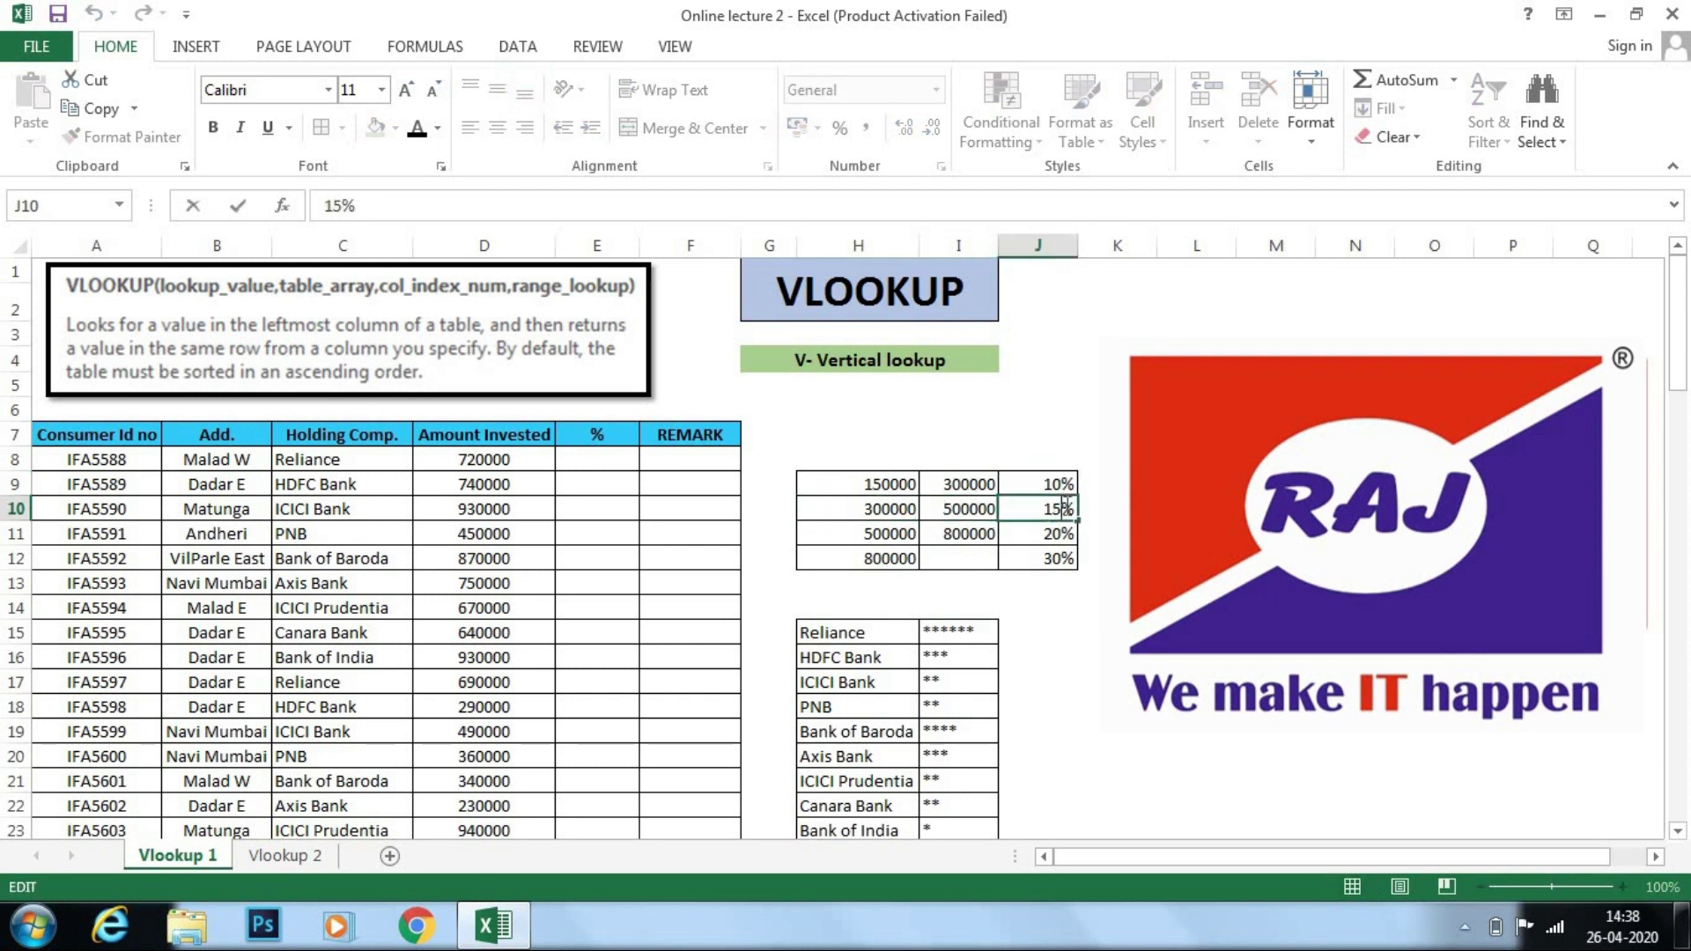
pyautogui.click(839, 548)
pyautogui.click(935, 526)
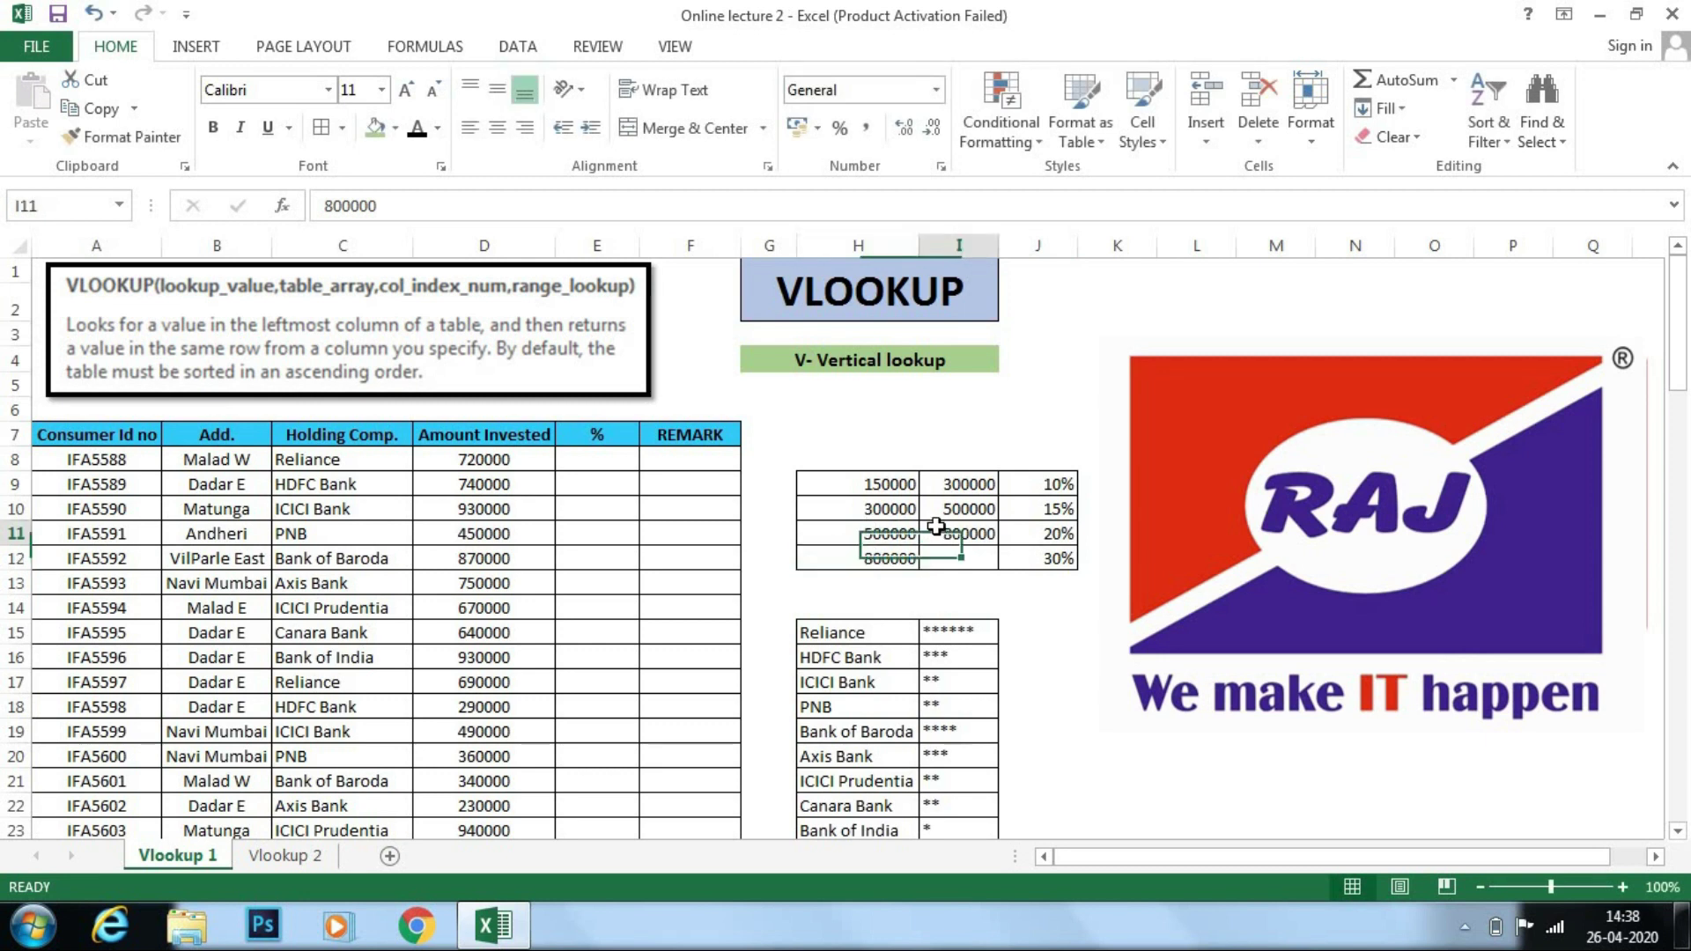
pyautogui.click(1079, 531)
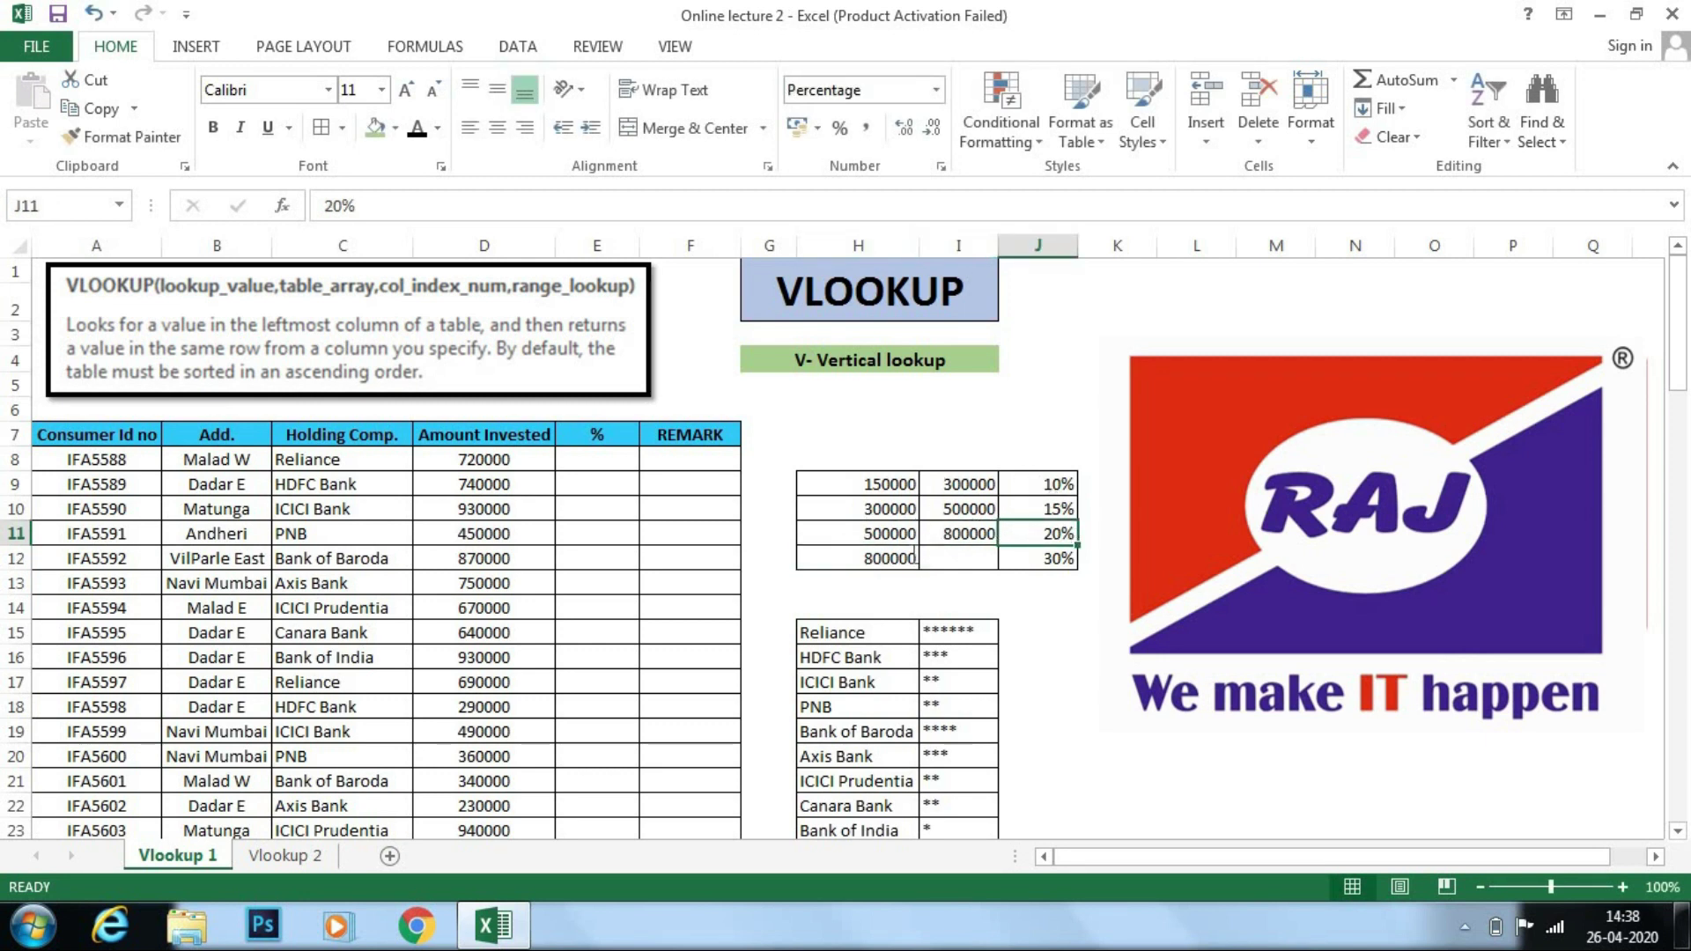
pyautogui.click(914, 556)
pyautogui.click(1045, 557)
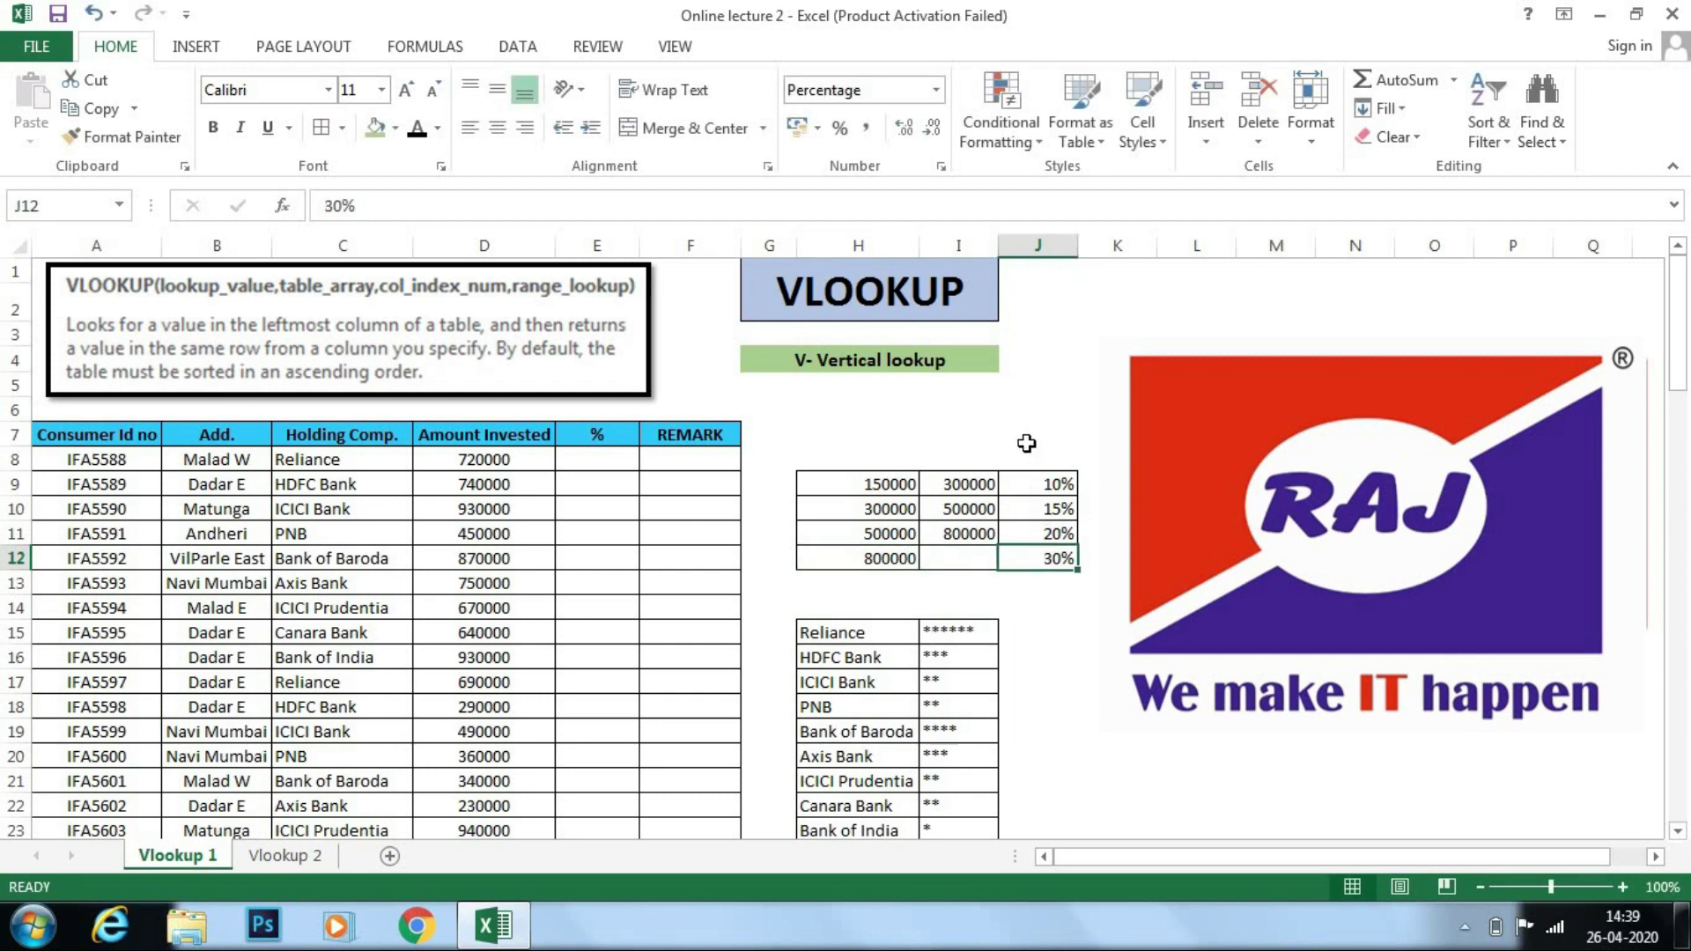
pyautogui.moveTo(868, 490); pyautogui.dragTo(1052, 559)
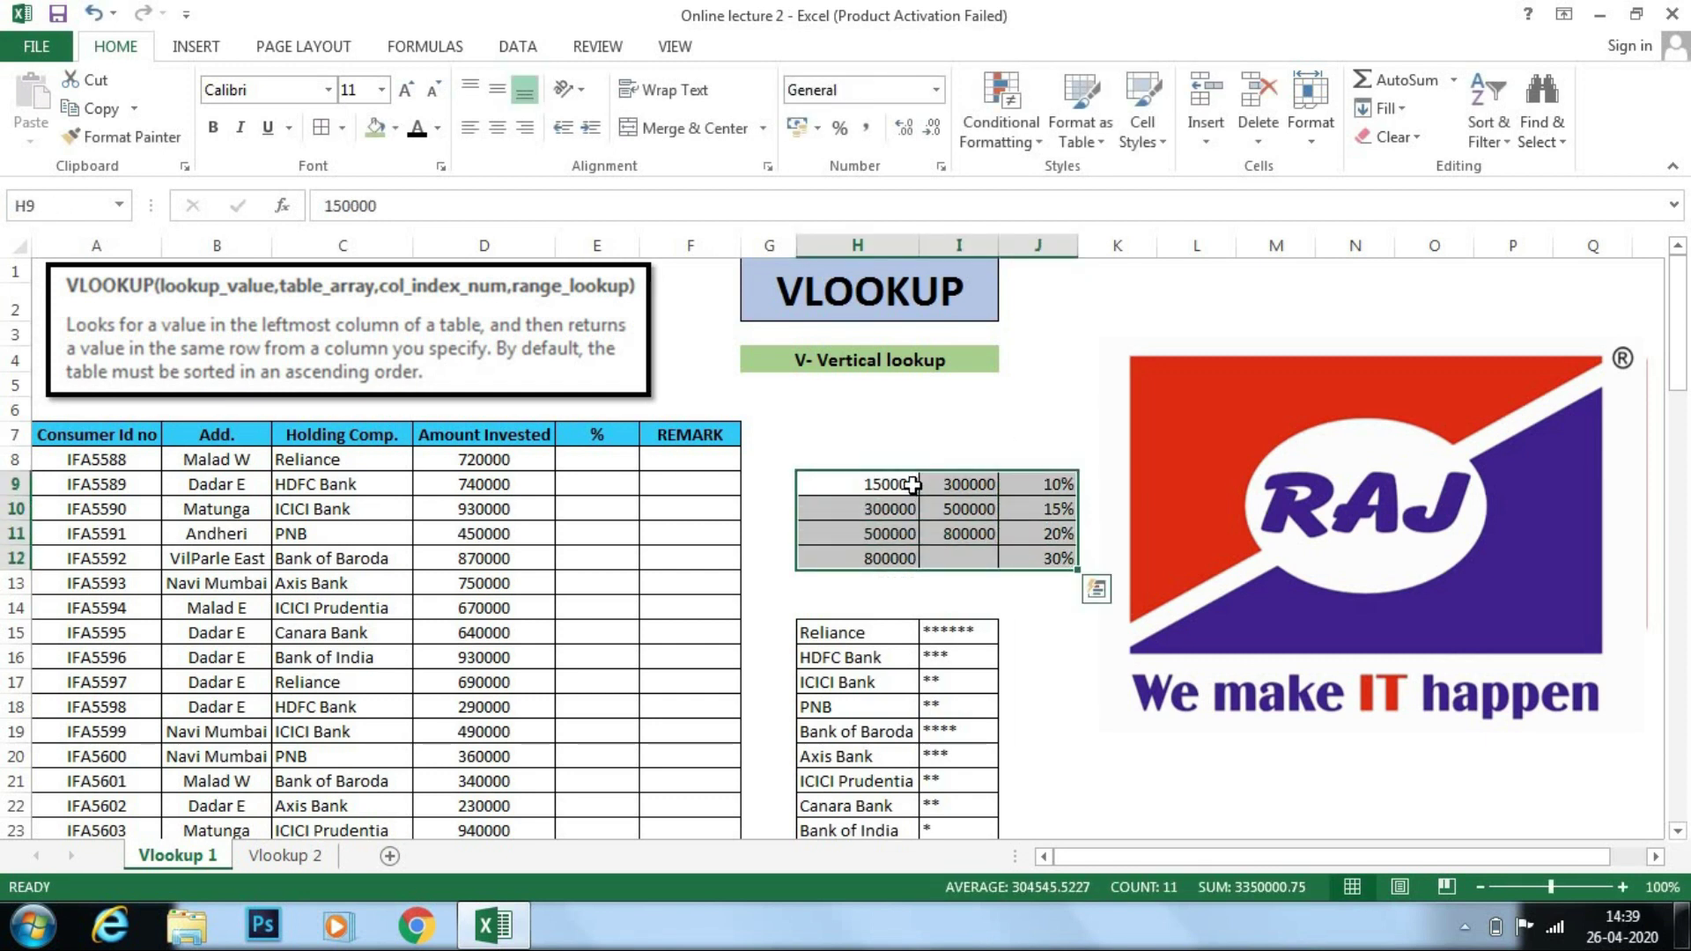
# Step: Begin a VLOOKUP formula in E8, the first % cell, with the invested amount in D8 as lookup value
pyautogui.click(577, 456)
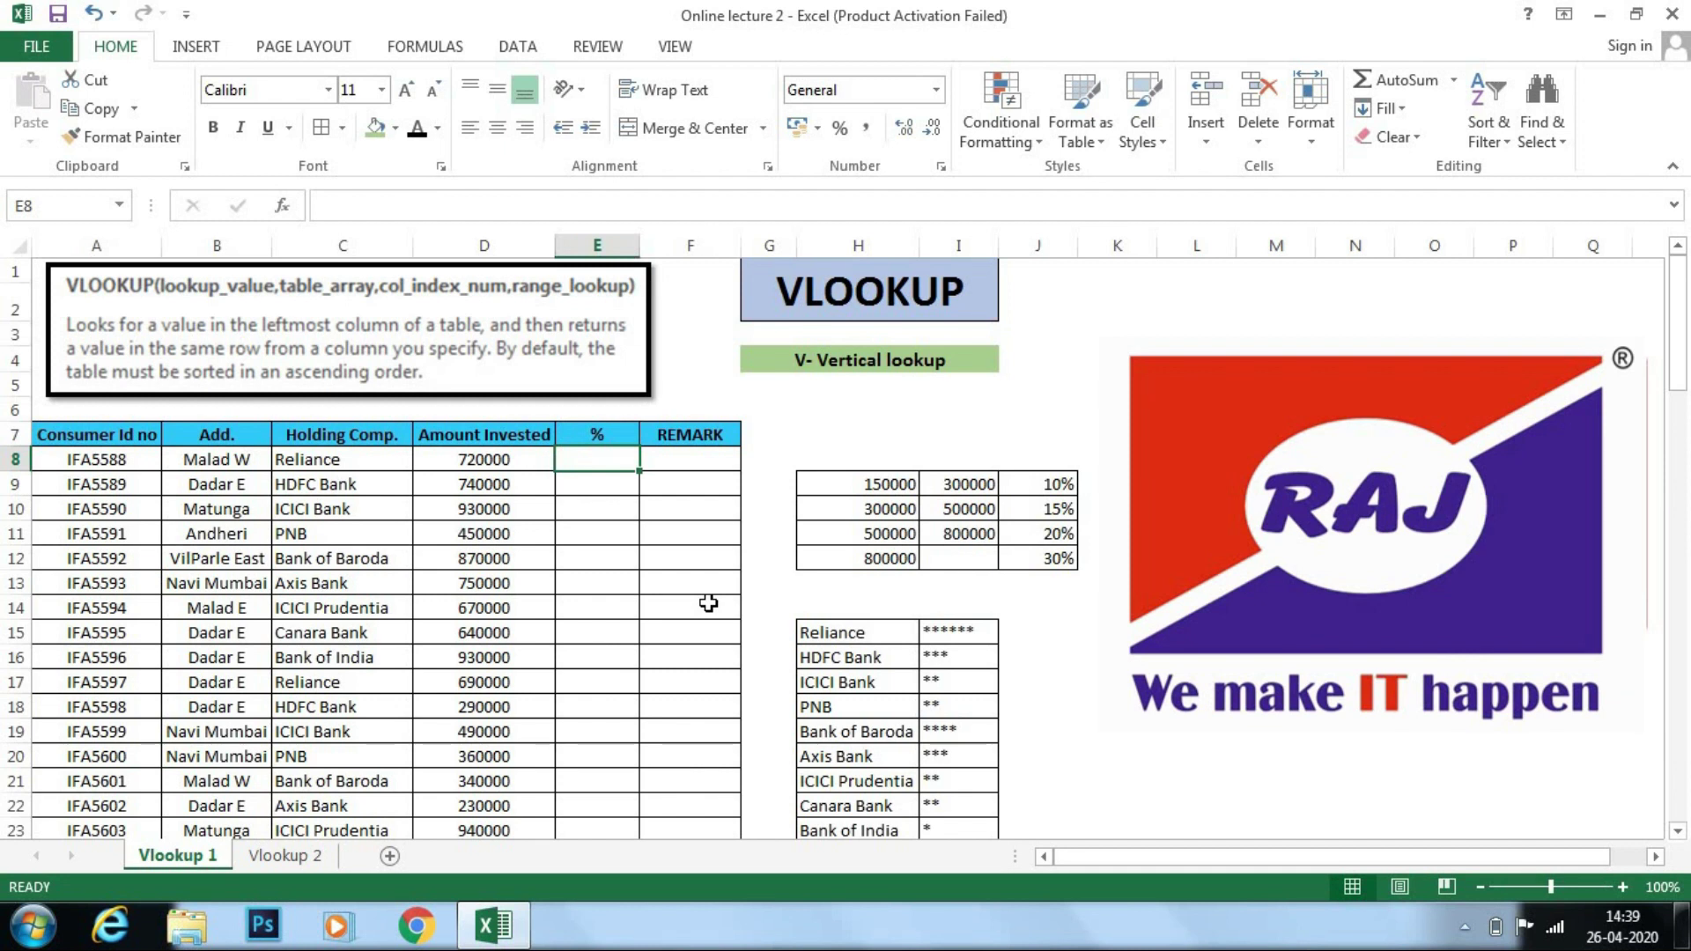
pyautogui.write('-vl')
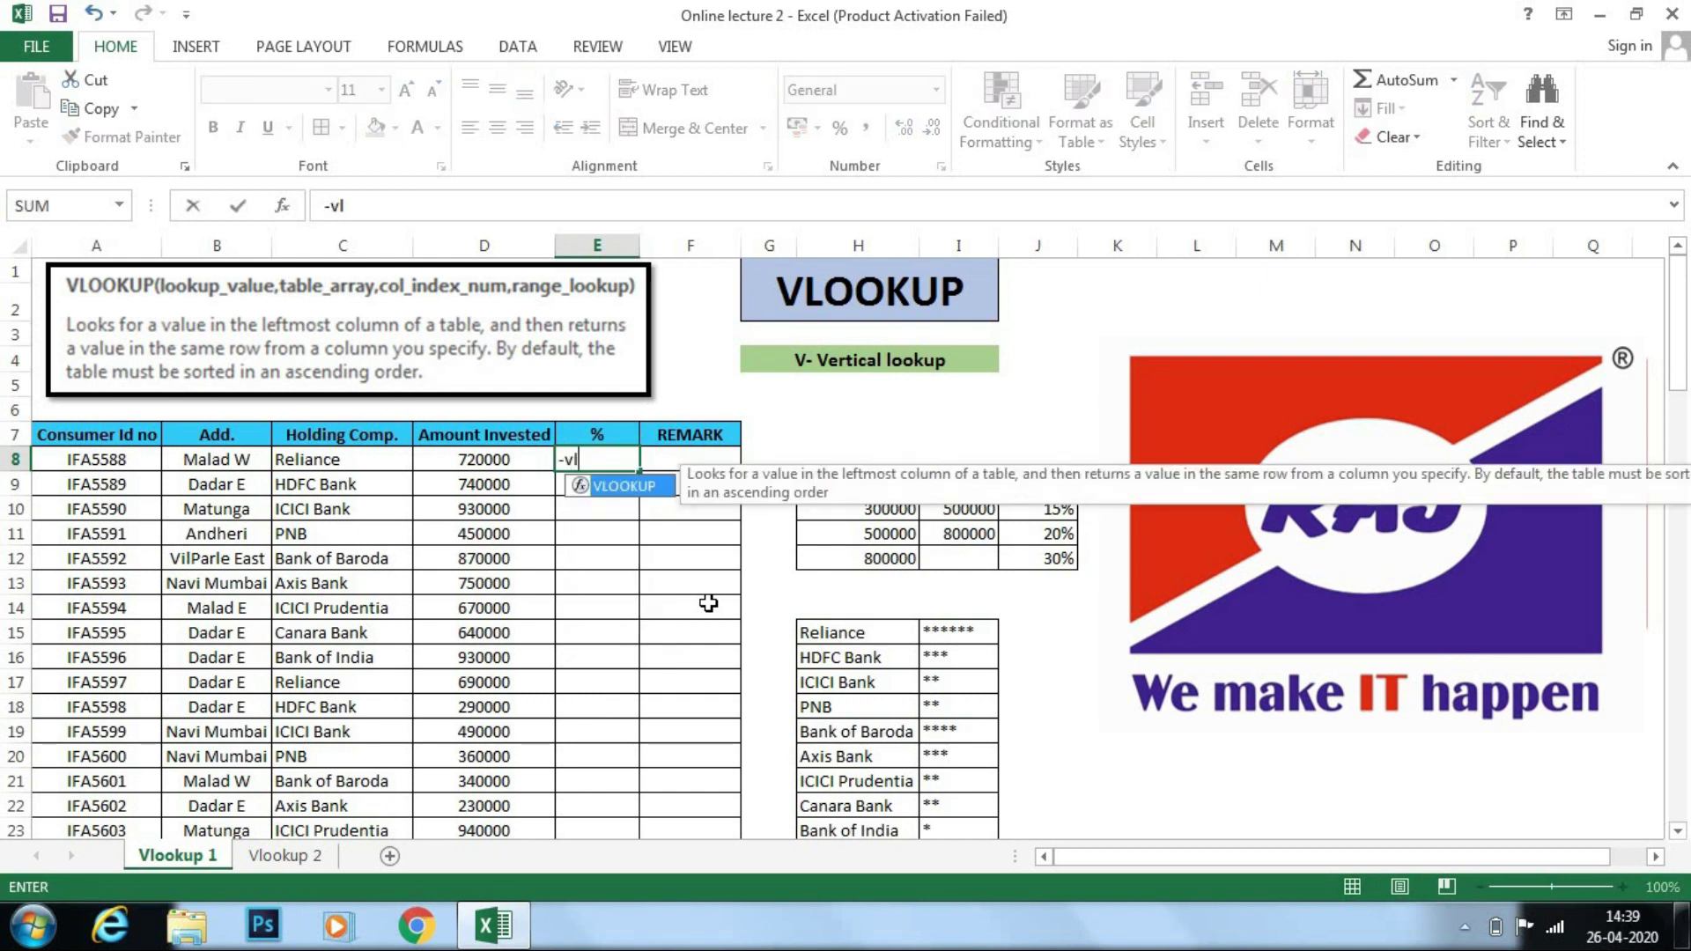
pyautogui.press('Tab')
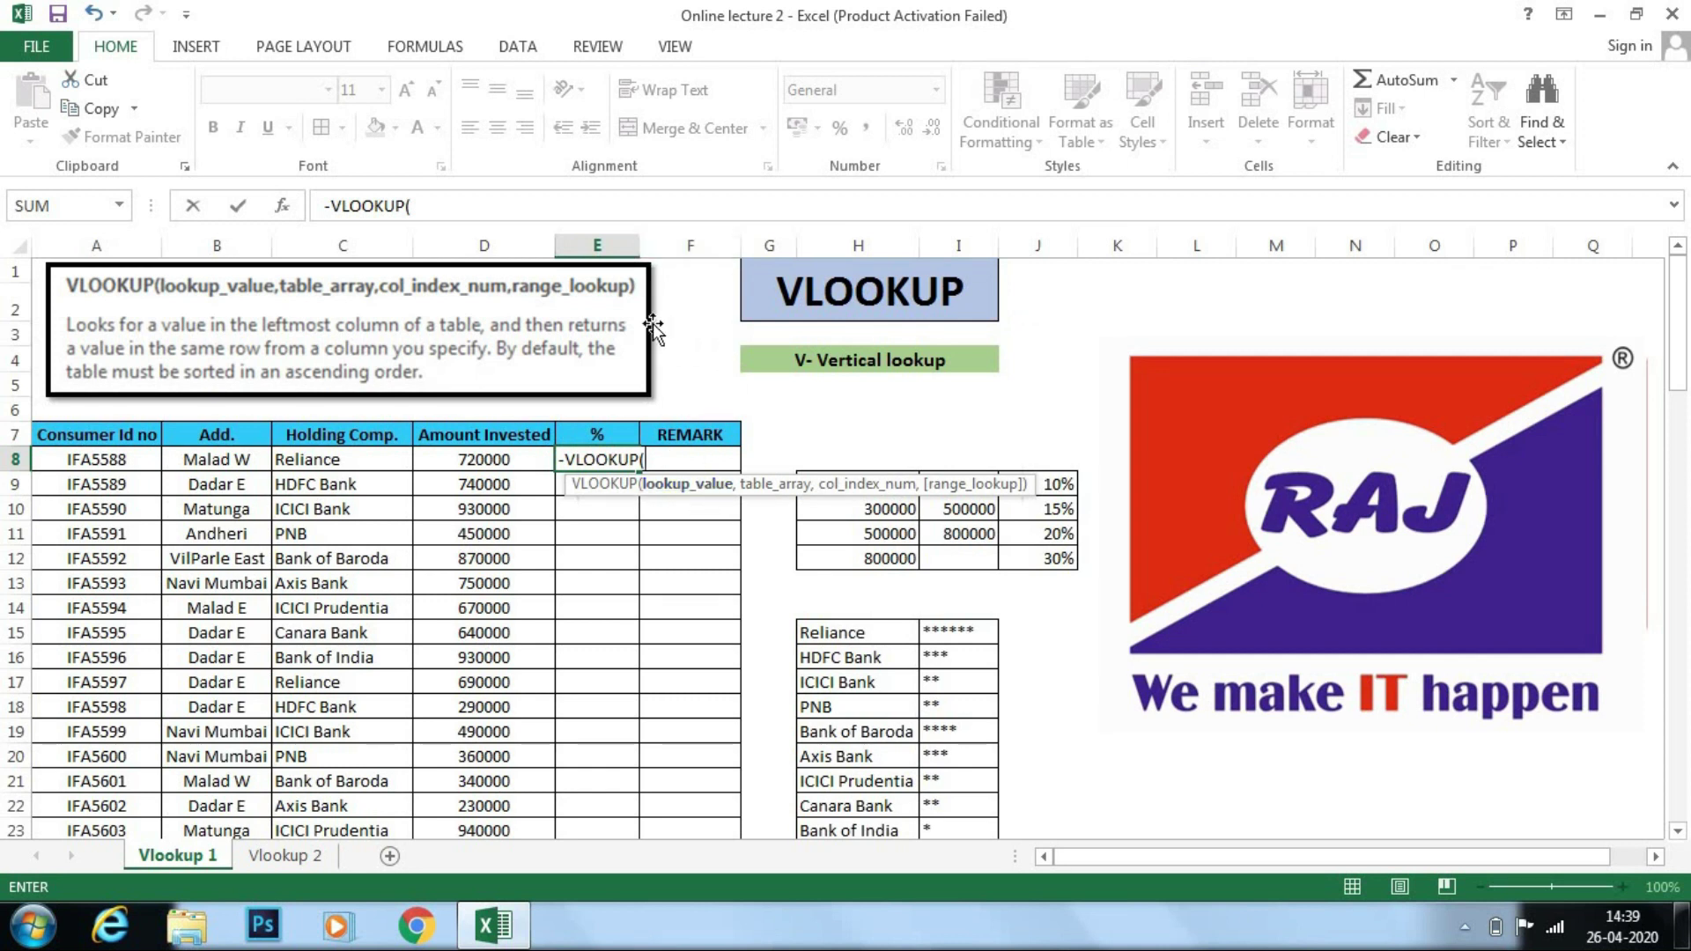
pyautogui.click(526, 463)
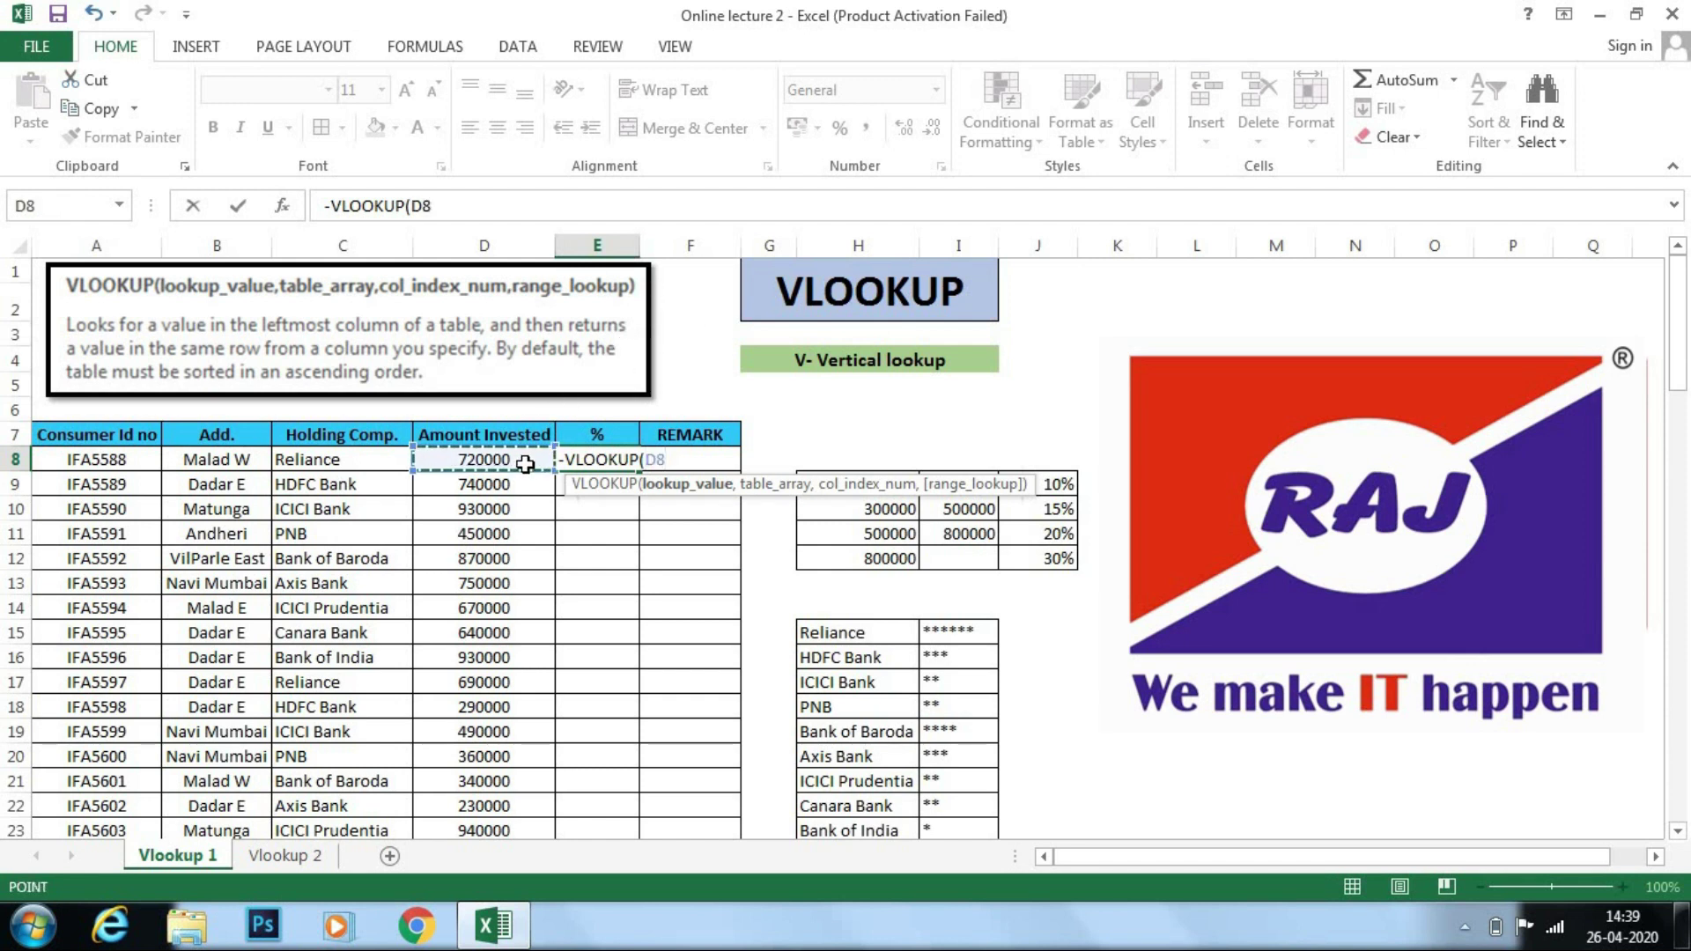
pyautogui.write(',')
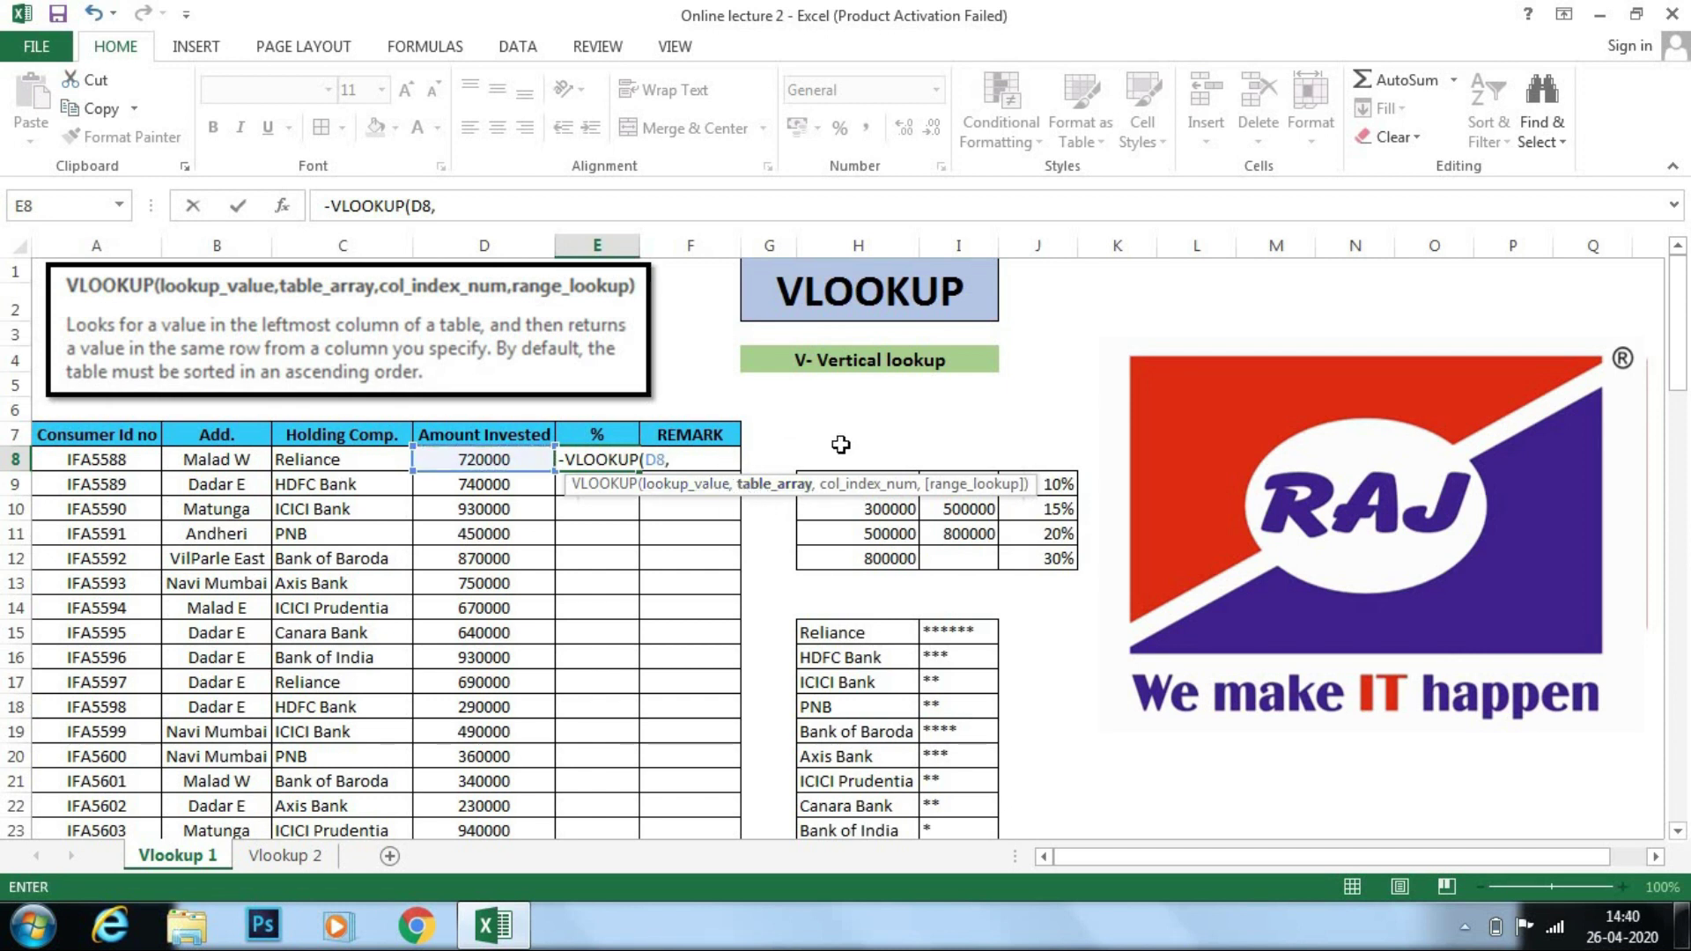
# Step: Add the absolute range $H$9:$J$12 as the formula's table array and 3 as its column index number
pyautogui.moveTo(828, 487); pyautogui.dragTo(916, 393)
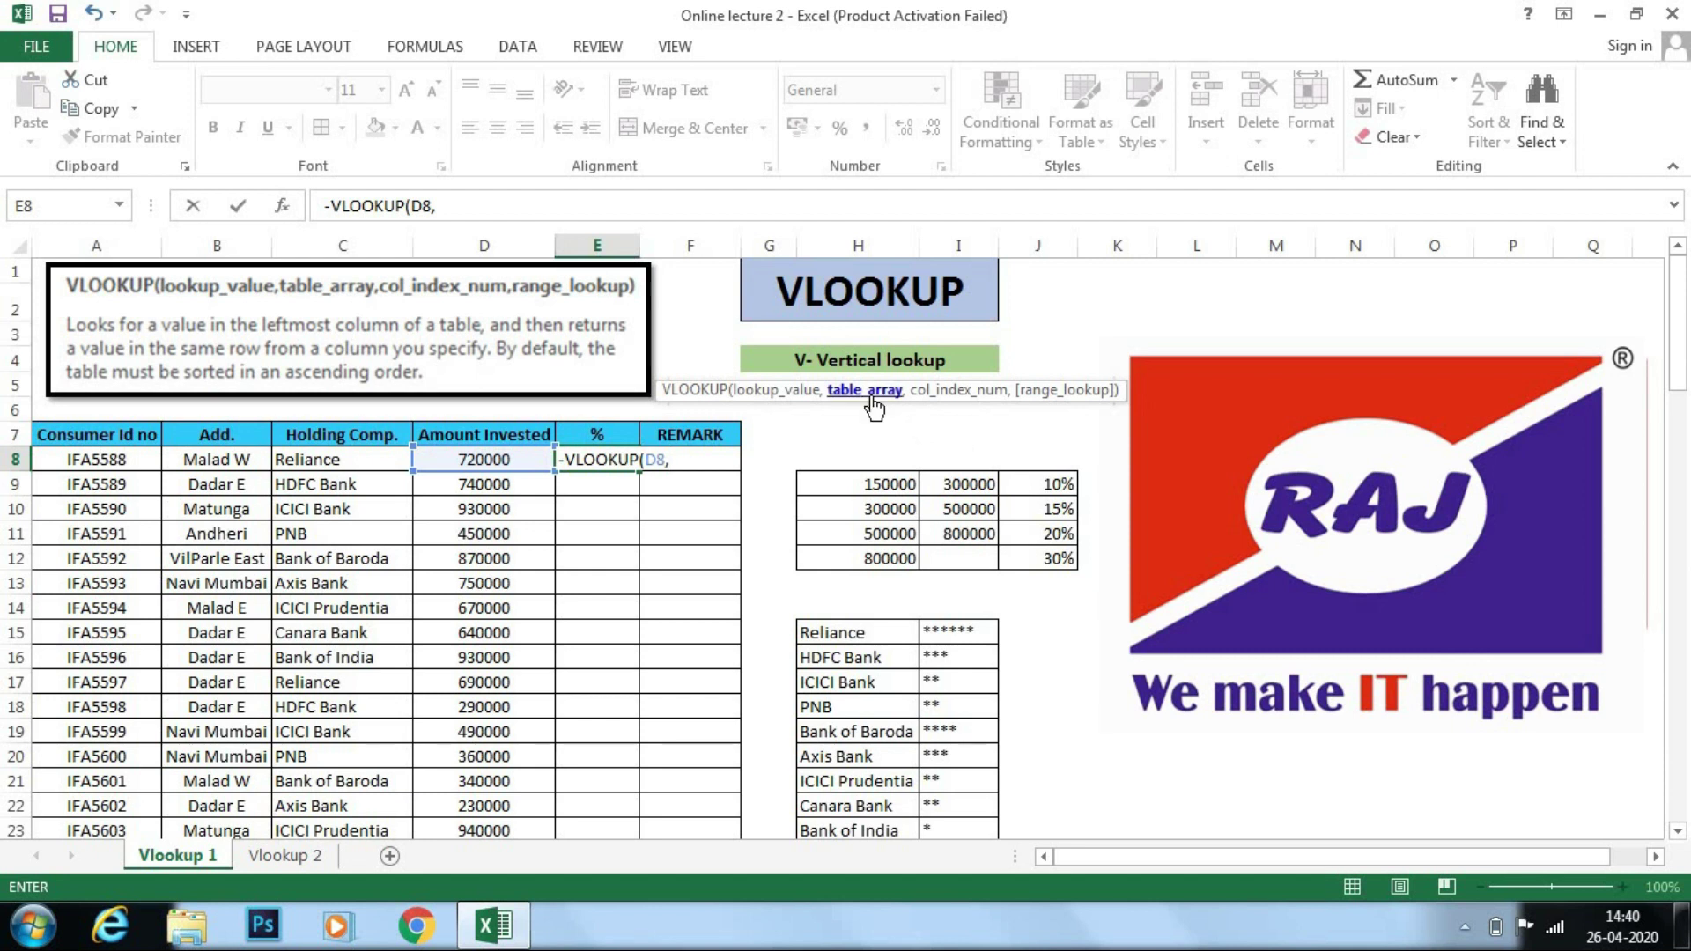
pyautogui.click(889, 493)
pyautogui.moveTo(891, 493); pyautogui.dragTo(1001, 549)
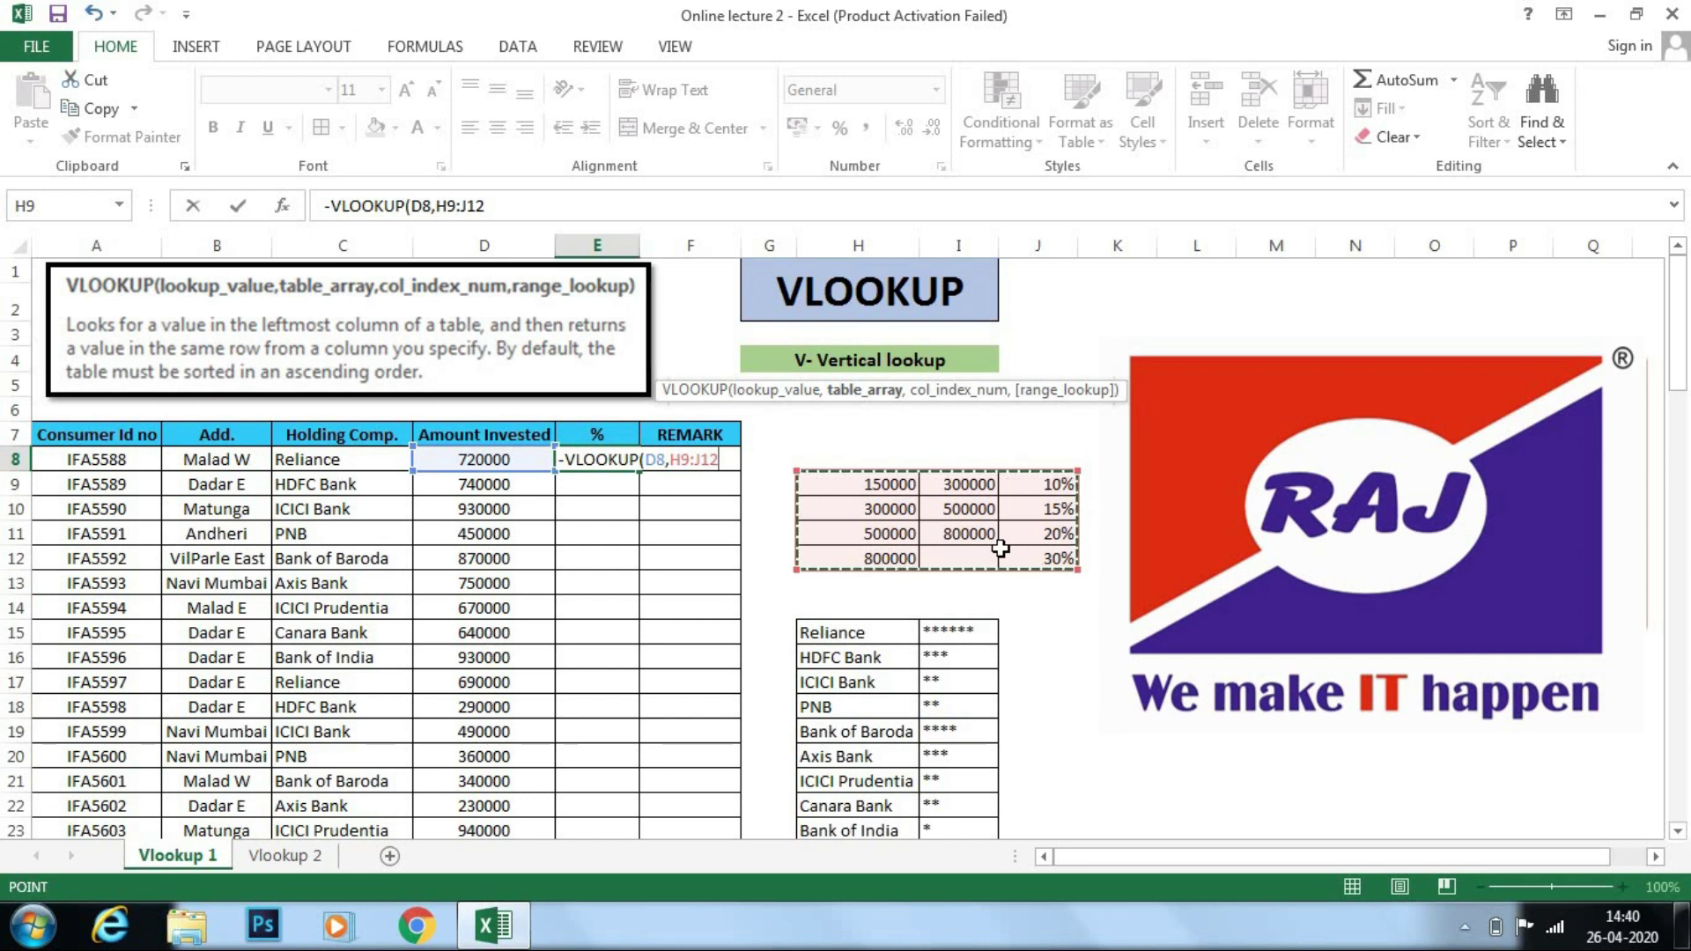
pyautogui.press('F4')
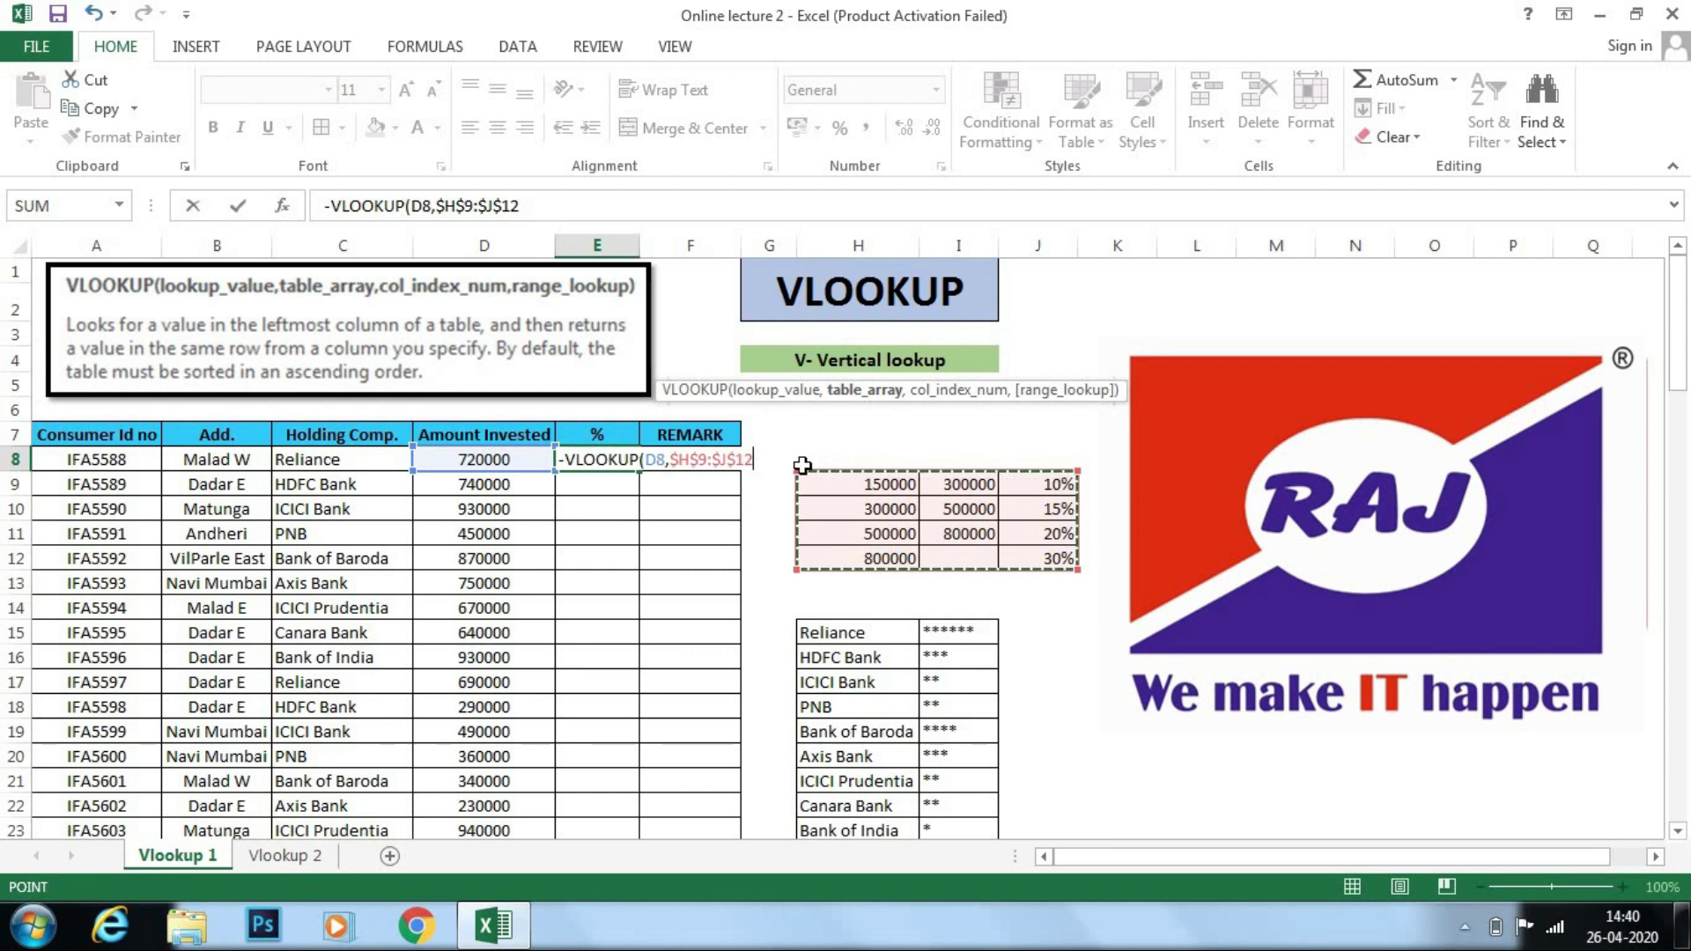
pyautogui.write(',3')
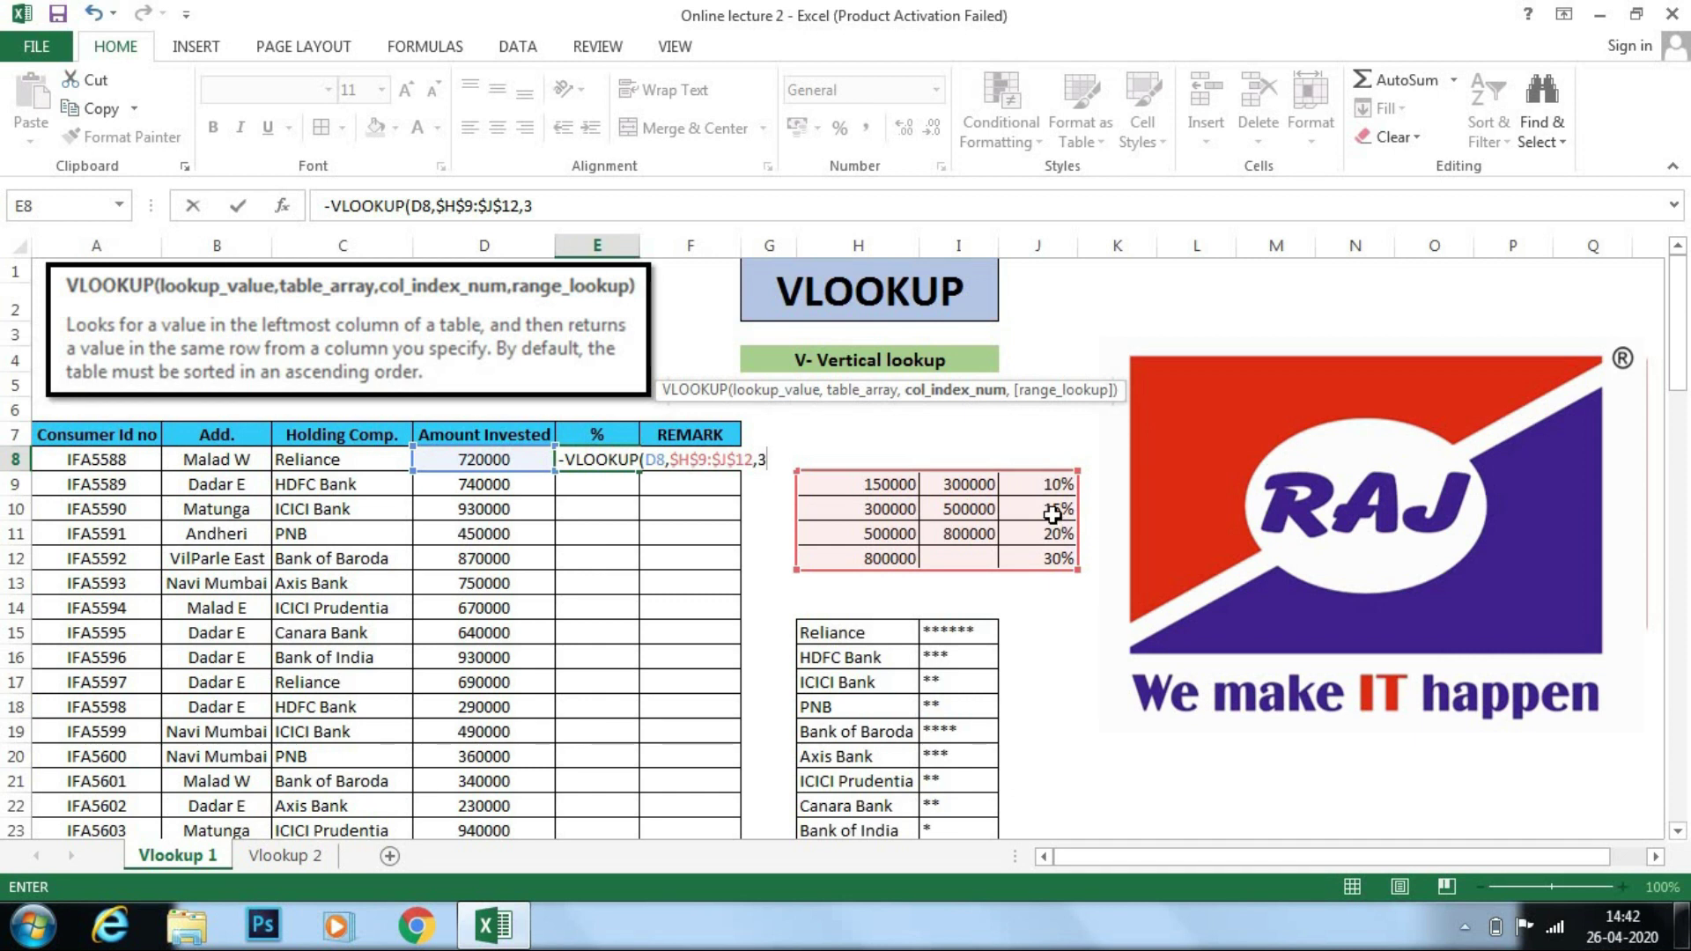
pyautogui.write(',')
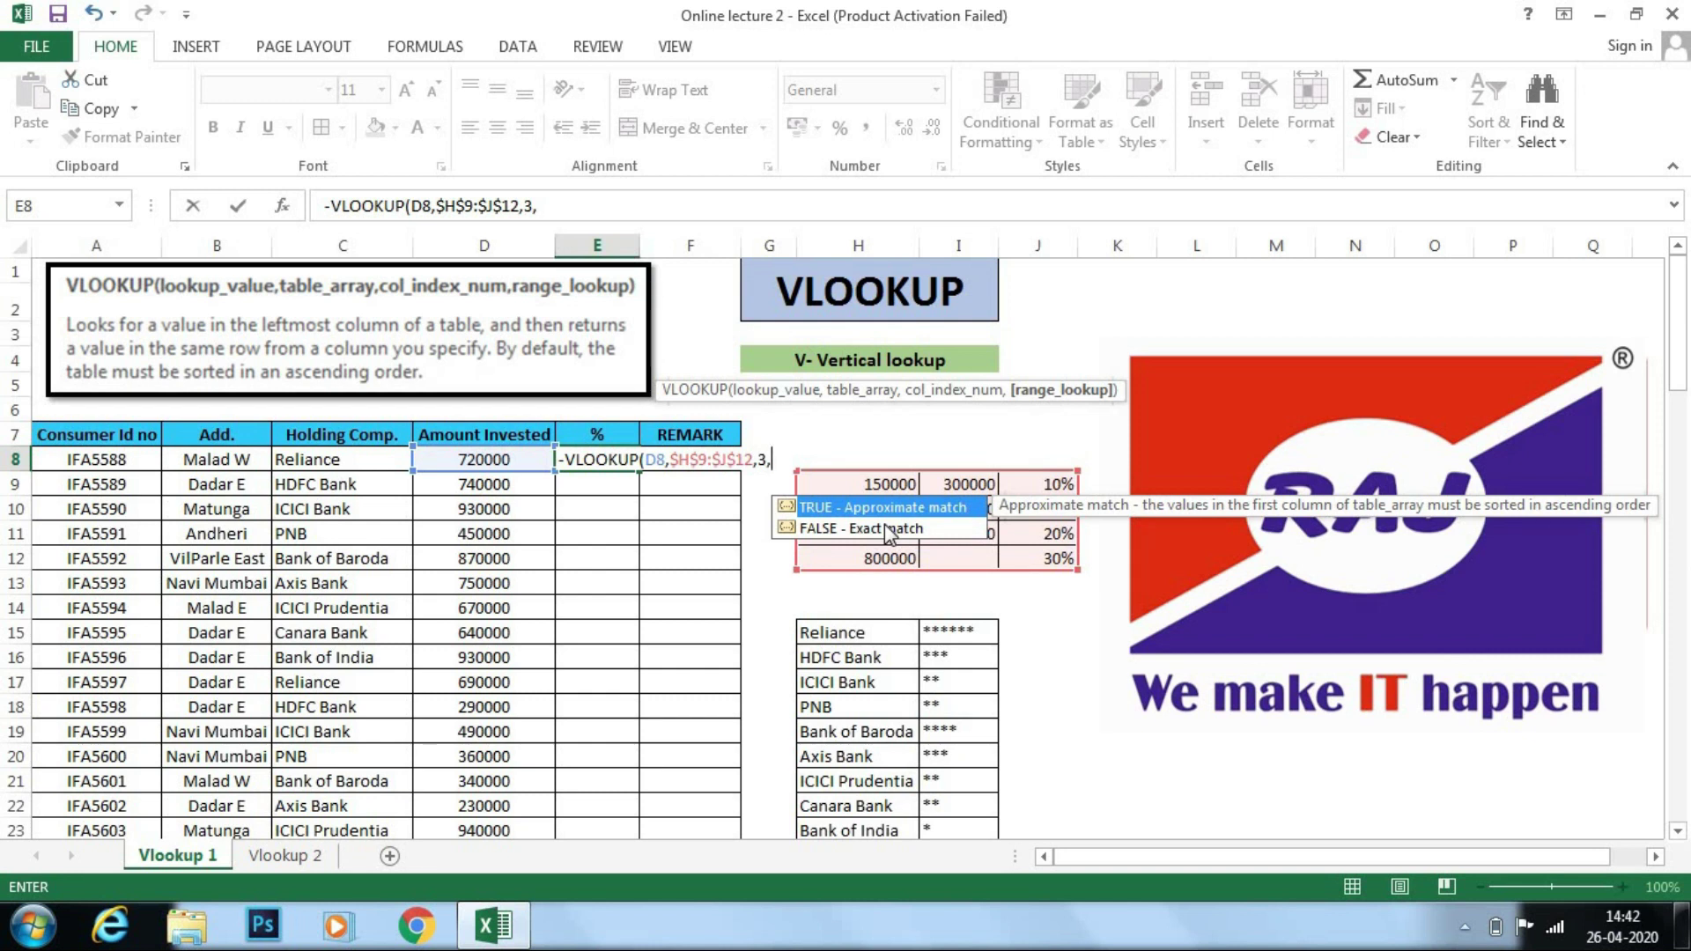
pyautogui.click(906, 478)
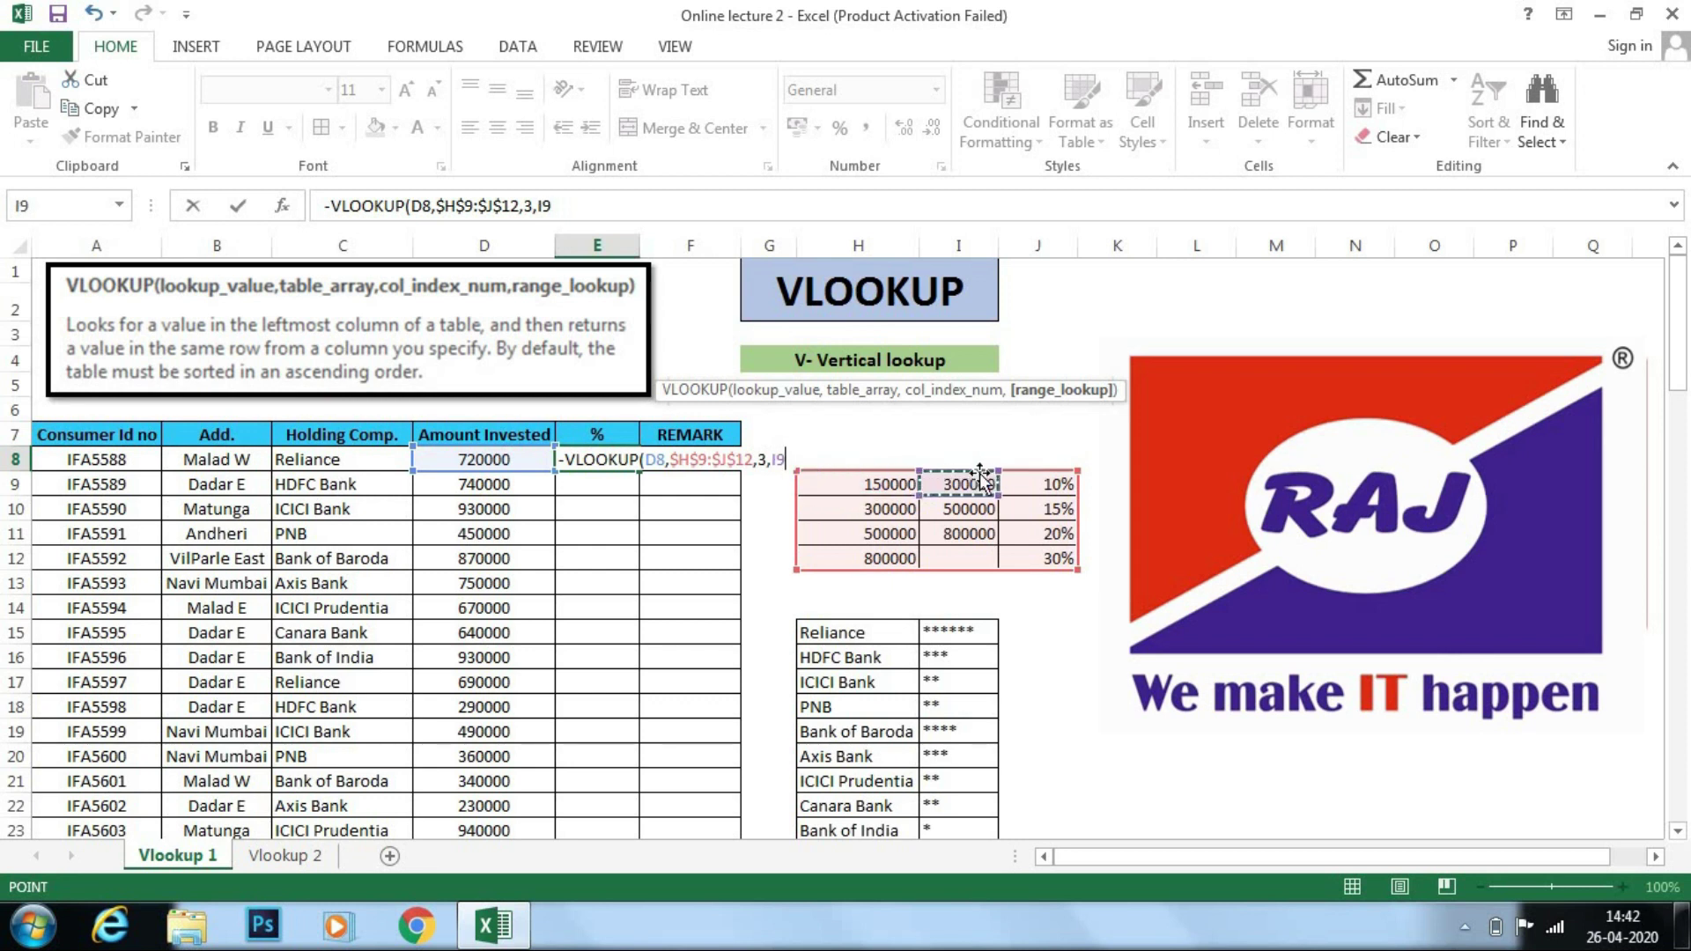
pyautogui.click(1059, 478)
pyautogui.click(910, 487)
pyautogui.moveTo(967, 487); pyautogui.dragTo(816, 478)
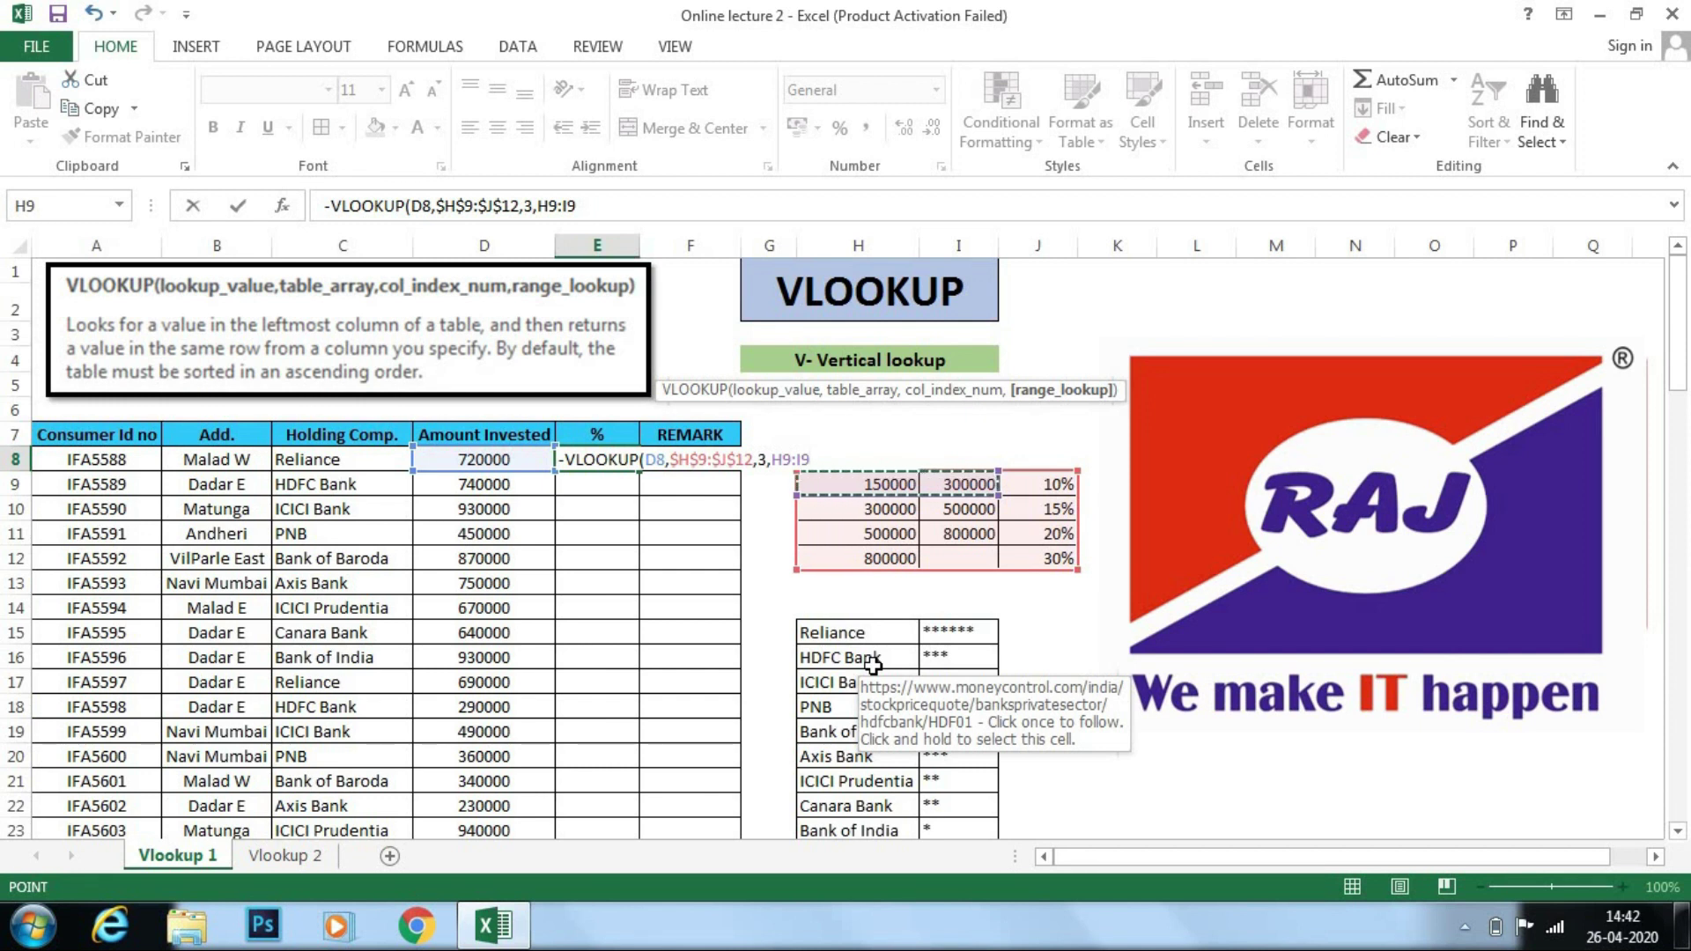
pyautogui.click(1042, 486)
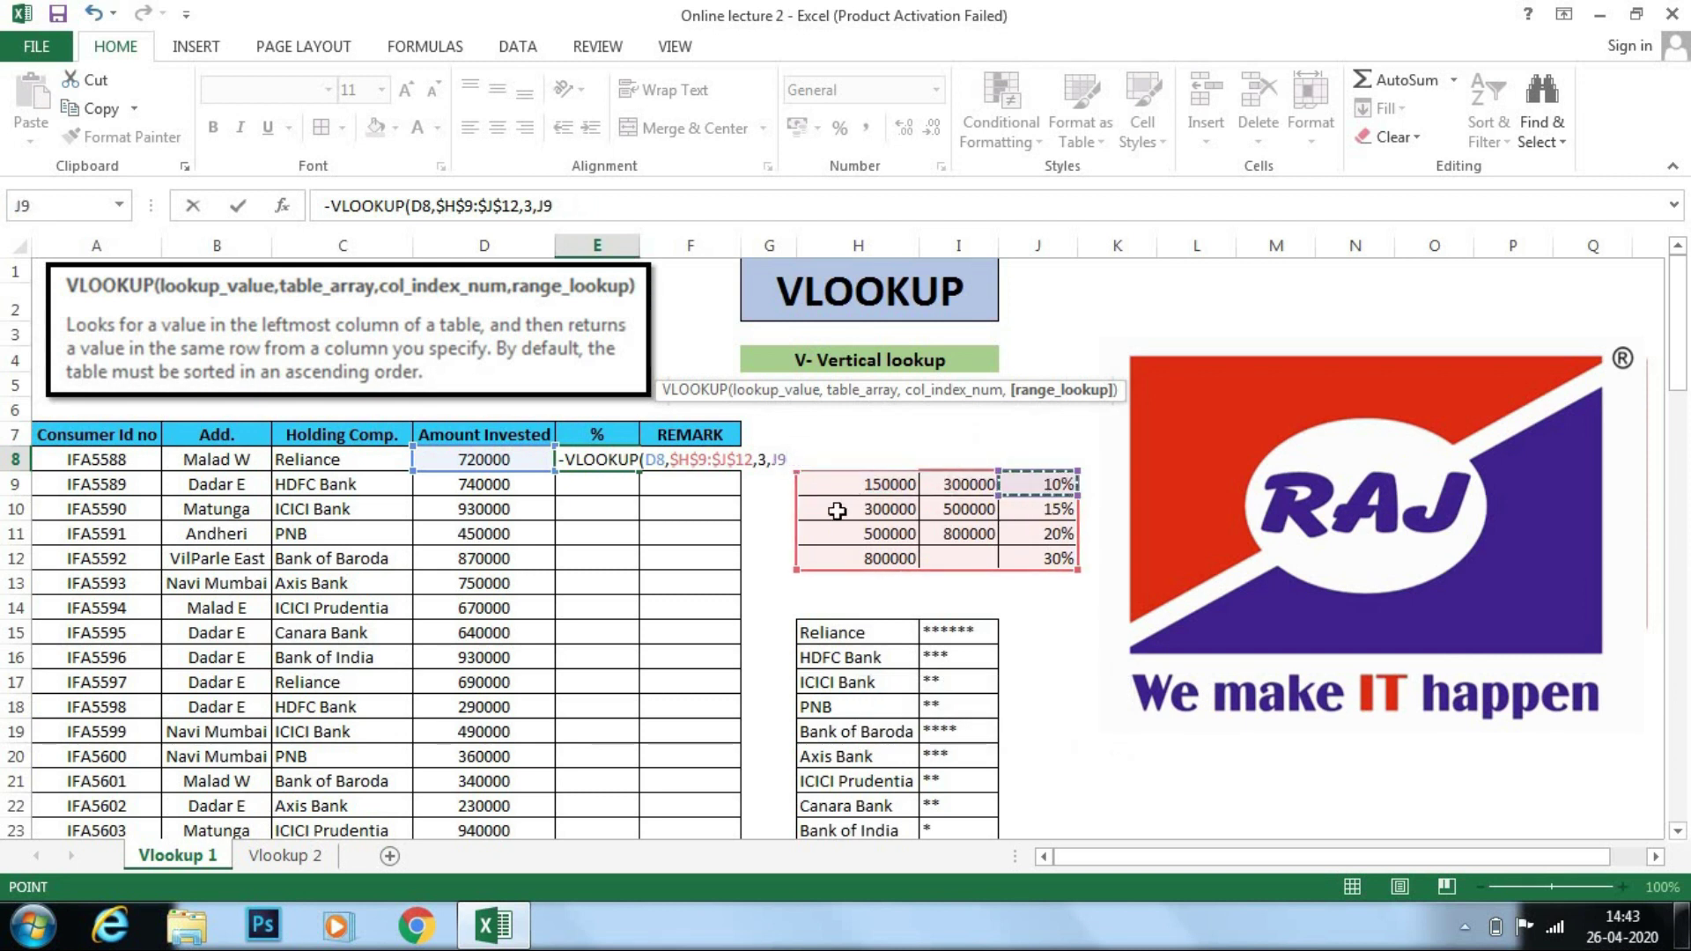
pyautogui.moveTo(837, 511); pyautogui.dragTo(974, 511)
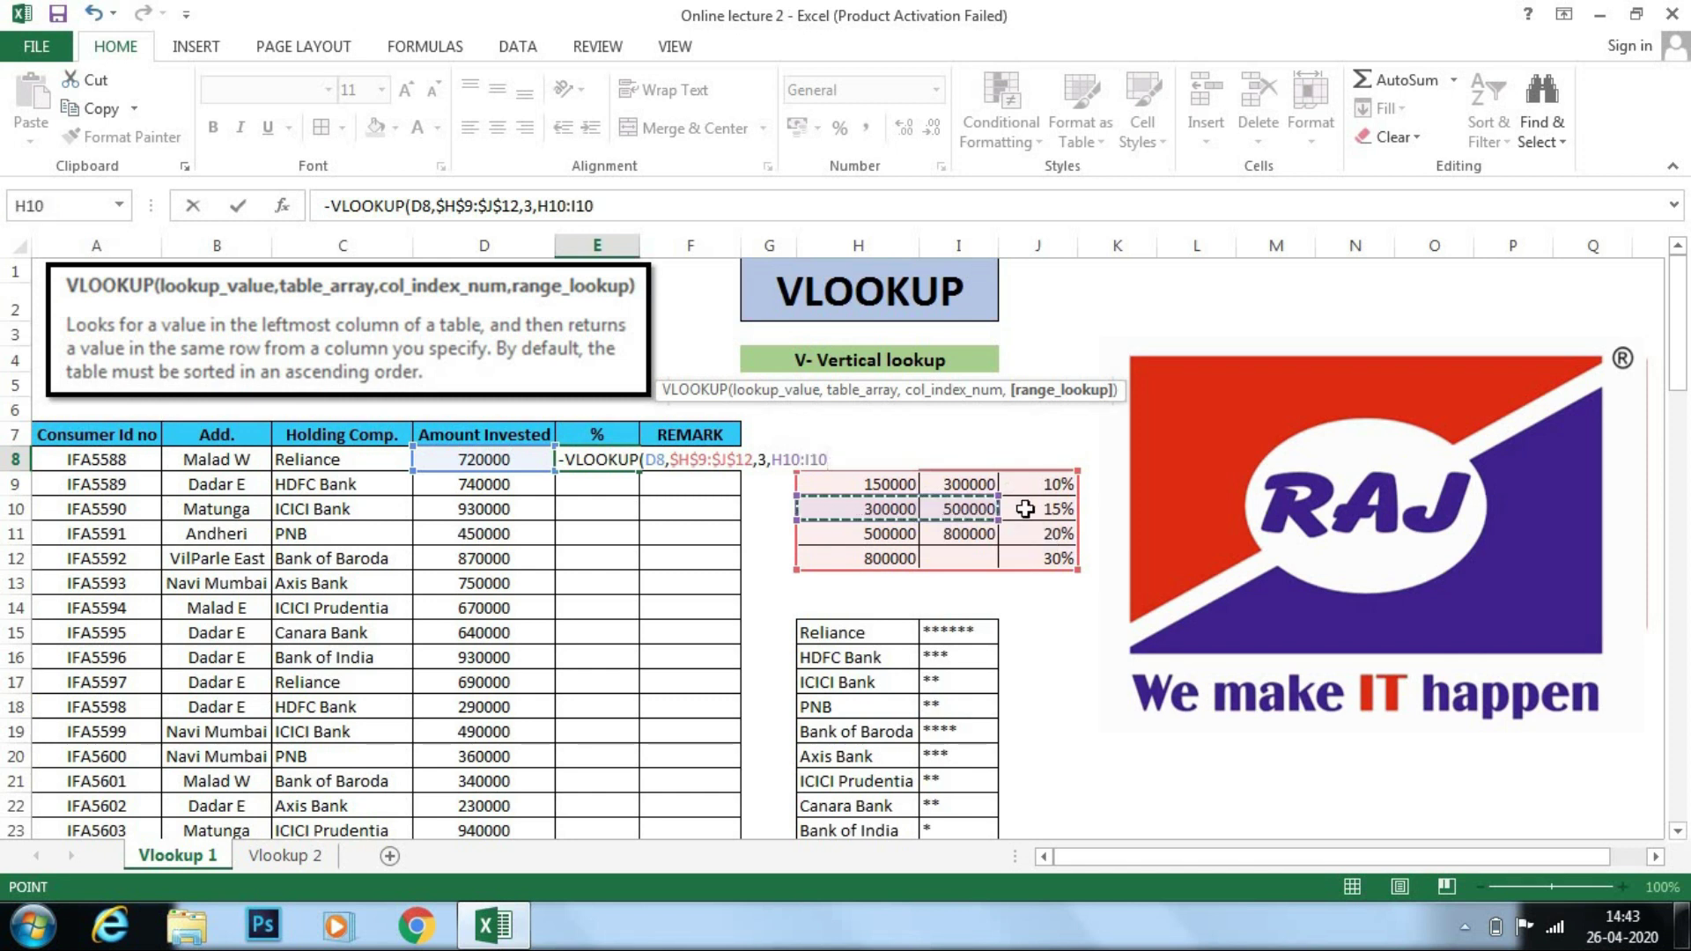
pyautogui.click(1029, 512)
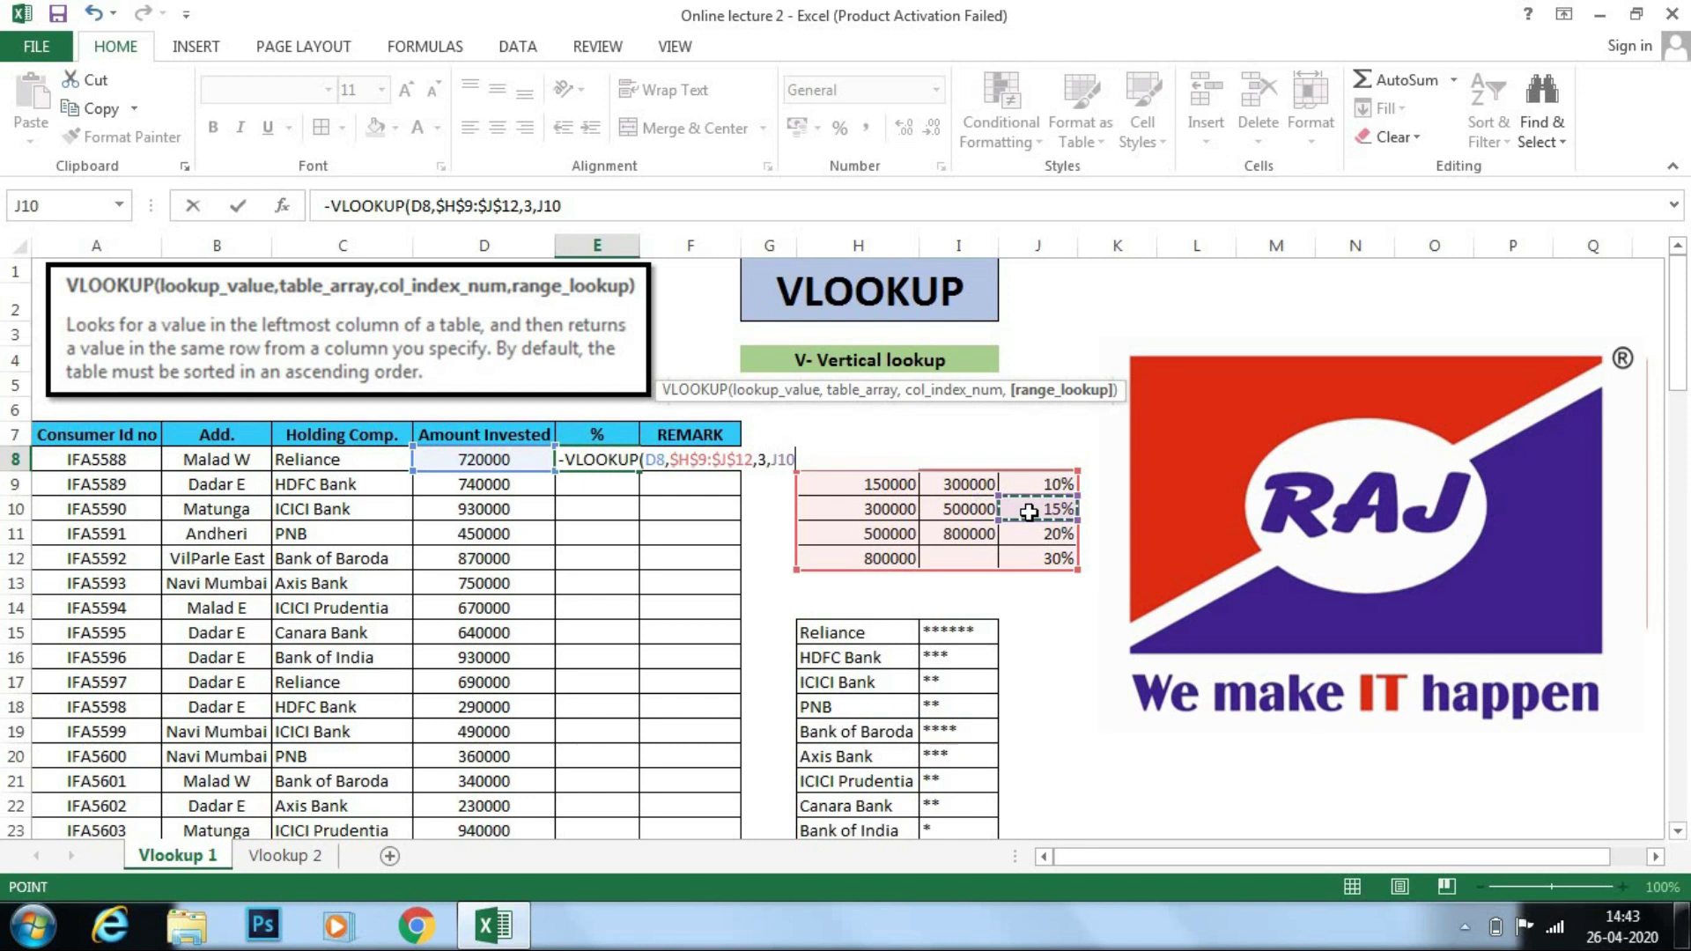
pyautogui.click(916, 538)
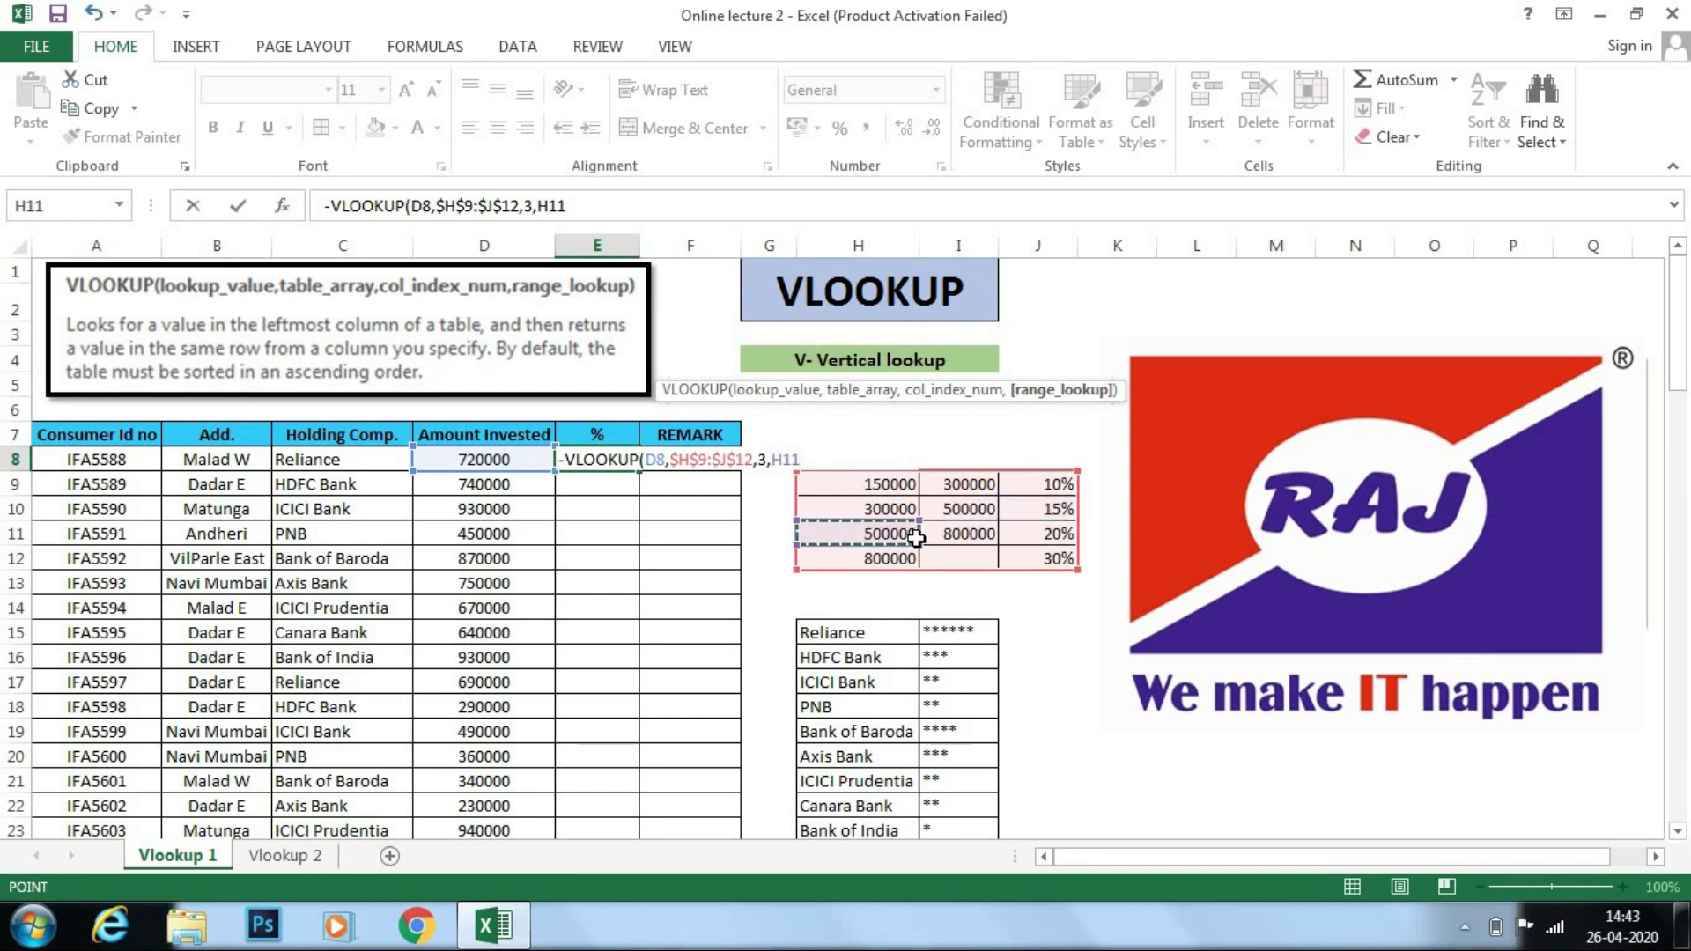
pyautogui.moveTo(916, 538); pyautogui.dragTo(973, 535)
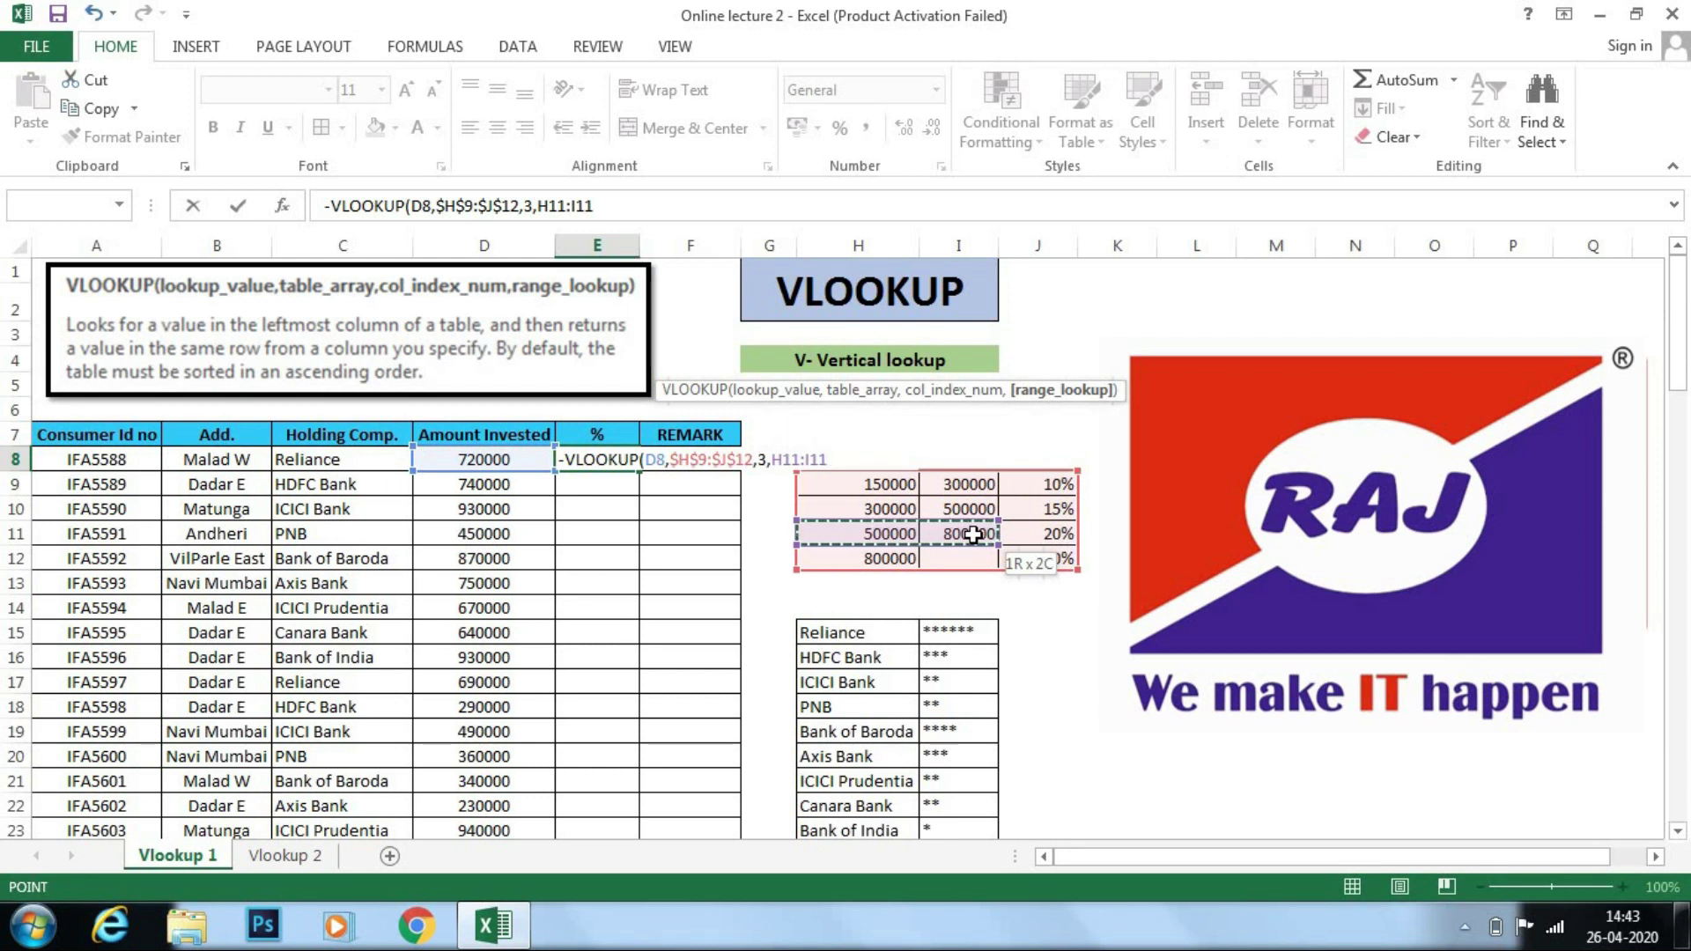
pyautogui.moveTo(973, 534); pyautogui.dragTo(974, 535)
pyautogui.click(1039, 530)
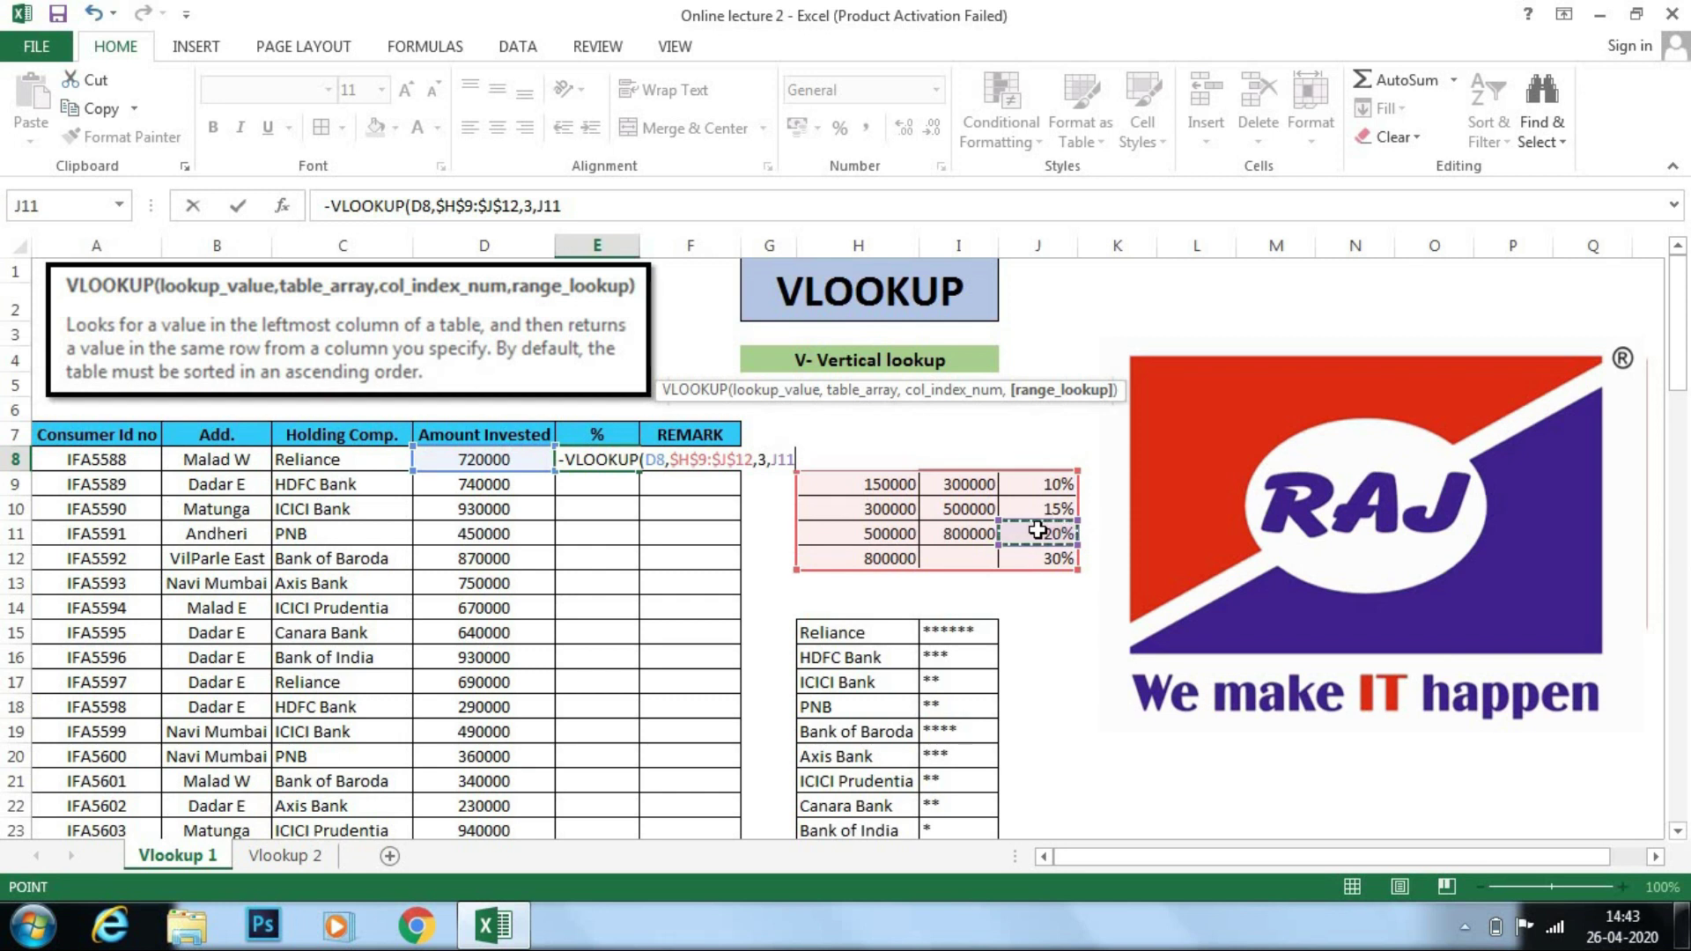
pyautogui.press('BackSpace')
pyautogui.press('BackSpace')
pyautogui.press('BackSpace')
pyautogui.write('H9')
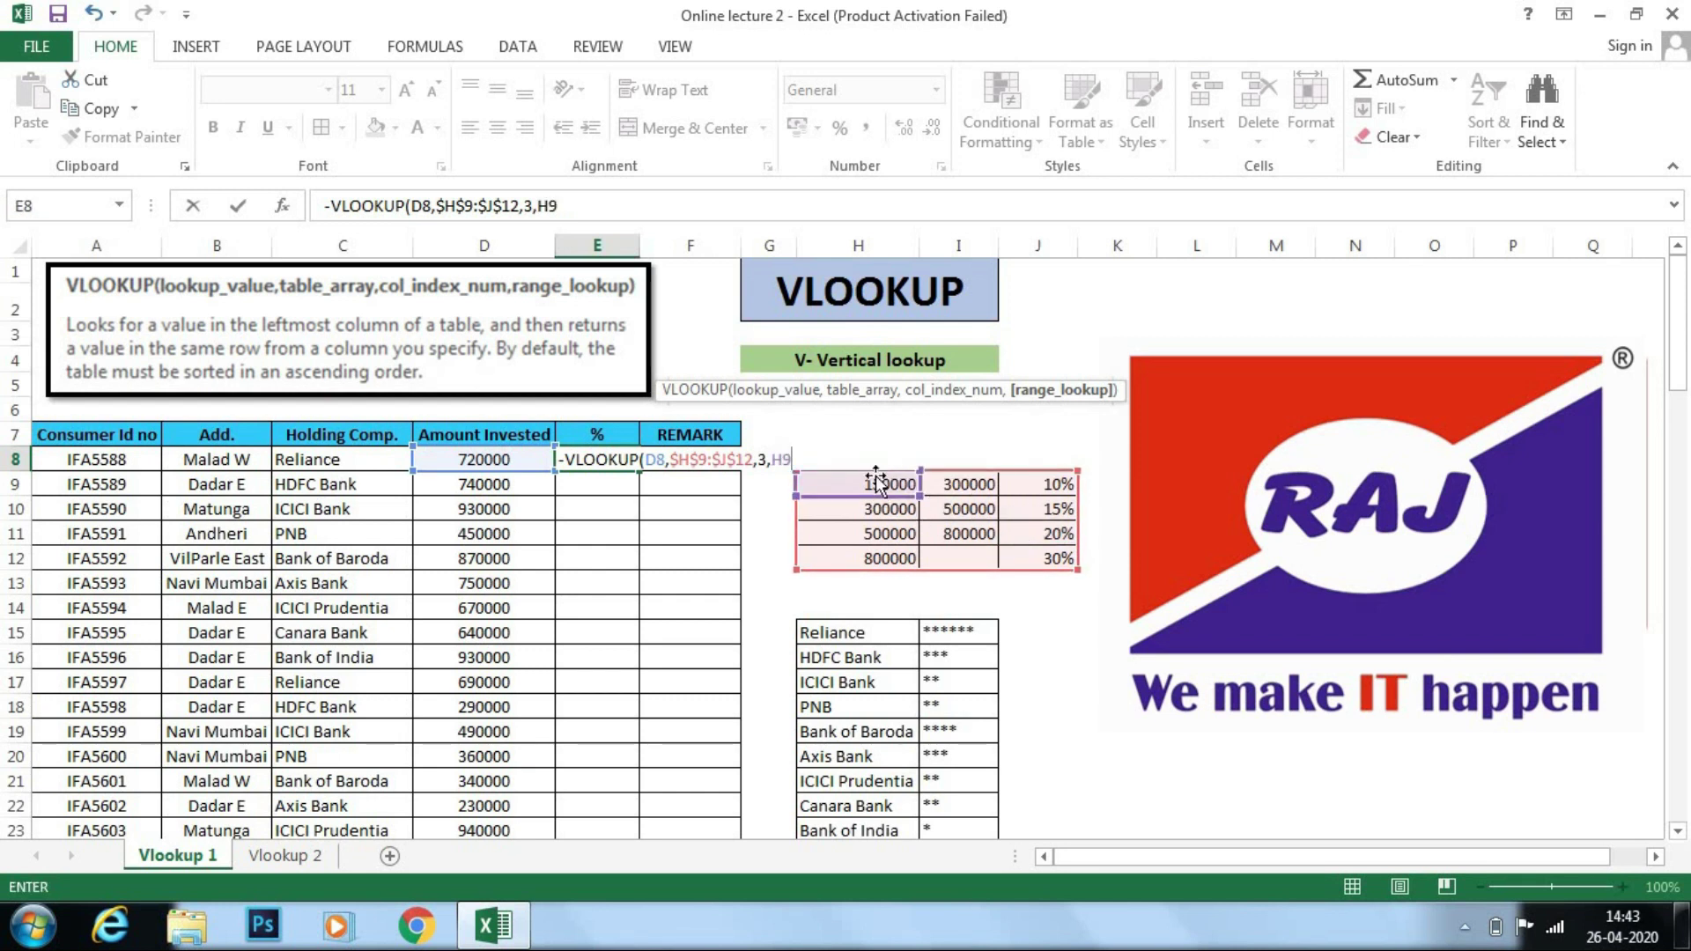
pyautogui.press('BackSpace')
pyautogui.press('BackSpace')
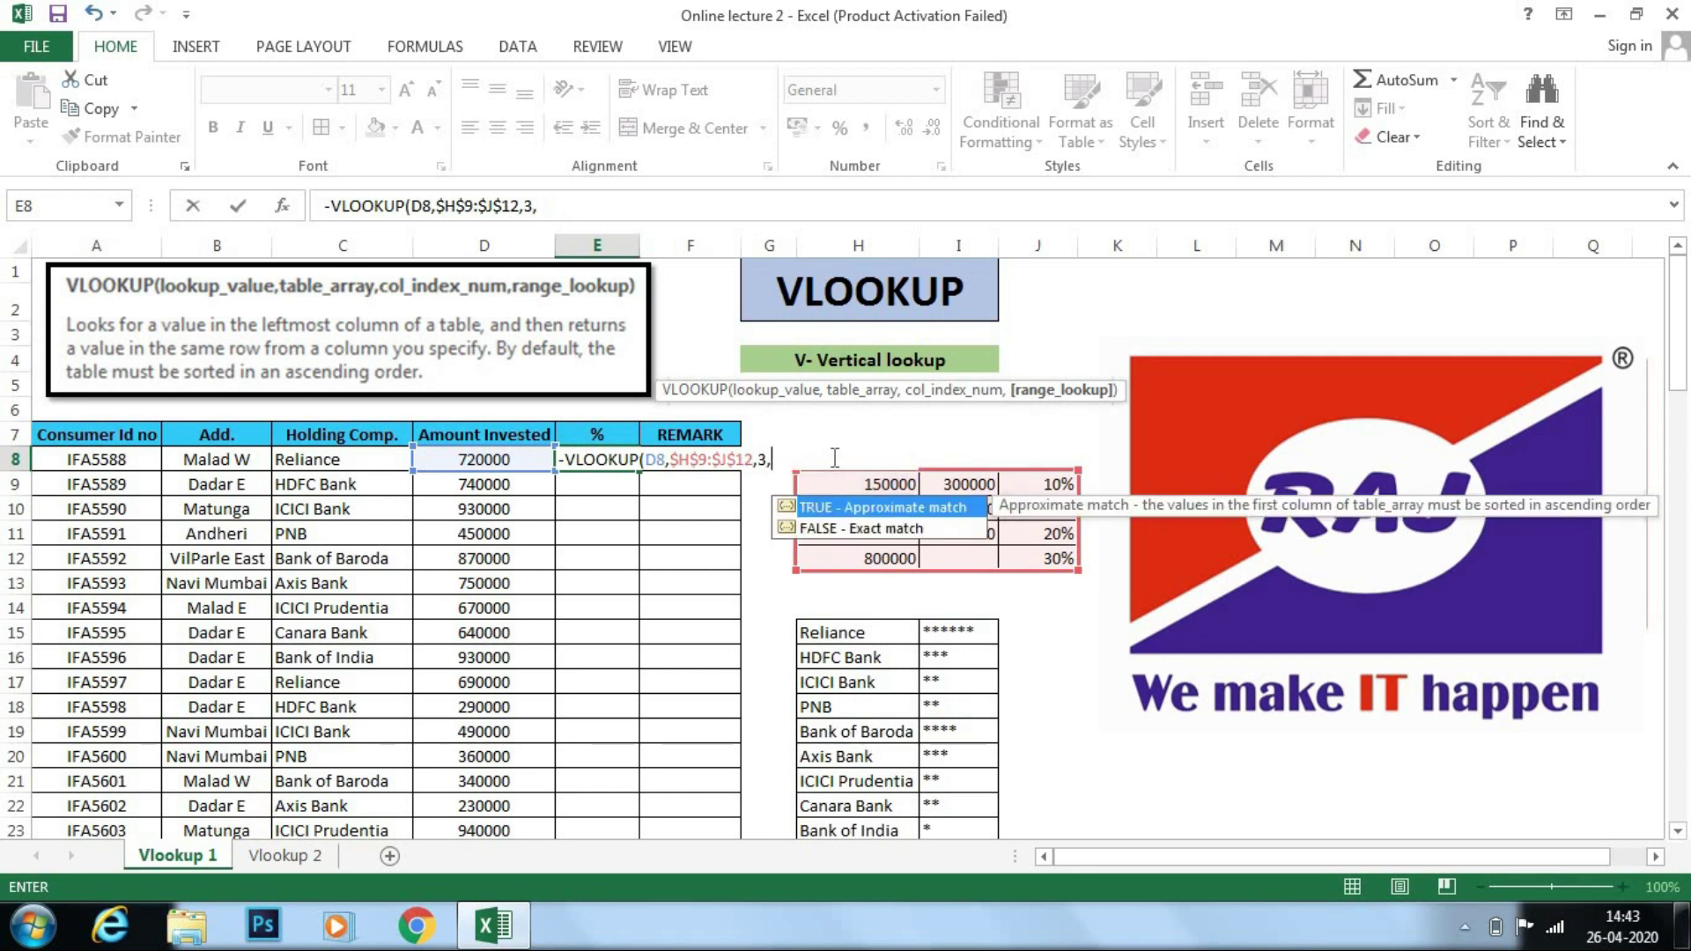
# Step: Complete the E8 VLOOKUP formula with TRUE (approximate match) as its range_lookup argument and enter it
pyautogui.doubleClick(843, 512)
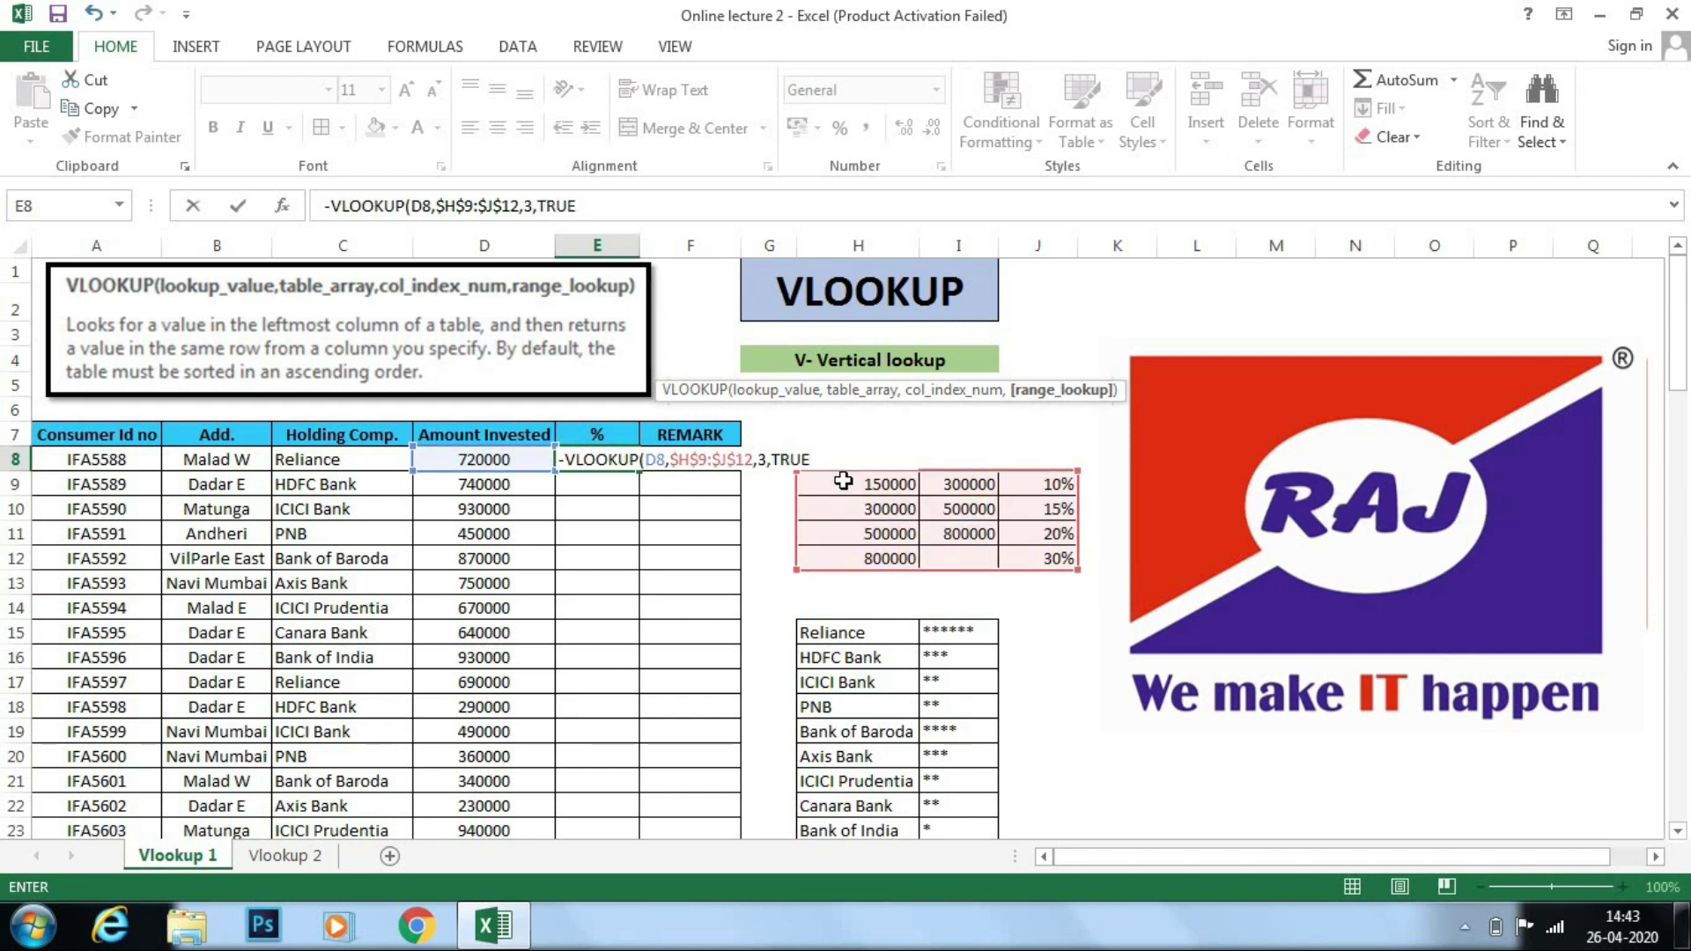
pyautogui.write('(')
pyautogui.press('BackSpace')
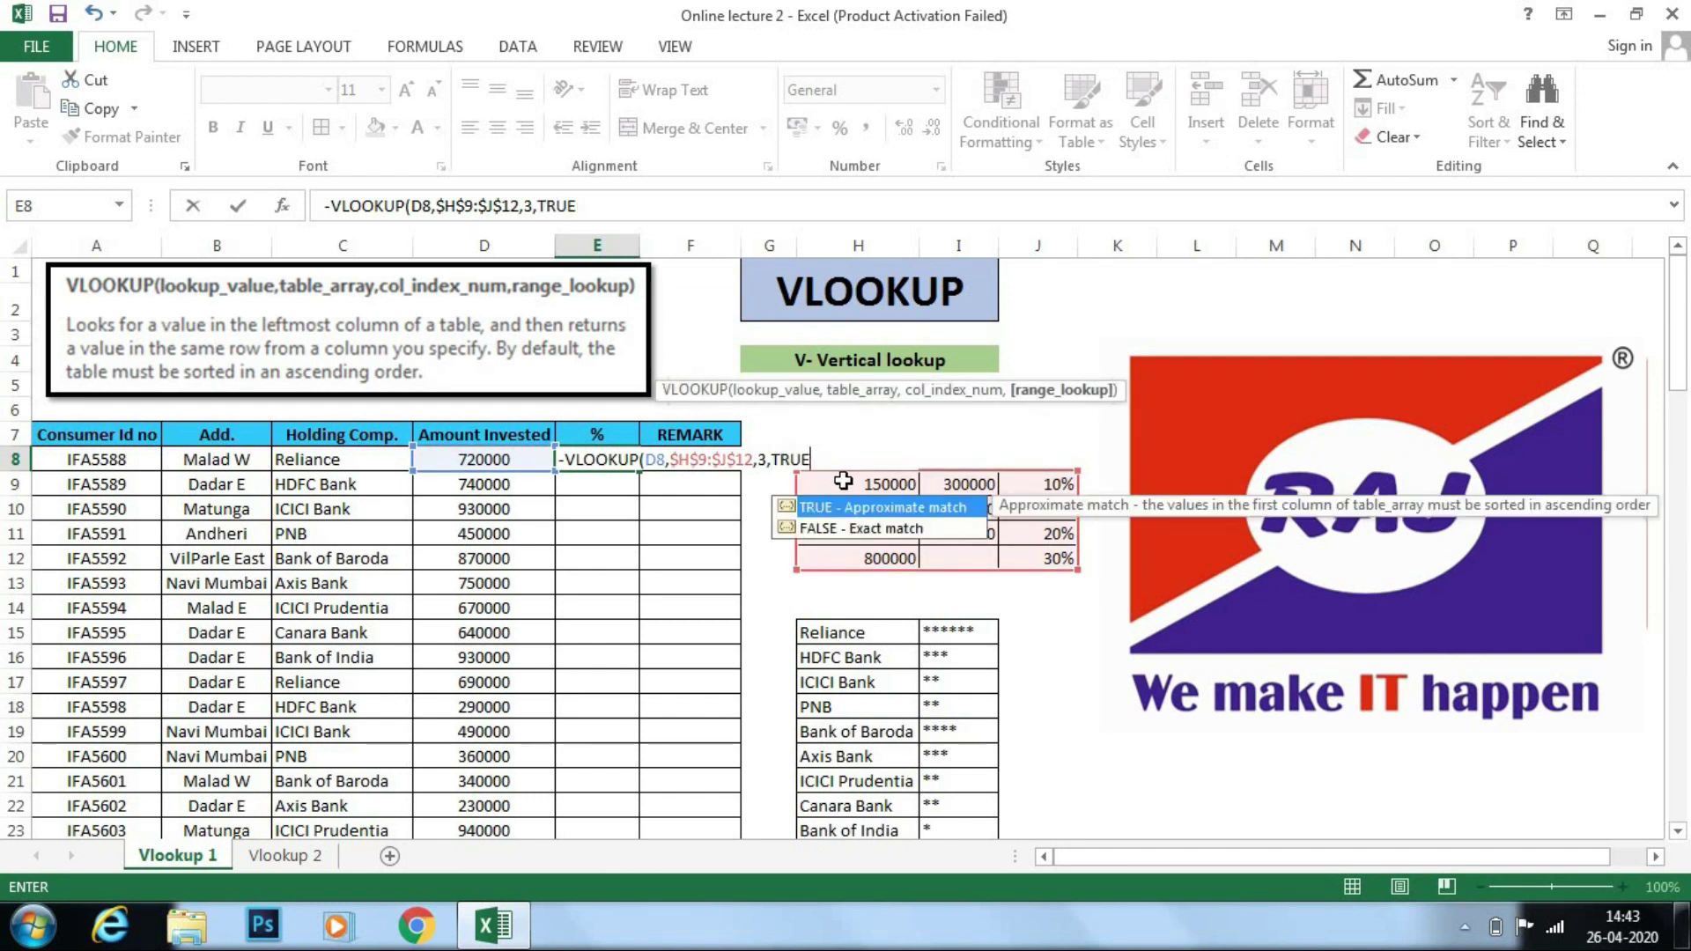
pyautogui.write(')')
pyautogui.press('Return')
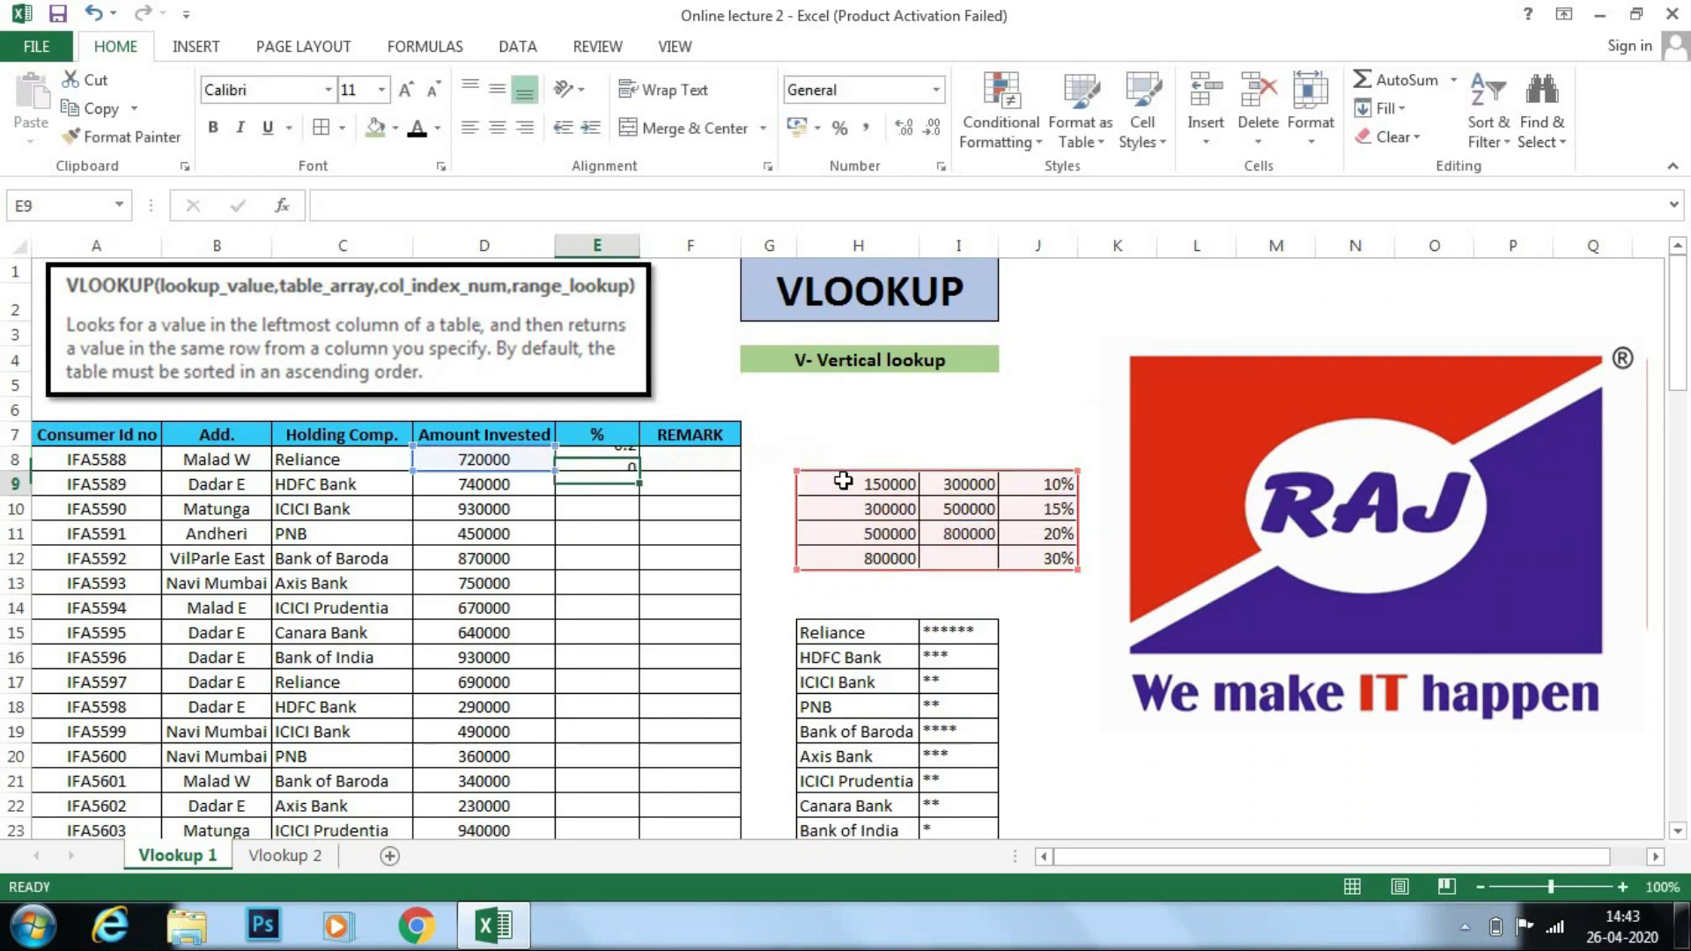
# Step: Remove the minus sign before VLOOKUP in E8 so the formula reads =VLOOKUP(D8,$H$9:$J$12,3,TRUE)
pyautogui.press('Up')
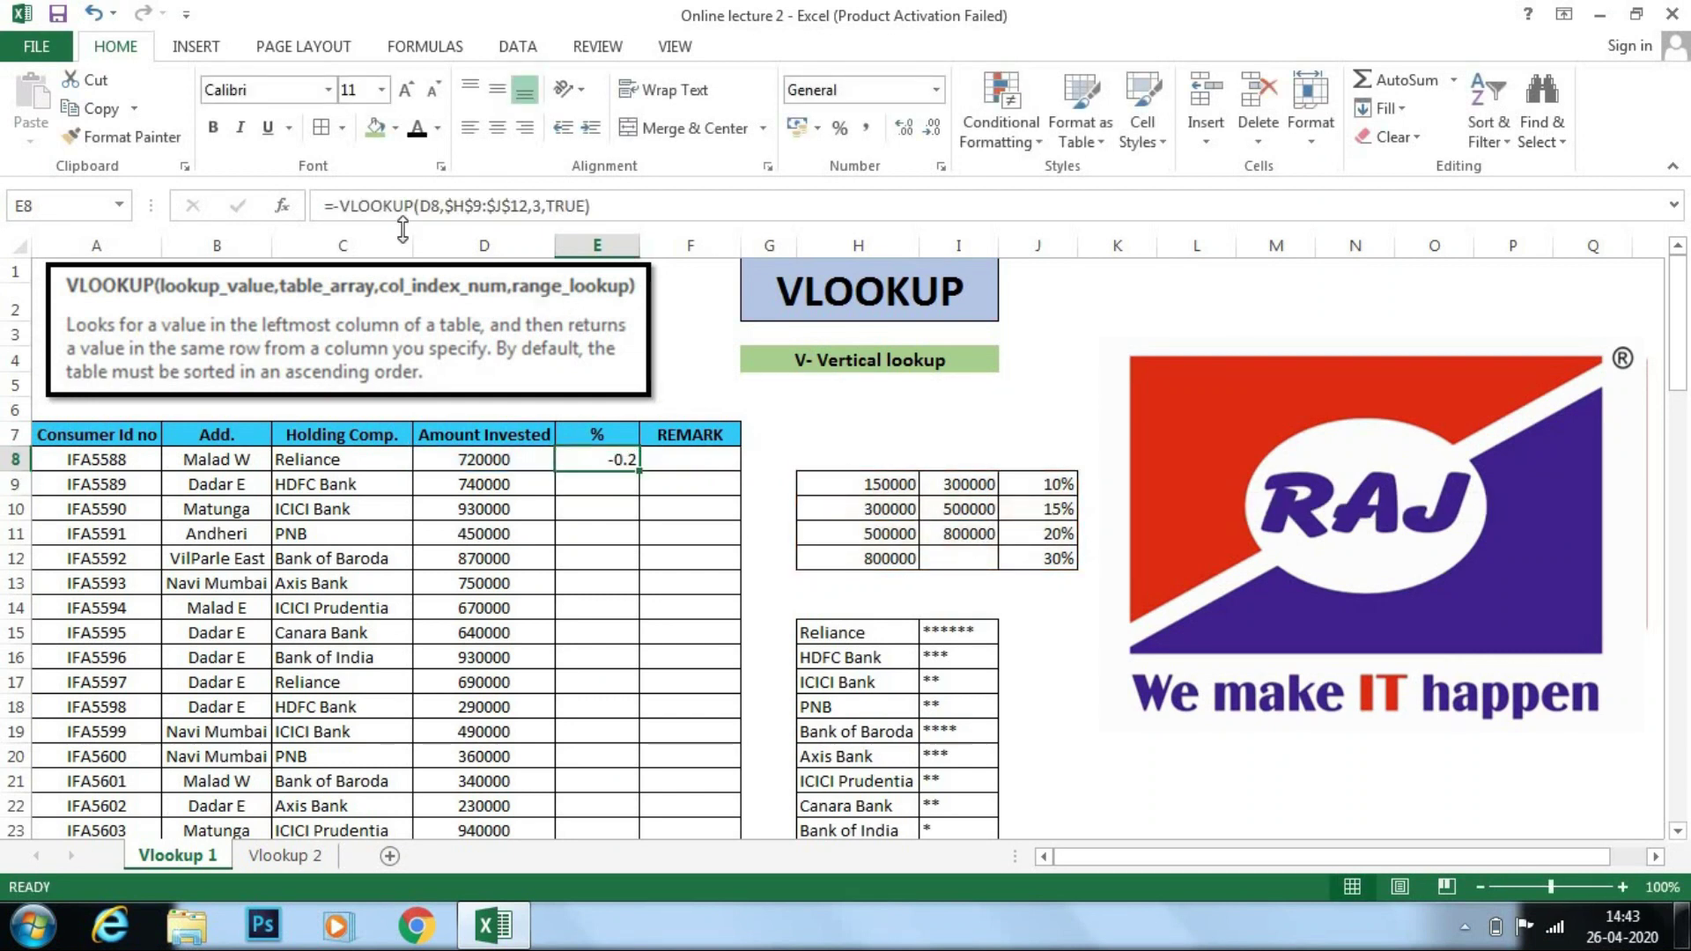
pyautogui.click(346, 214)
pyautogui.press('BackSpace')
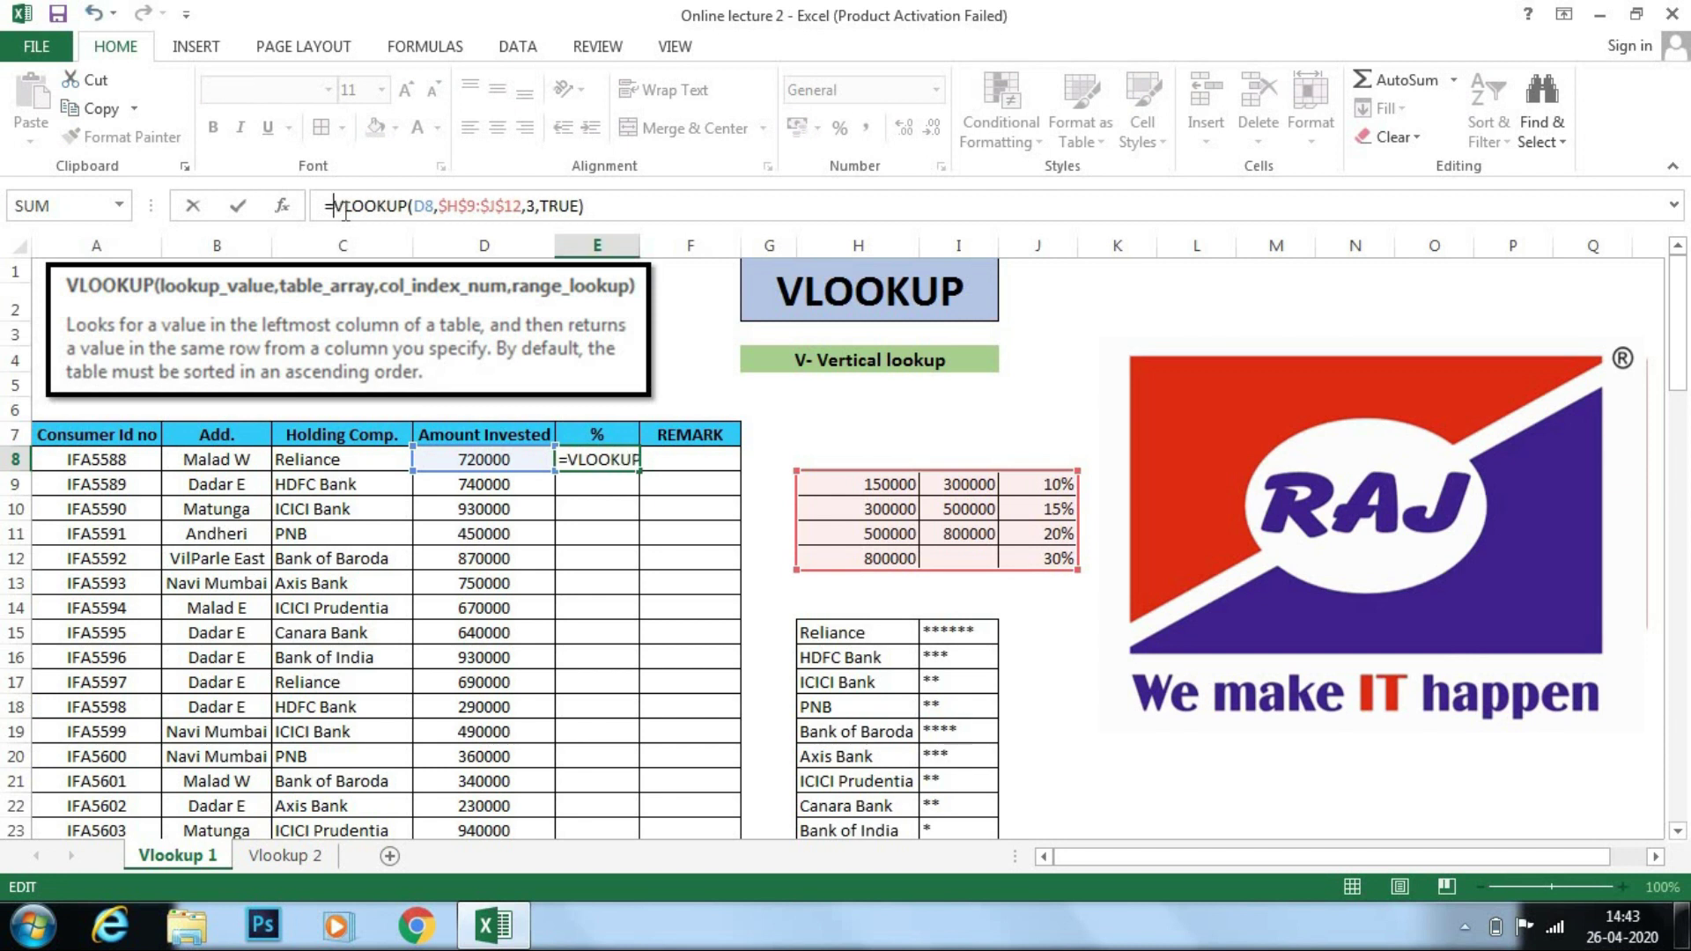
pyautogui.press('Return')
# Step: Format the E8 result as Percentage
pyautogui.click(618, 460)
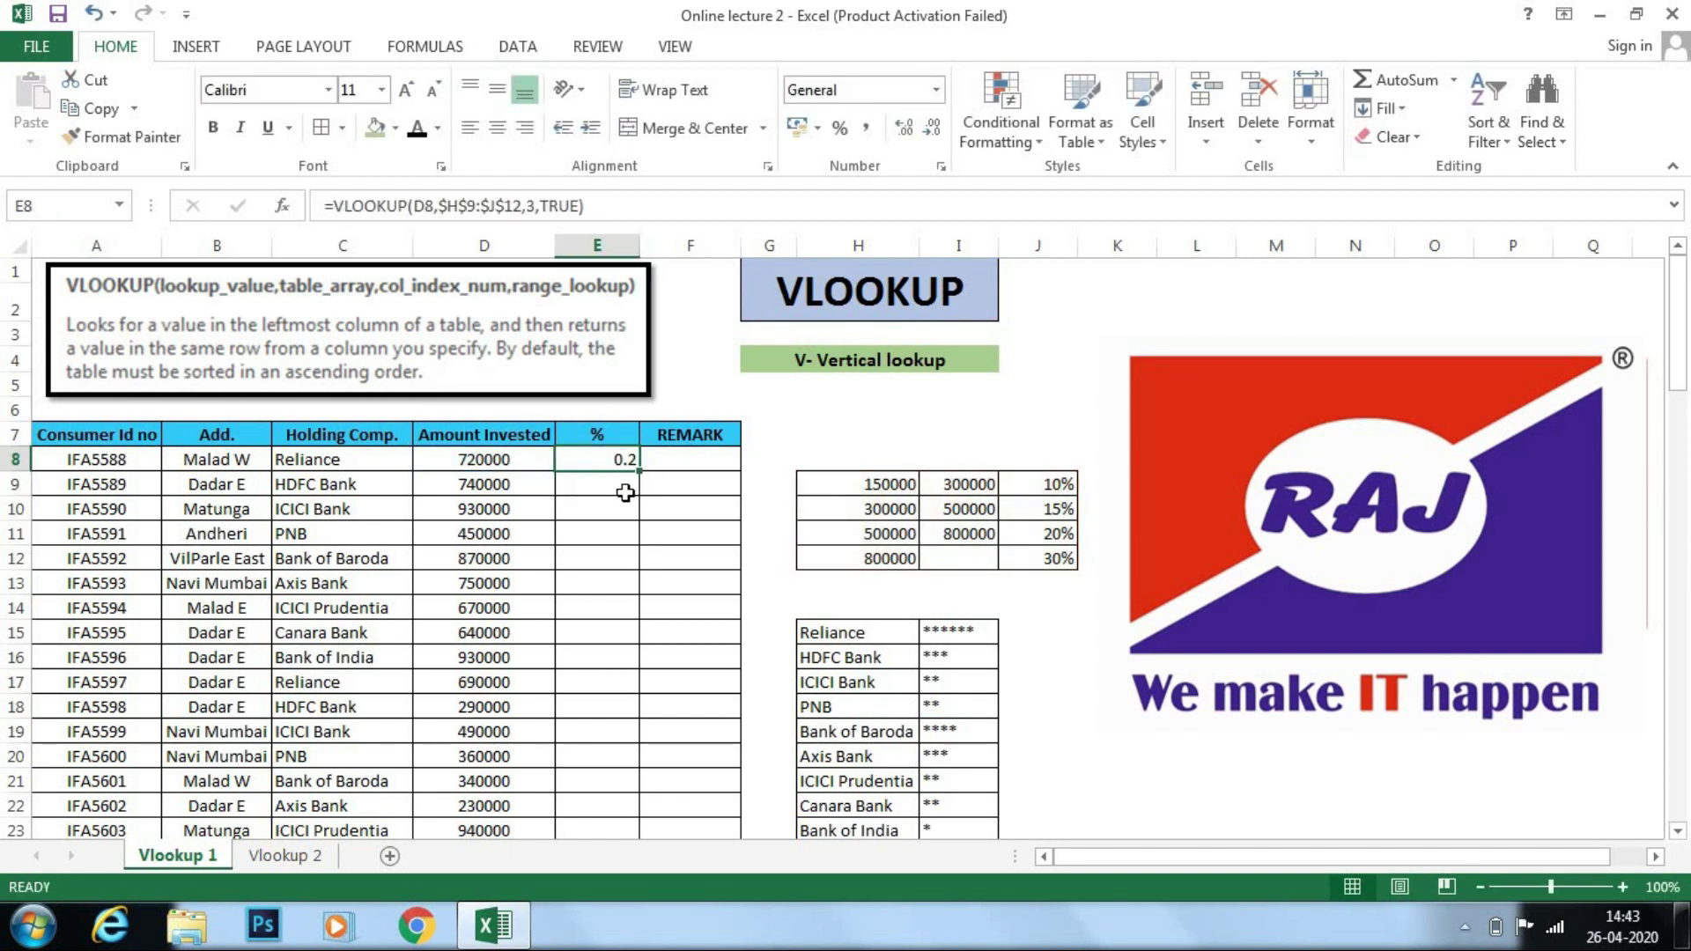
pyautogui.click(937, 89)
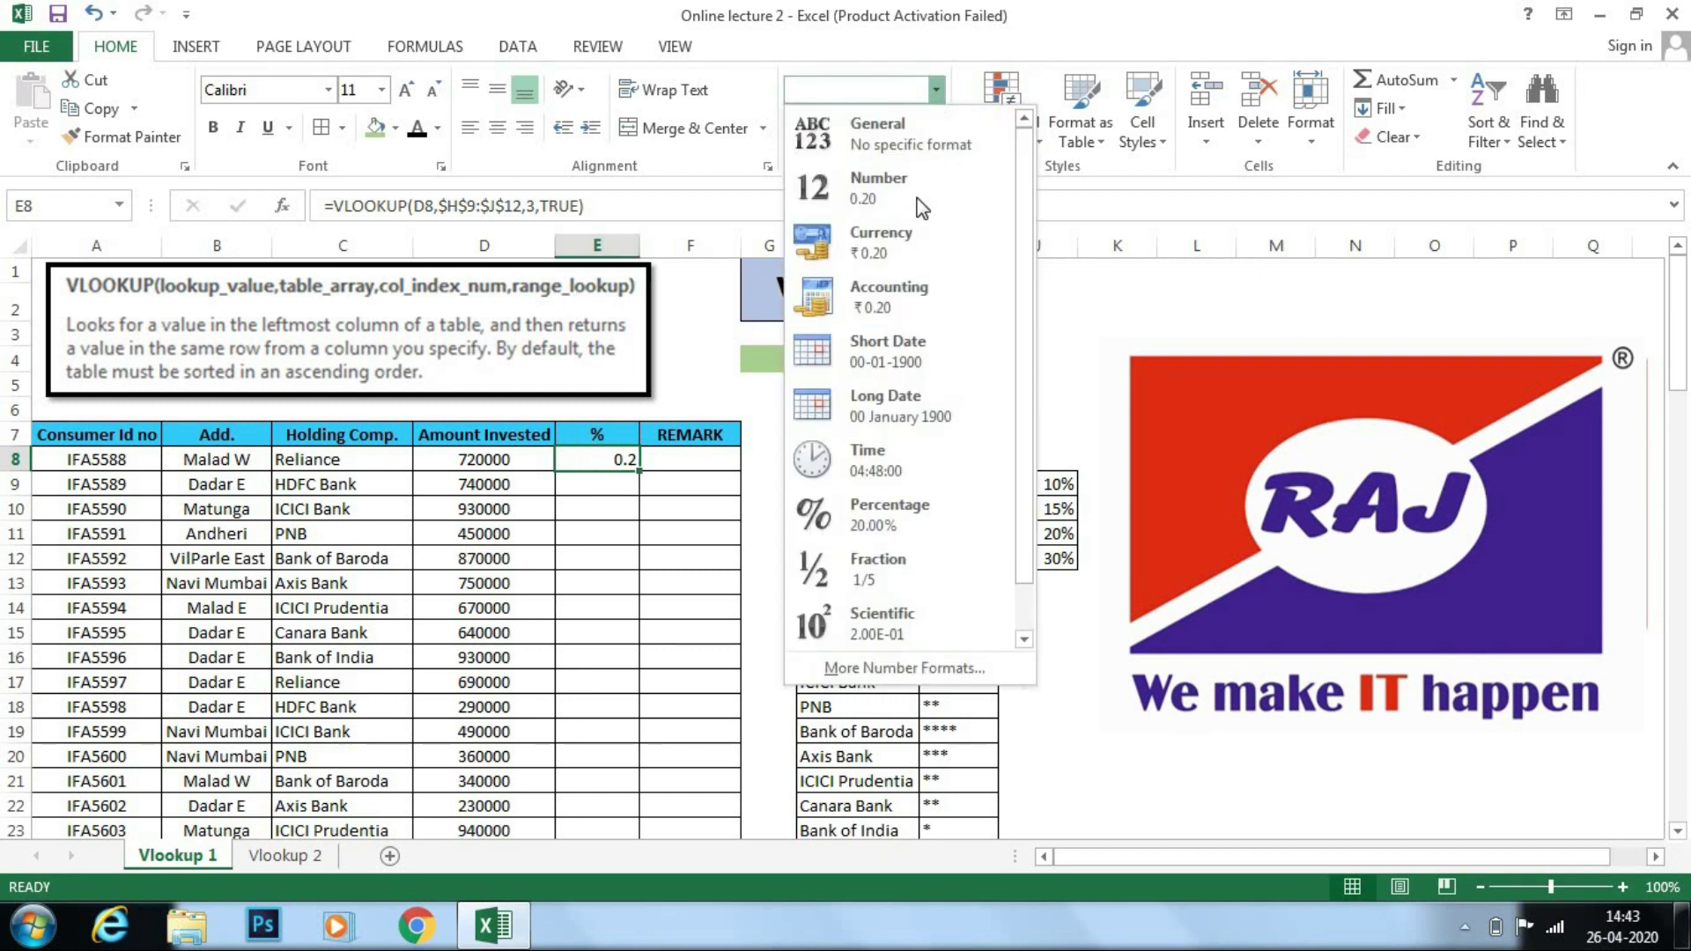
pyautogui.click(906, 515)
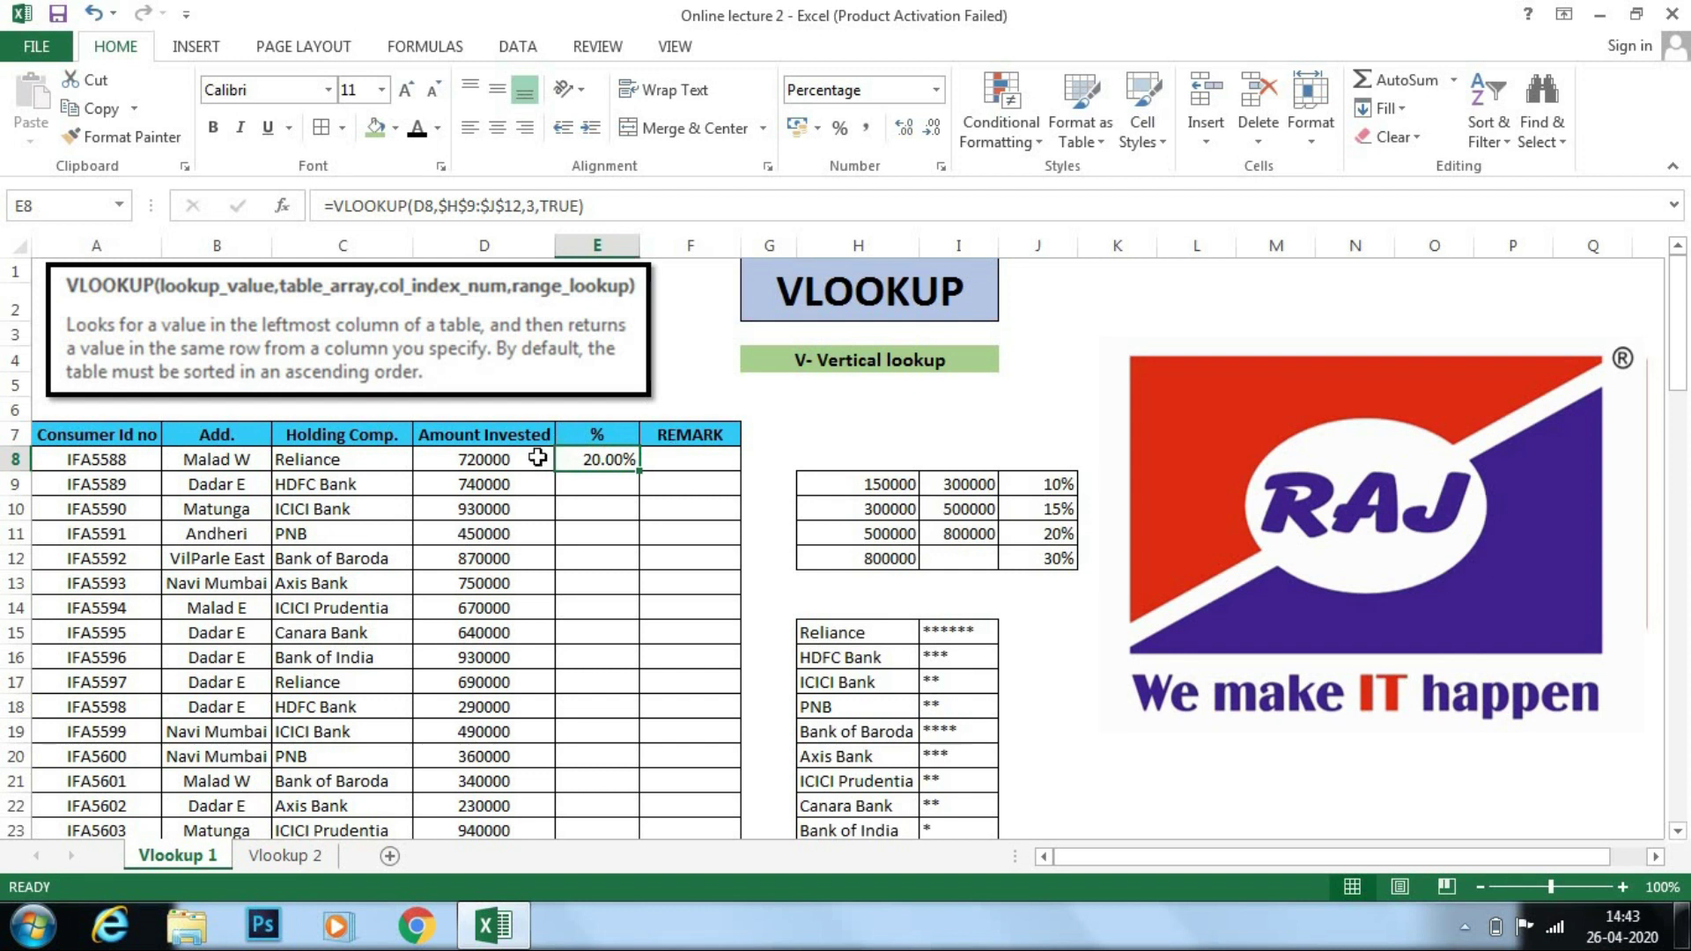
# Step: Check the amount in D8 against the slab row H11:J11, and fill the E8 formula down the whole % column
pyautogui.click(864, 534)
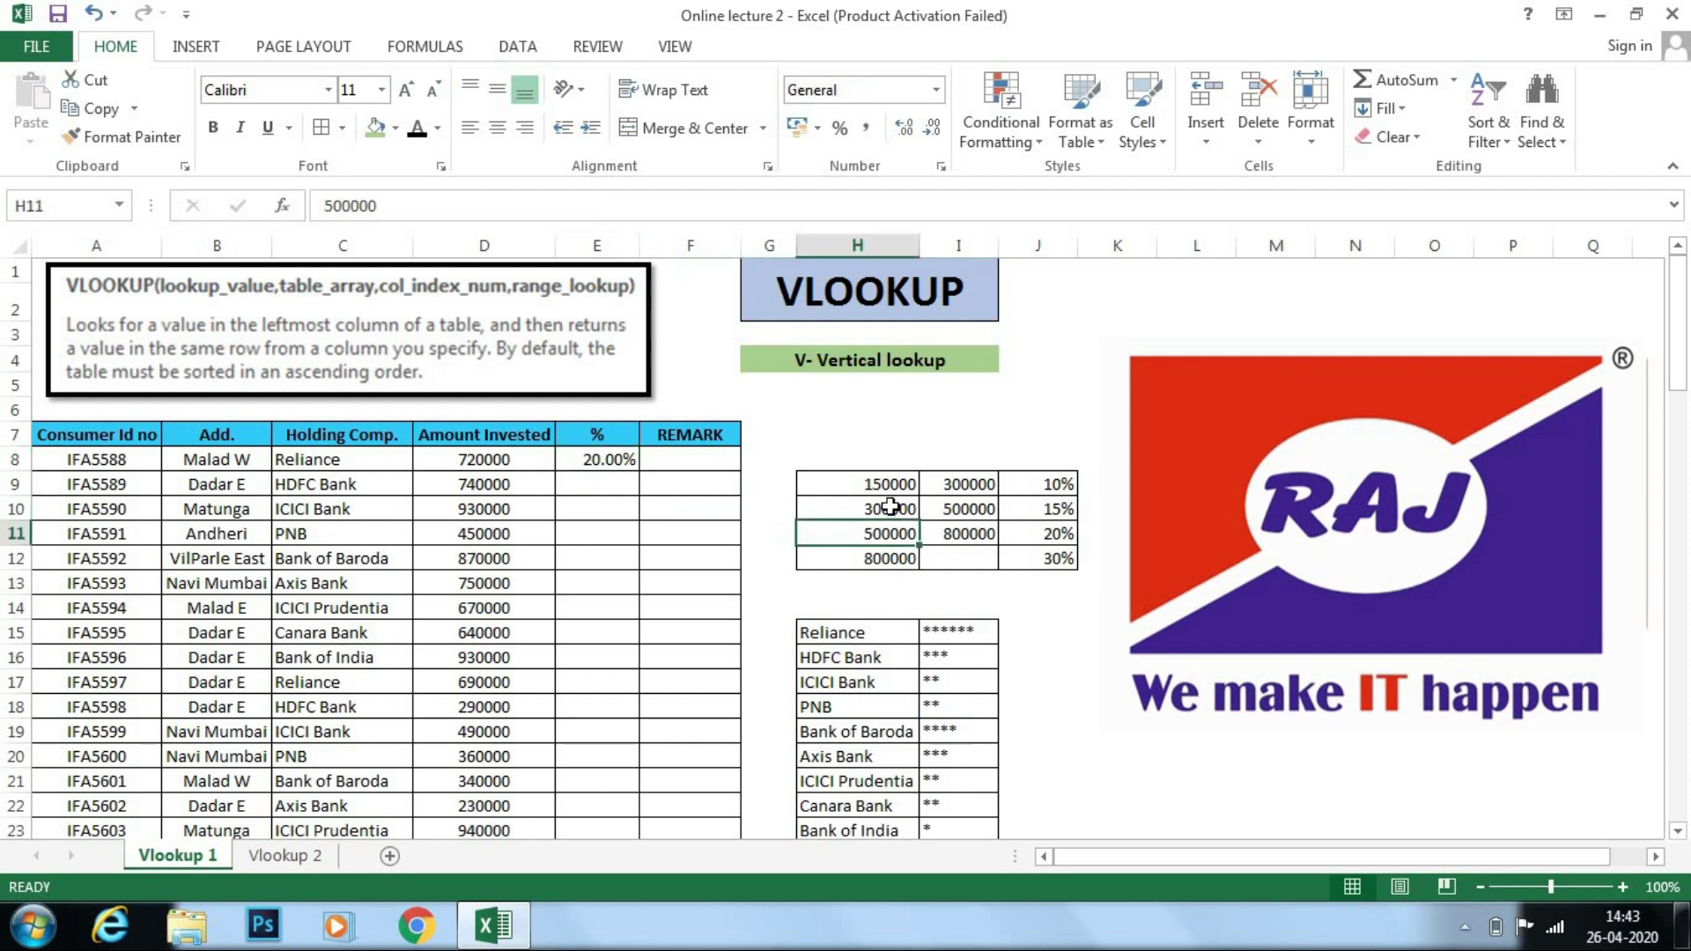
pyautogui.click(969, 535)
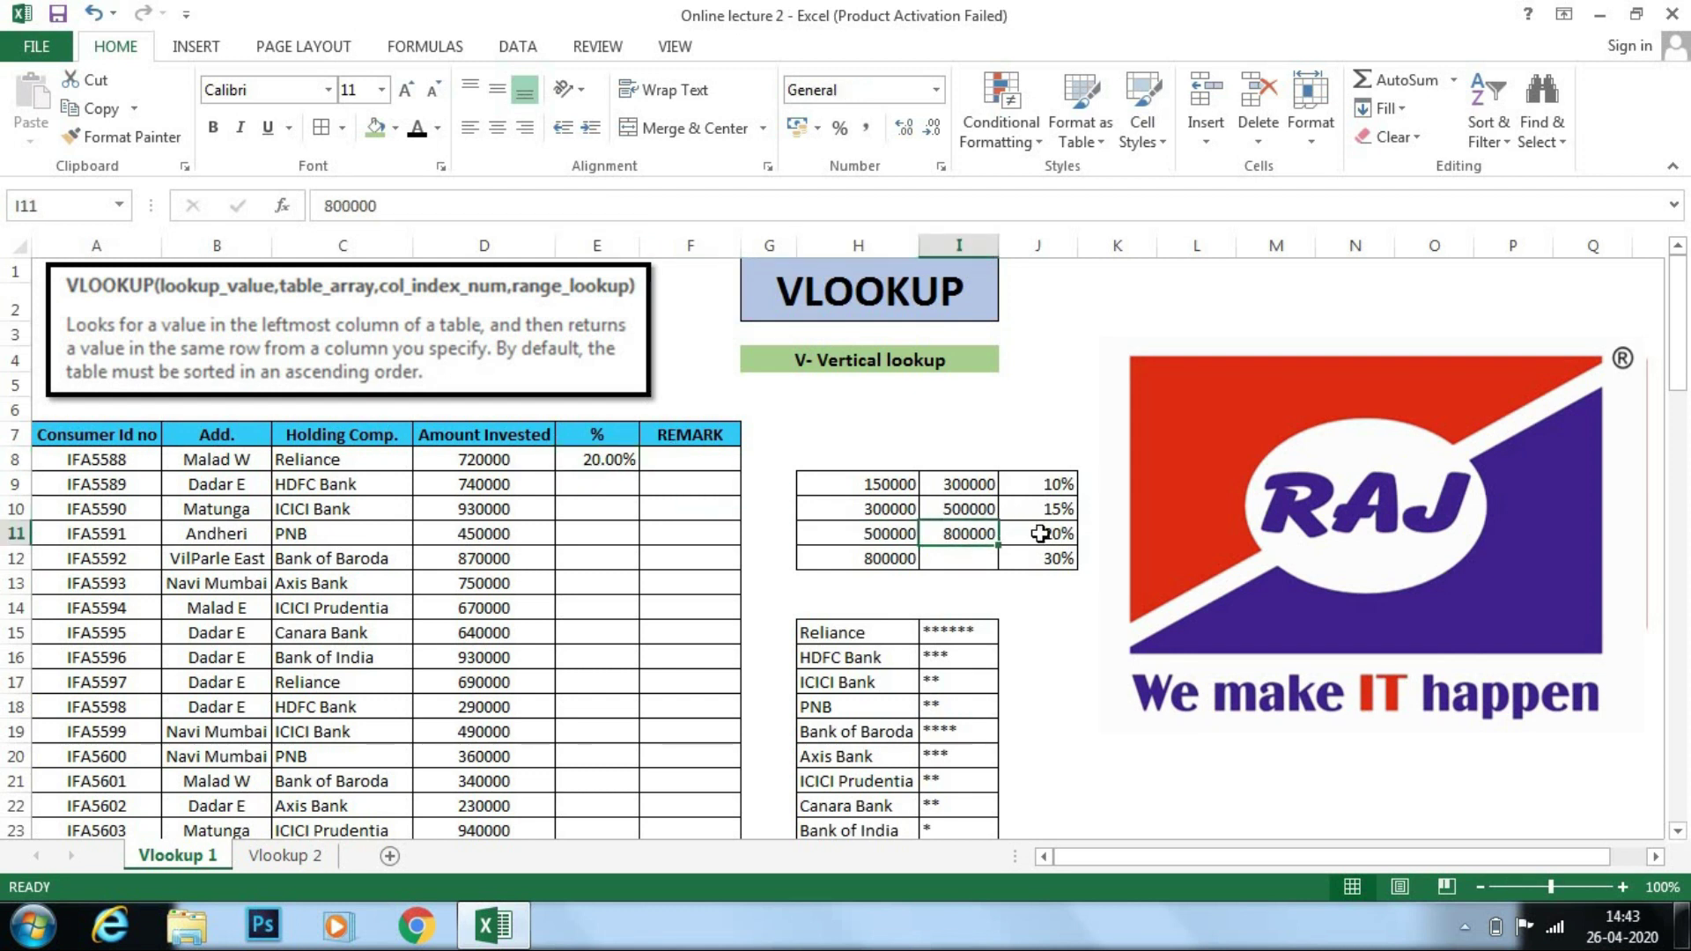
pyautogui.click(1040, 533)
pyautogui.click(508, 459)
pyautogui.moveTo(859, 529); pyautogui.dragTo(1075, 533)
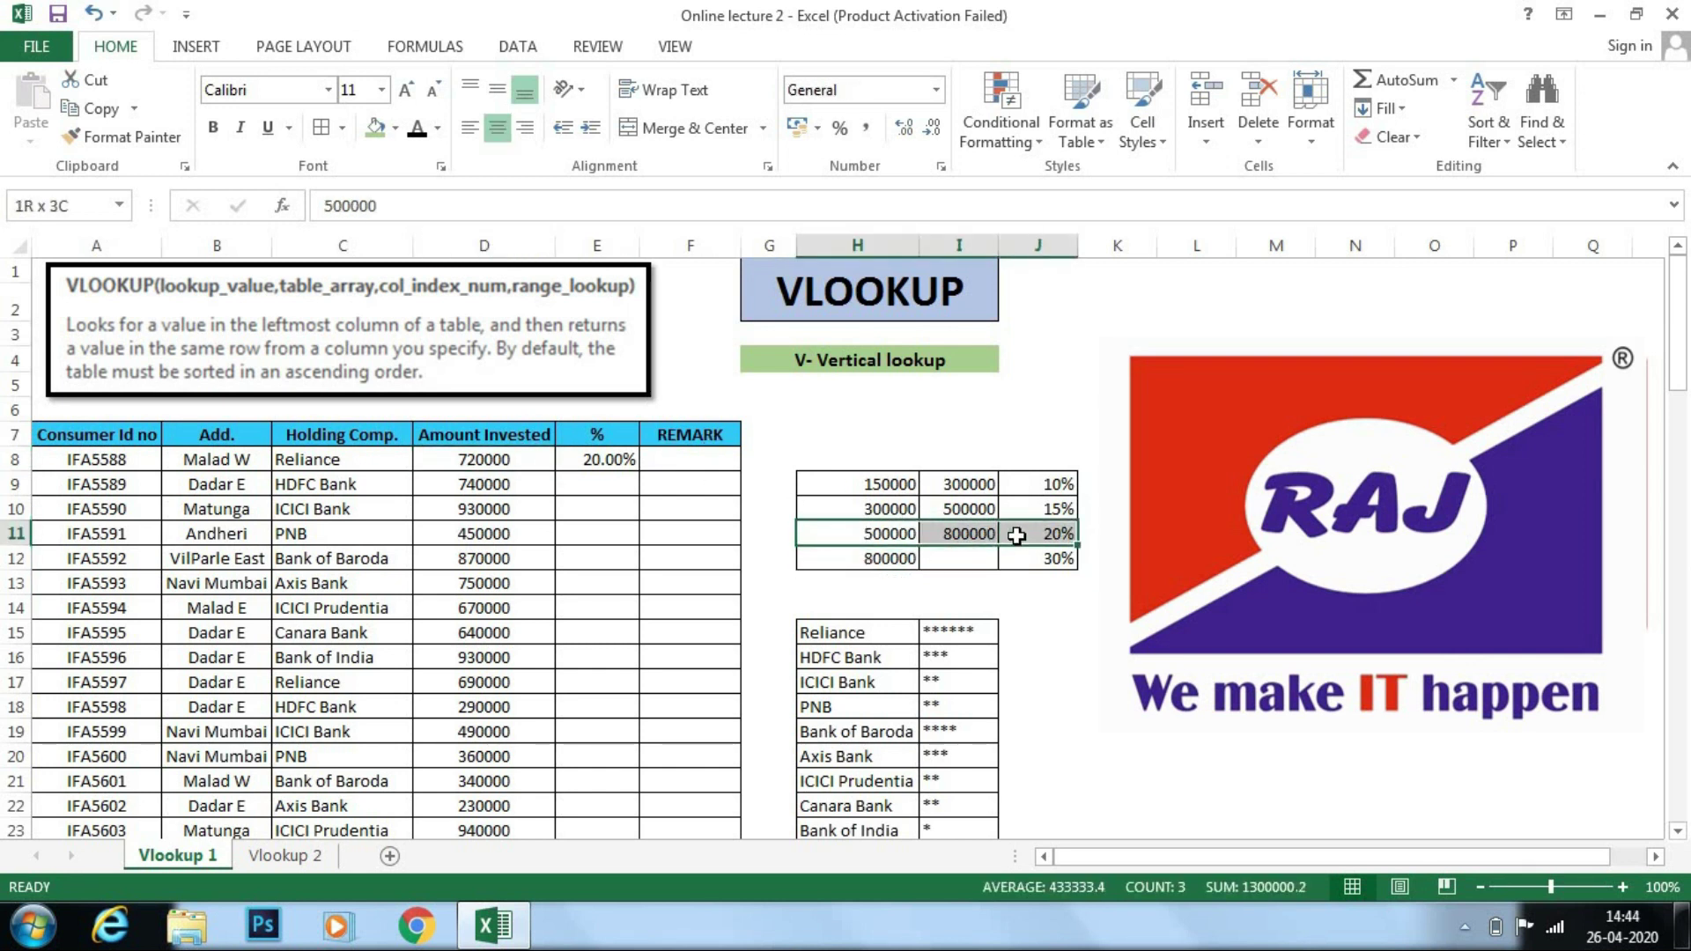
pyautogui.click(627, 461)
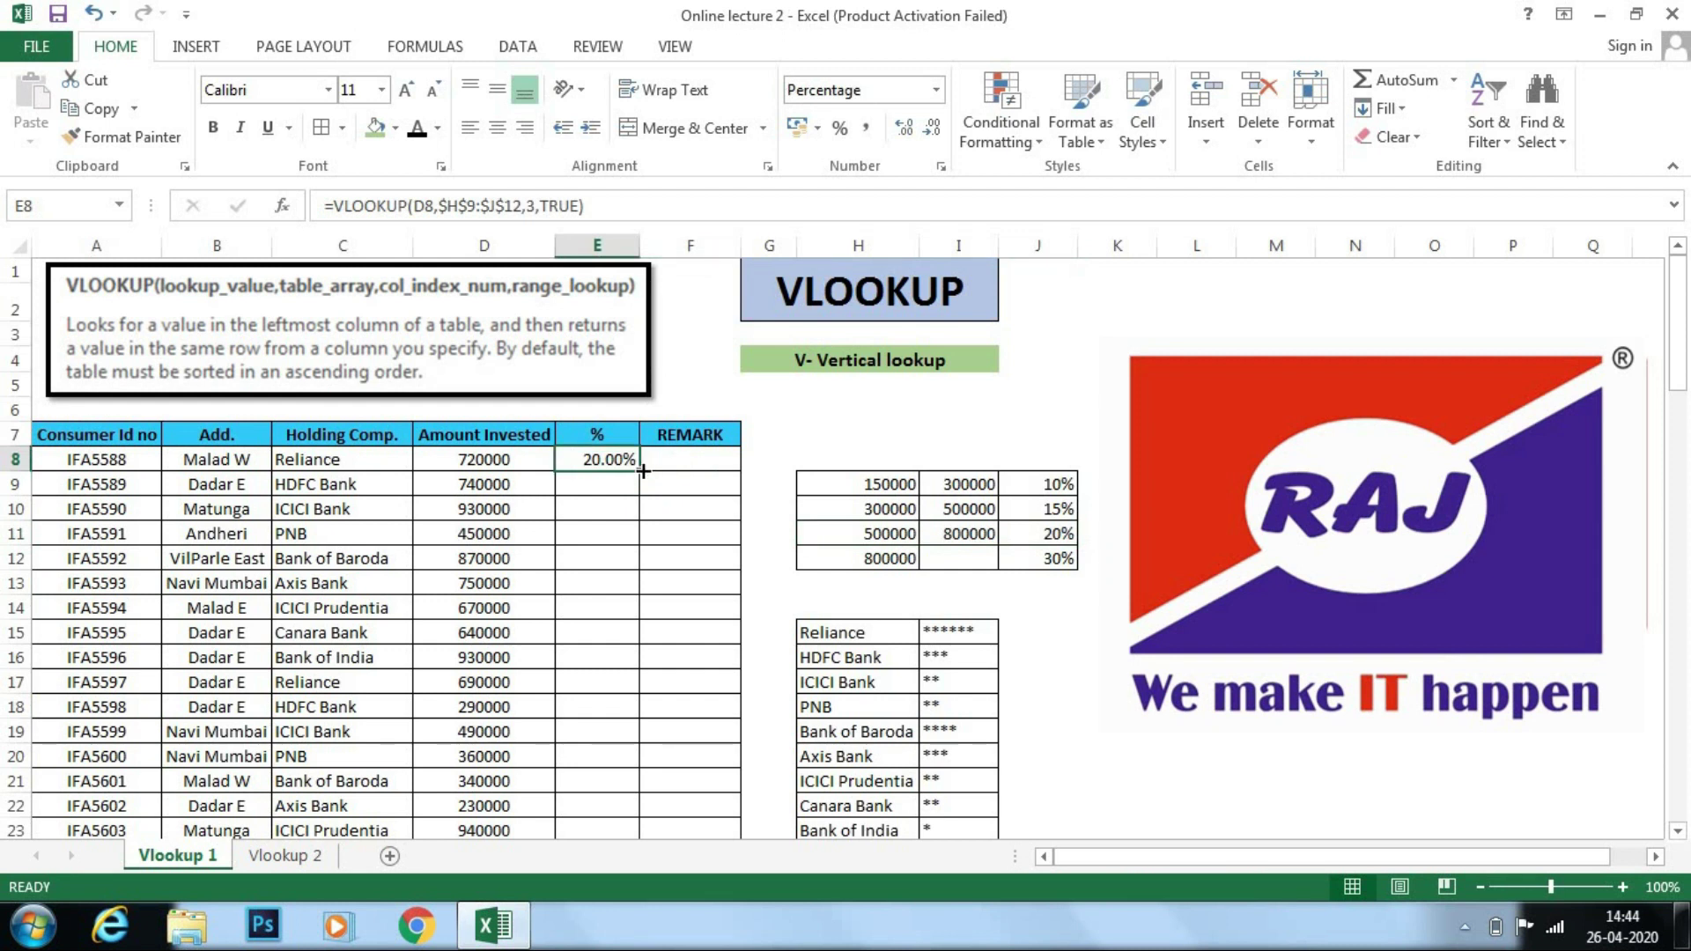
pyautogui.doubleClick(642, 471)
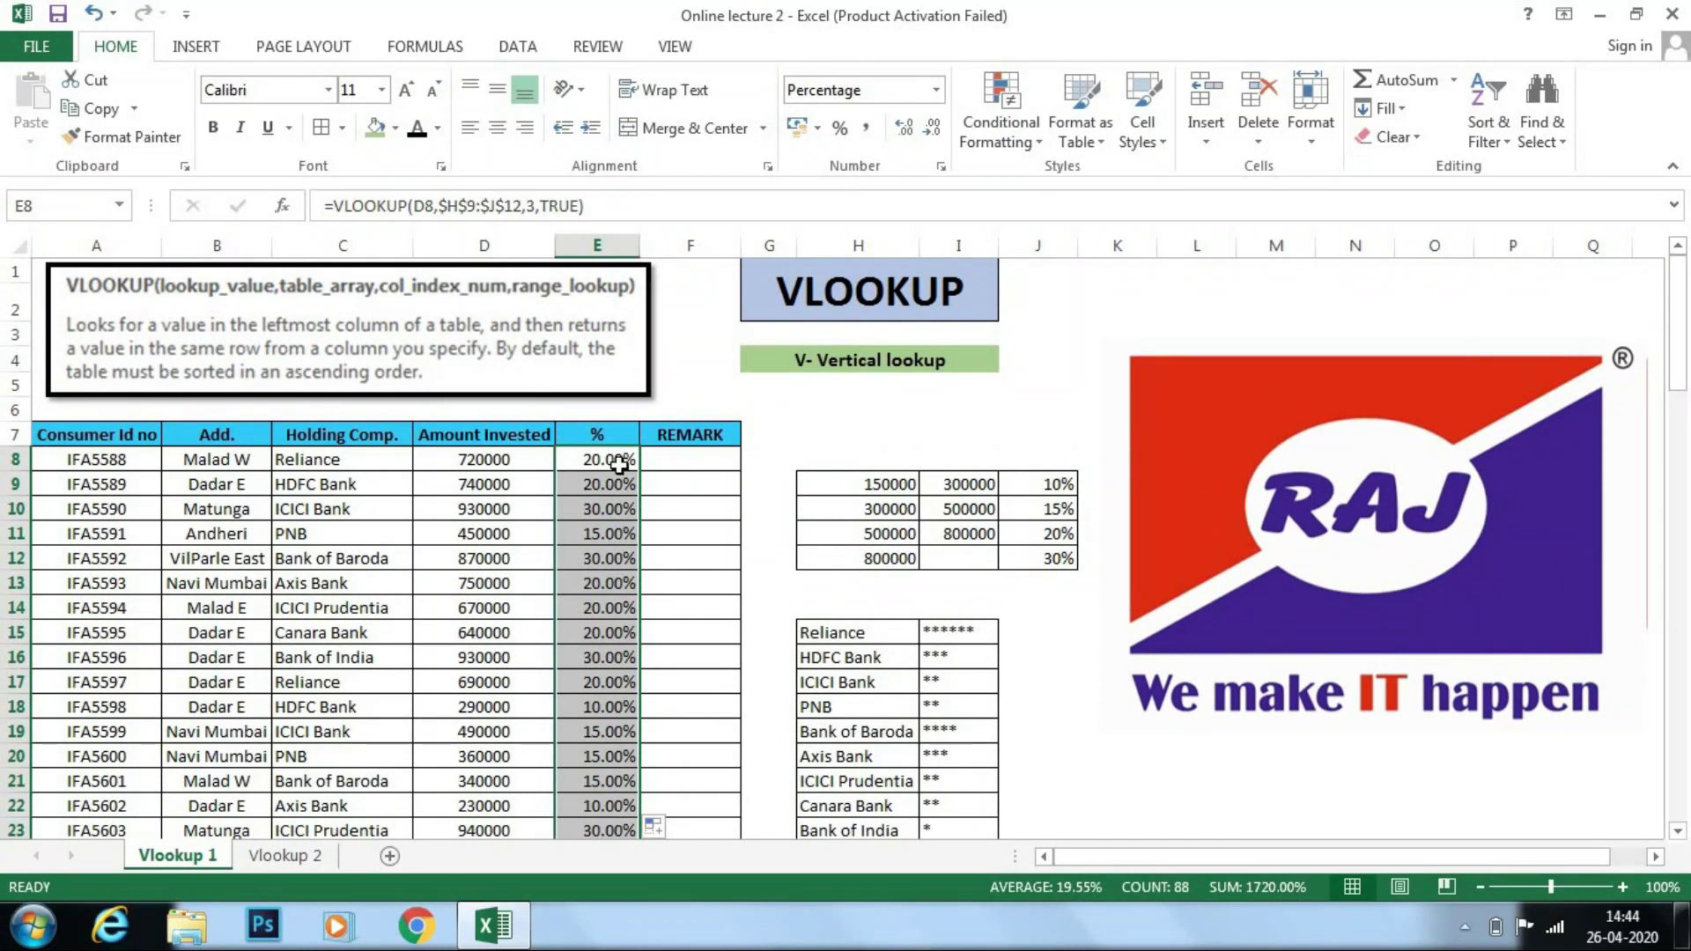
pyautogui.click(611, 533)
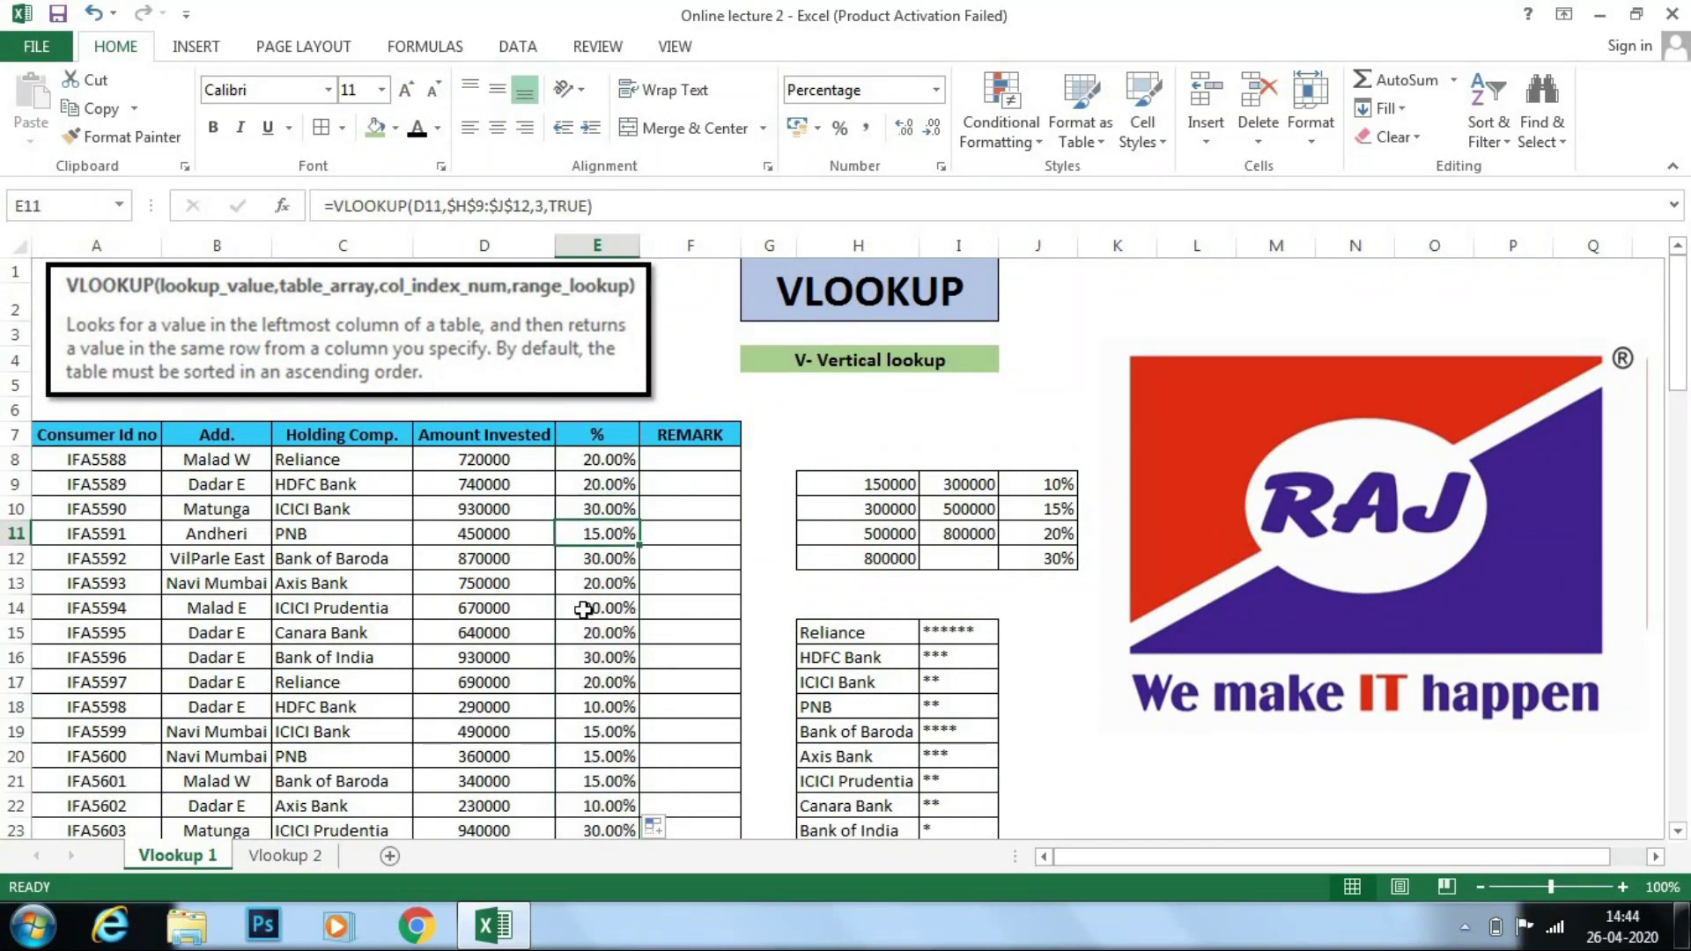
# Step: Set the Amount Invested in D9 to 160000 and check the lookup formula in E9
pyautogui.click(485, 481)
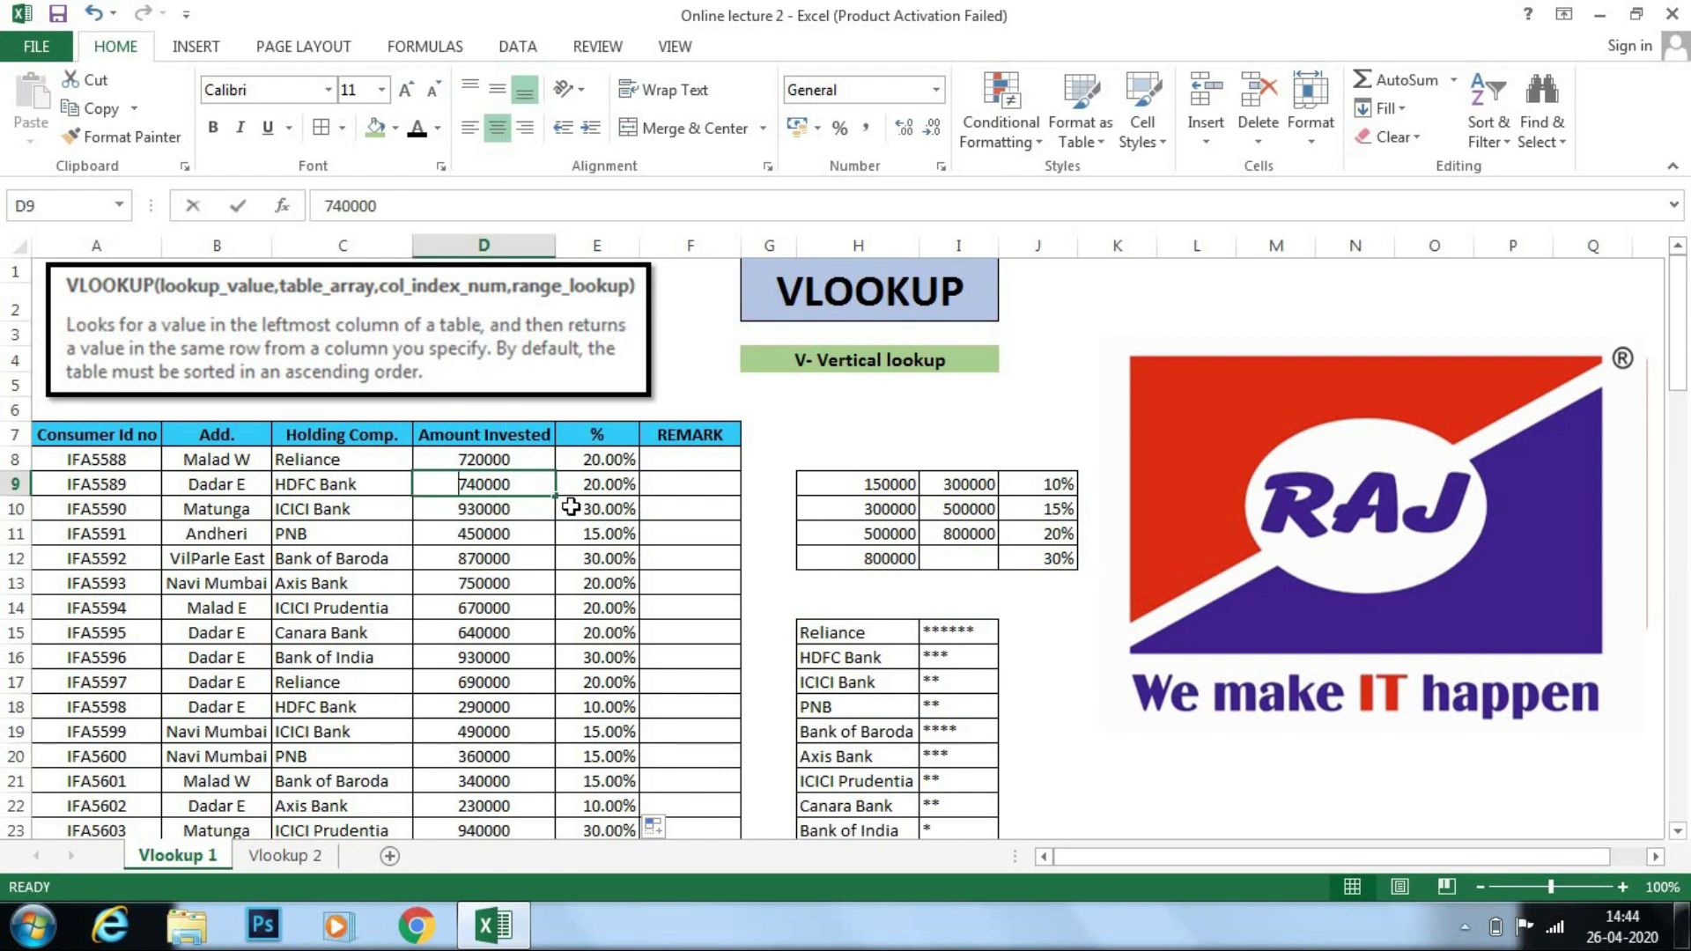
pyautogui.write('160000')
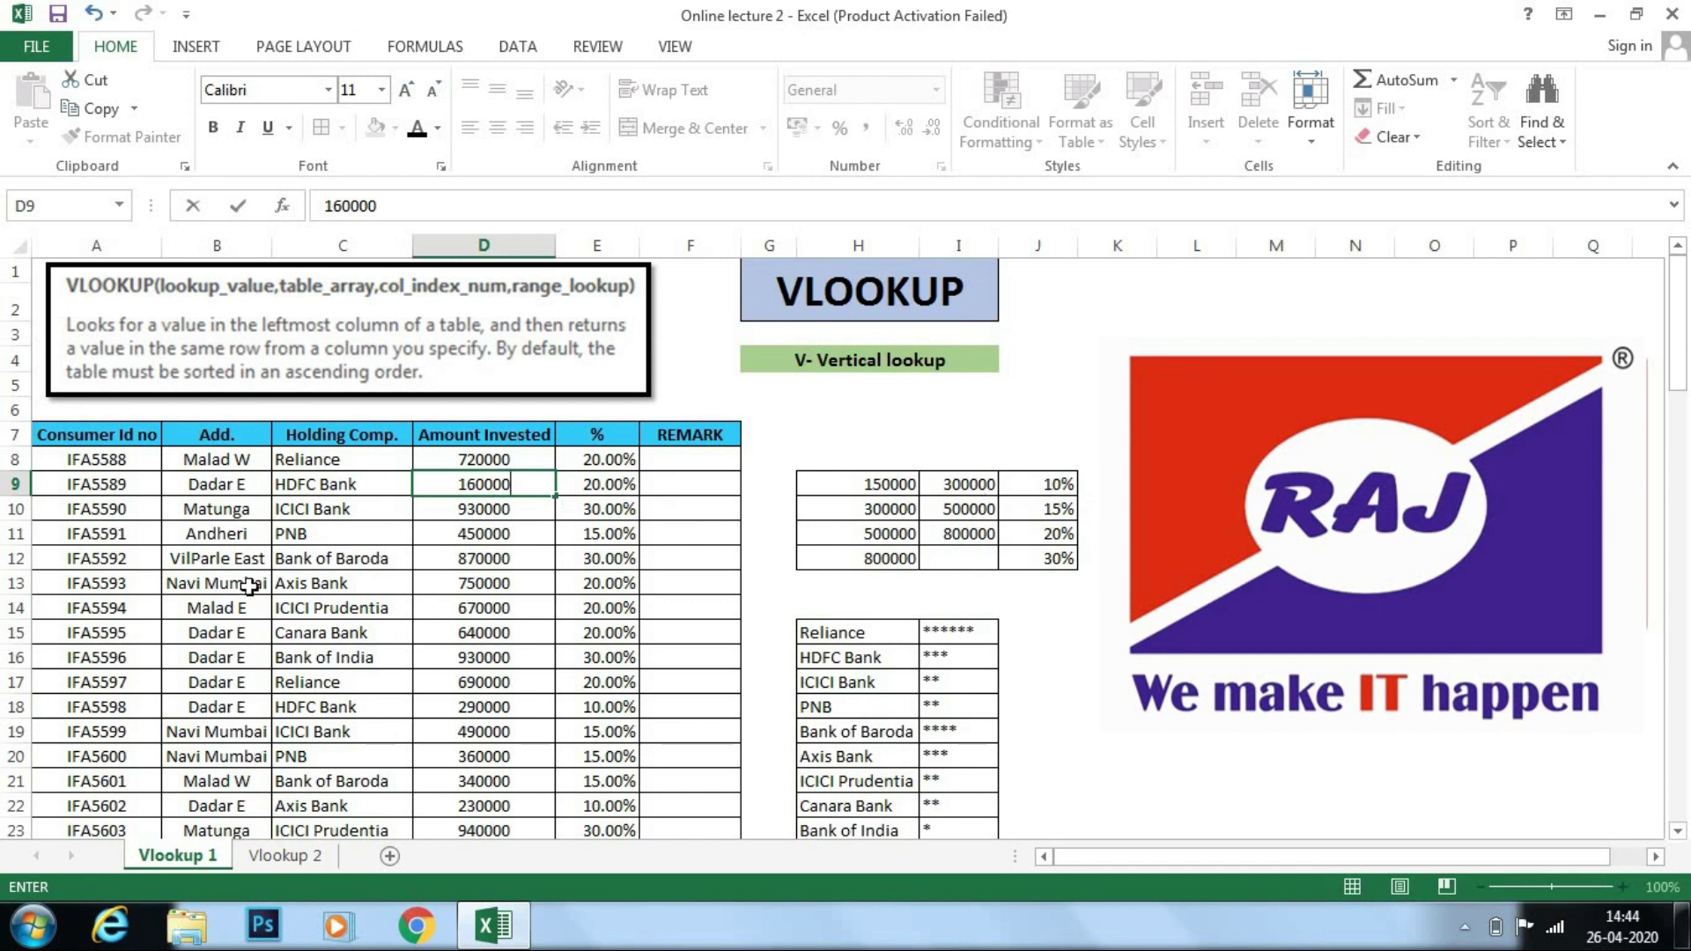
pyautogui.press('Return')
pyautogui.click(587, 489)
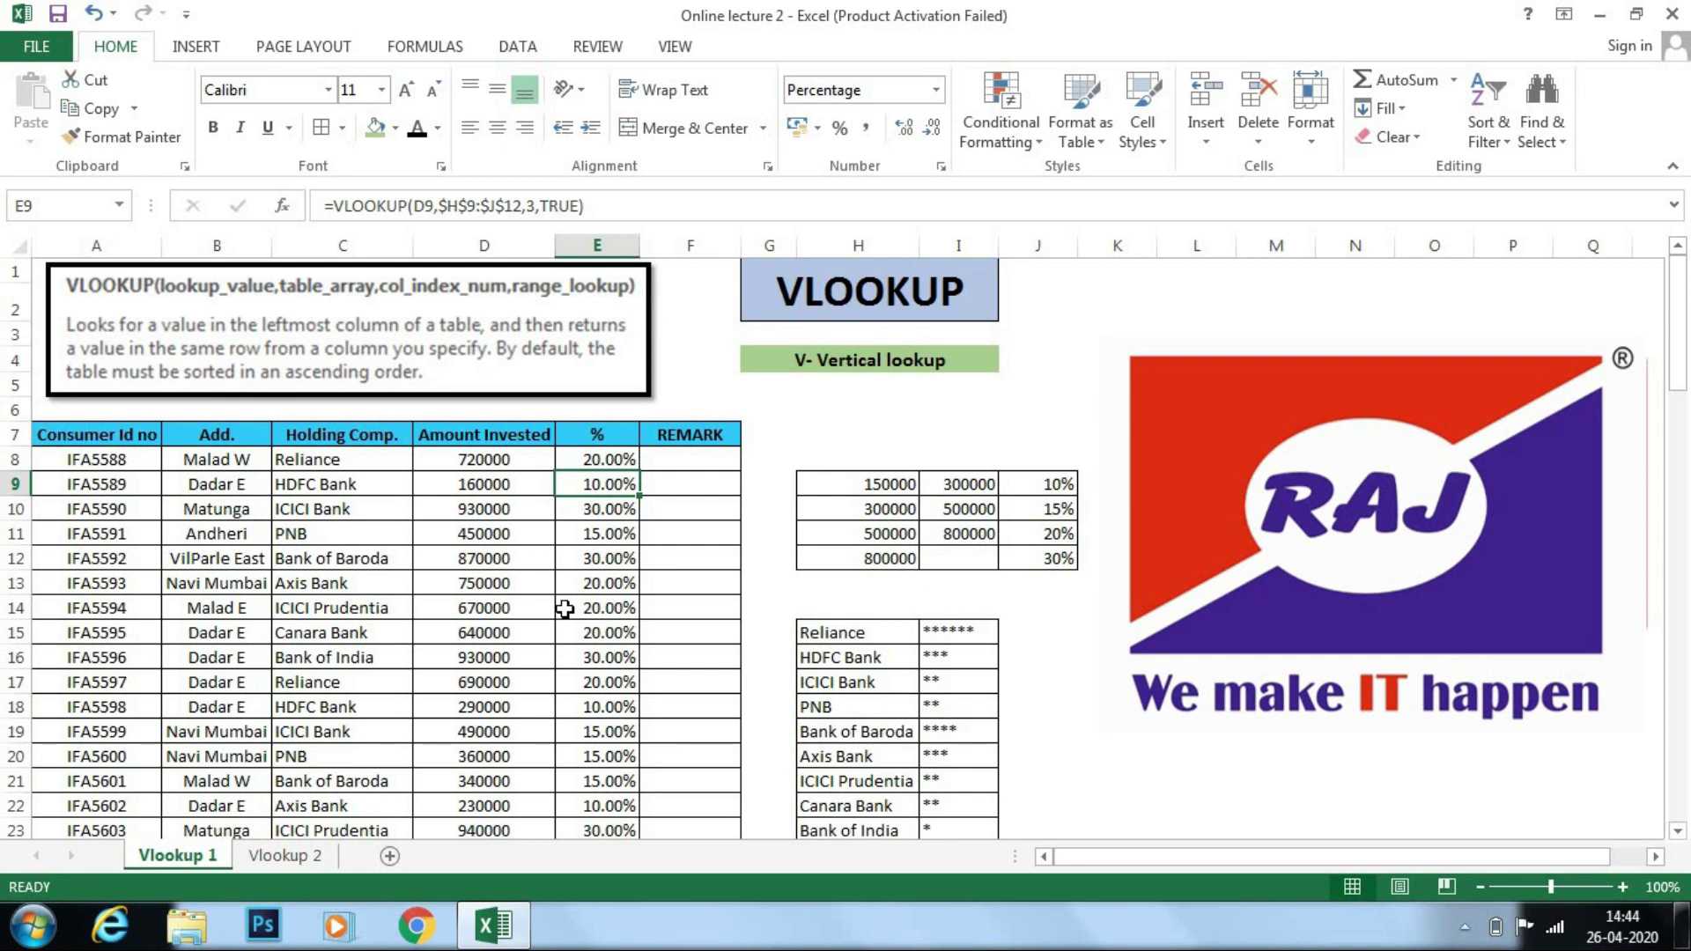
# Step: Enter True in E6 above the % heading and False in F6 above the REMARK heading
pyautogui.click(585, 409)
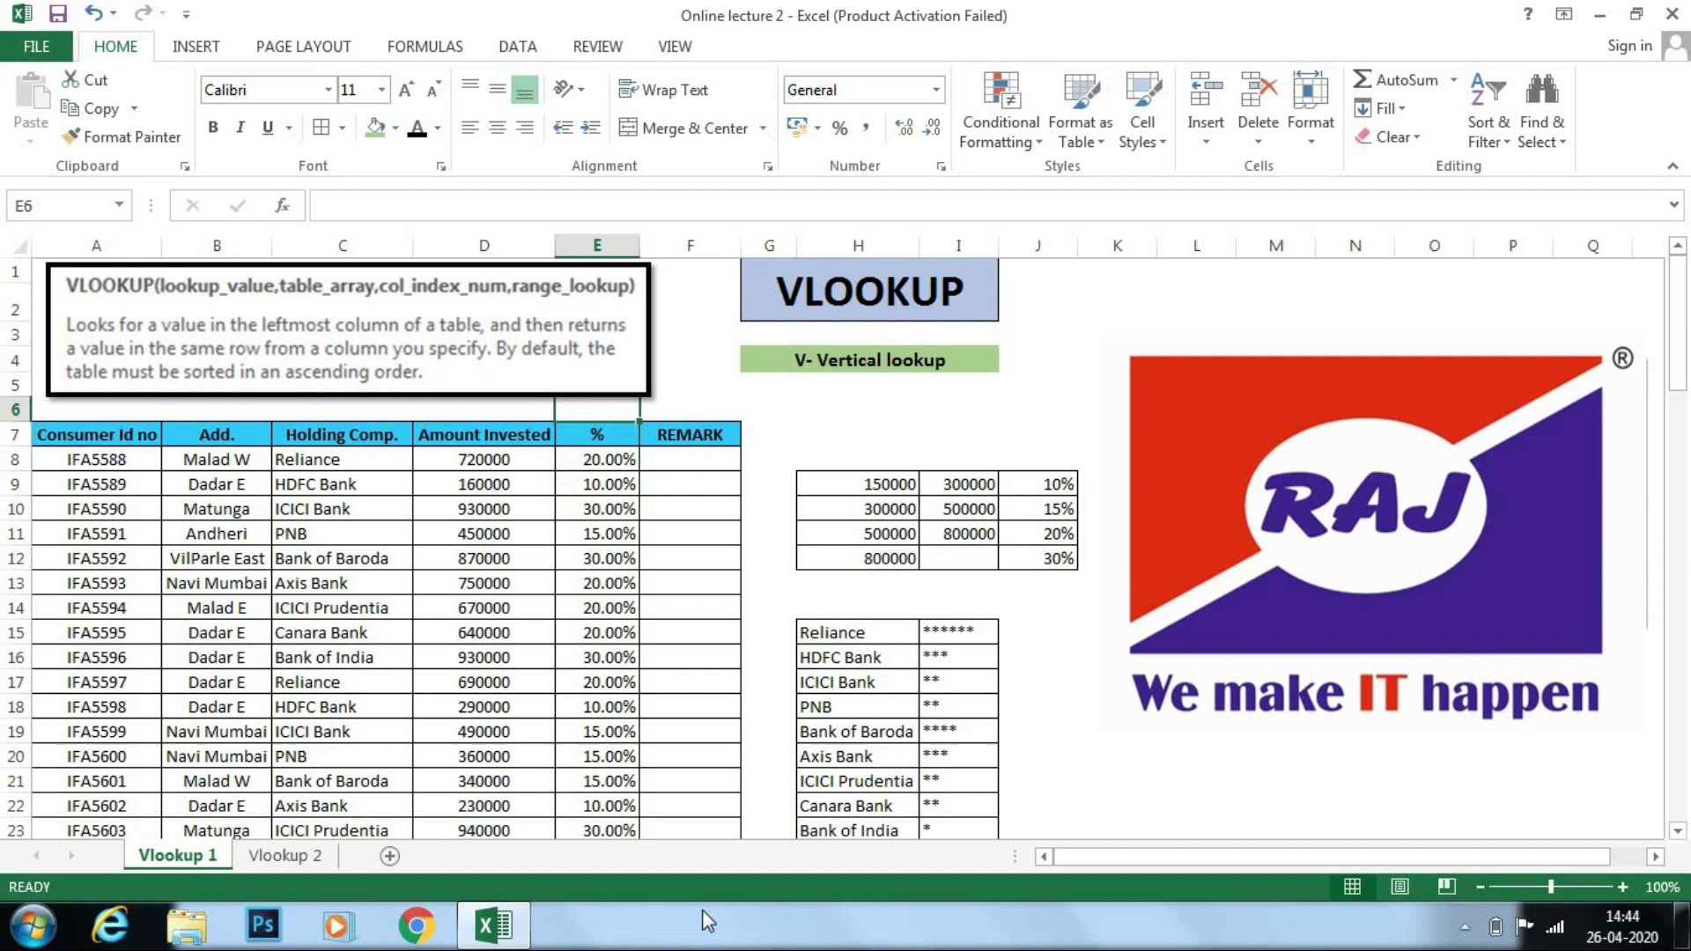
pyautogui.write('True')
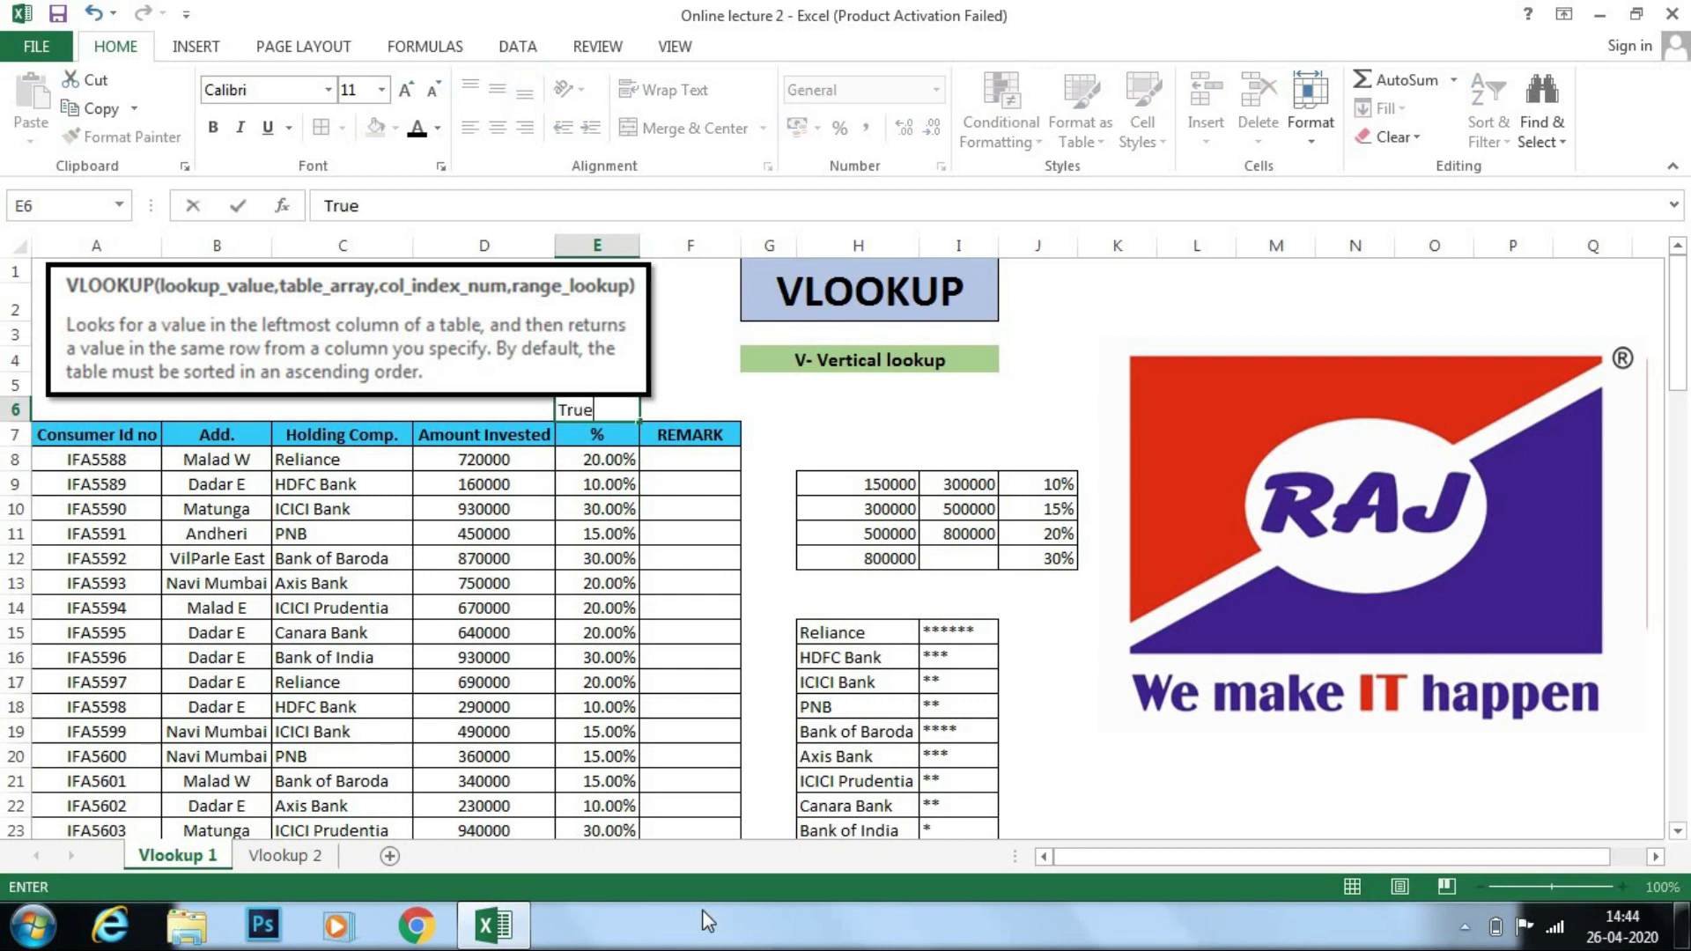
pyautogui.press('Tab')
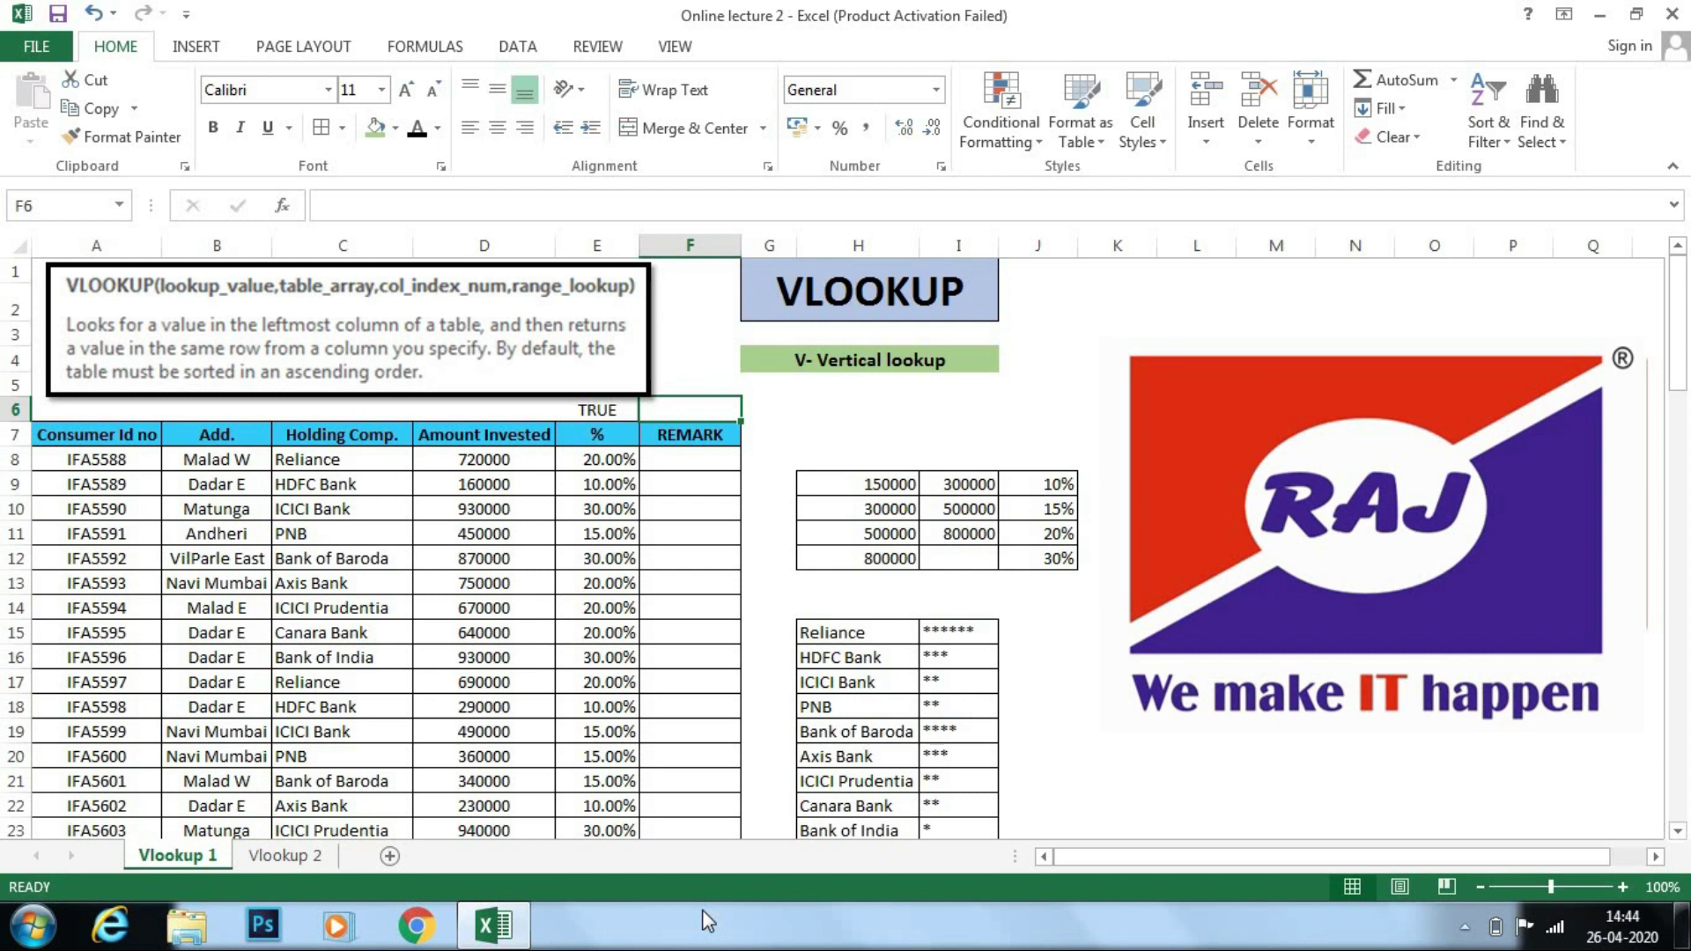
pyautogui.write('False')
pyautogui.press('Tab')
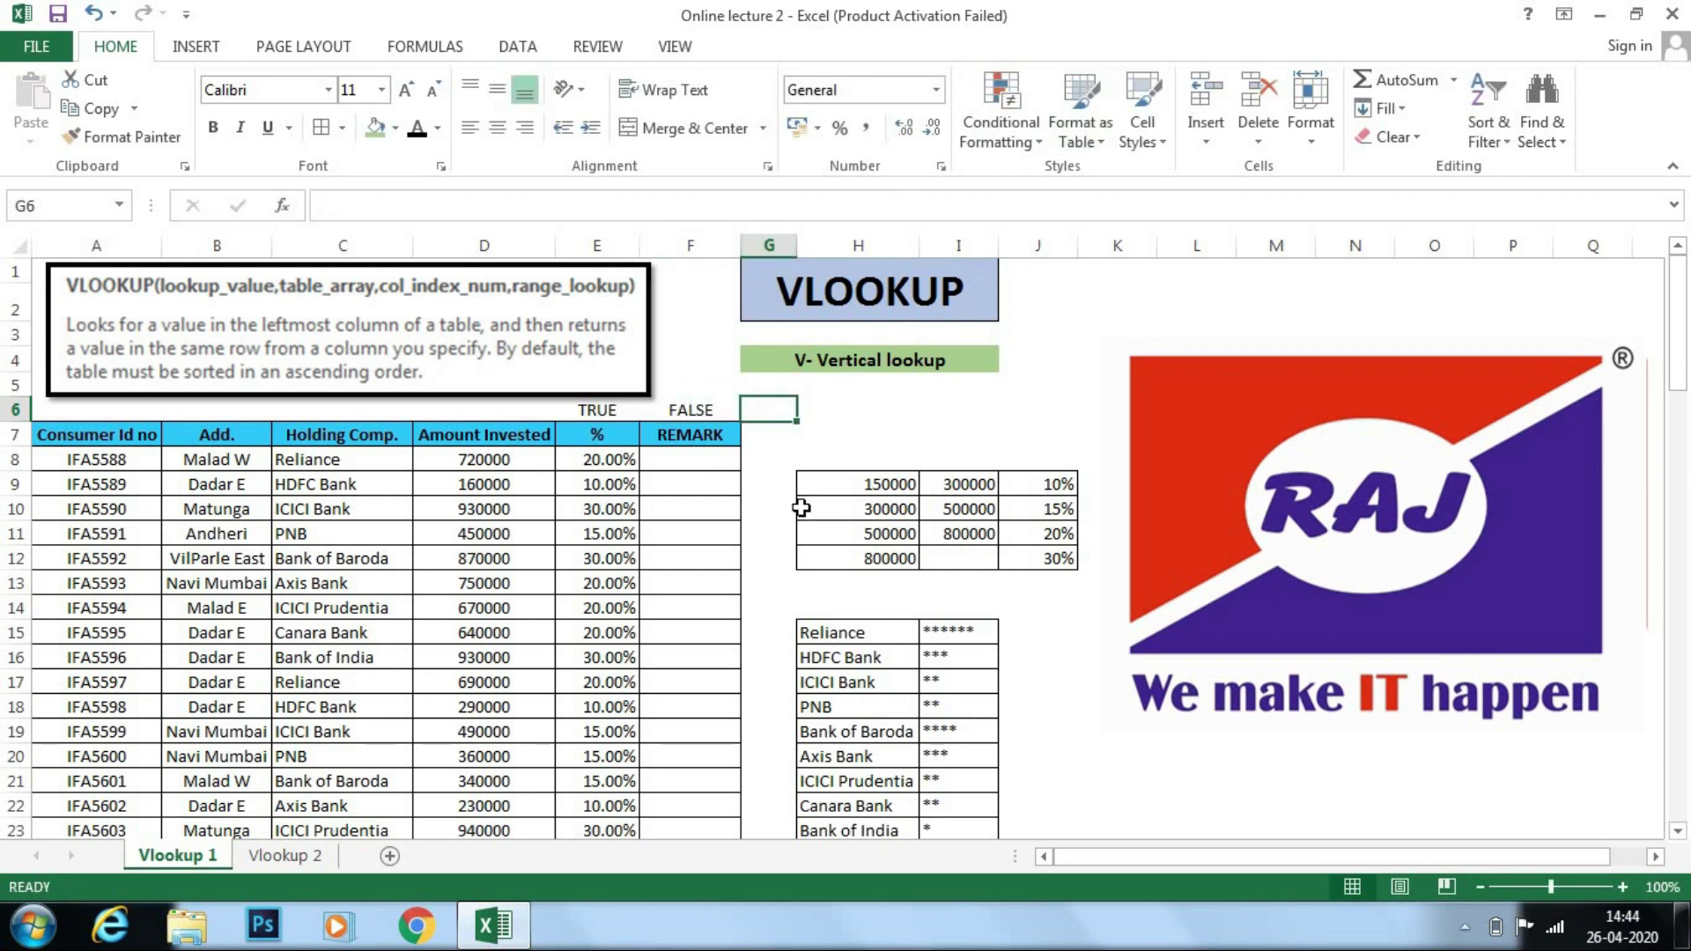
# Step: Compare the company names in the Holding Comp. column with the company and star rating table in H15:I23
pyautogui.click(706, 458)
pyautogui.scroll(-1, 709, 467)
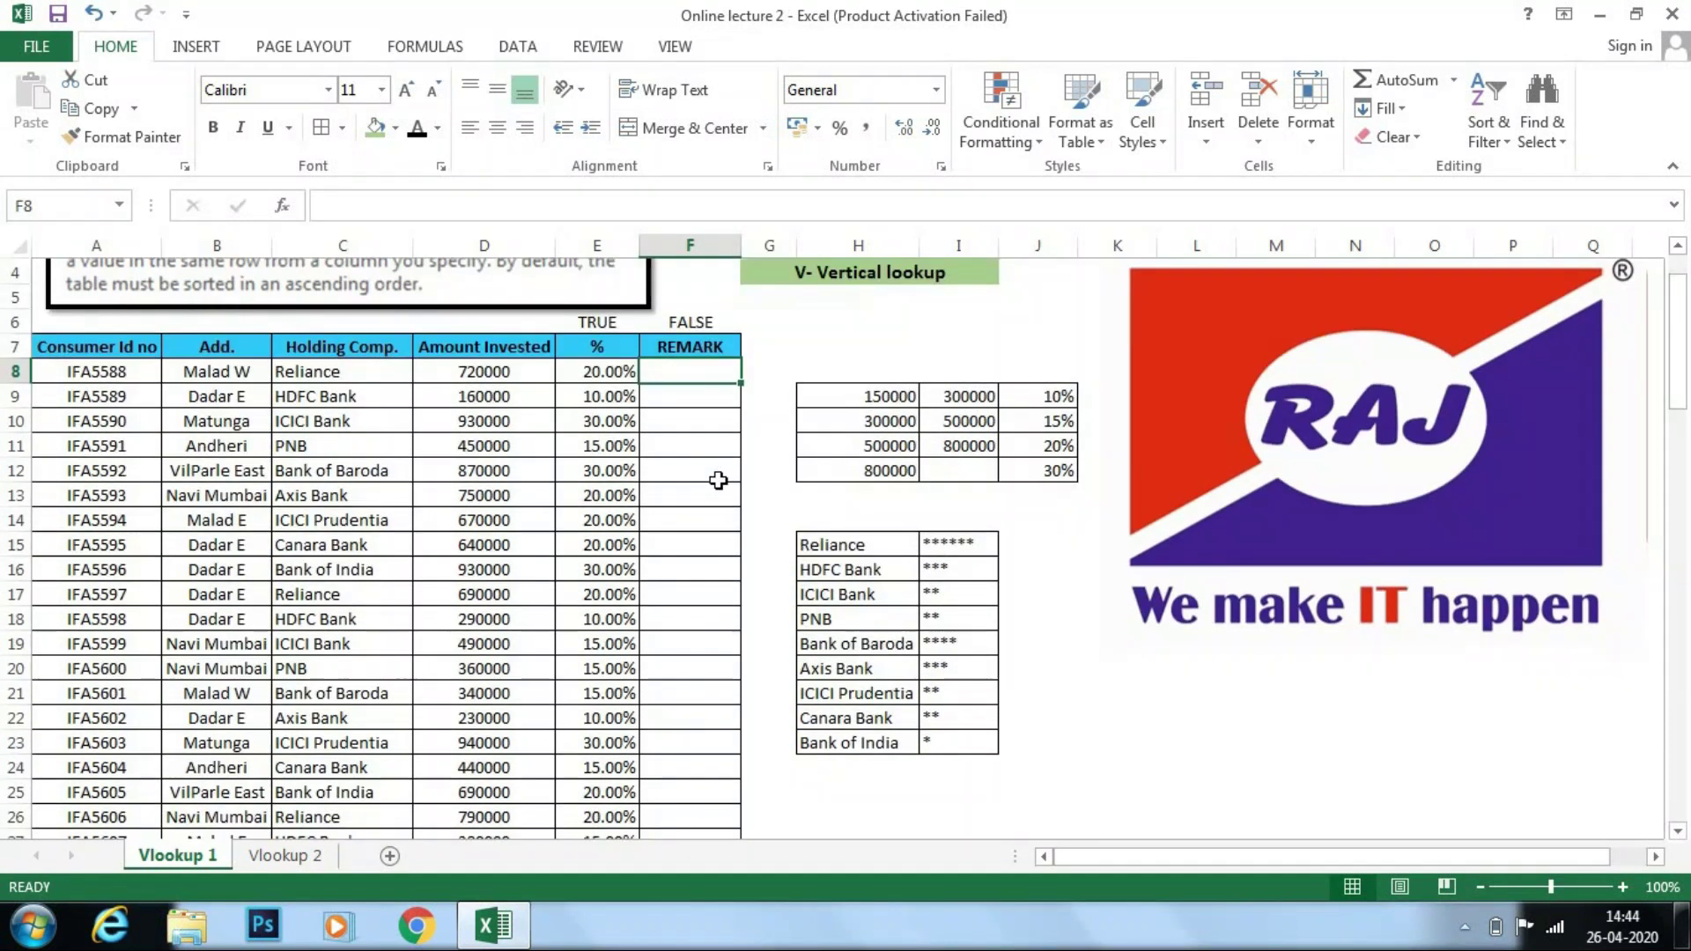
pyautogui.scroll(1, 718, 480)
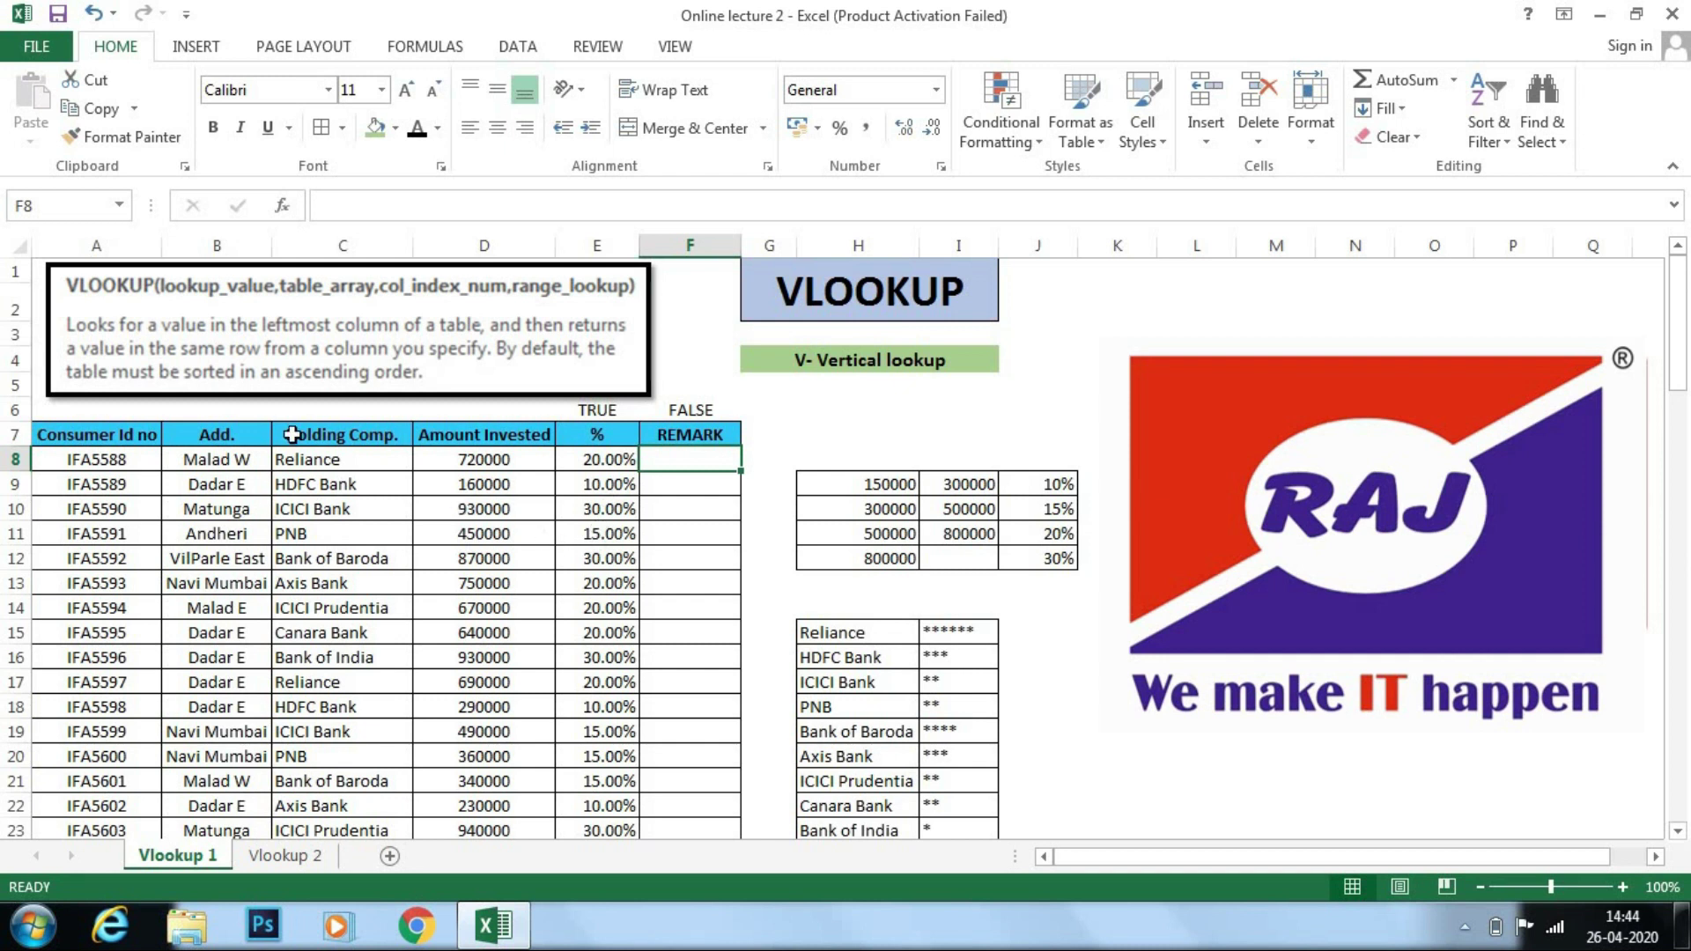
pyautogui.moveTo(326, 440); pyautogui.dragTo(352, 633)
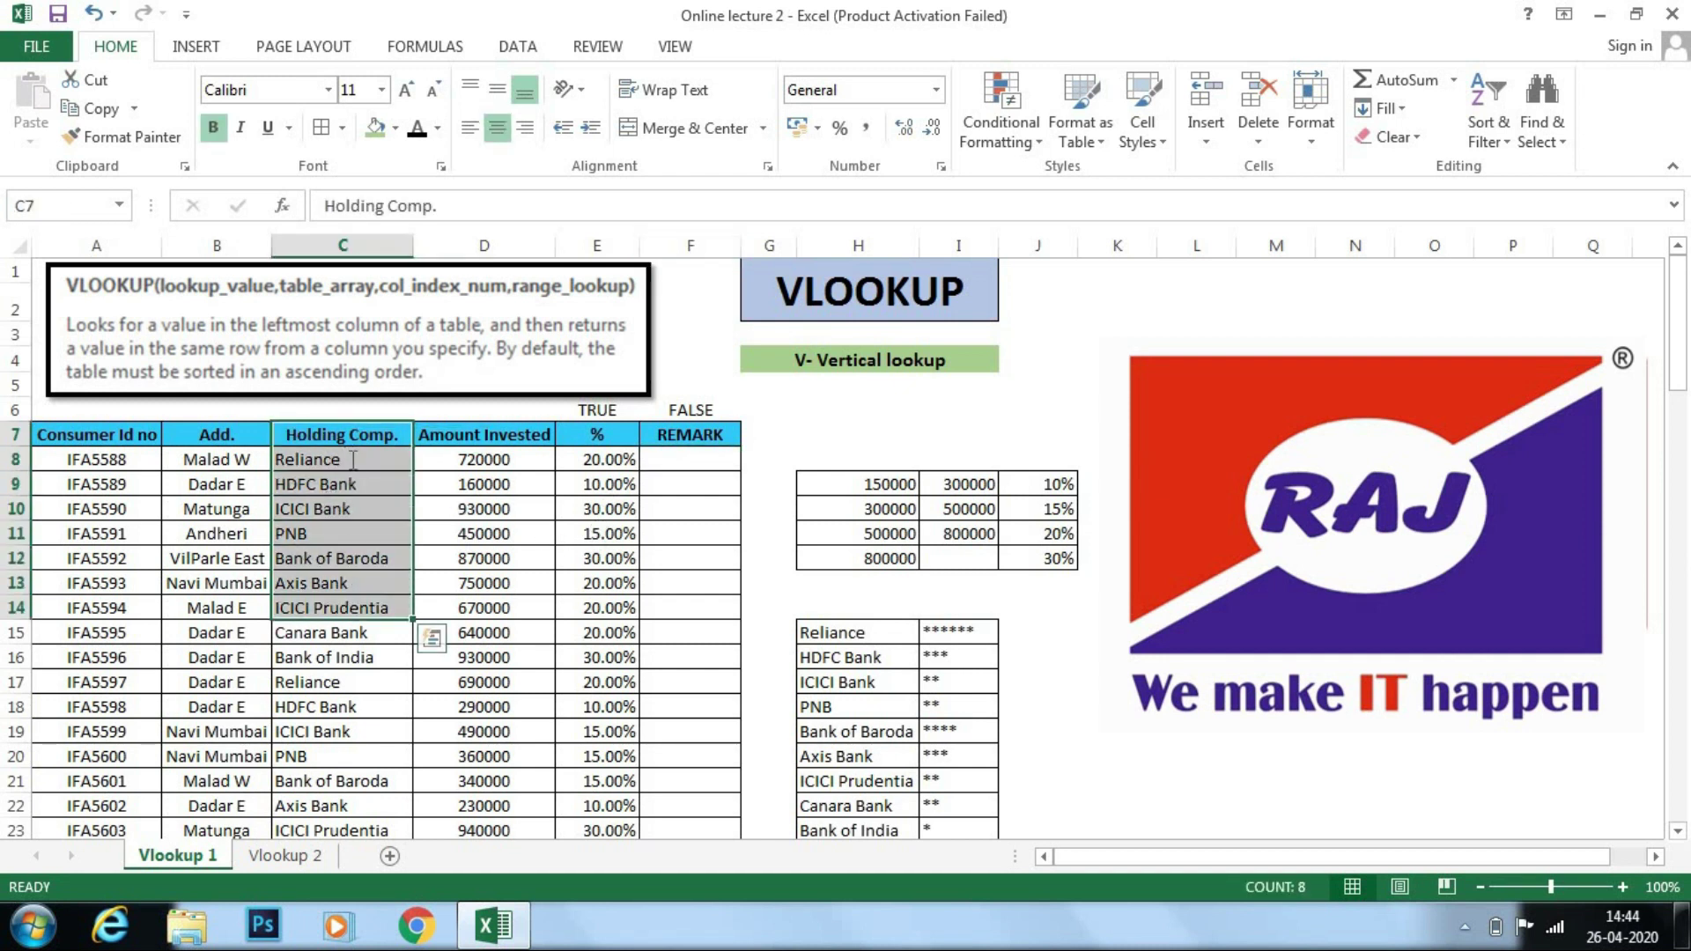
pyautogui.doubleClick(347, 459)
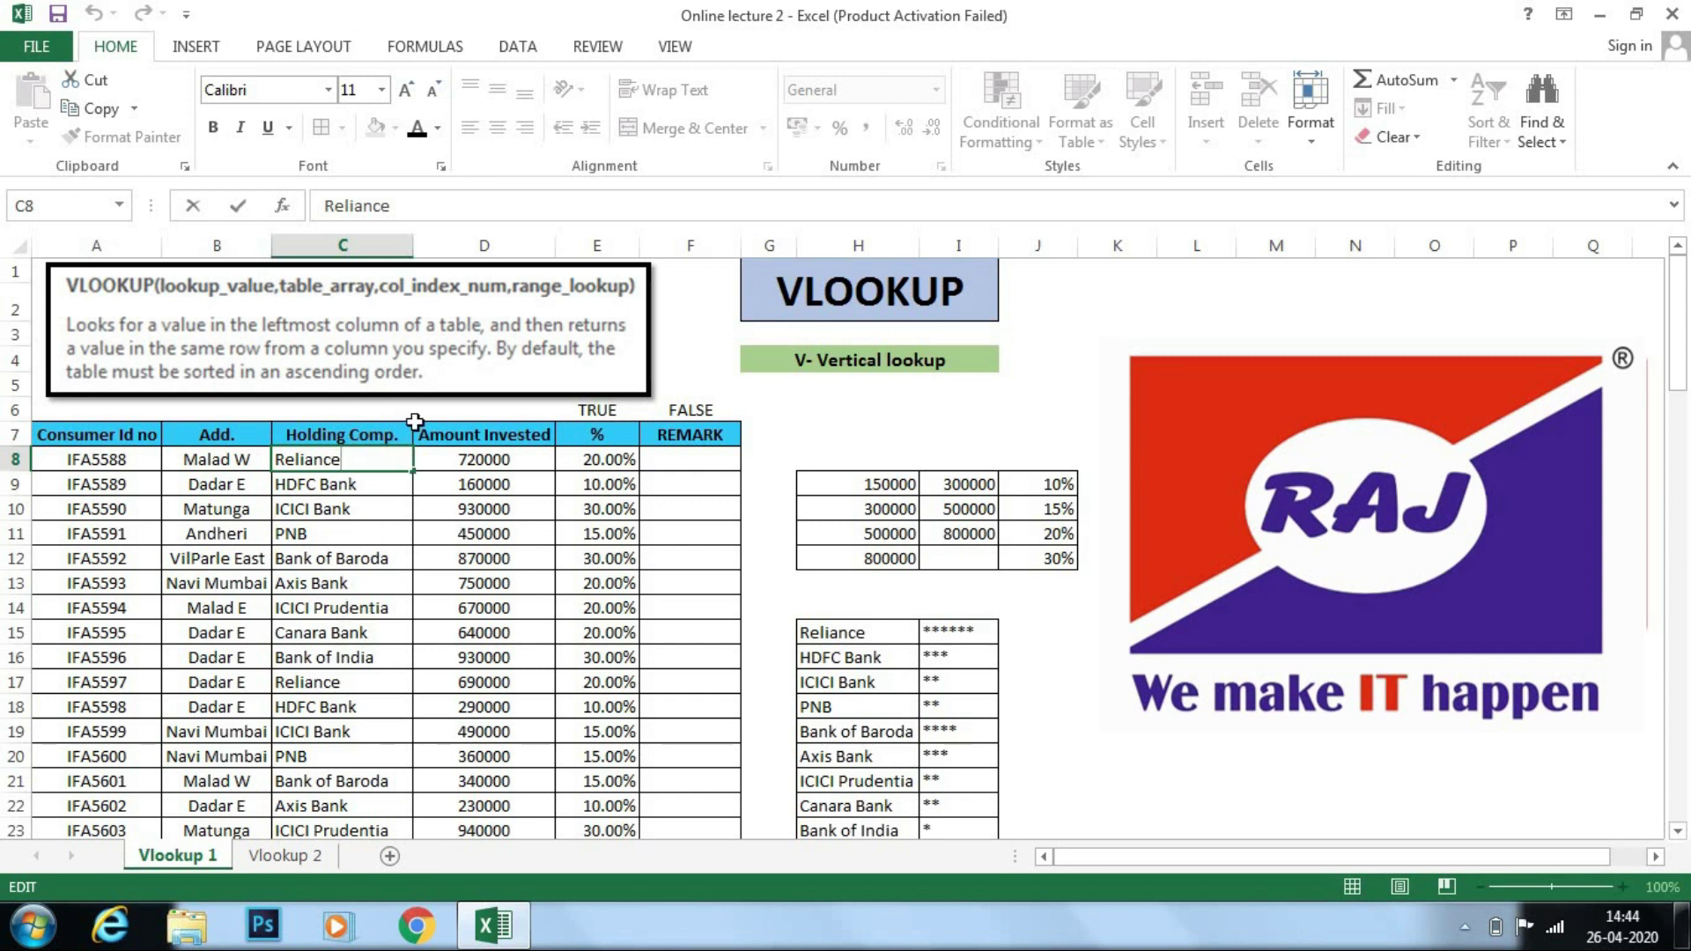
pyautogui.click(687, 485)
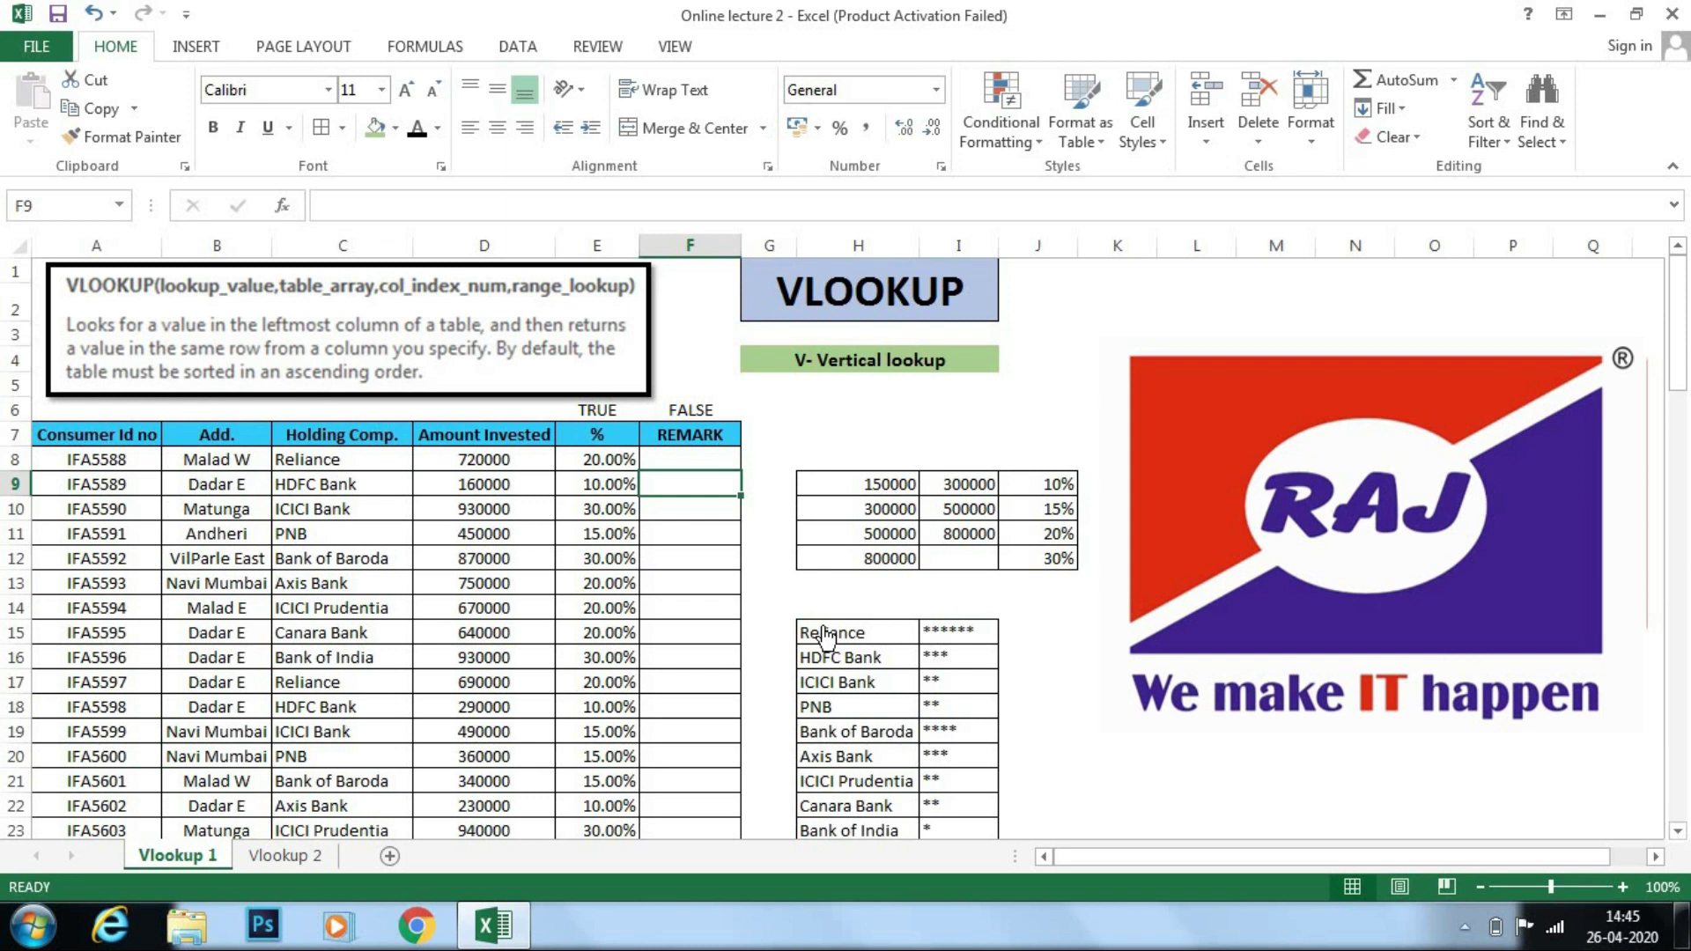
pyautogui.click(826, 634)
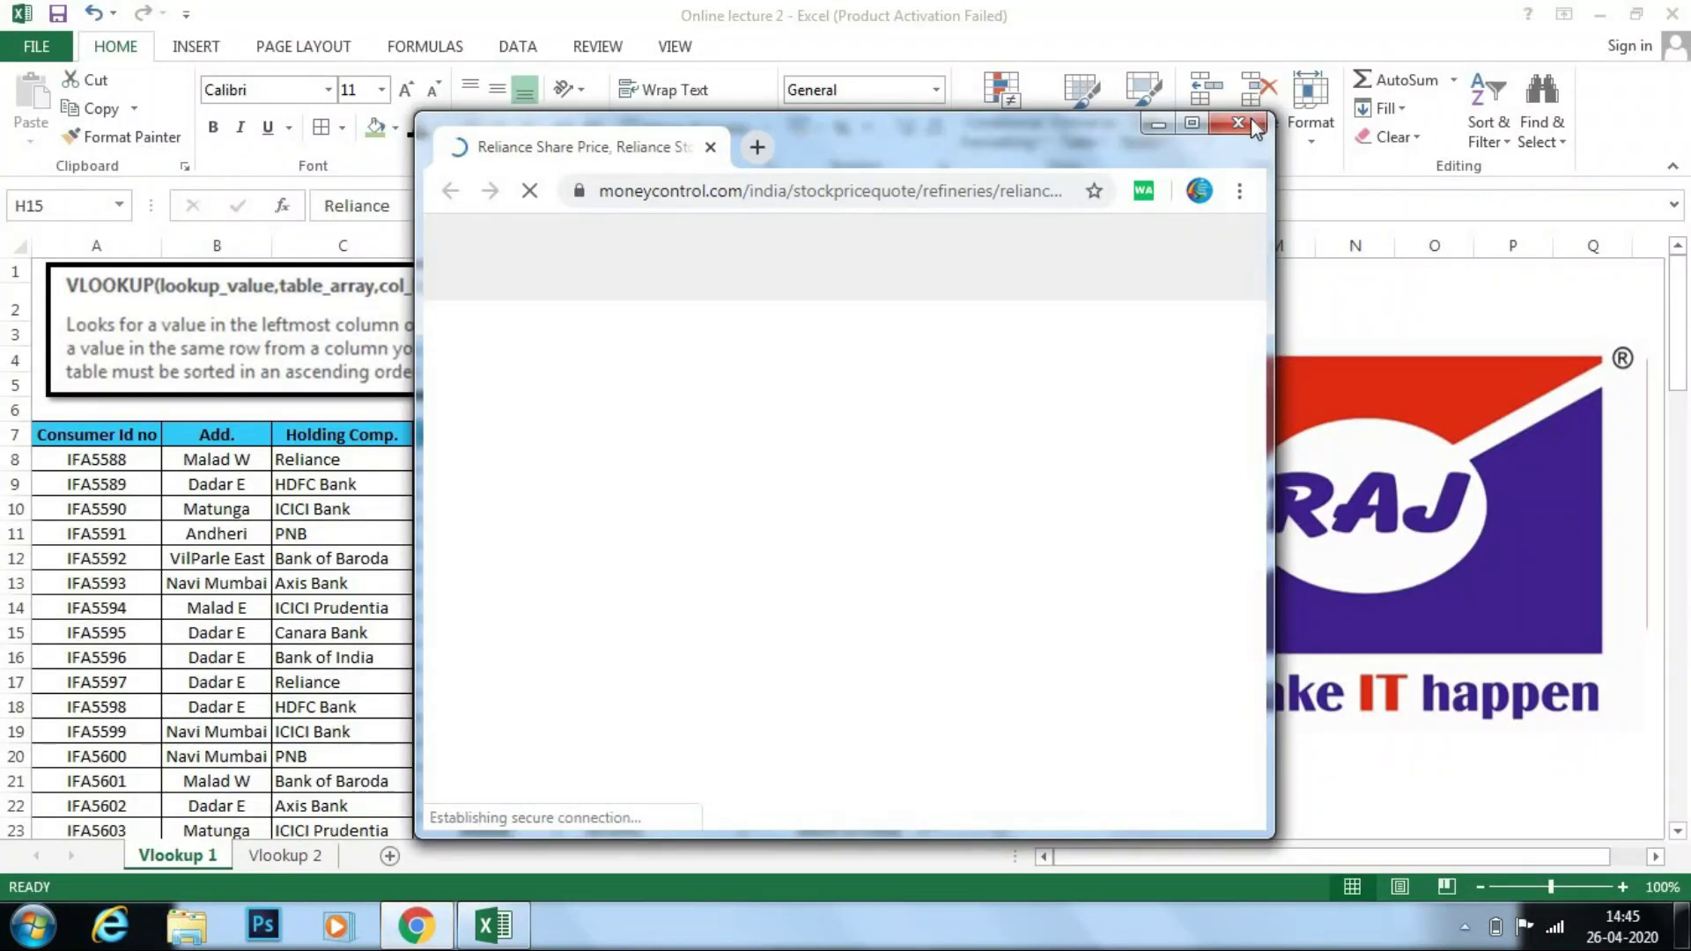
pyautogui.click(1251, 120)
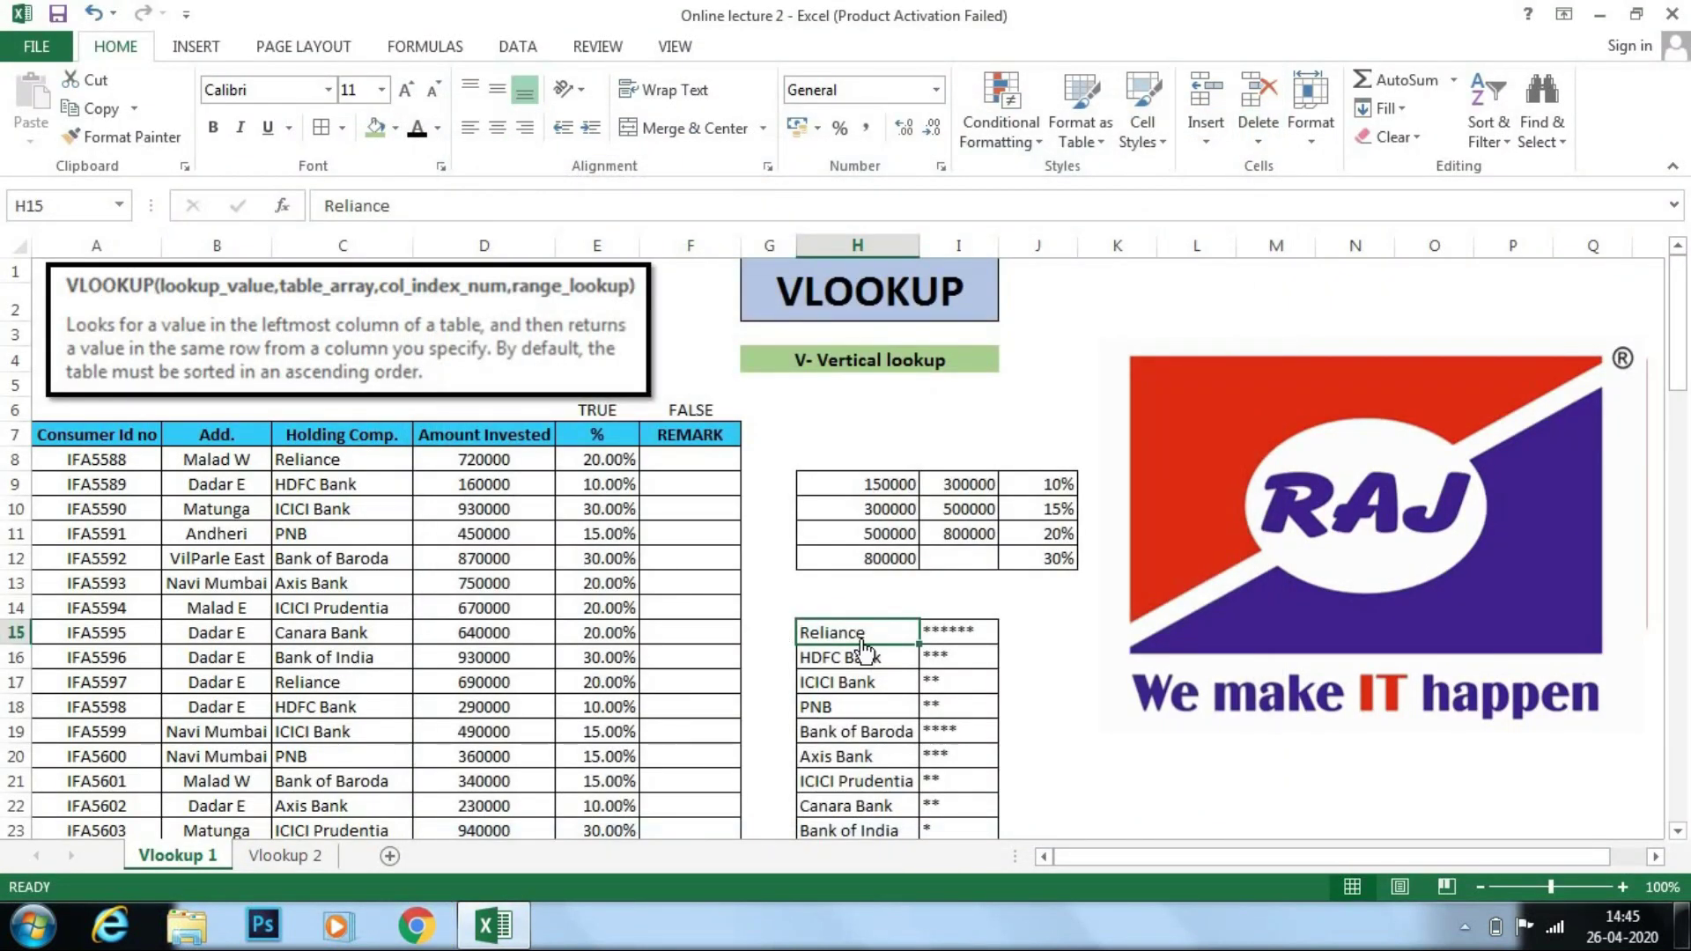
pyautogui.click(922, 636)
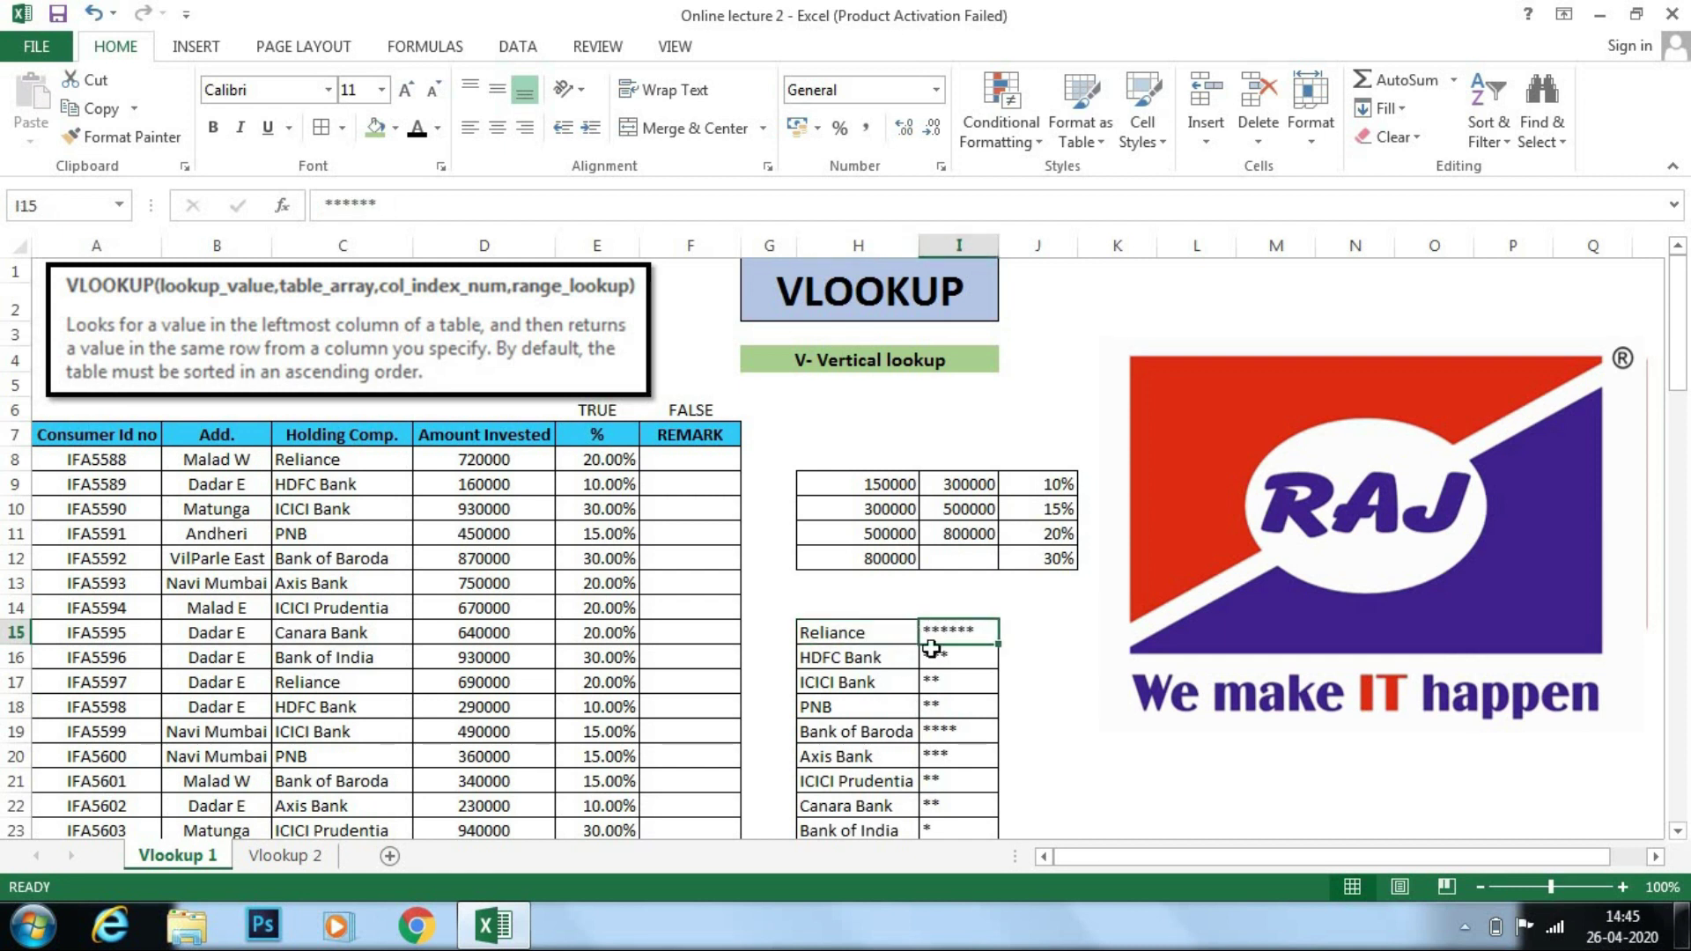
pyautogui.scroll(-1, 960, 657)
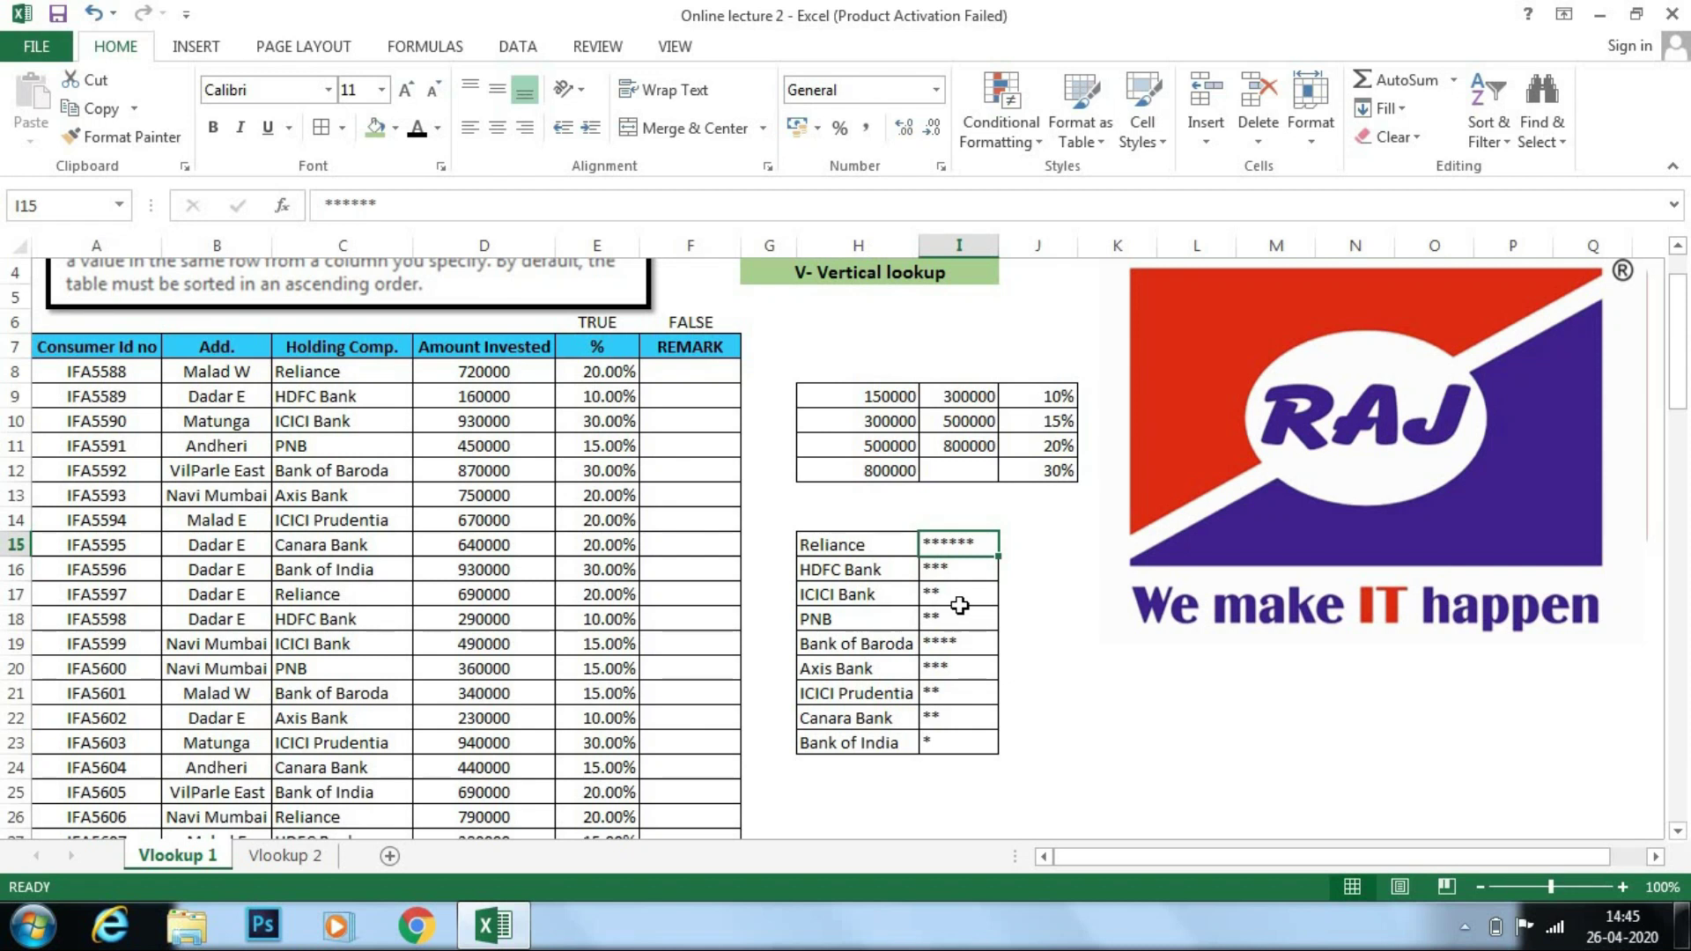
pyautogui.scroll(1, 774, 578)
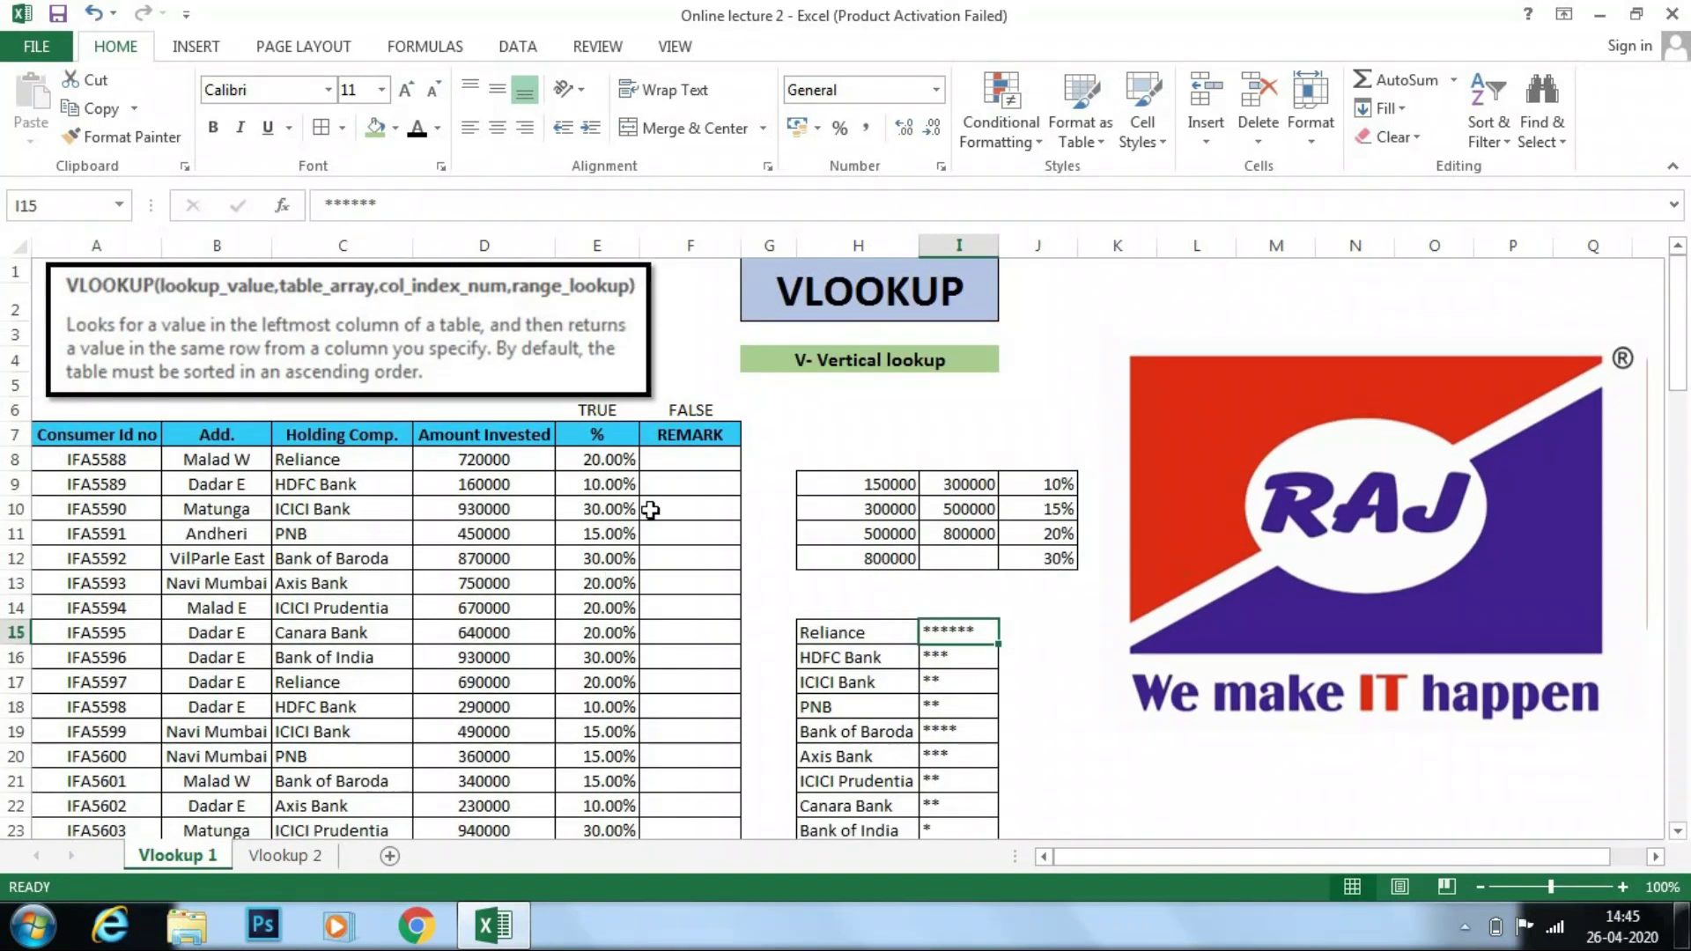
# Step: Start a VLOOKUP formula in F8 under REMARK with the holding company in C8 as the lookup value
pyautogui.click(703, 459)
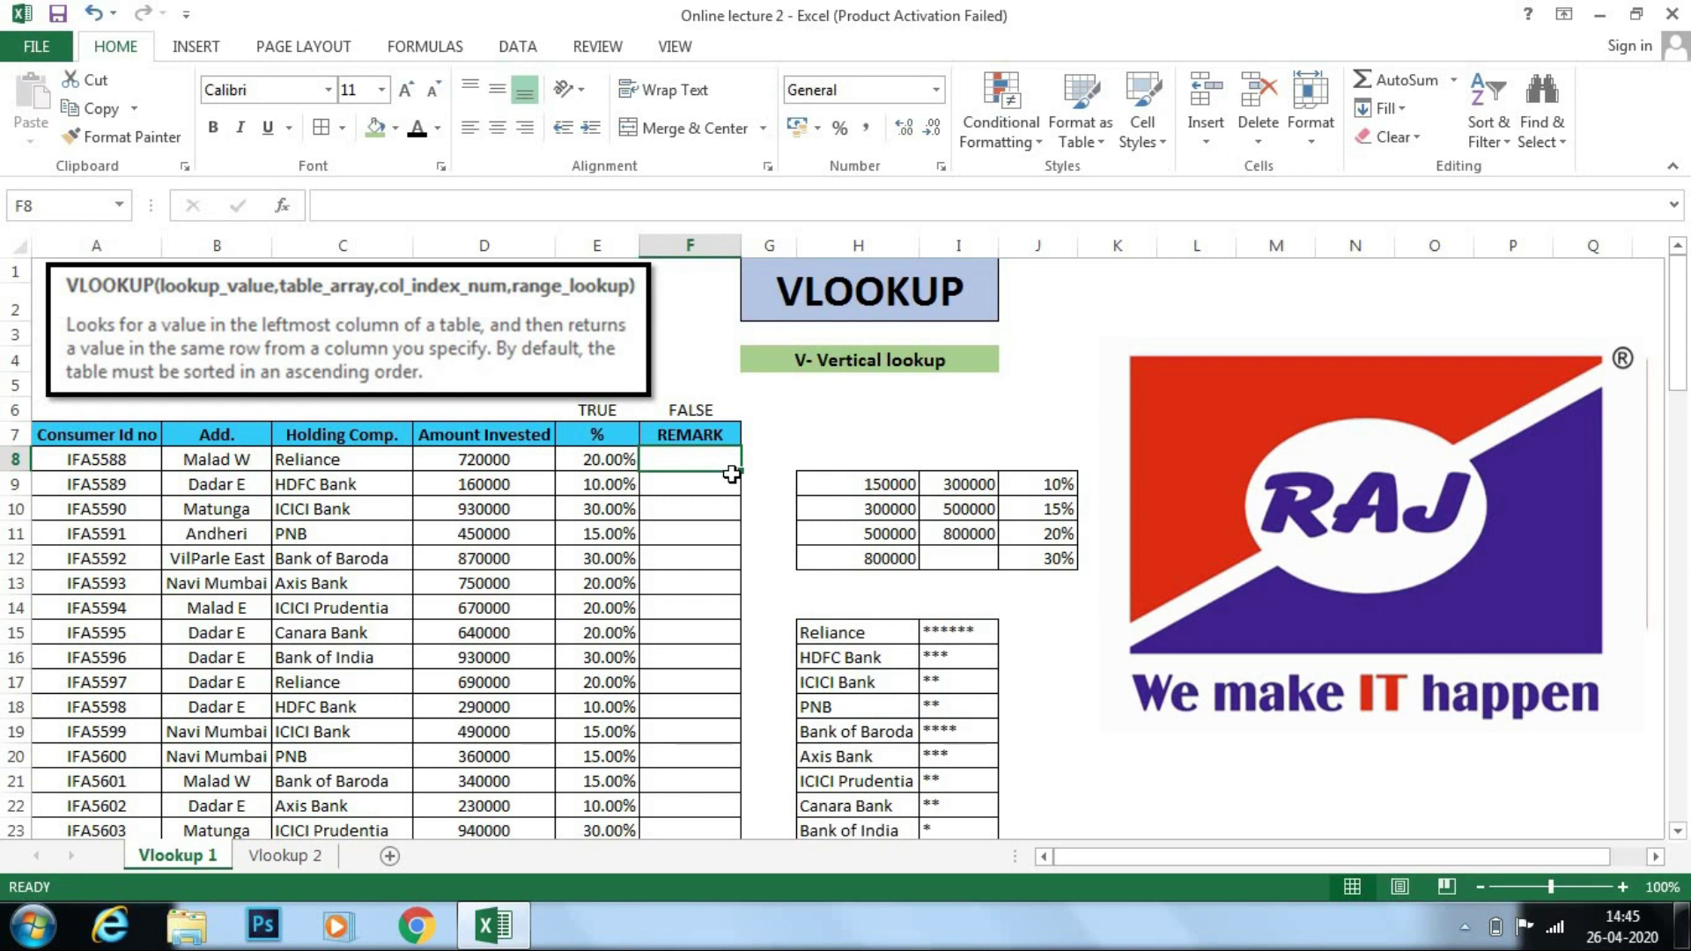
pyautogui.write('=')
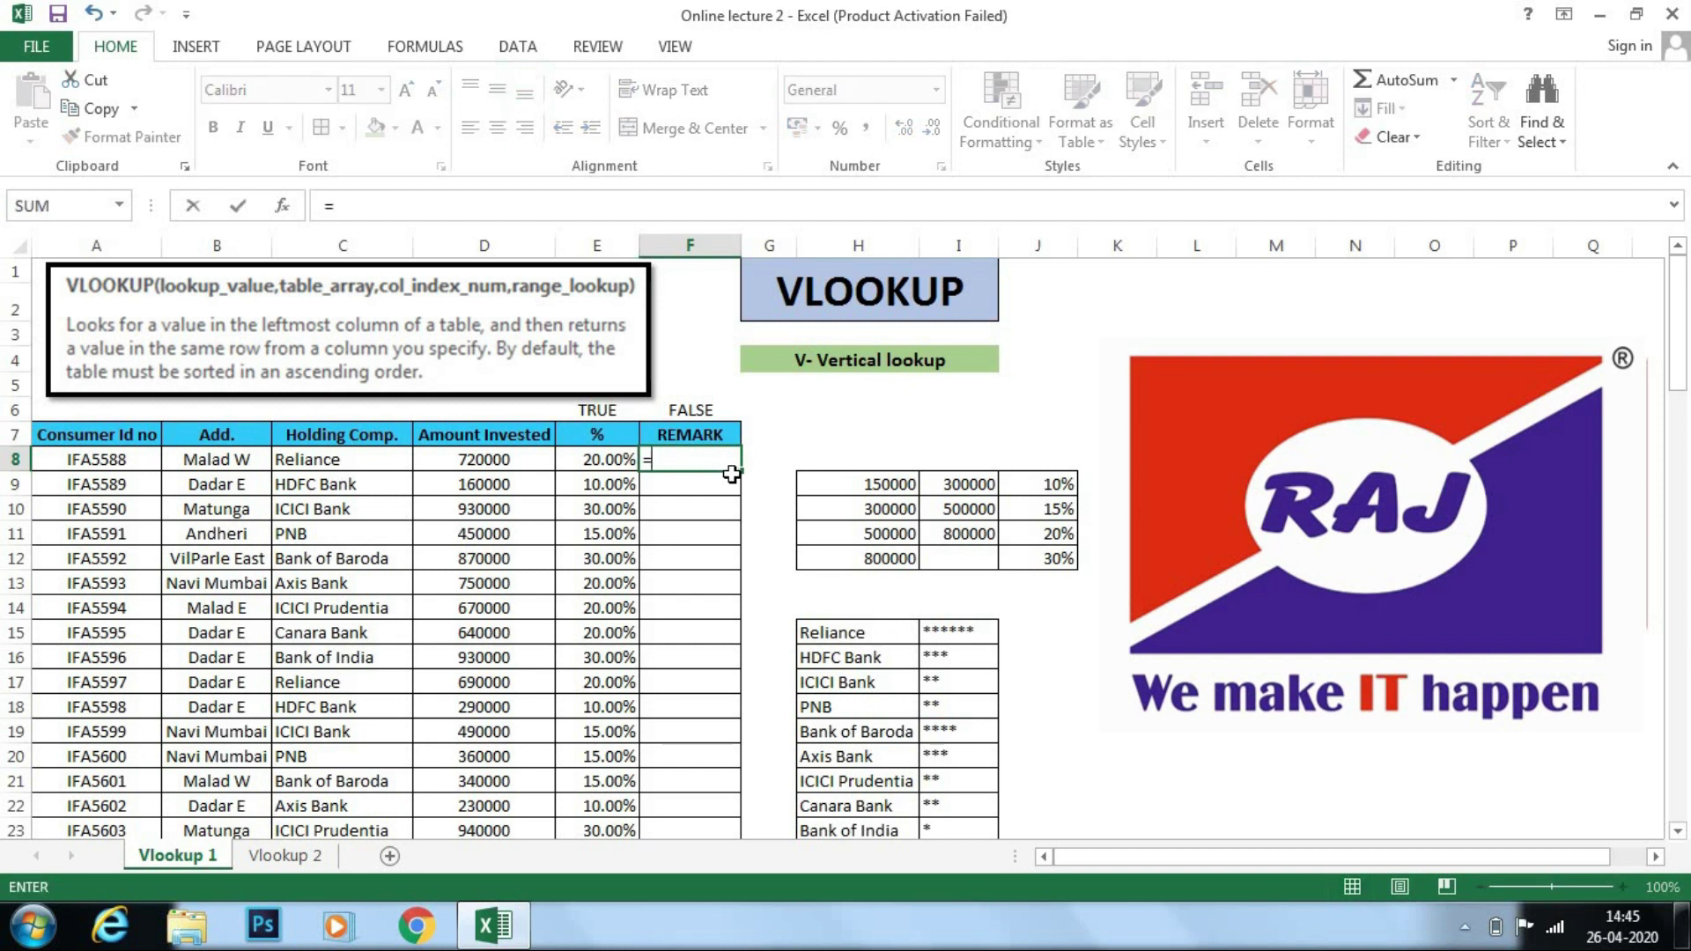
pyautogui.write('vl')
pyautogui.press('Tab')
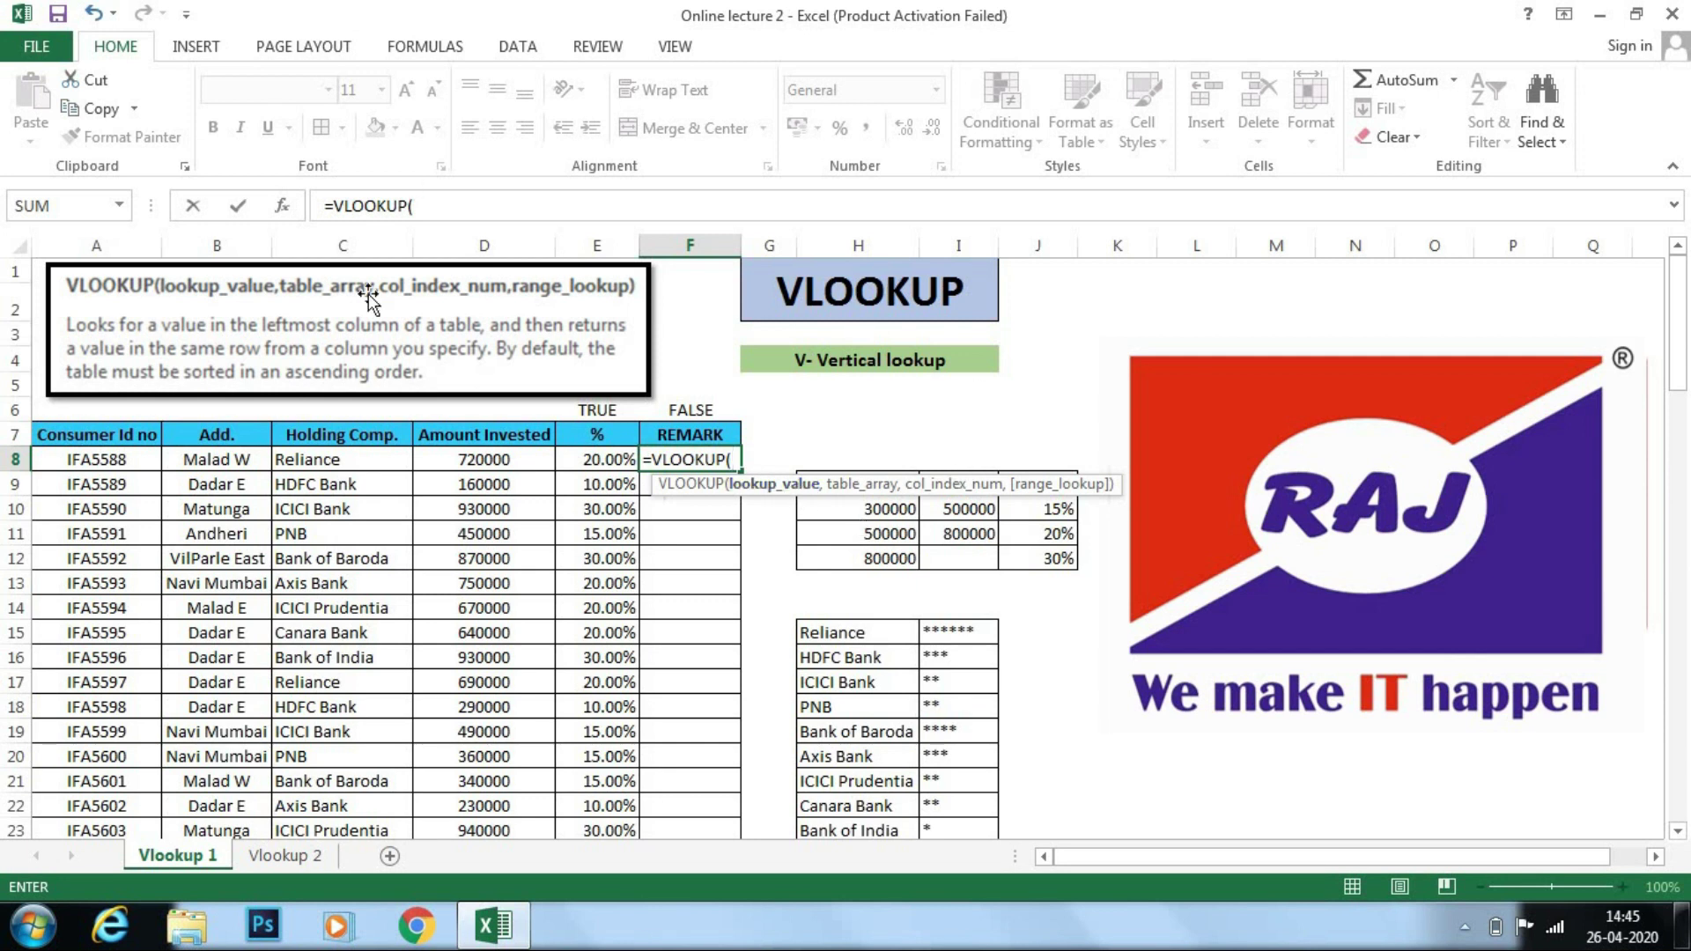
pyautogui.click(355, 454)
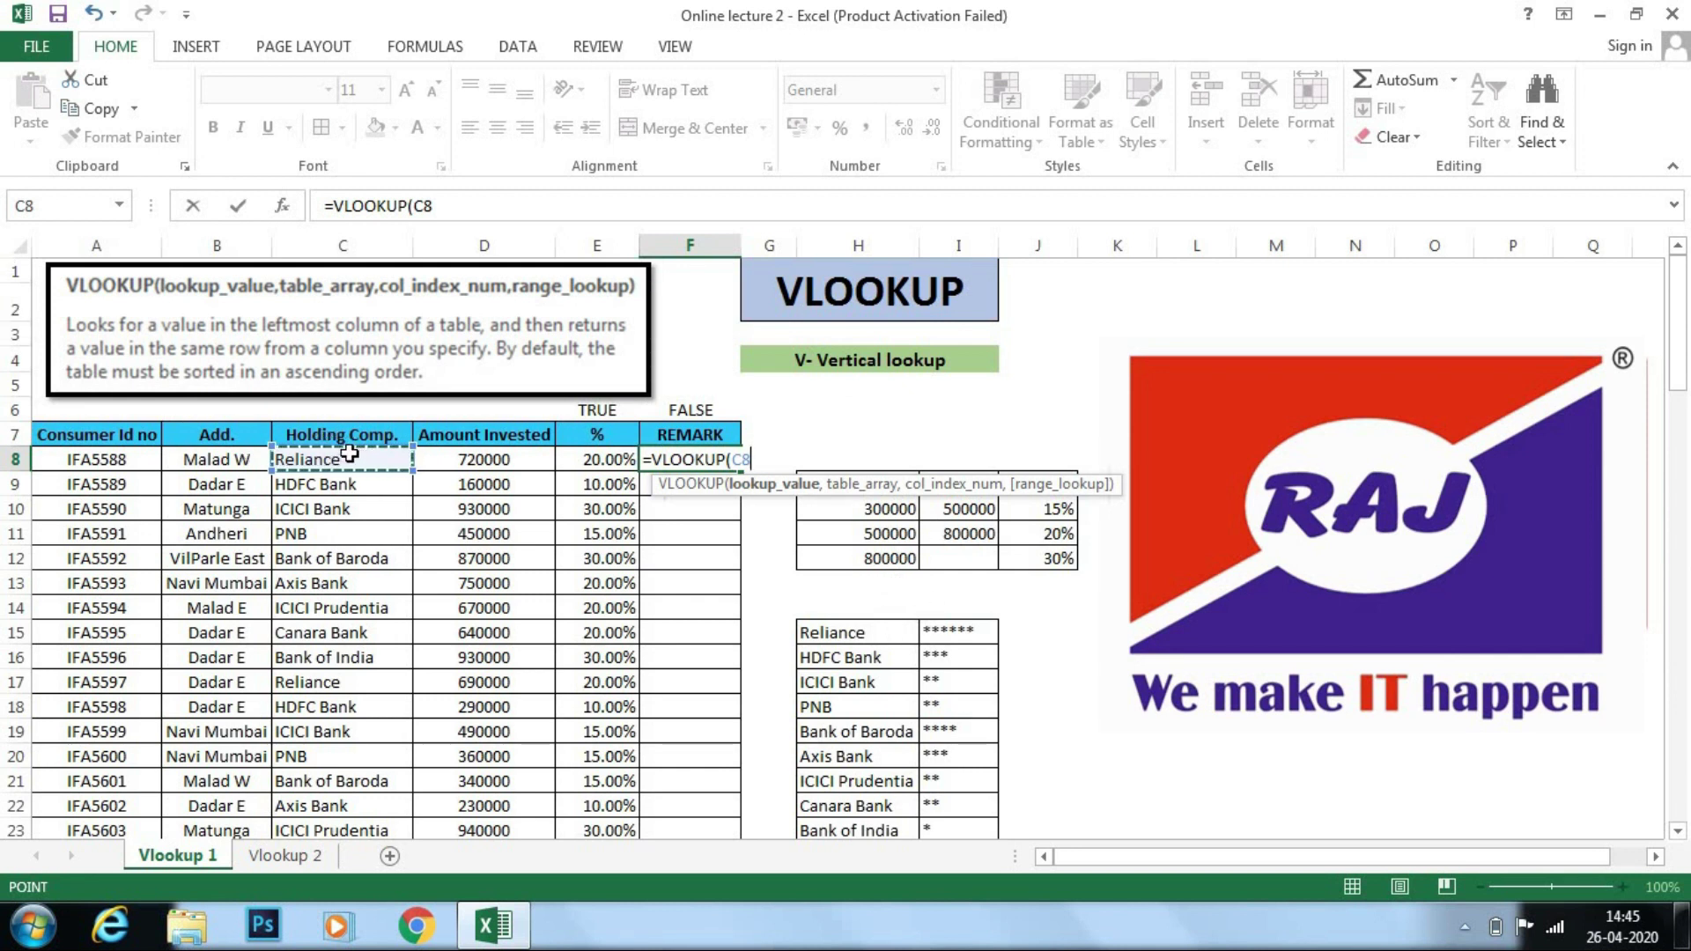
pyautogui.write(',')
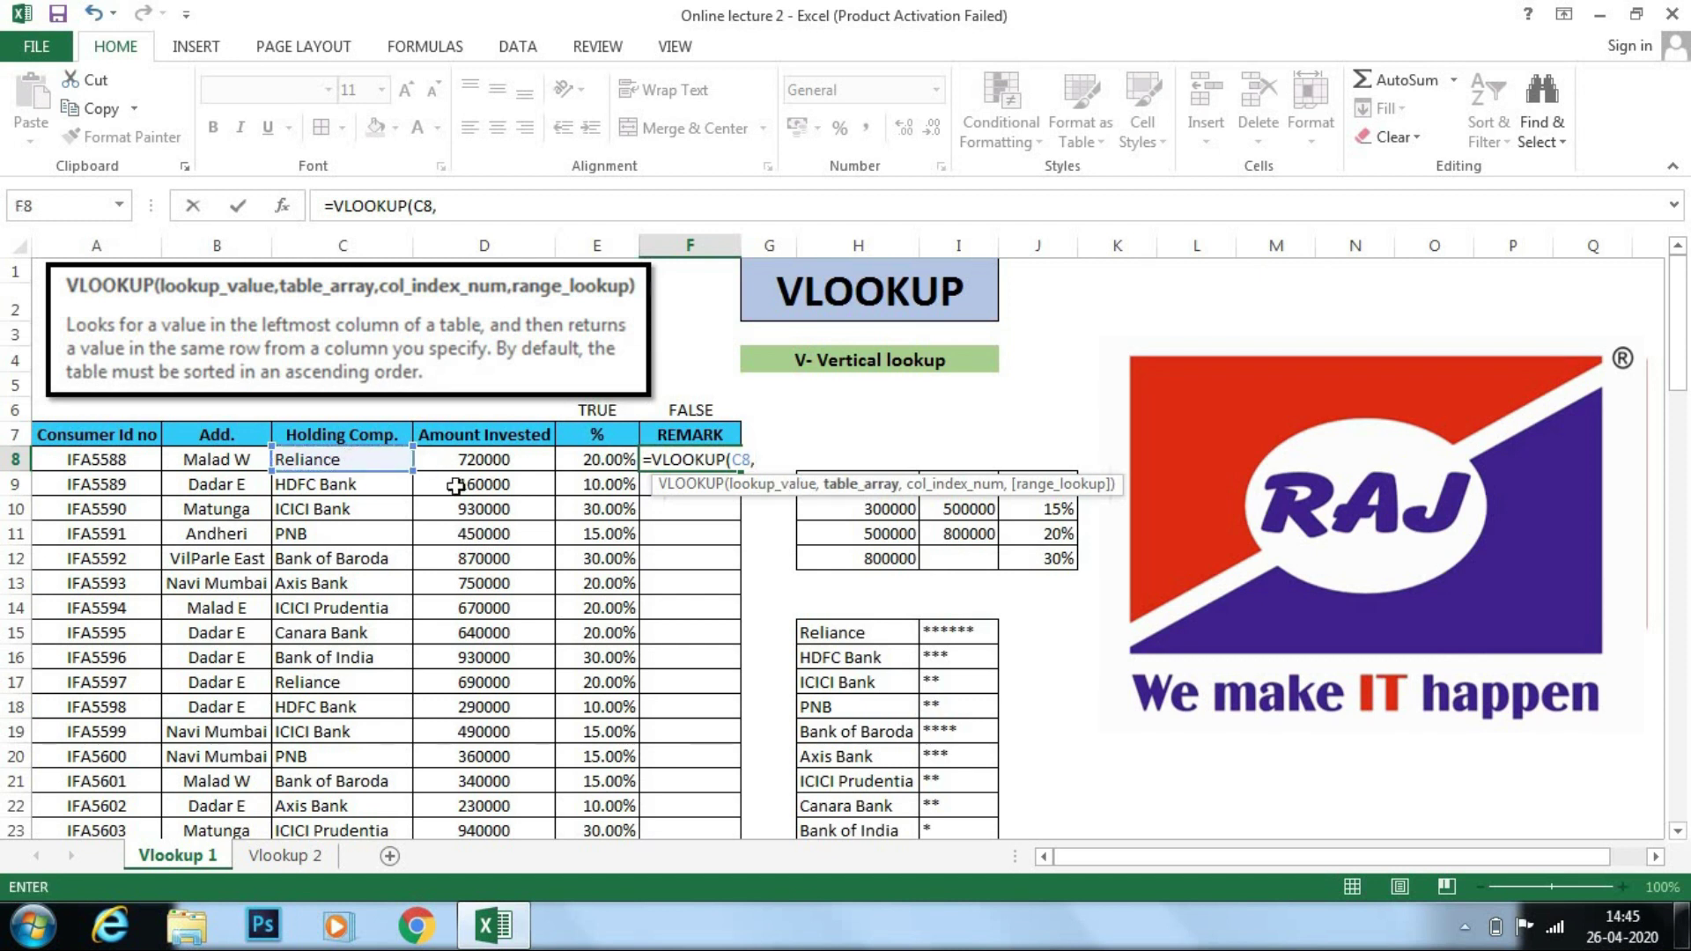
# Step: Add the company rating table as the formula's table array, locked as the absolute range $H$15:$I$23
pyautogui.click(814, 631)
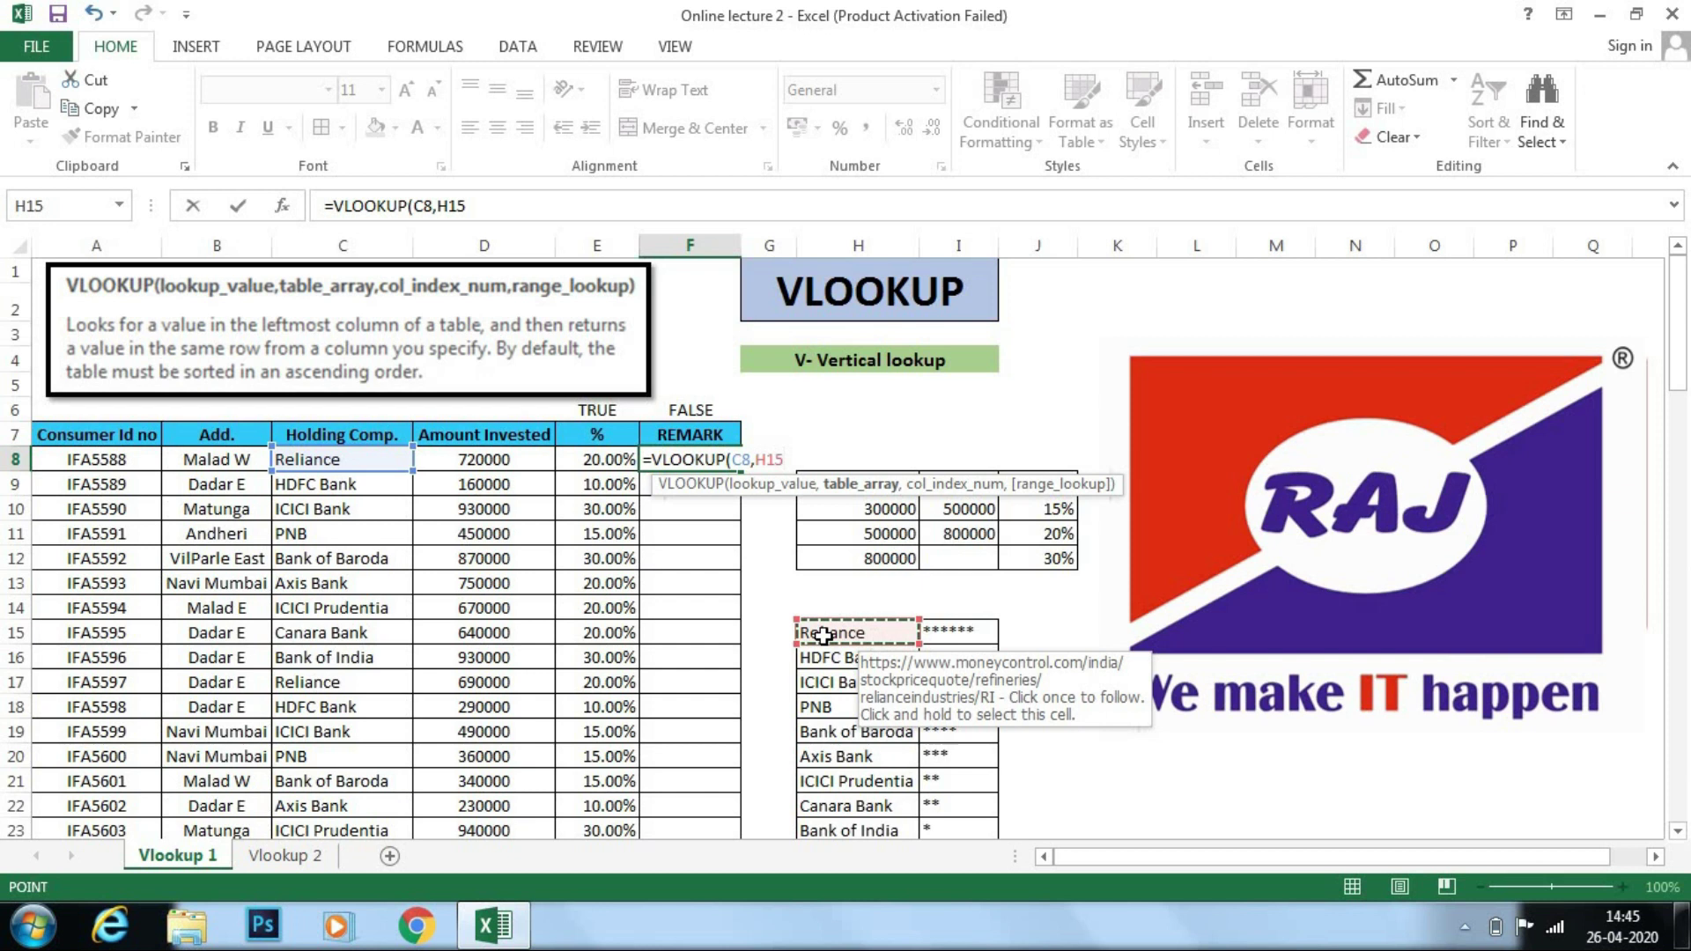
pyautogui.hotkey('ctrl', 'shift', 'Right')
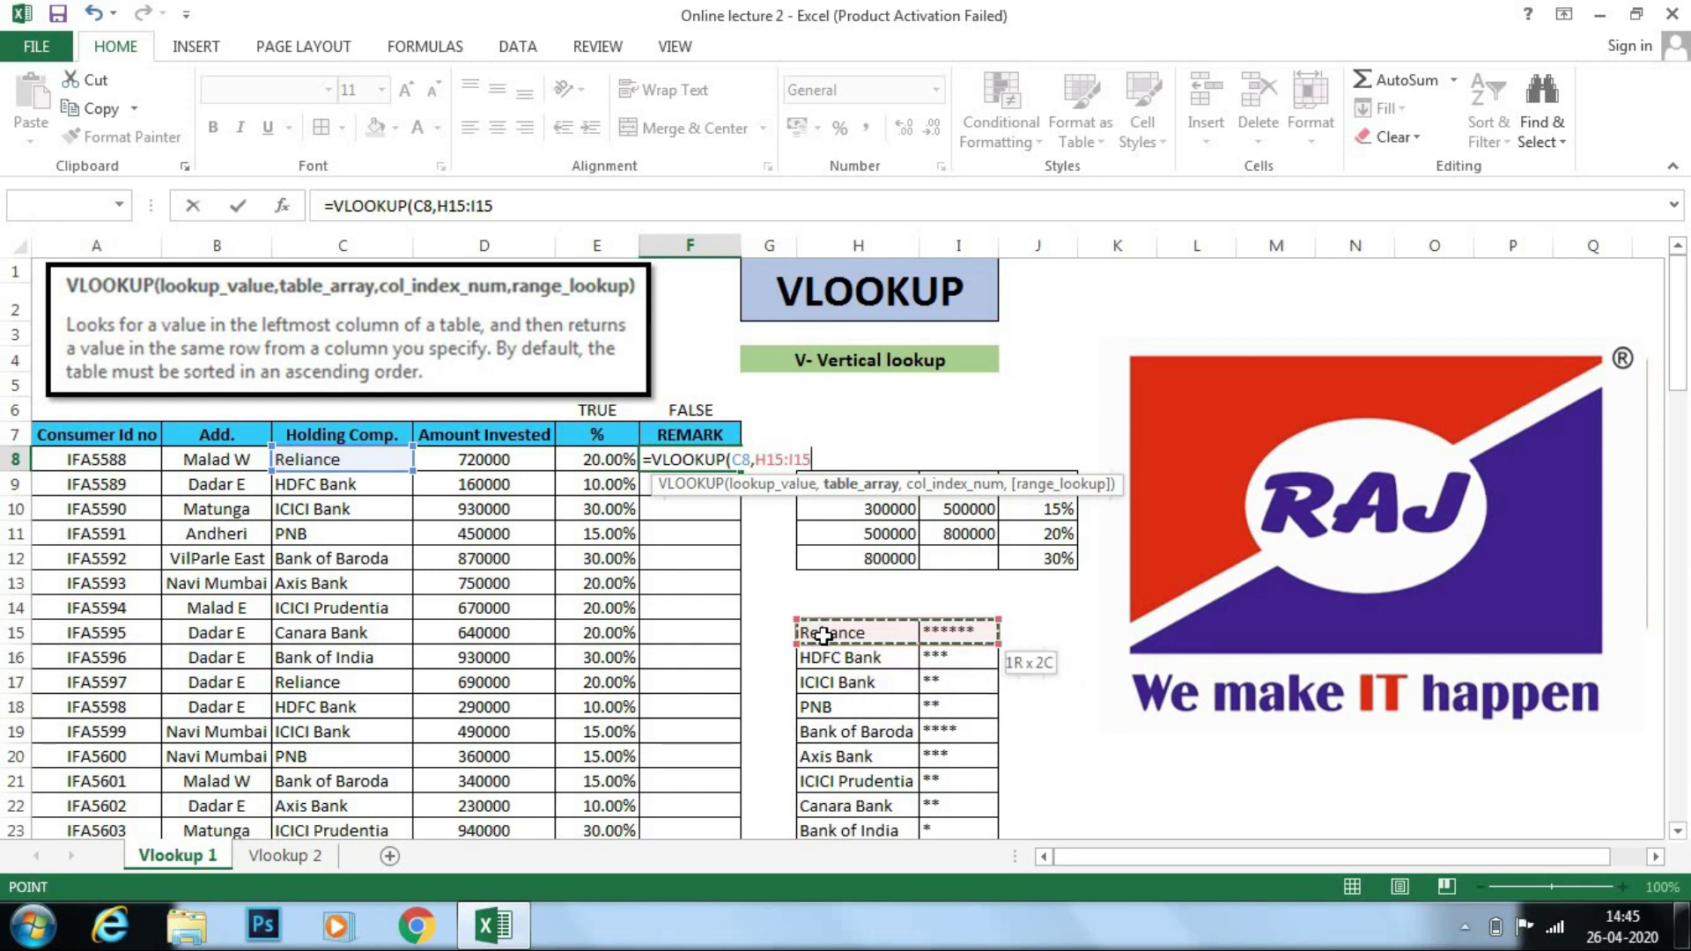
pyautogui.hotkey('ctrl', 'shift', 'Down')
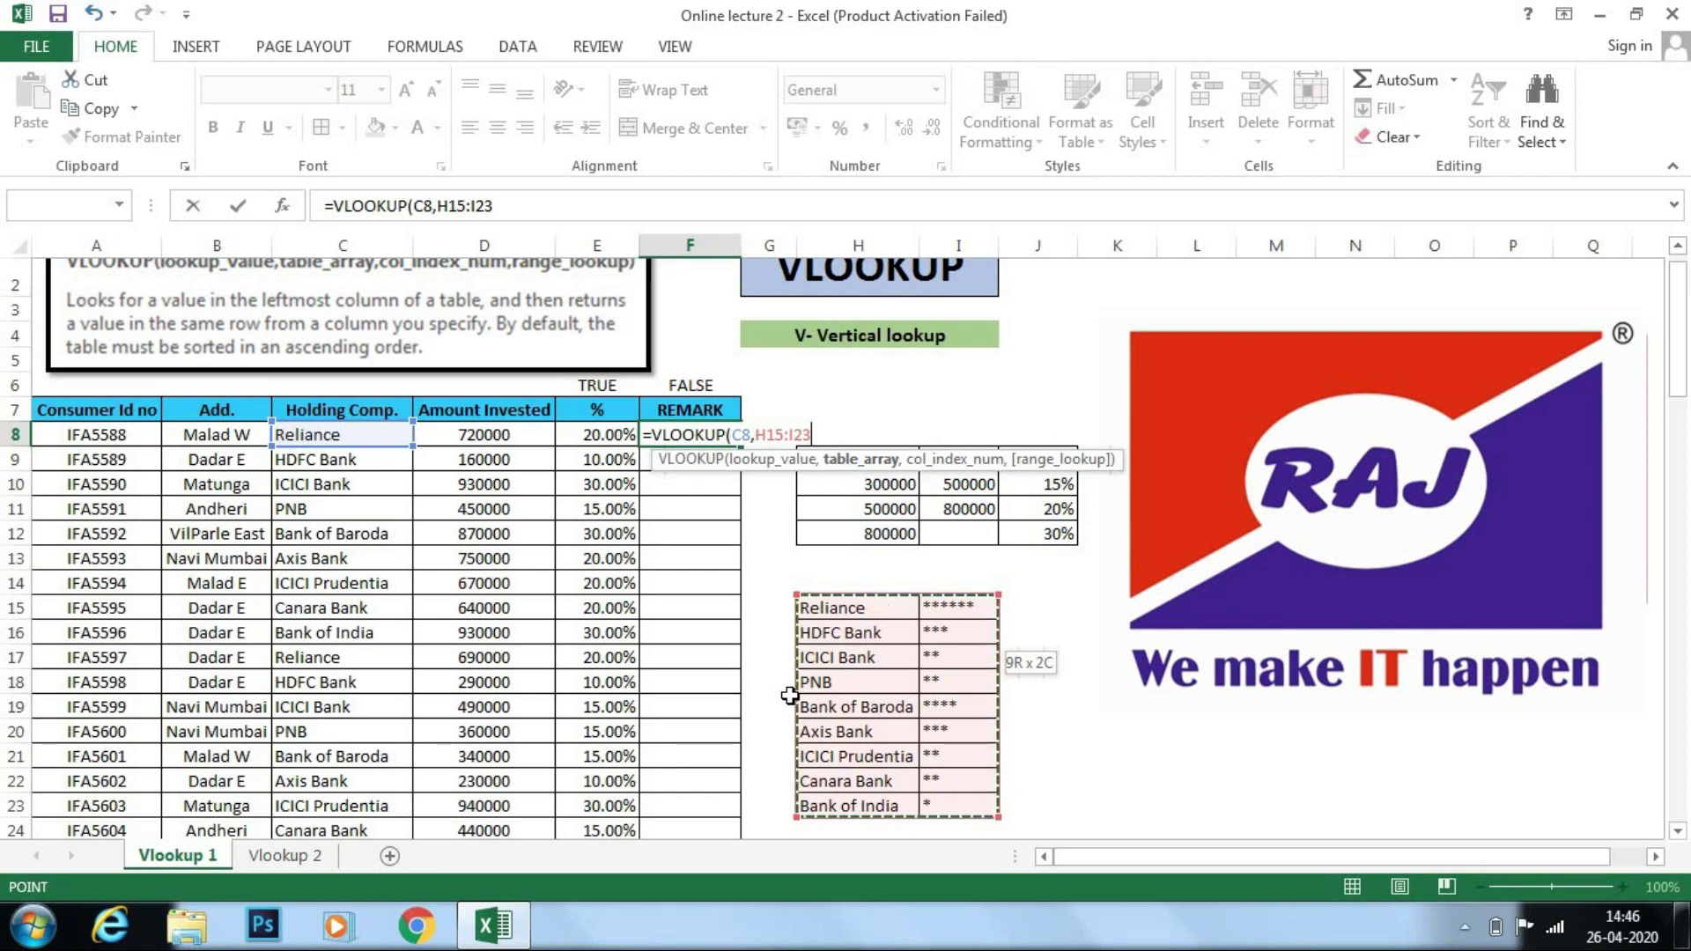
pyautogui.press('F4')
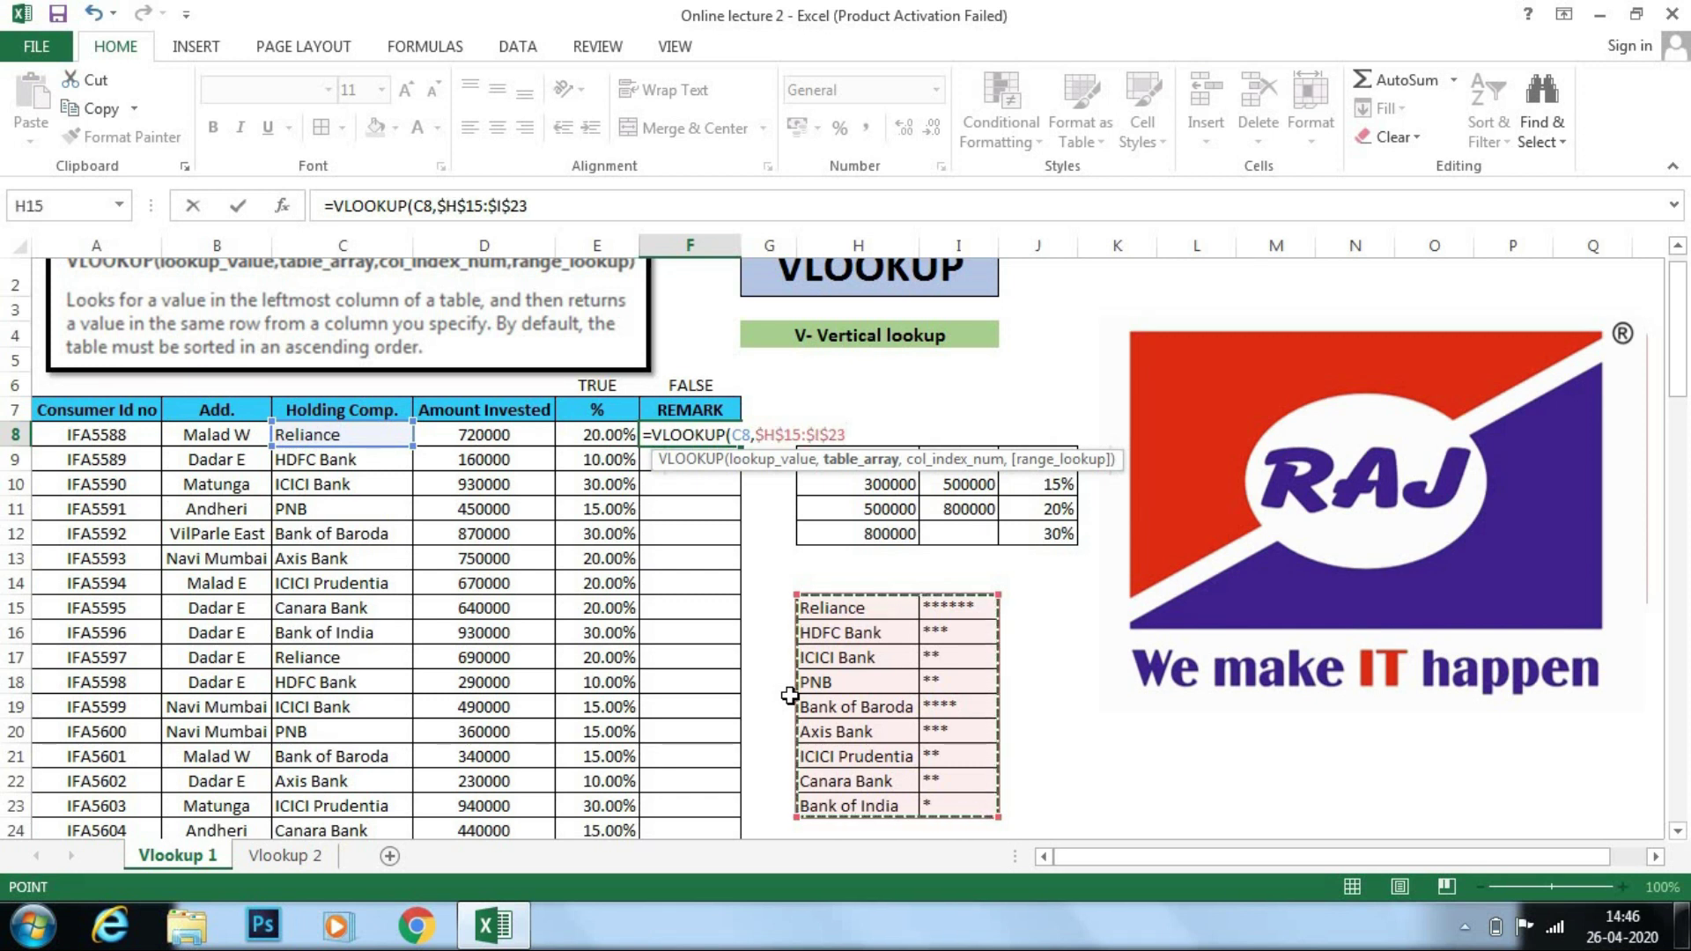
pyautogui.write(',')
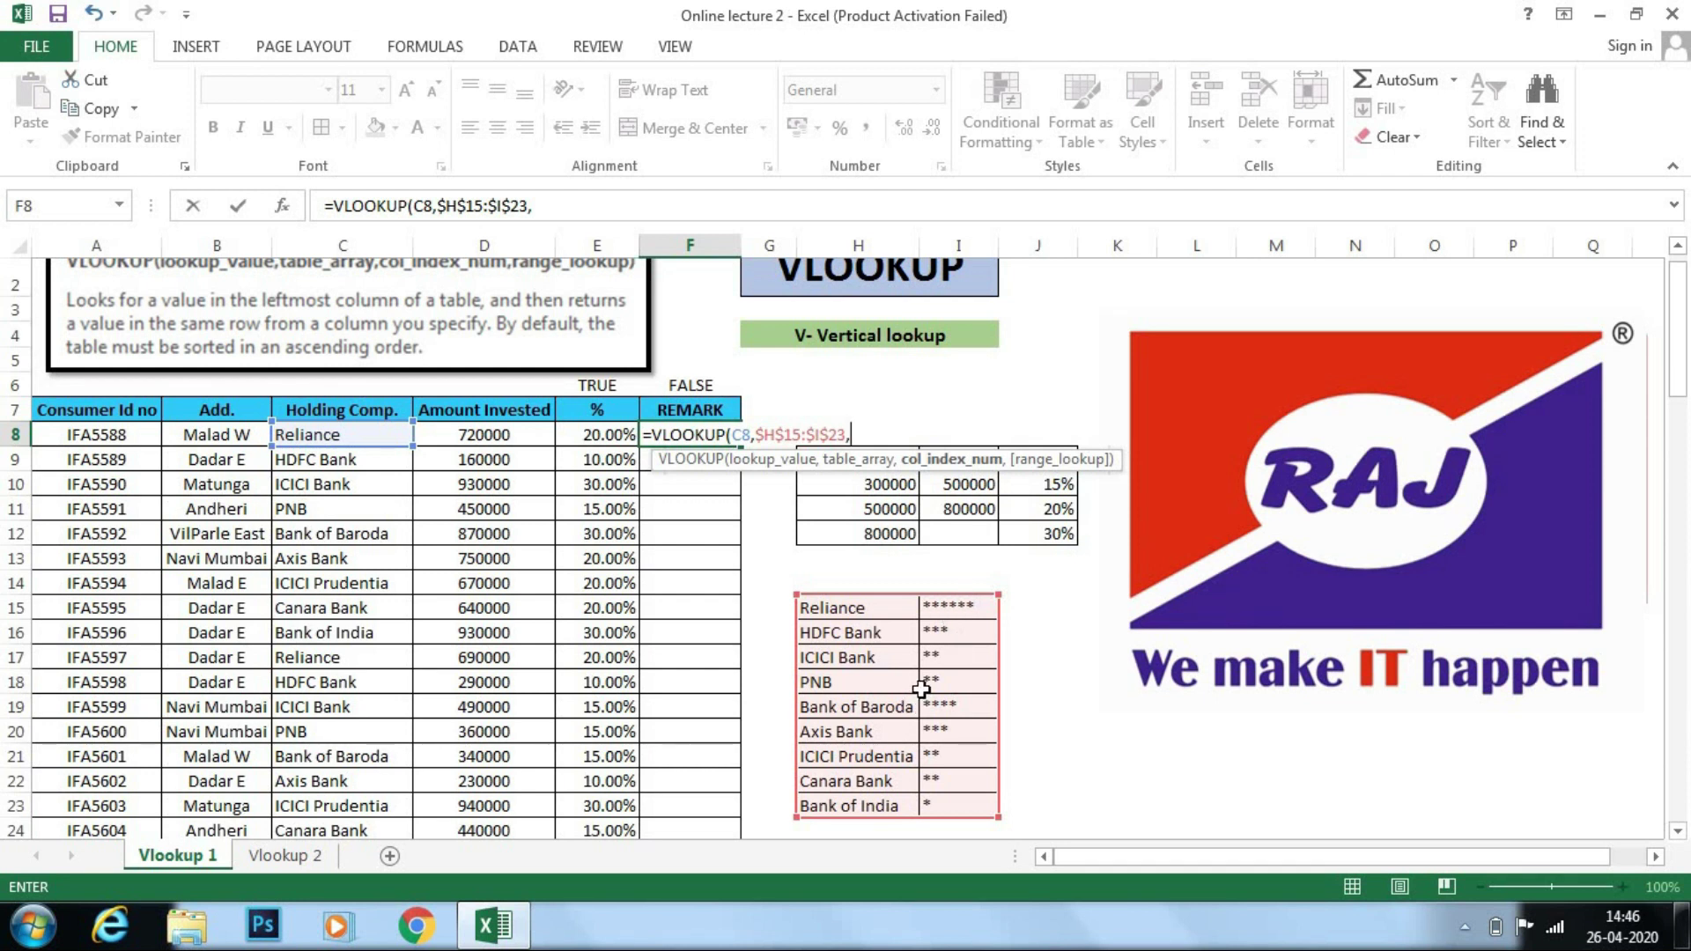
# Step: Complete the F8 formula with column index 2 and FALSE for an exact match
pyautogui.write('2,')
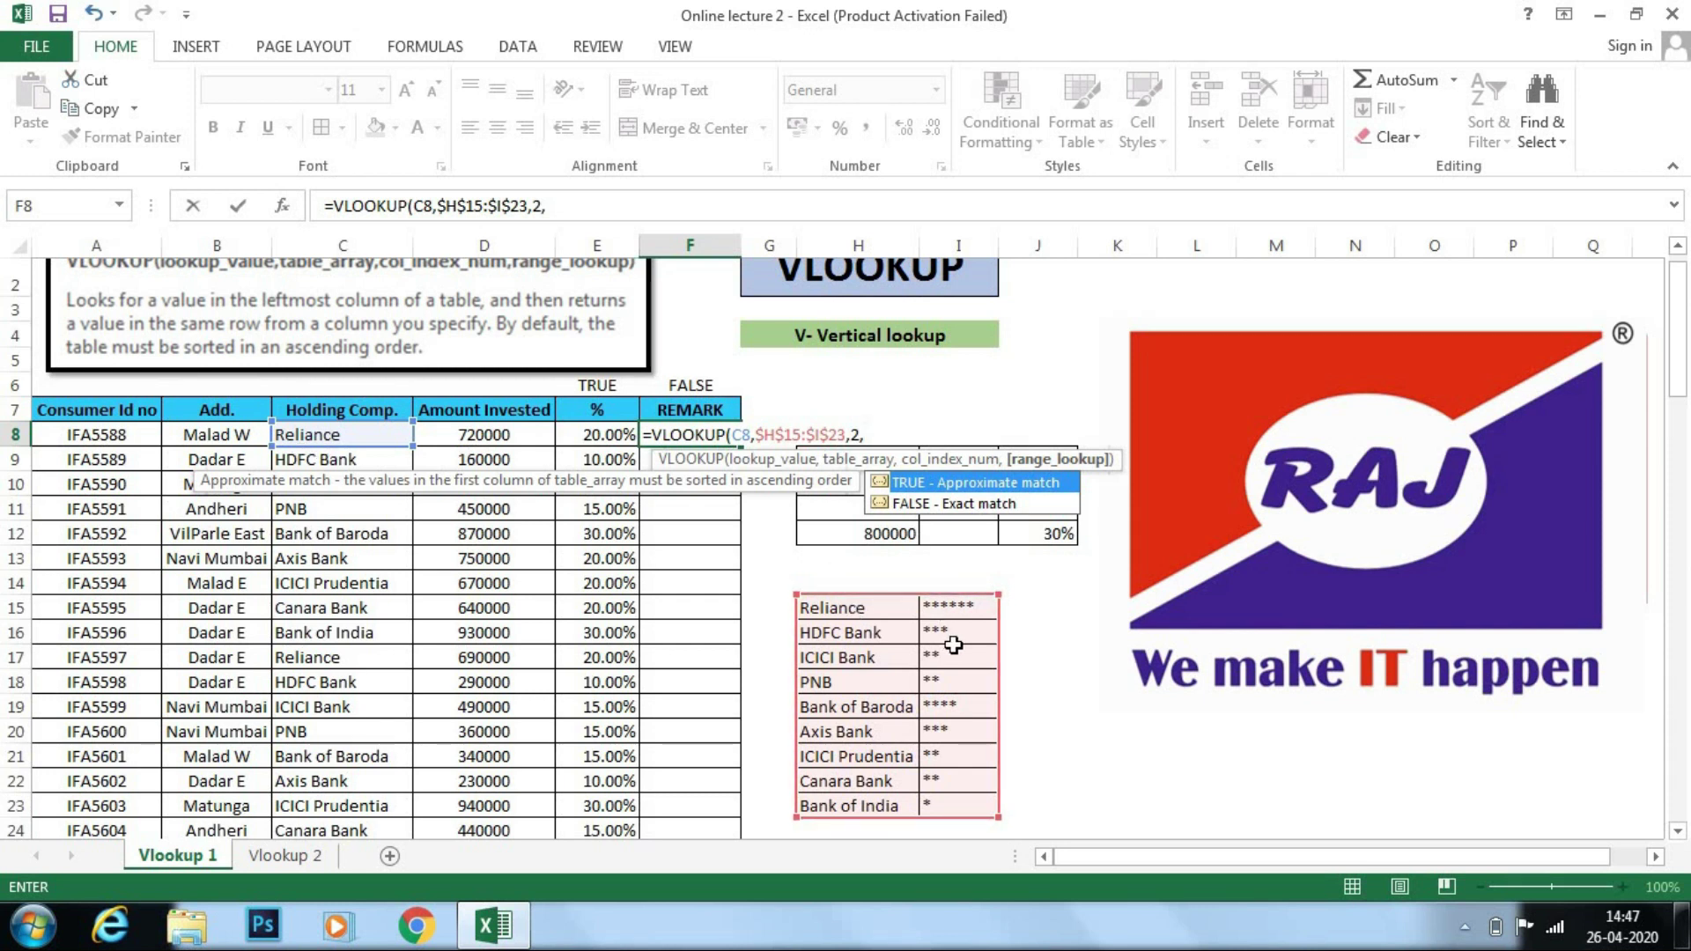
pyautogui.click(937, 509)
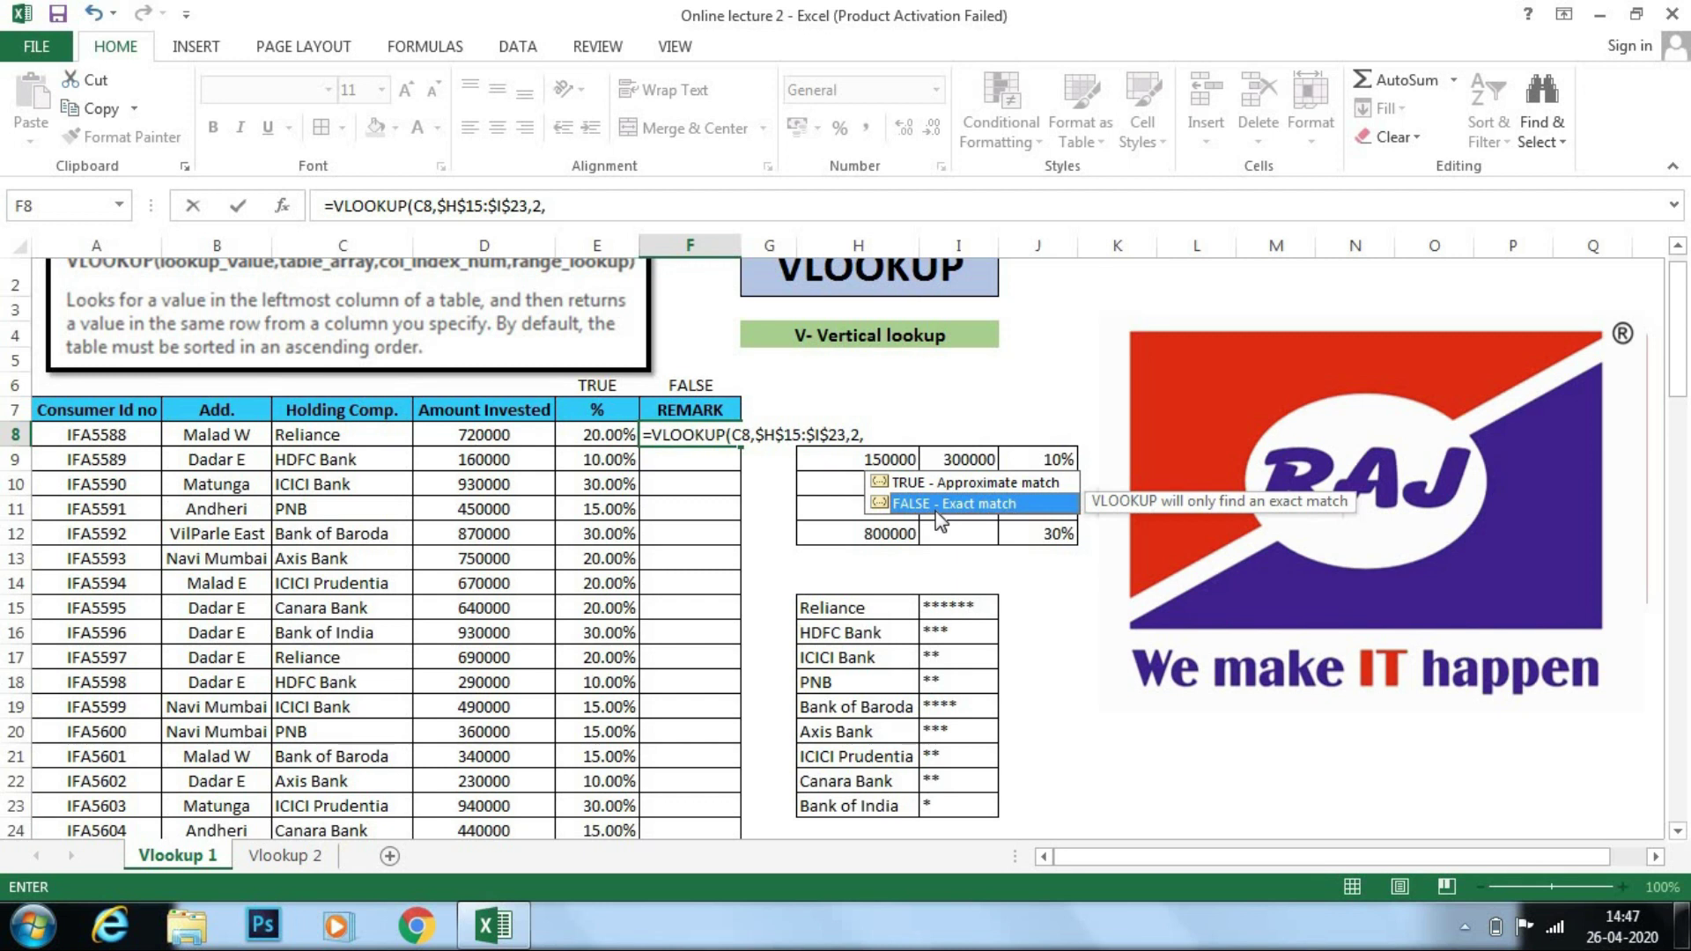
pyautogui.doubleClick(937, 502)
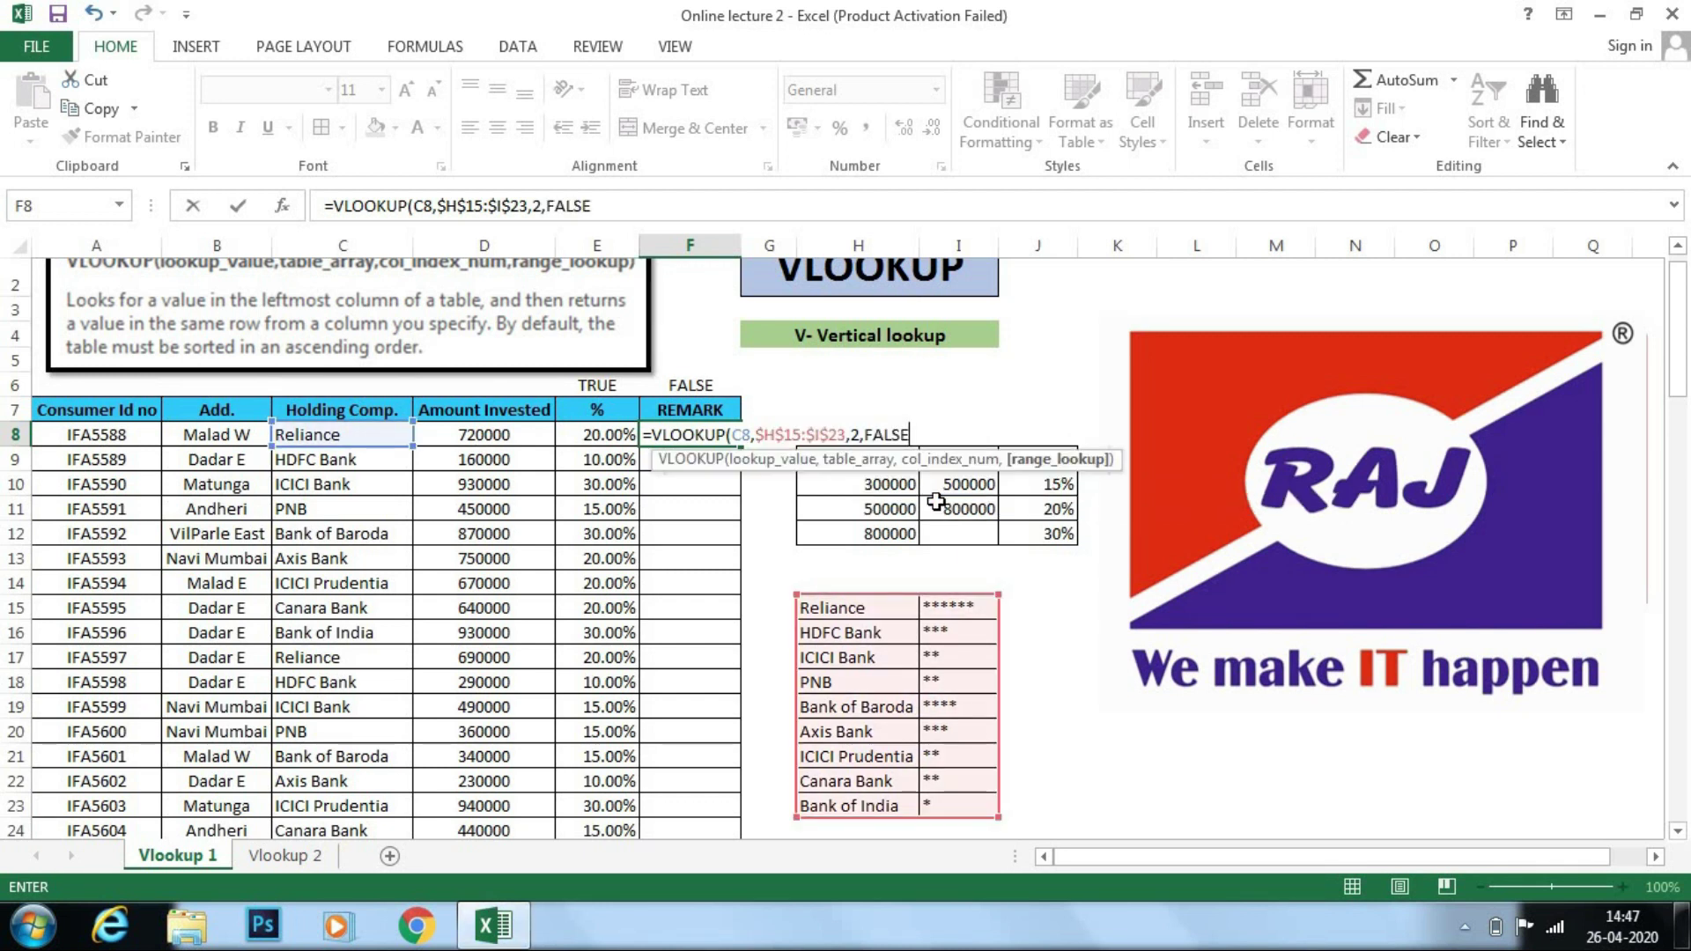
pyautogui.write('_')
pyautogui.press('BackSpace')
pyautogui.write(')')
pyautogui.press('Return')
# Step: Fill the F8 formula down the whole REMARK column and review the filled cells
pyautogui.click(703, 434)
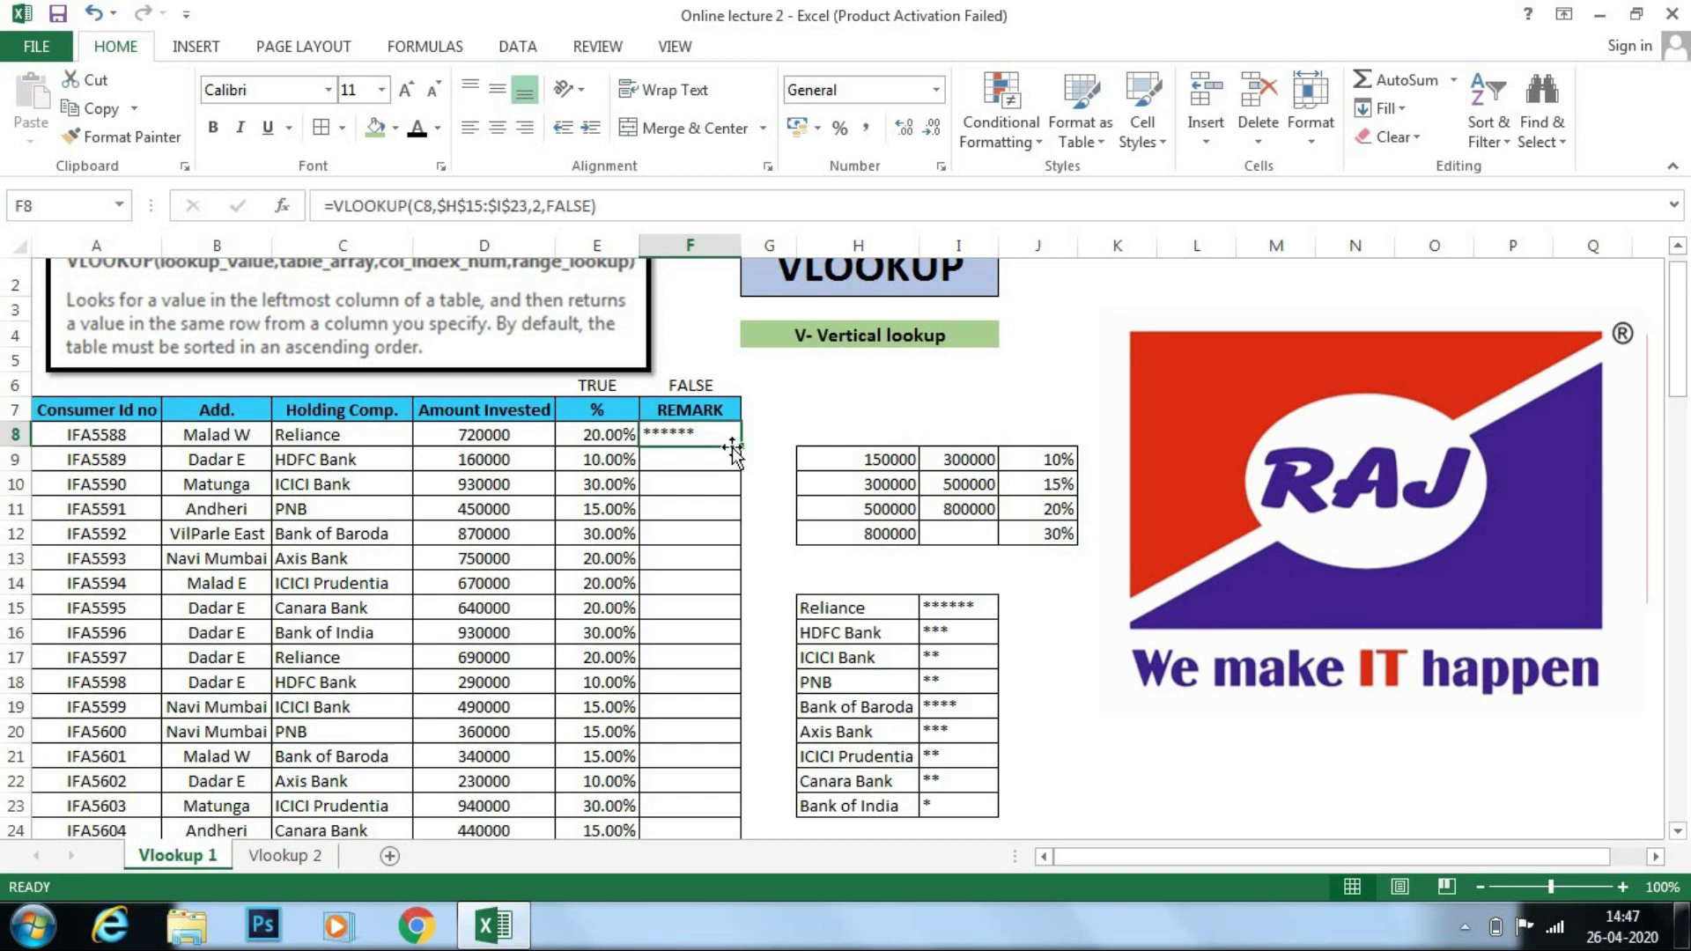
pyautogui.doubleClick(741, 445)
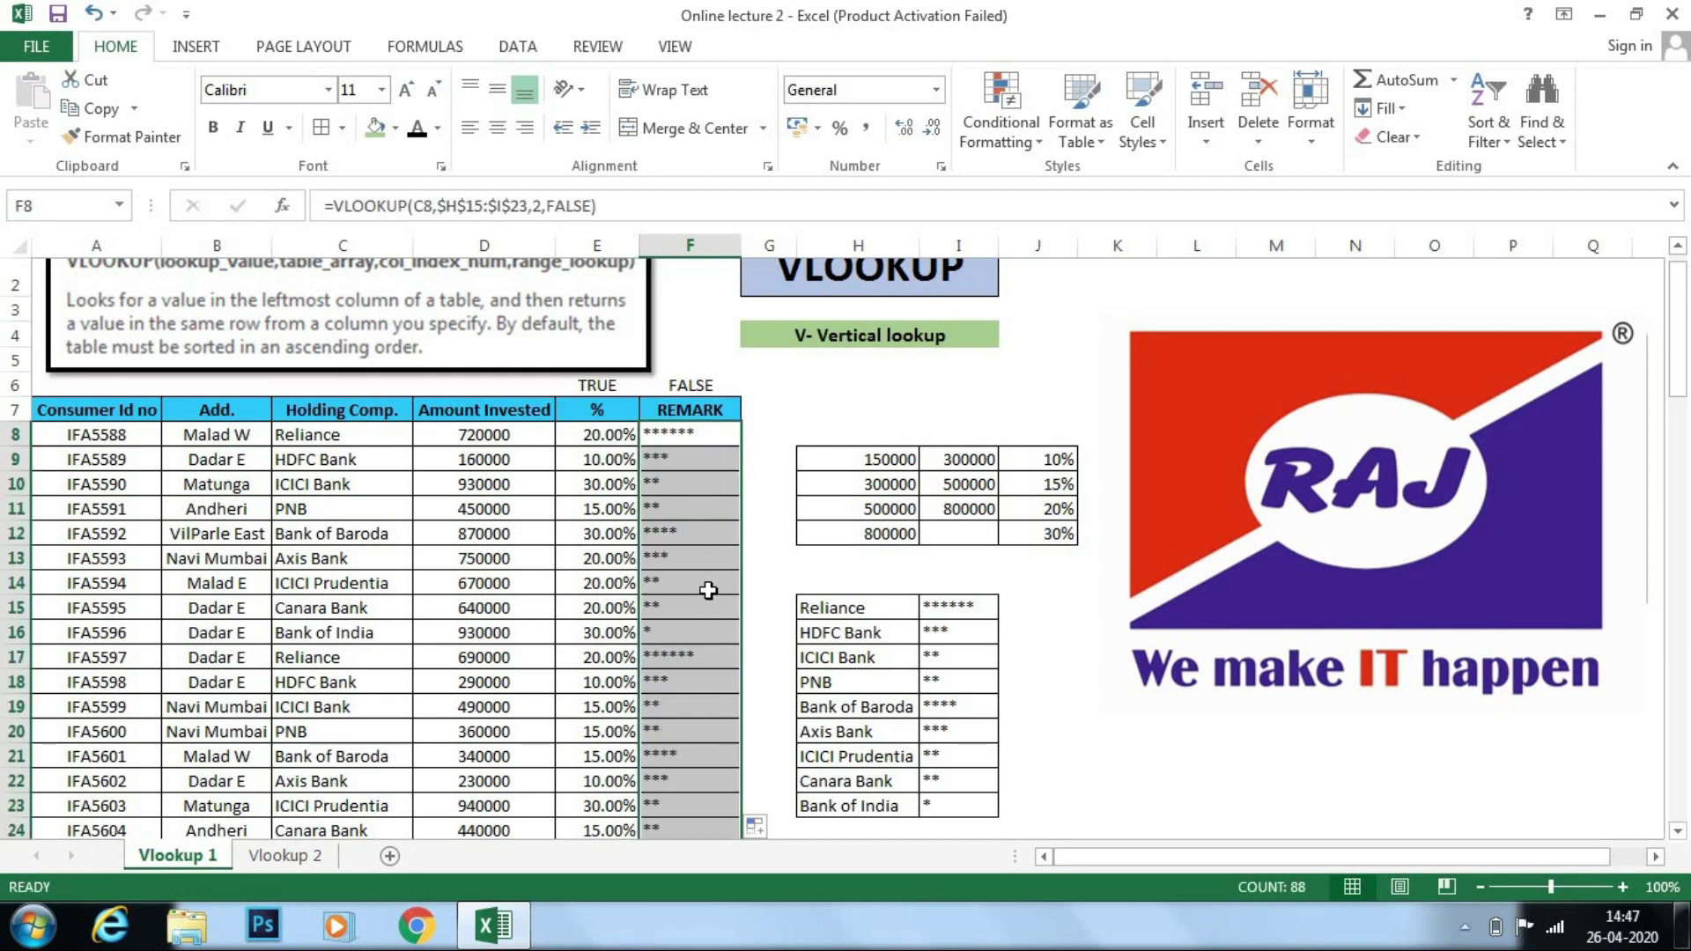
pyautogui.scroll(-2, 717, 679)
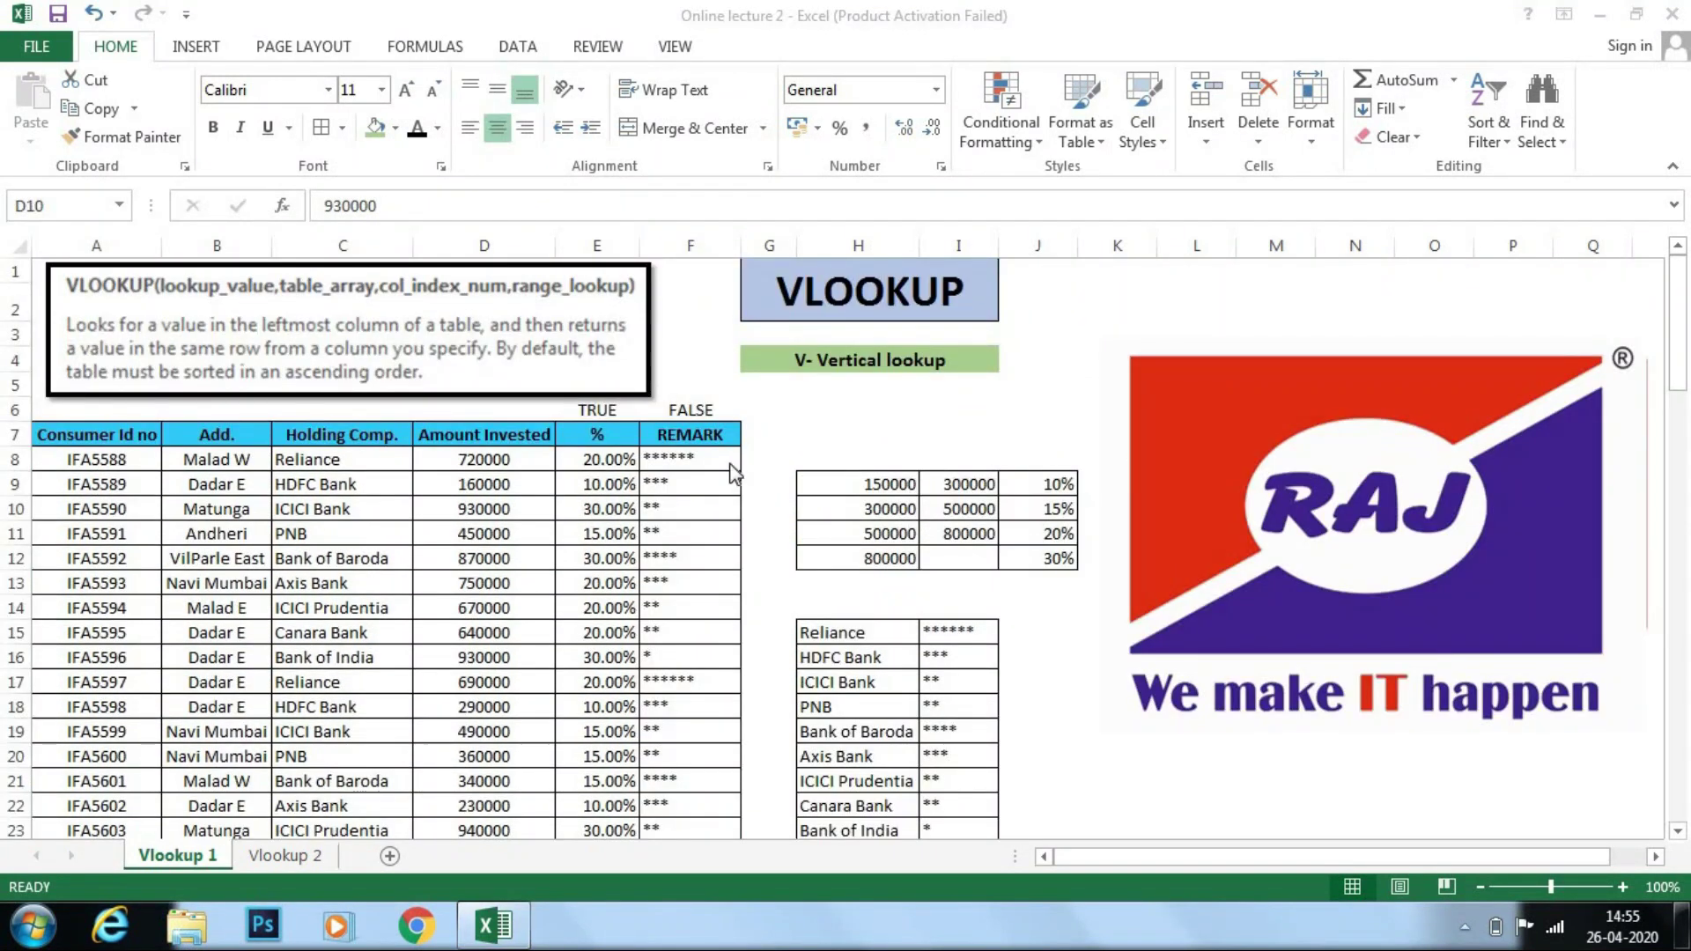
pyautogui.click(730, 461)
pyautogui.moveTo(733, 532); pyautogui.dragTo(740, 784)
pyautogui.scroll(-1, 743, 778)
pyautogui.scroll(1, 743, 779)
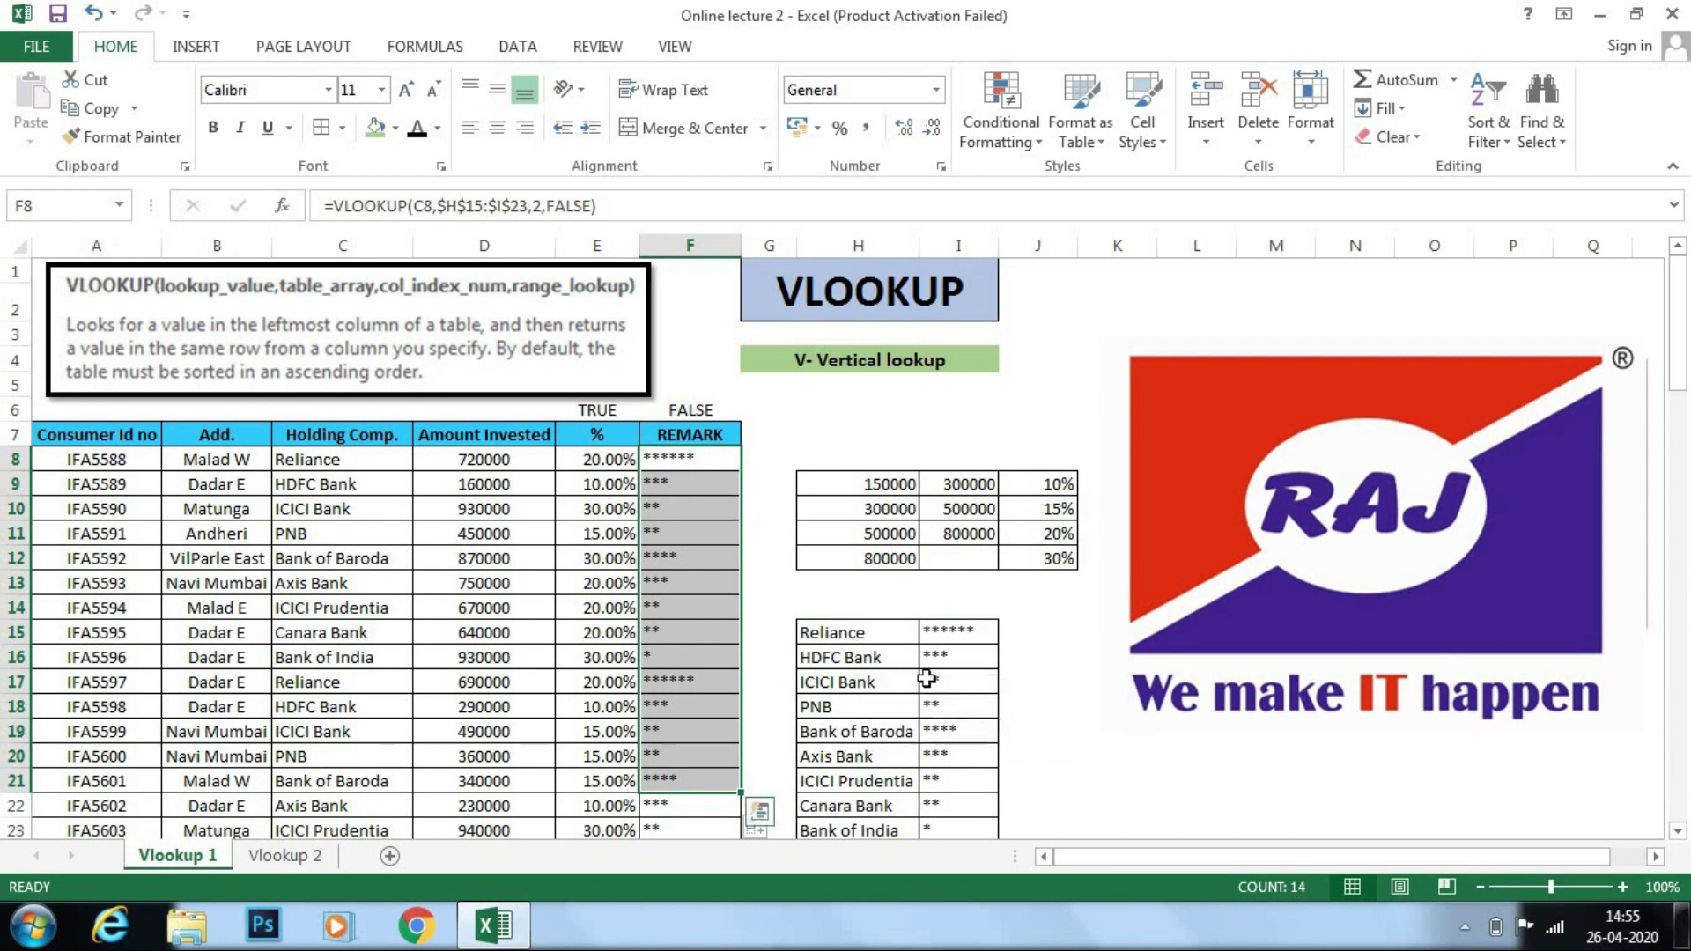
# Step: Change the star ratings in the company table to **** for HDFC Bank in I16 and ***** for ICICI Bank in I17
pyautogui.click(979, 665)
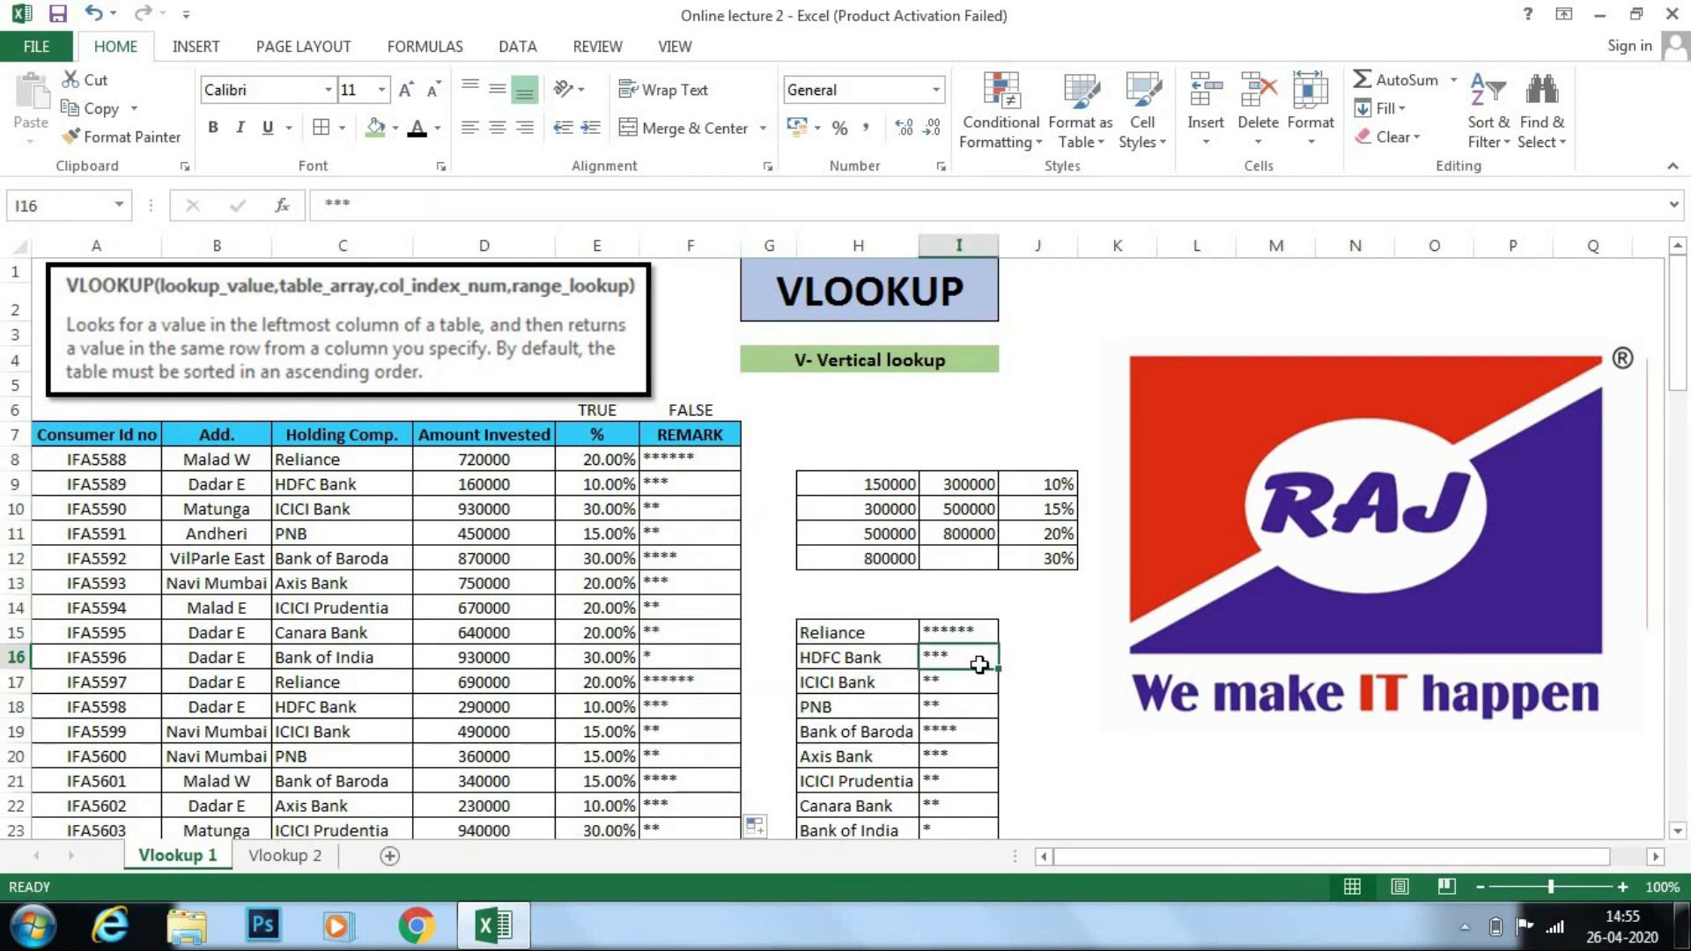
pyautogui.doubleClick(979, 662)
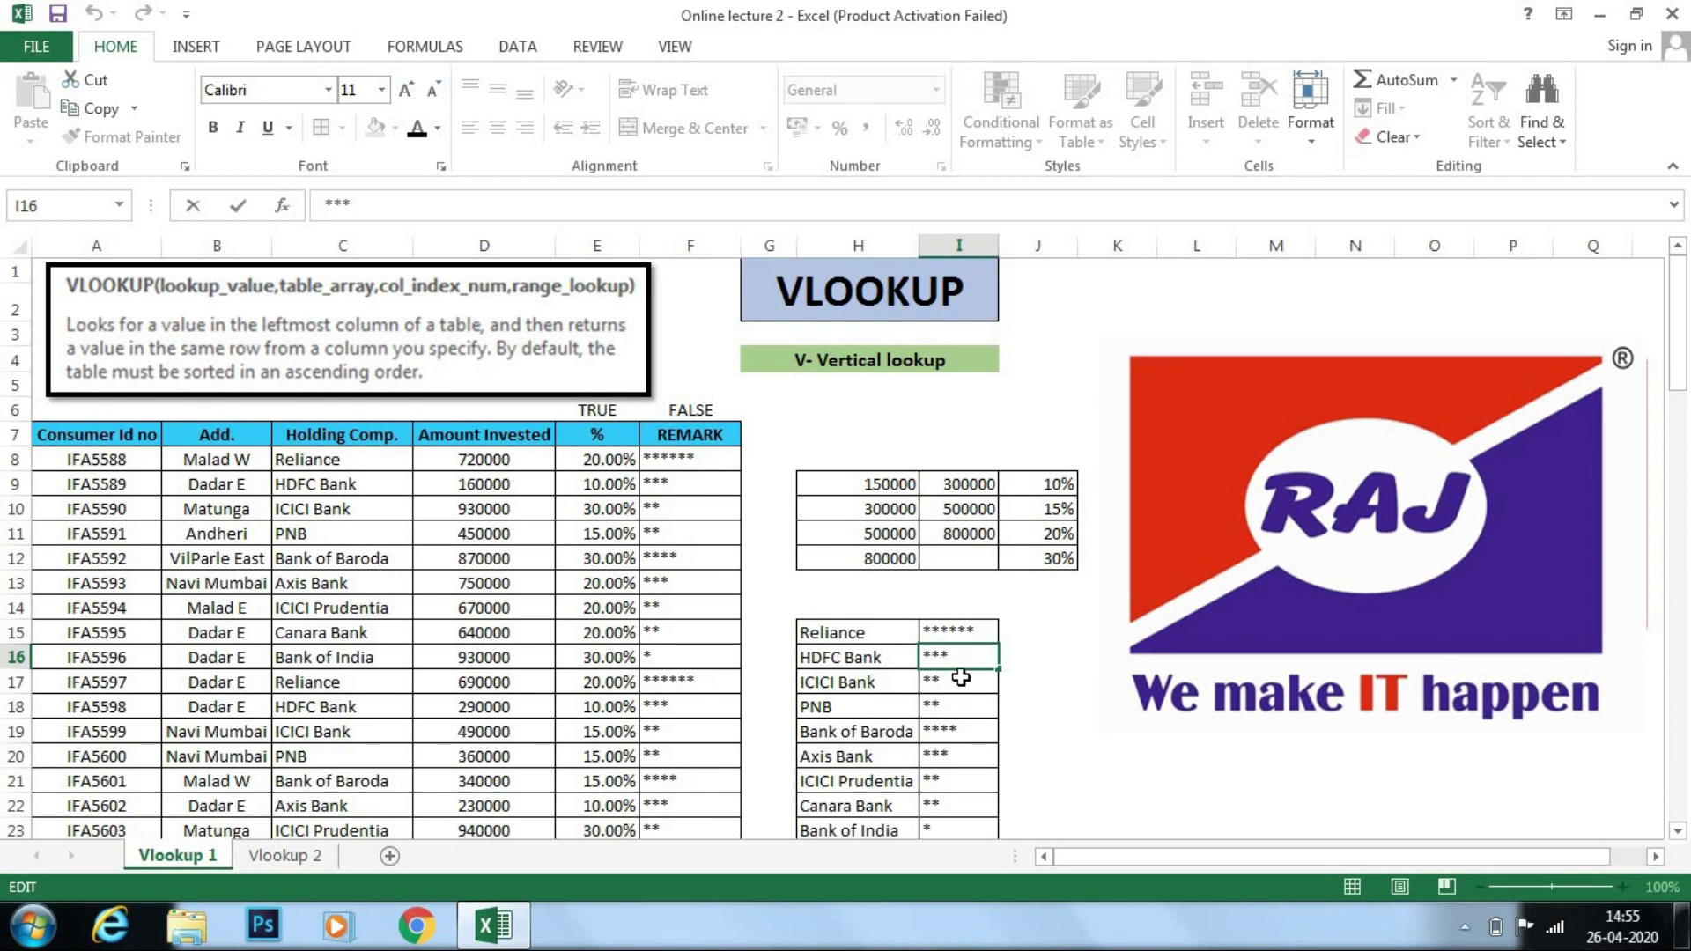
pyautogui.write('*')
pyautogui.press('Return')
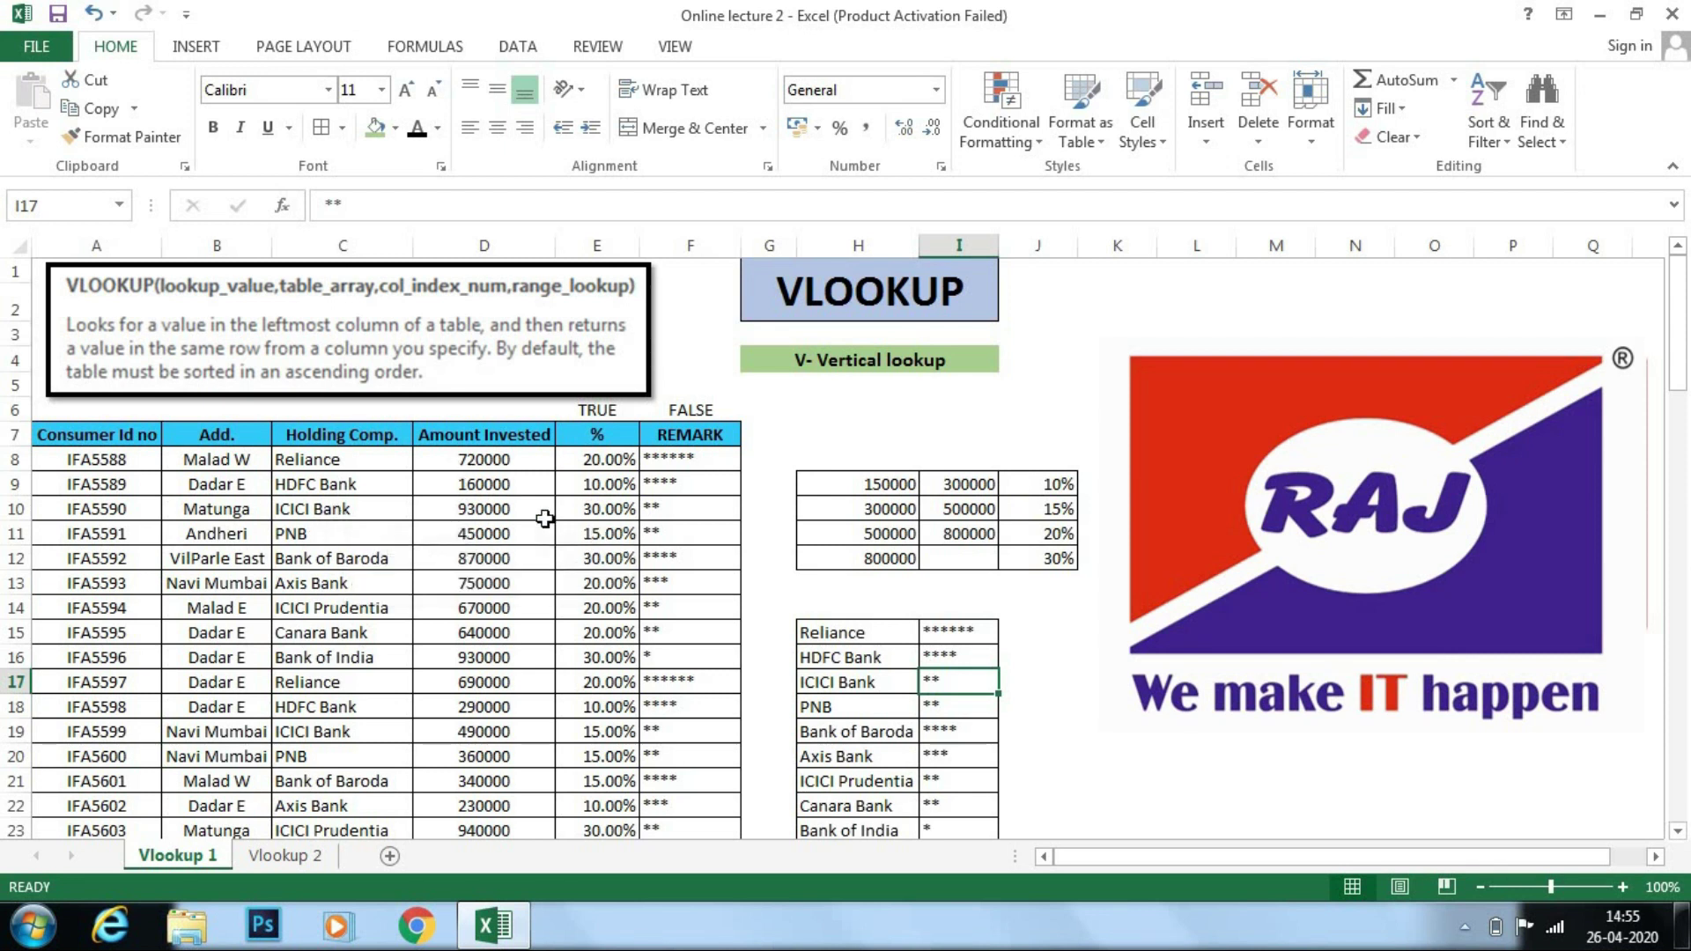
pyautogui.doubleClick(958, 678)
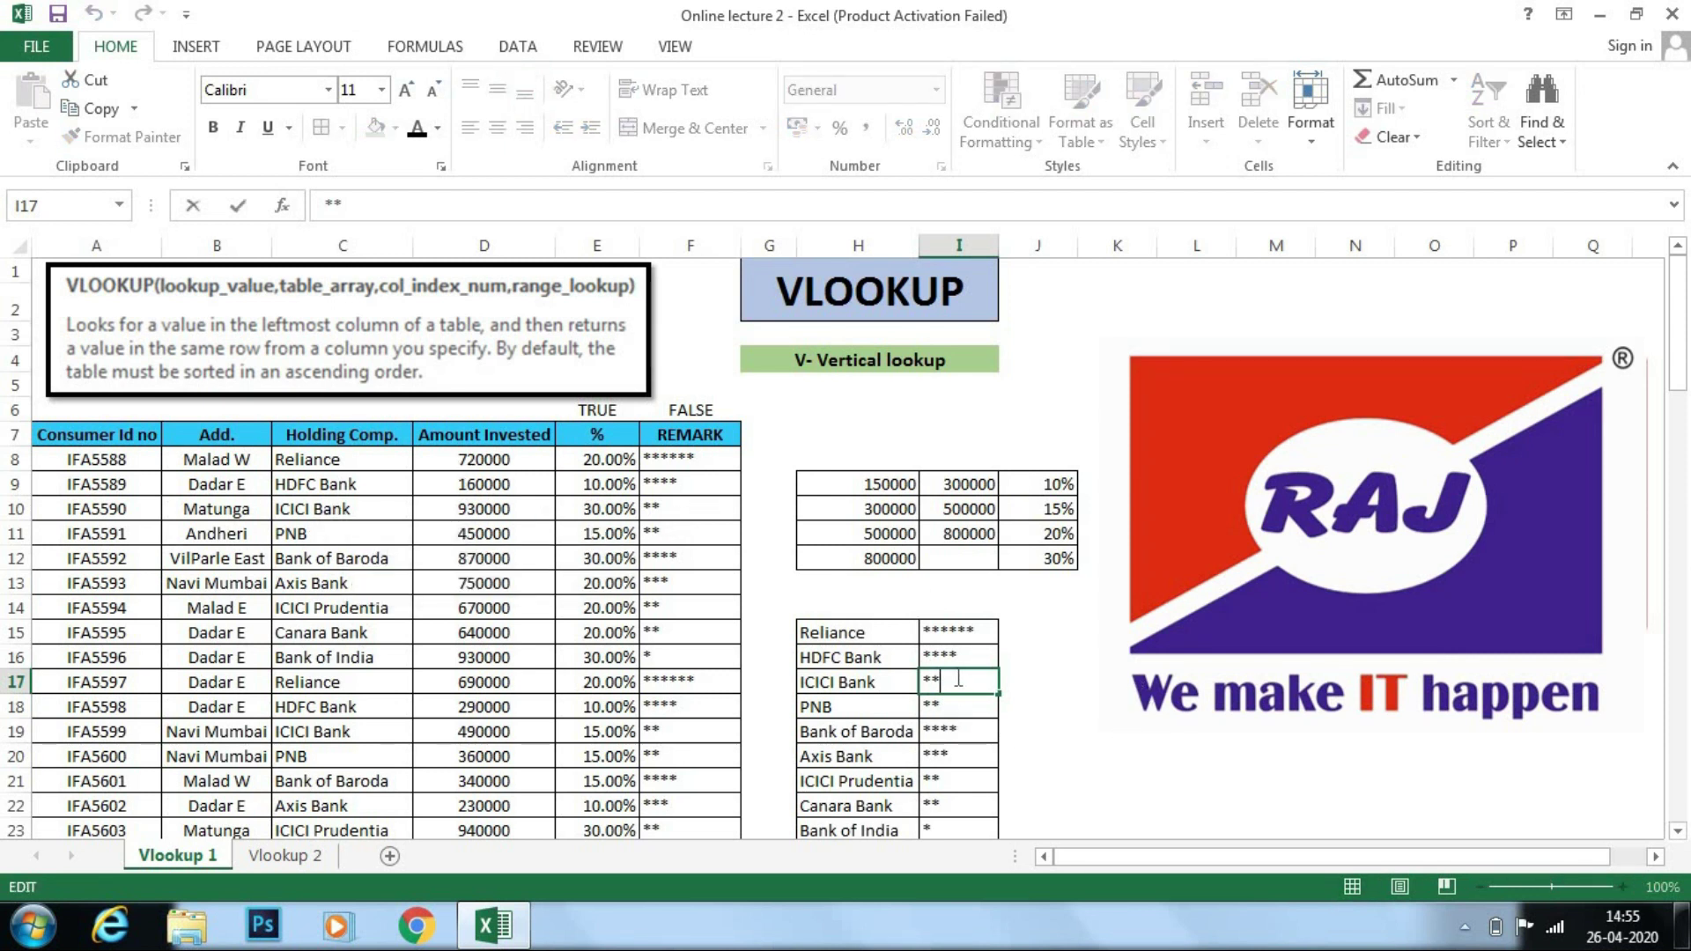
pyautogui.write('***')
pyautogui.press('Return')
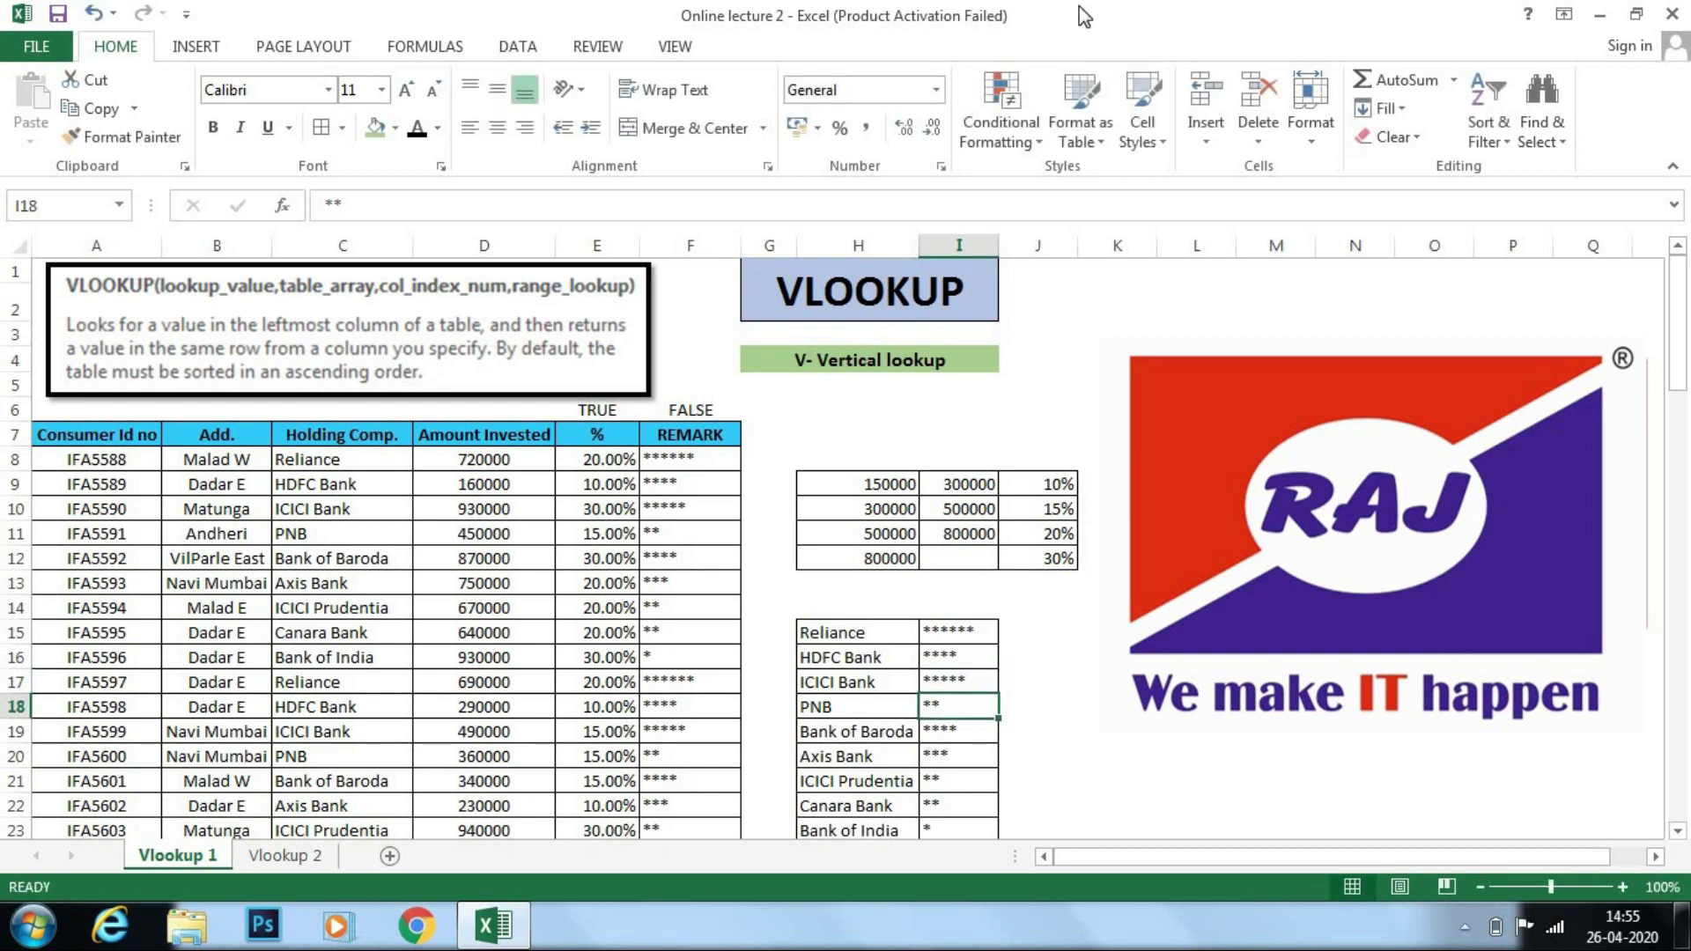
# Step: Check the REMARK column against the changed company ratings, and open the Vlookup 2 sheet
pyautogui.scroll(-1, 678, 533)
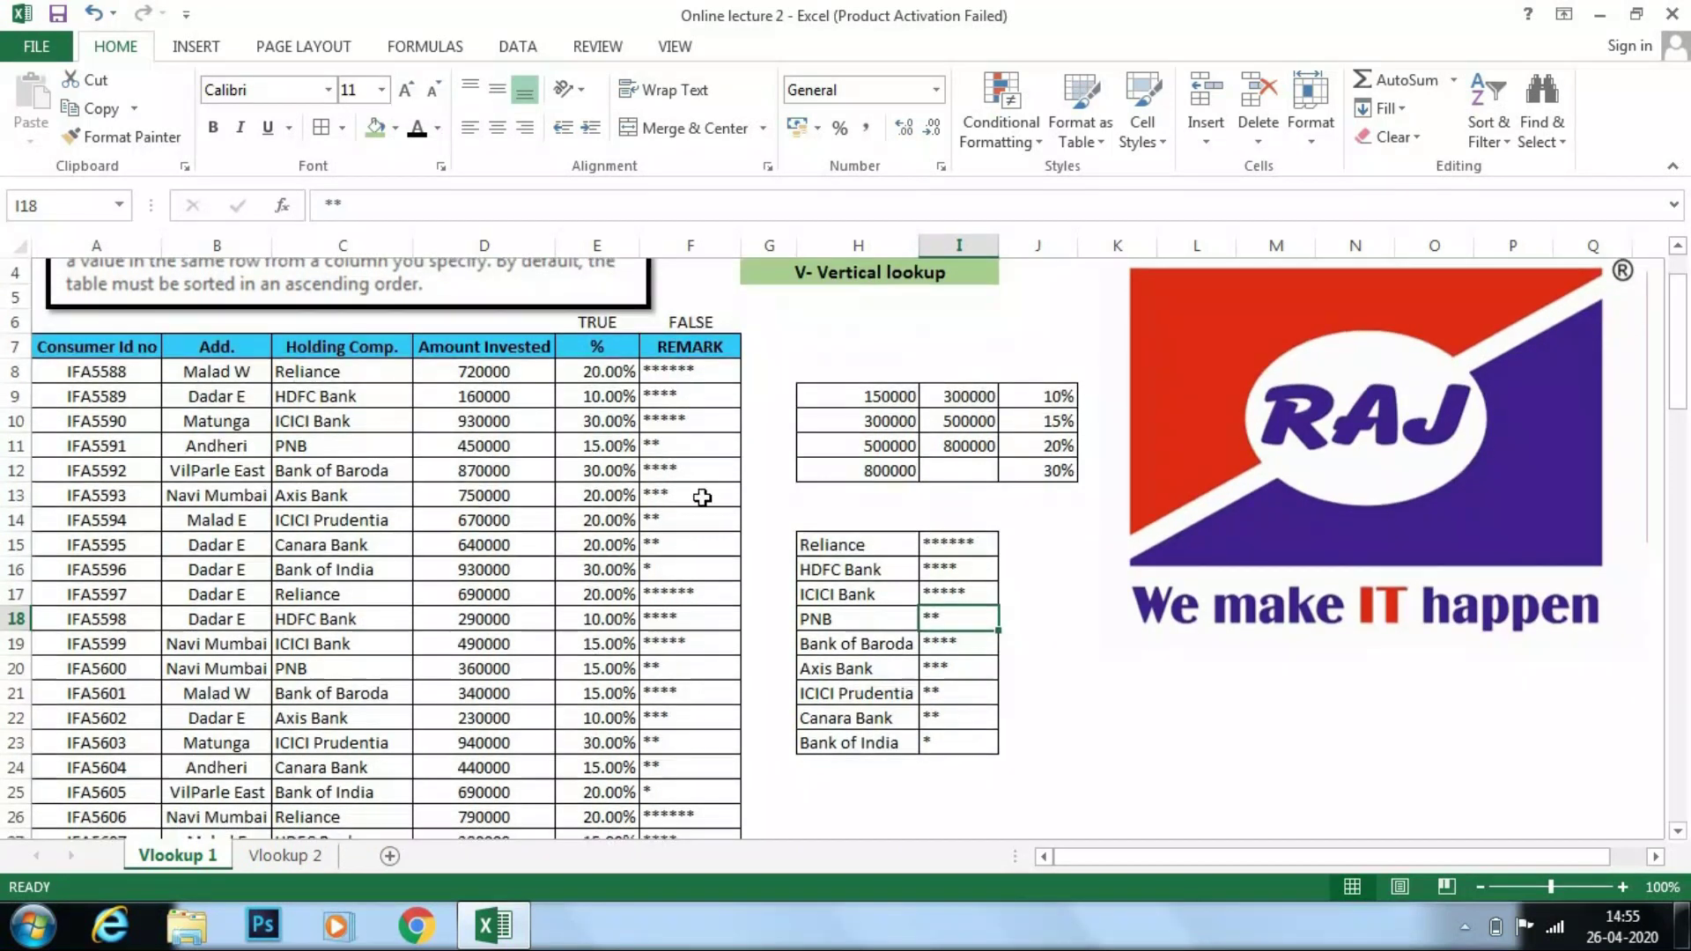
pyautogui.scroll(-1, 700, 515)
pyautogui.scroll(2, 703, 511)
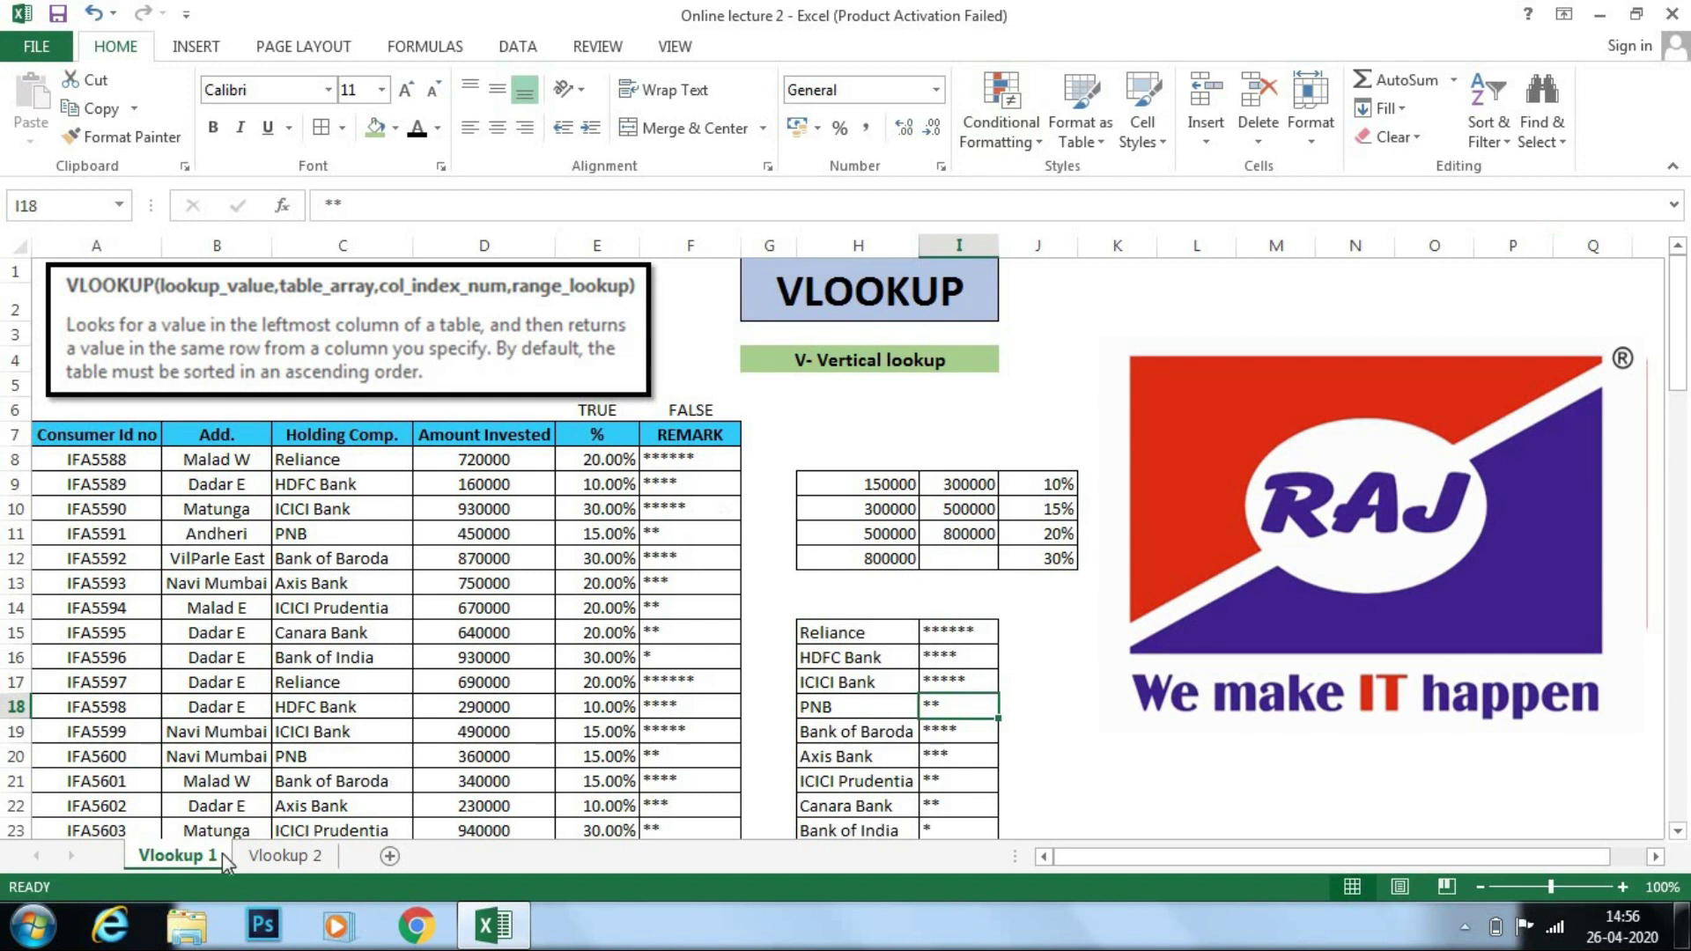
pyautogui.click(272, 856)
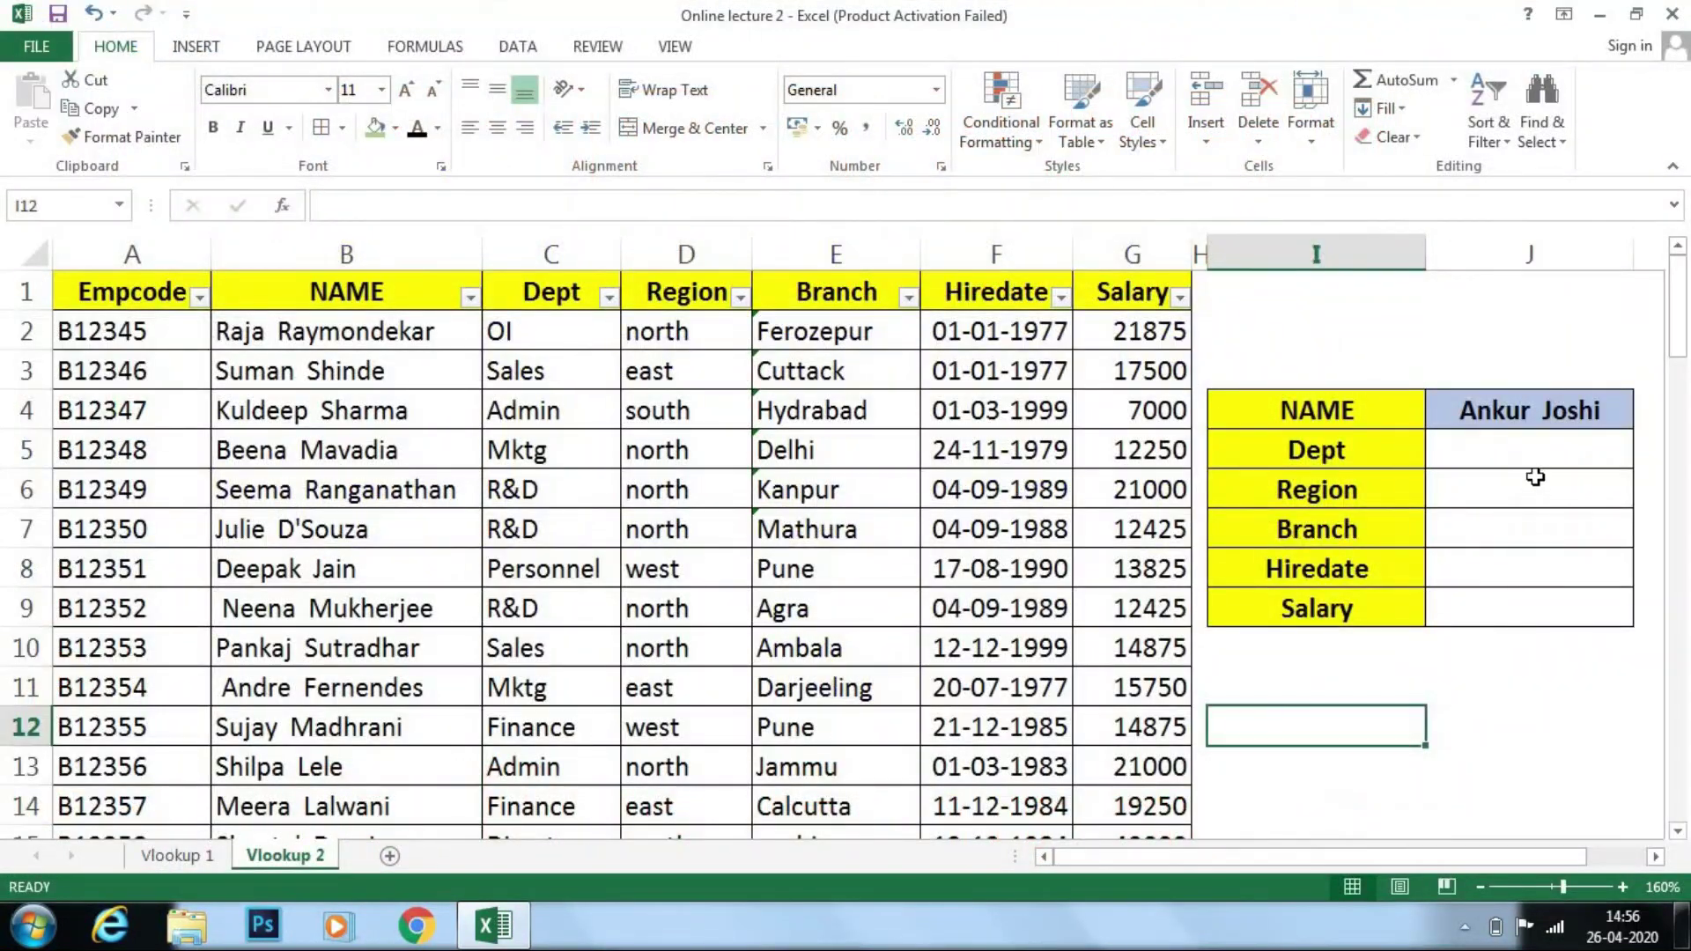
# Step: Examine the Dept, Region, Branch and Hiredate columns of the employee table against the empty Dept result cell J5
pyautogui.click(1536, 452)
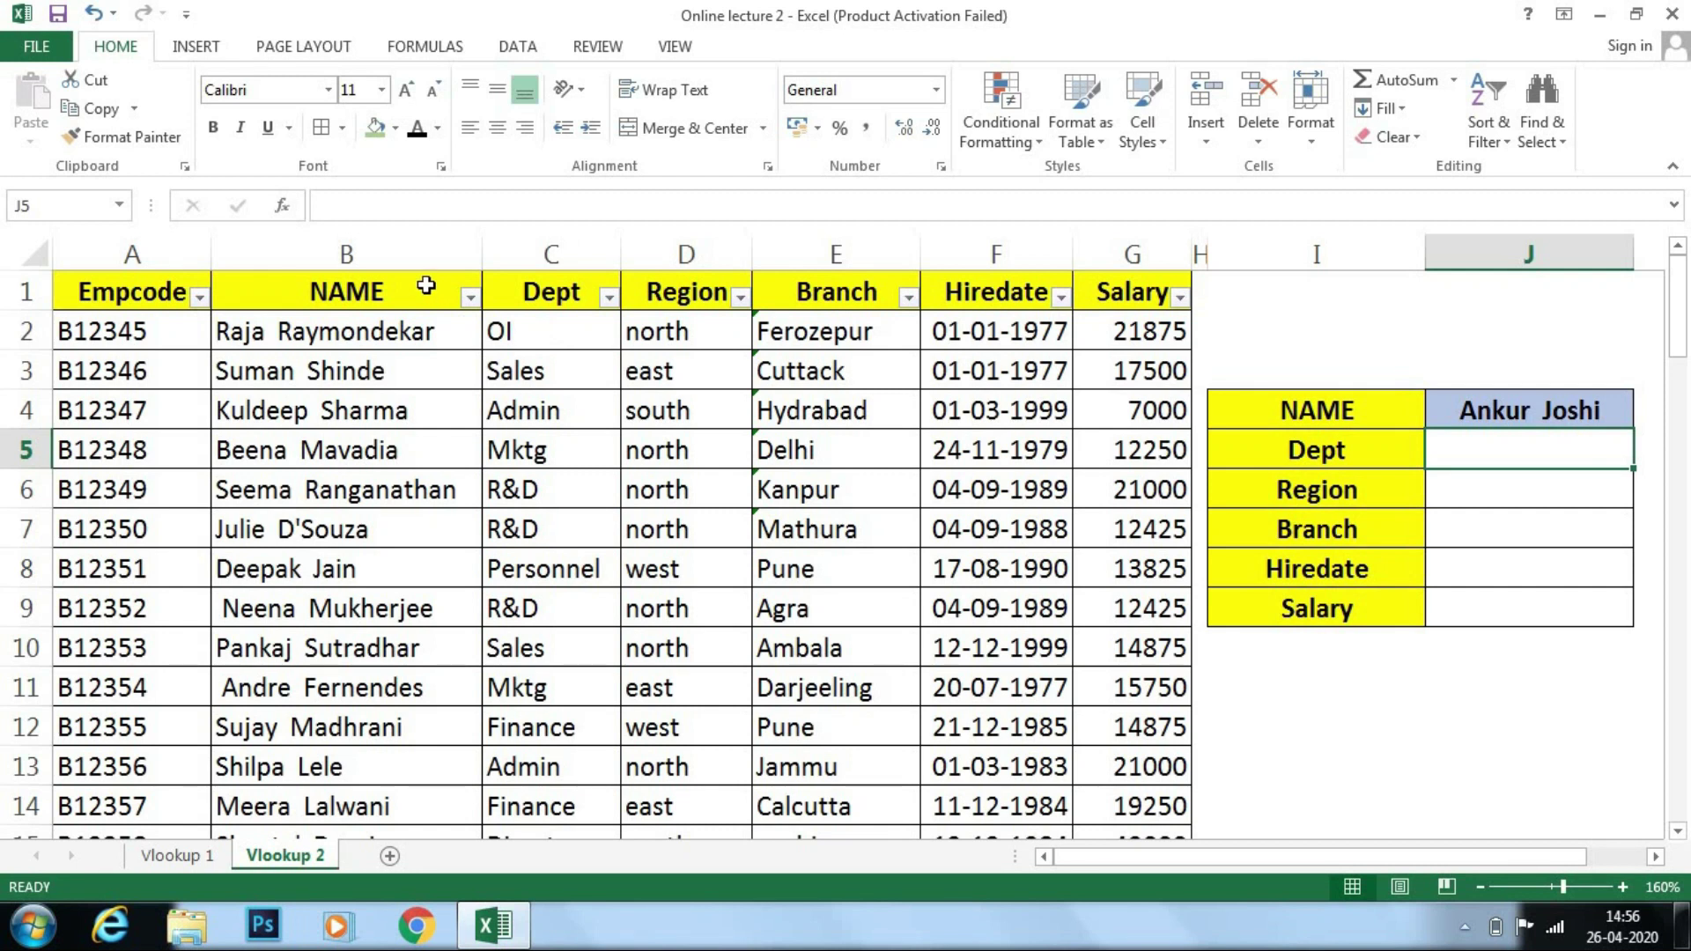
pyautogui.click(568, 267)
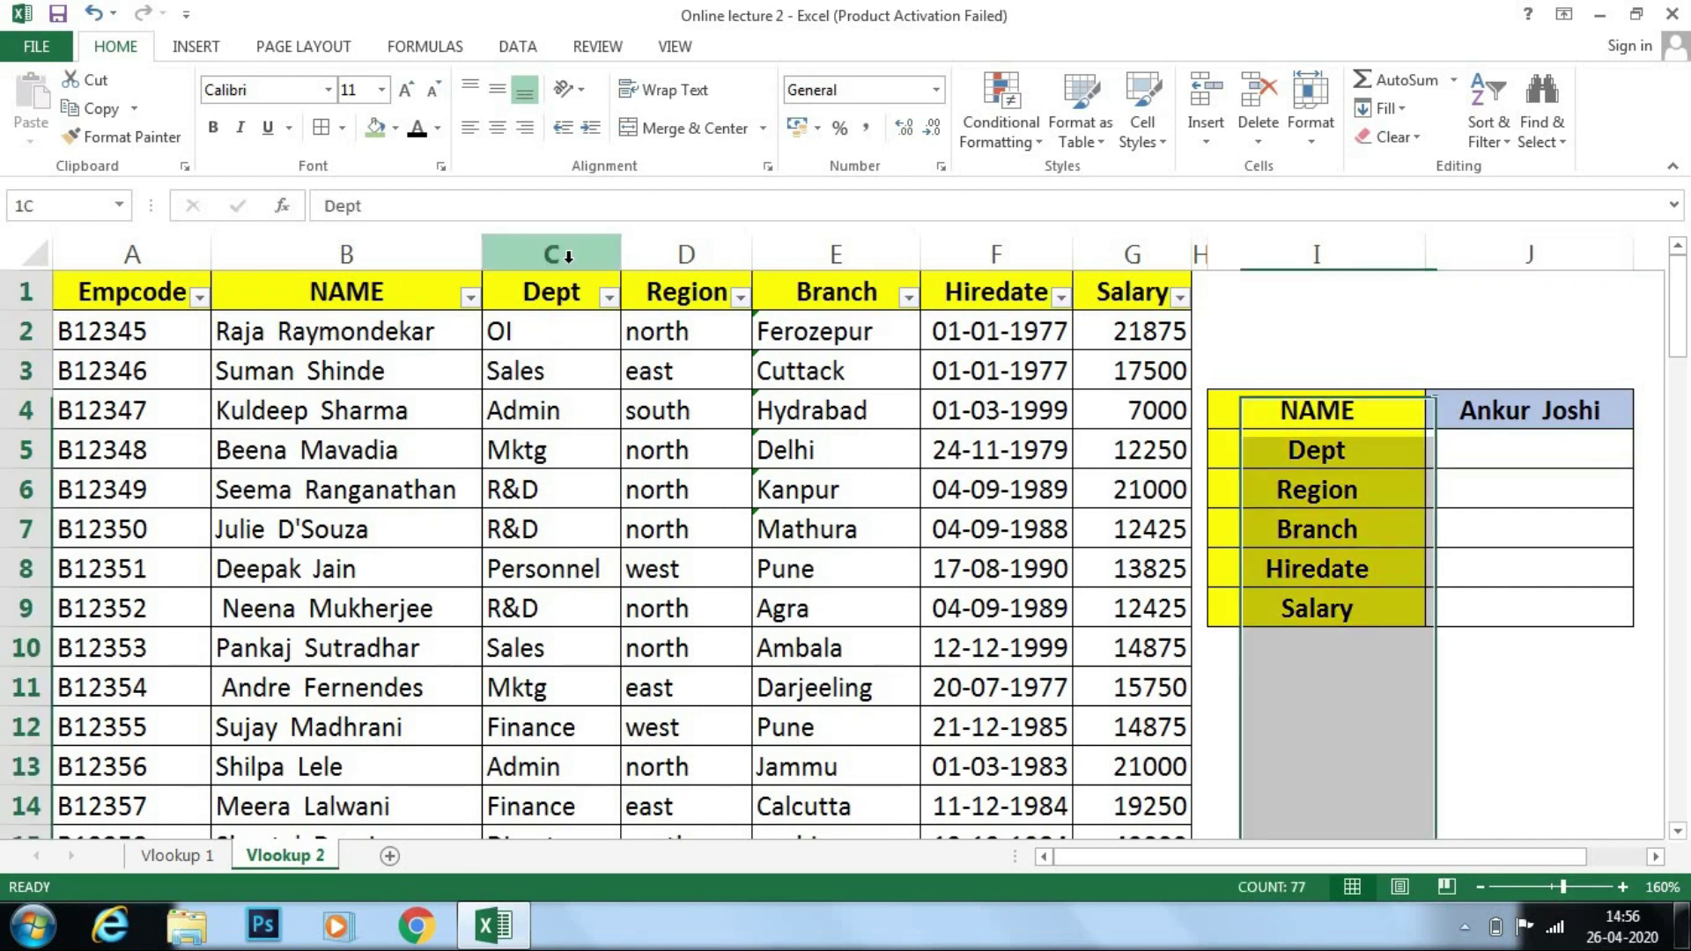
pyautogui.click(667, 233)
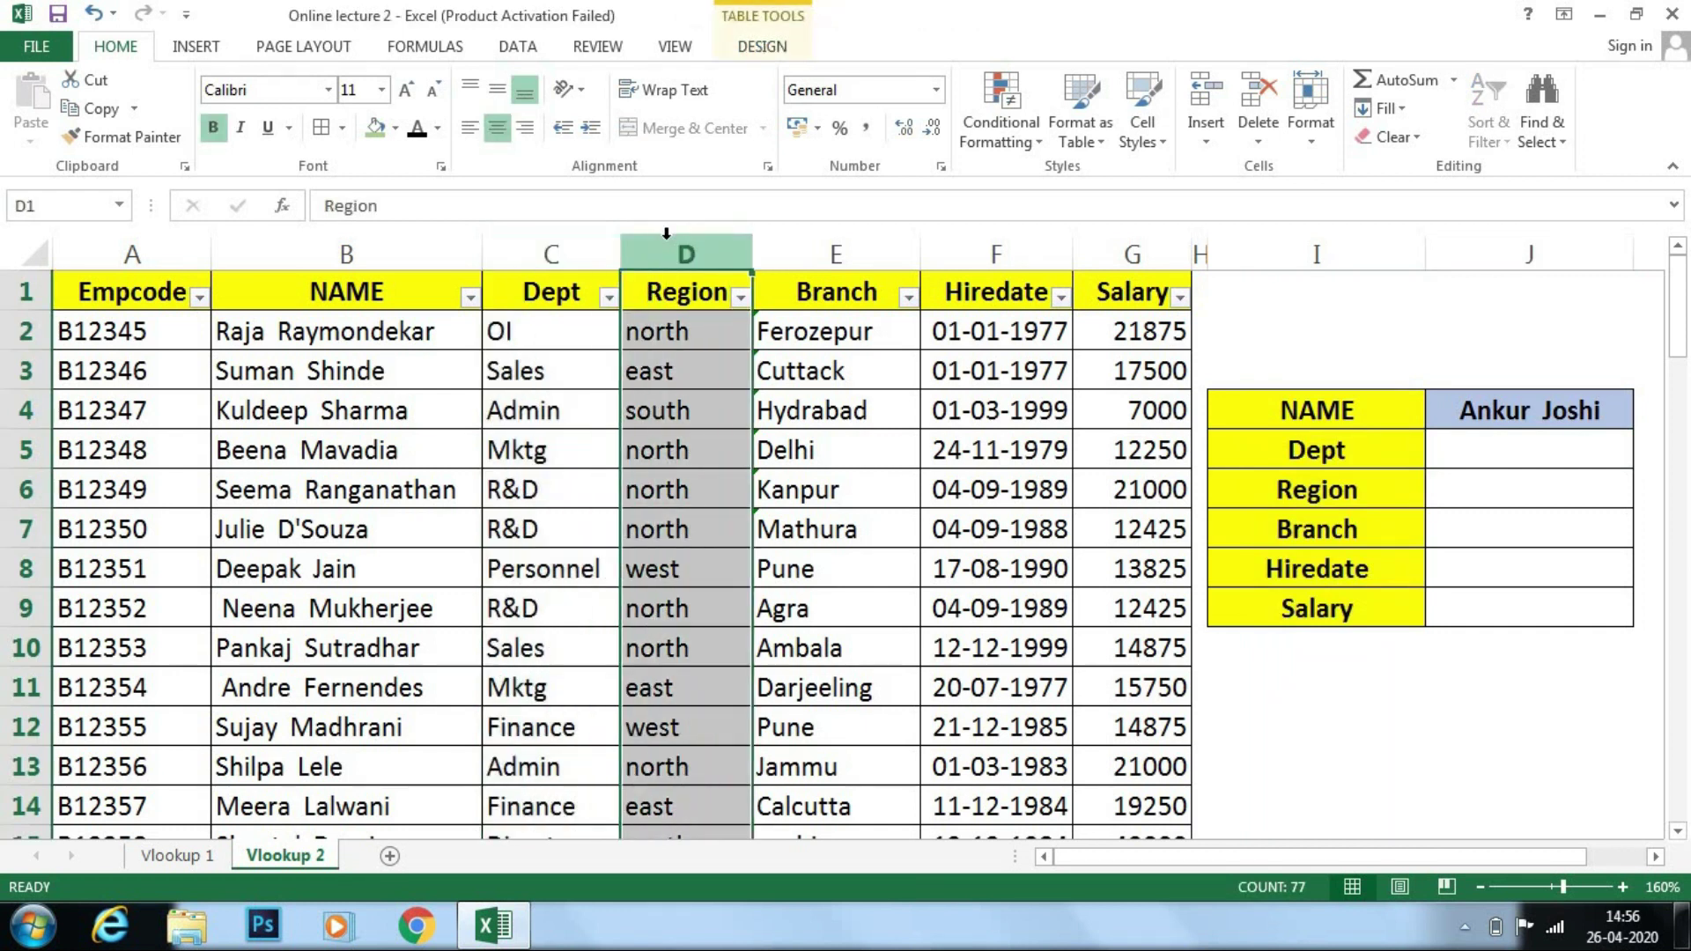
pyautogui.click(808, 232)
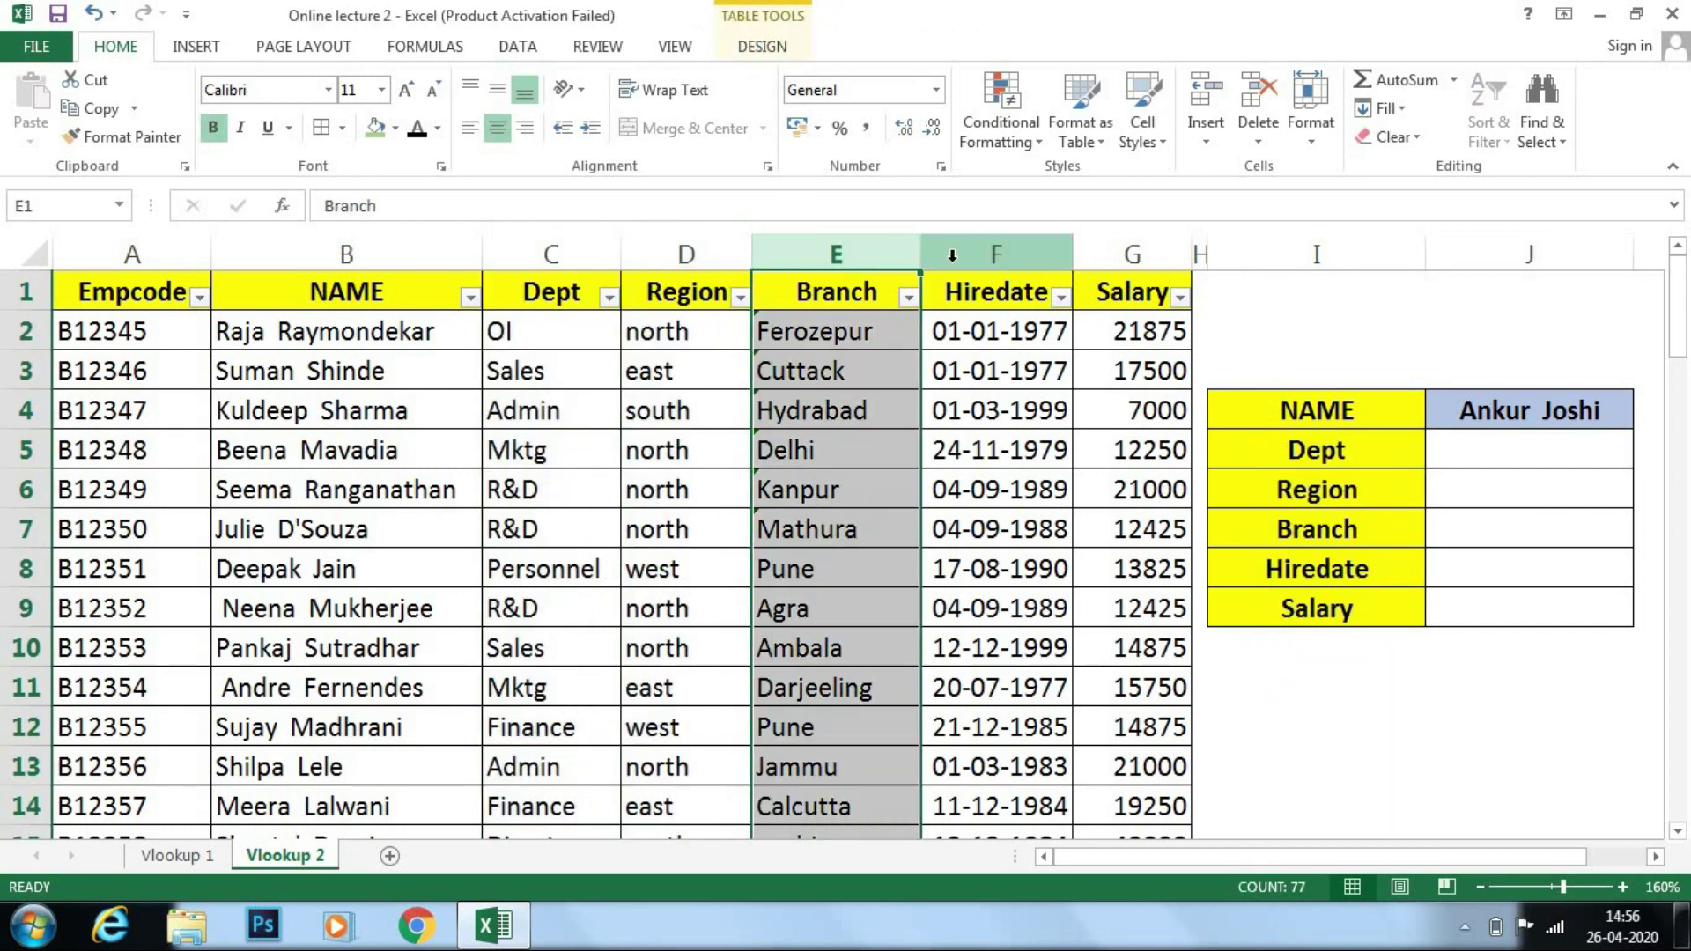
pyautogui.click(952, 255)
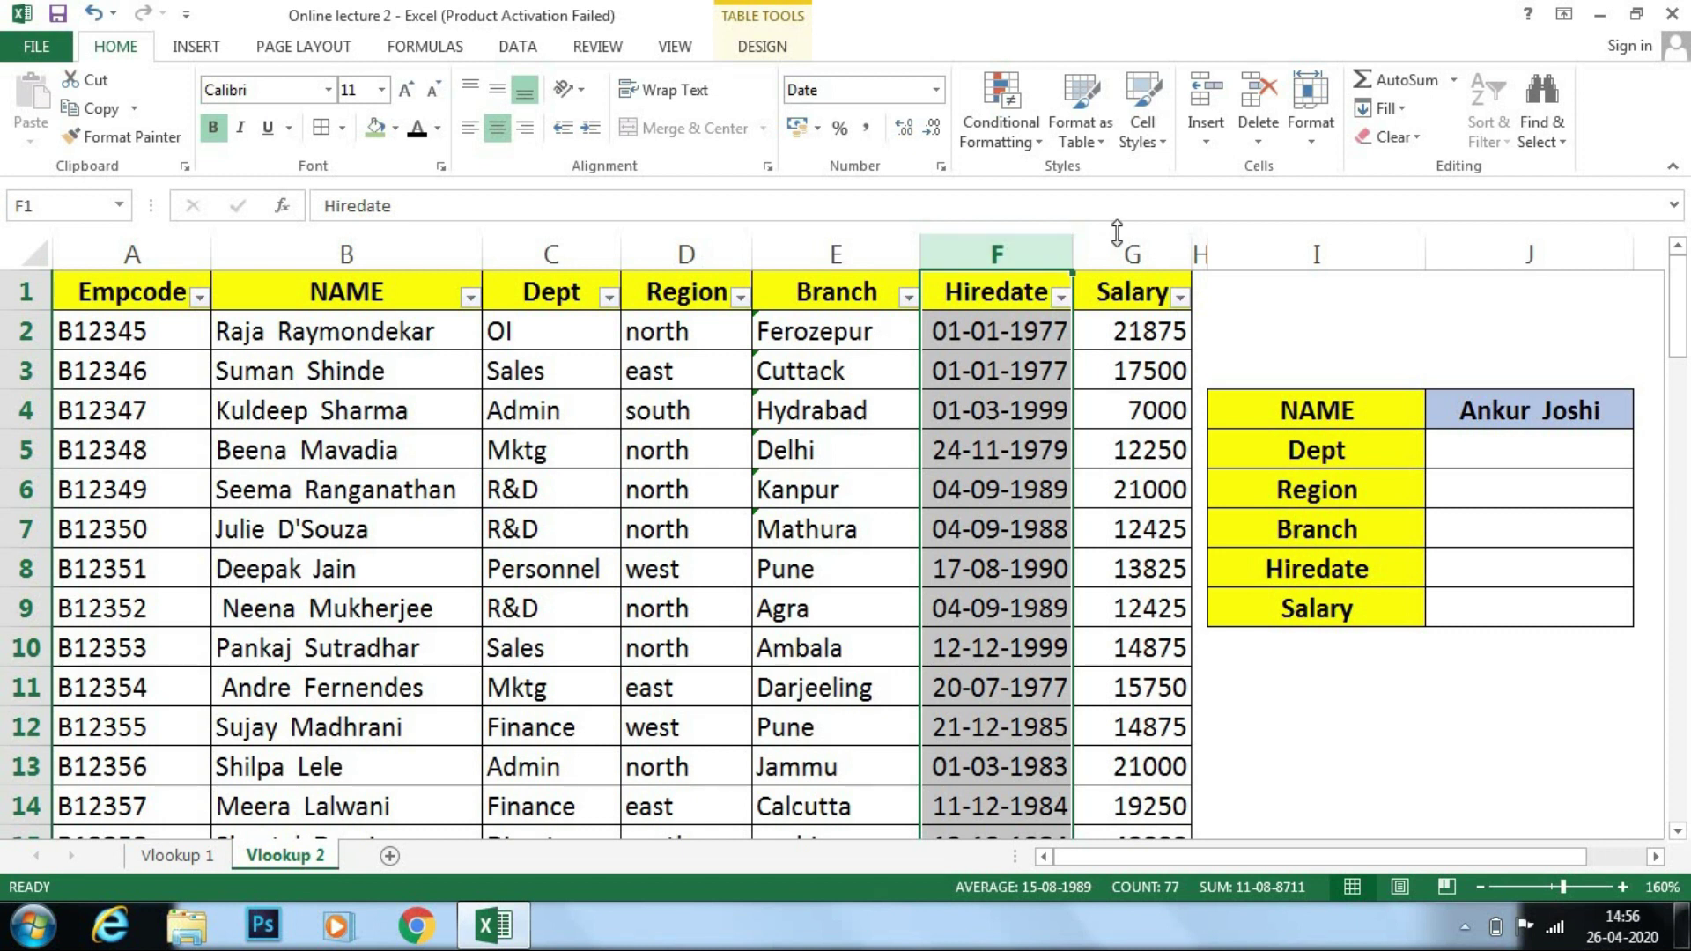
pyautogui.click(861, 555)
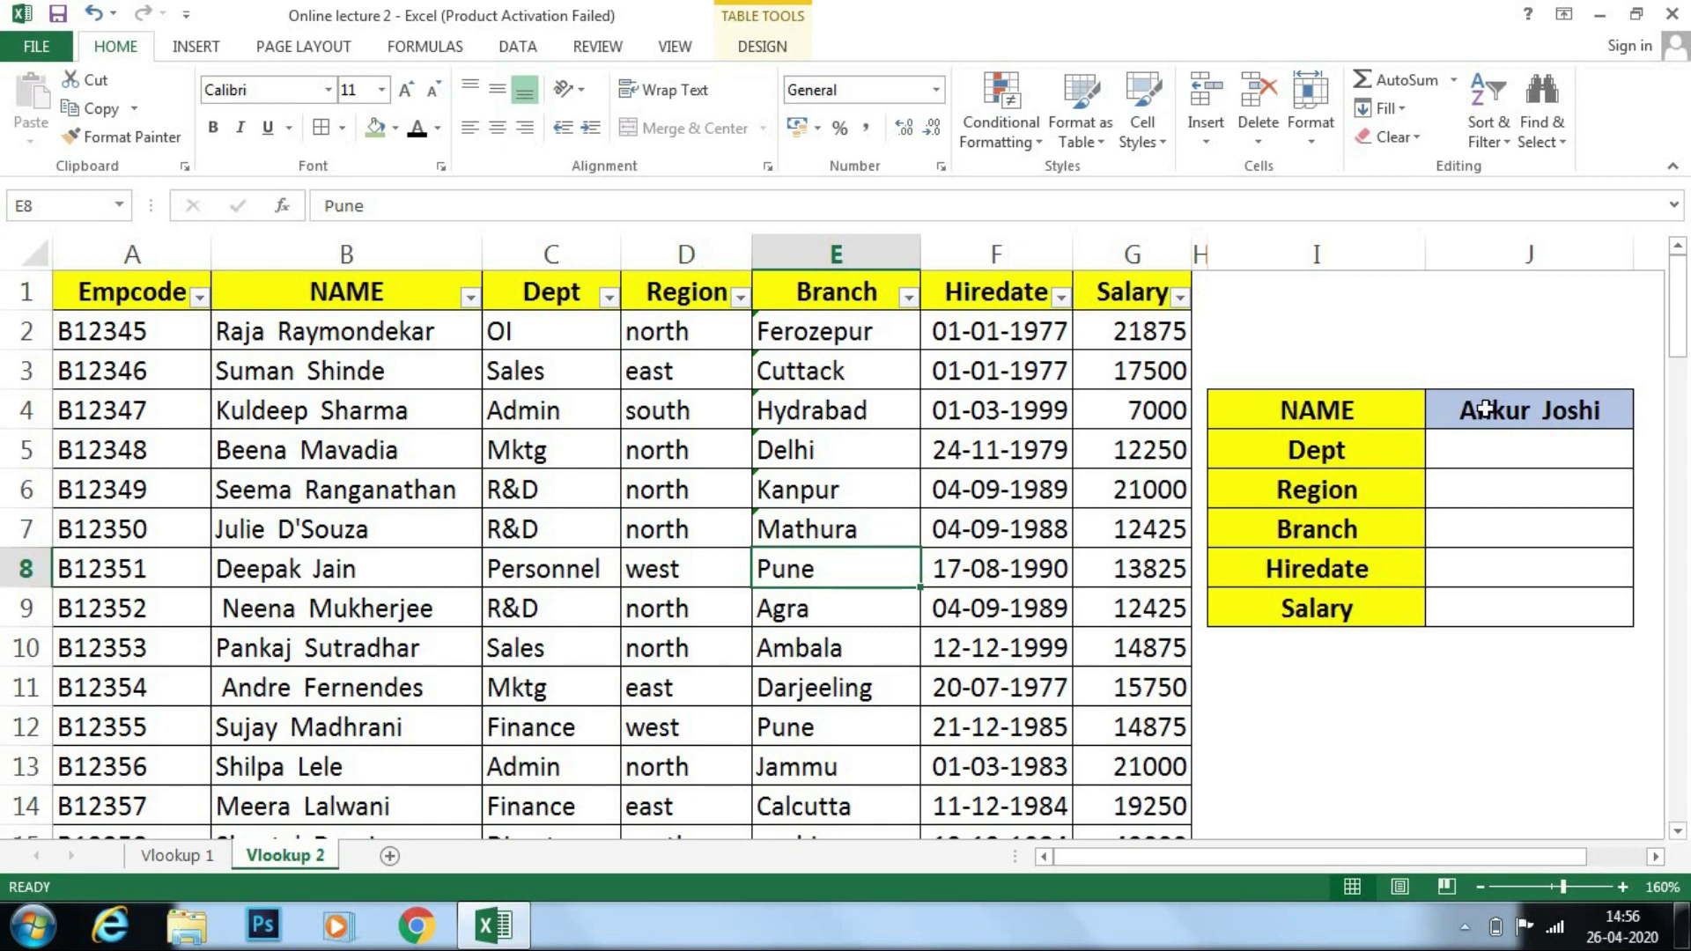
# Step: Choose a different employee from the name list in J4
pyautogui.doubleClick(1536, 410)
pyautogui.click(1648, 414)
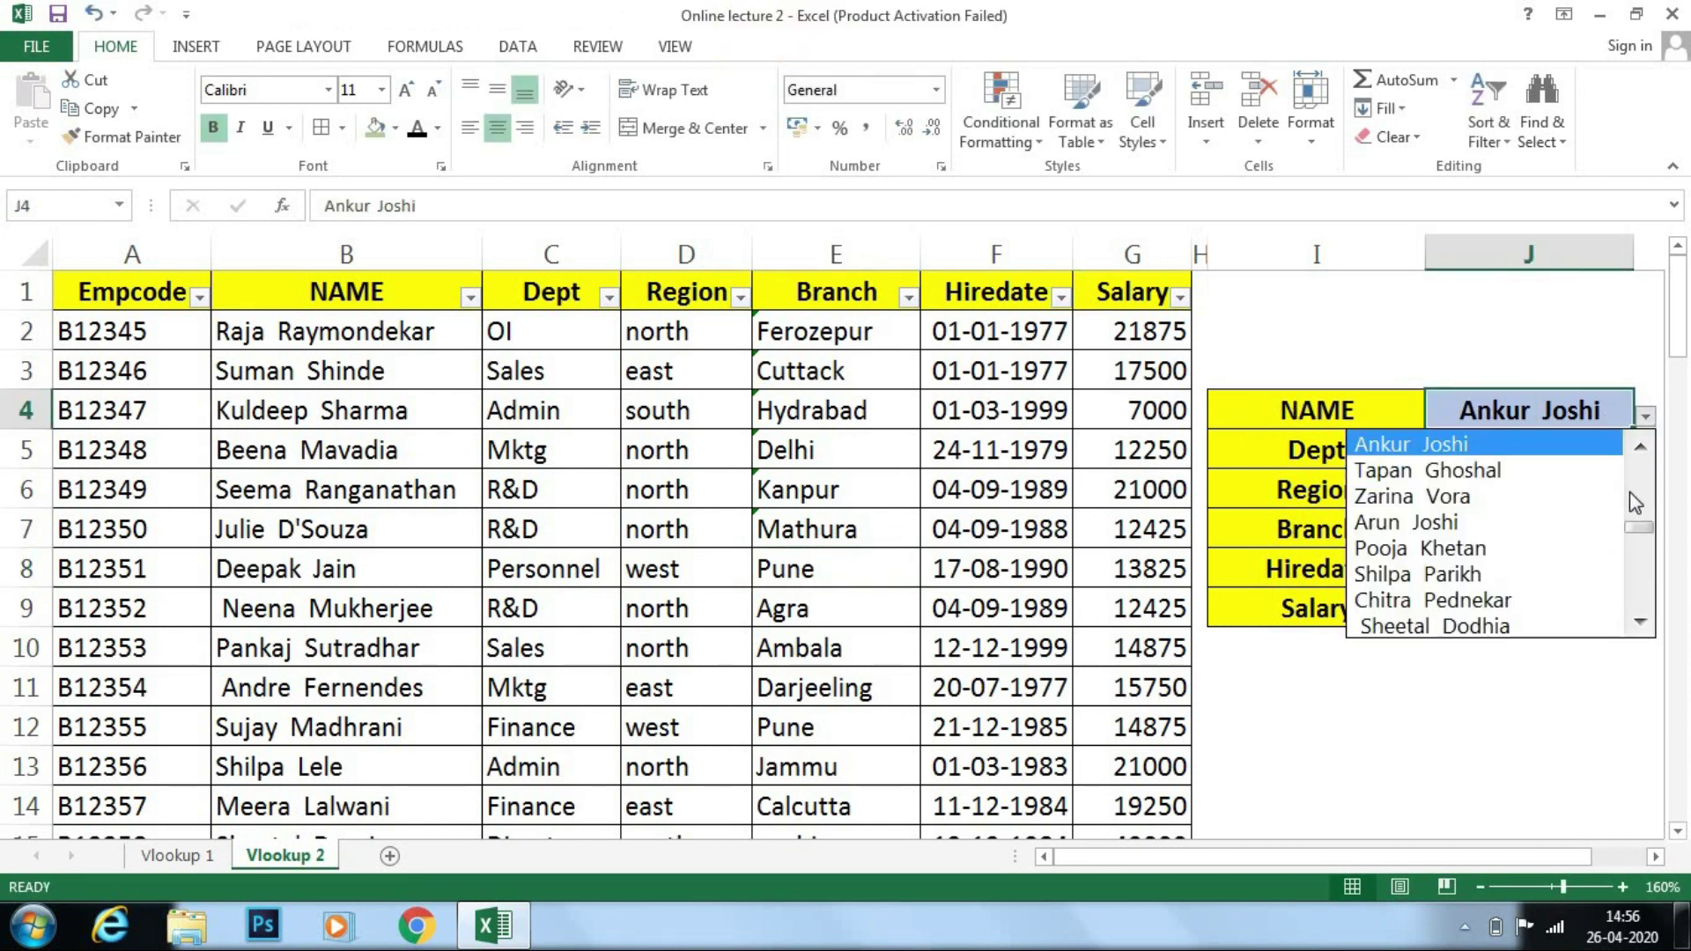
pyautogui.click(1462, 549)
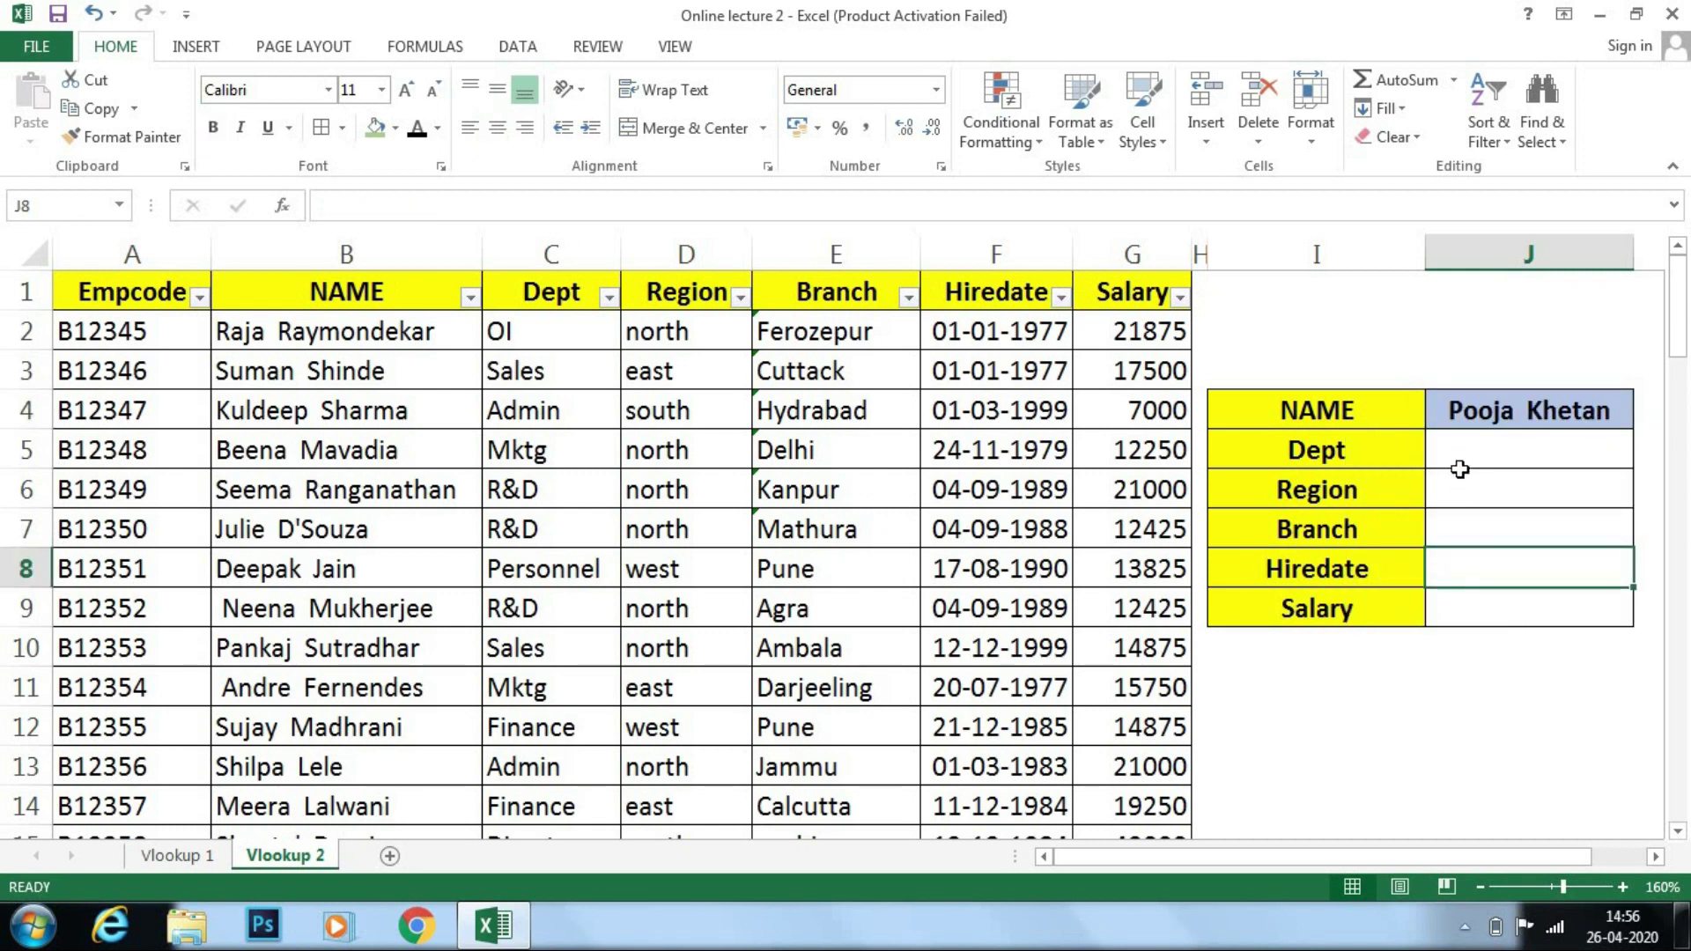
# Step: Go through the empty Dept, Region, Branch, Hiredate and Salary result cells J5 to J9
pyautogui.click(1543, 445)
pyautogui.doubleClick(1543, 445)
pyautogui.click(1488, 489)
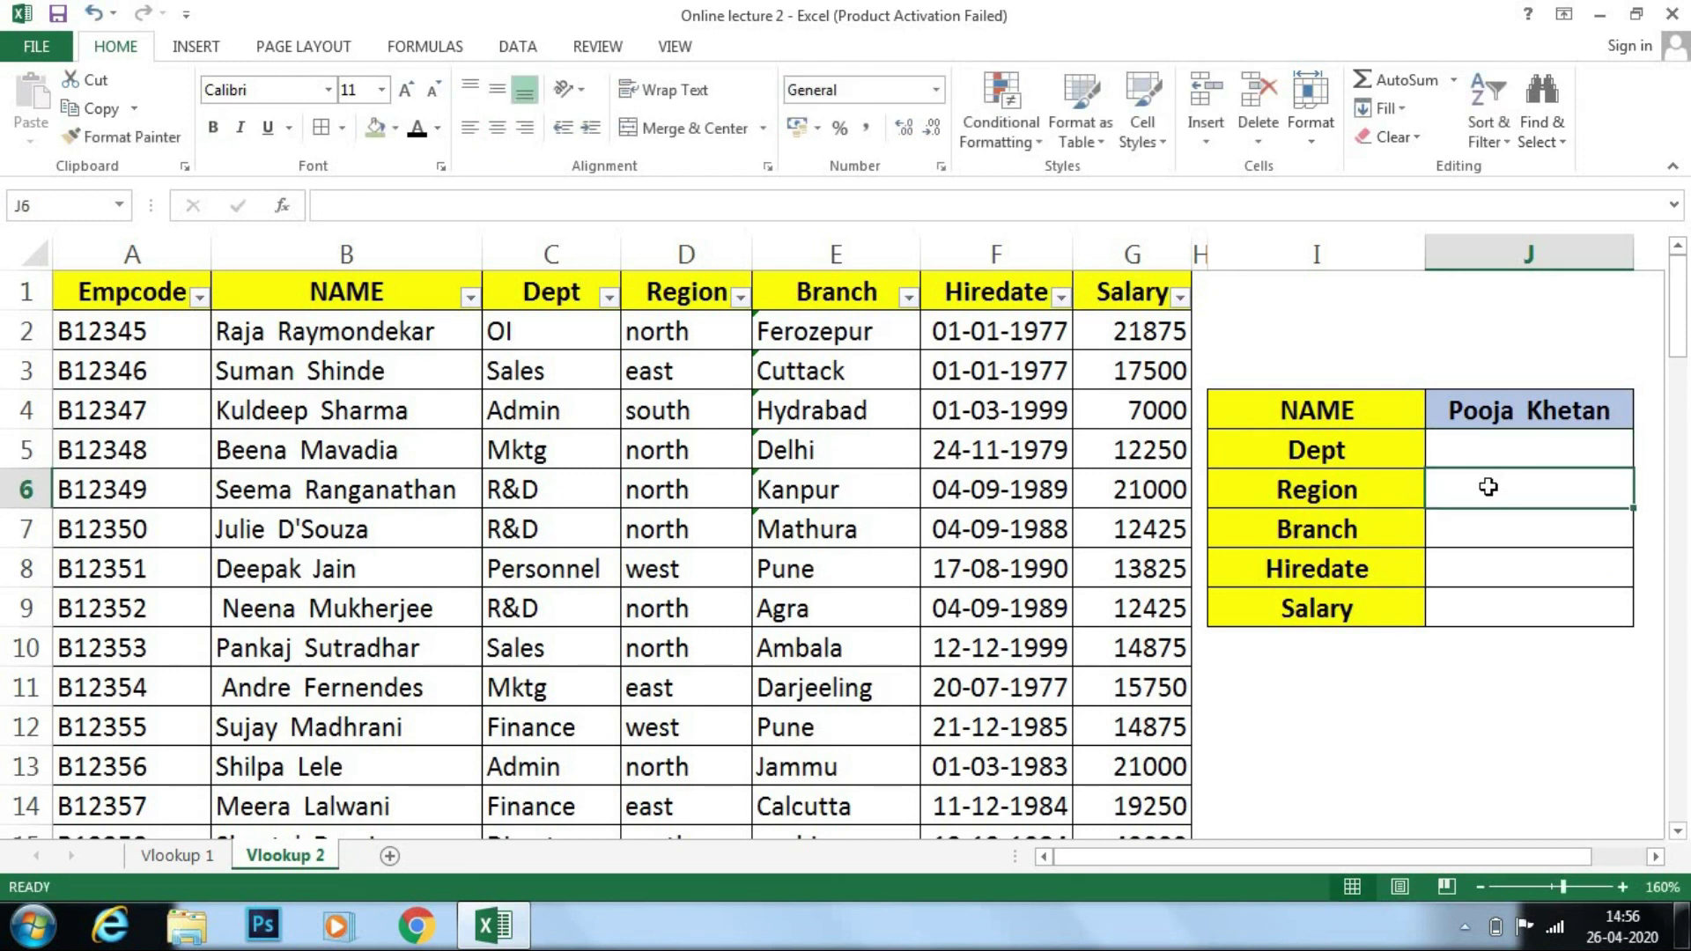
pyautogui.click(1485, 522)
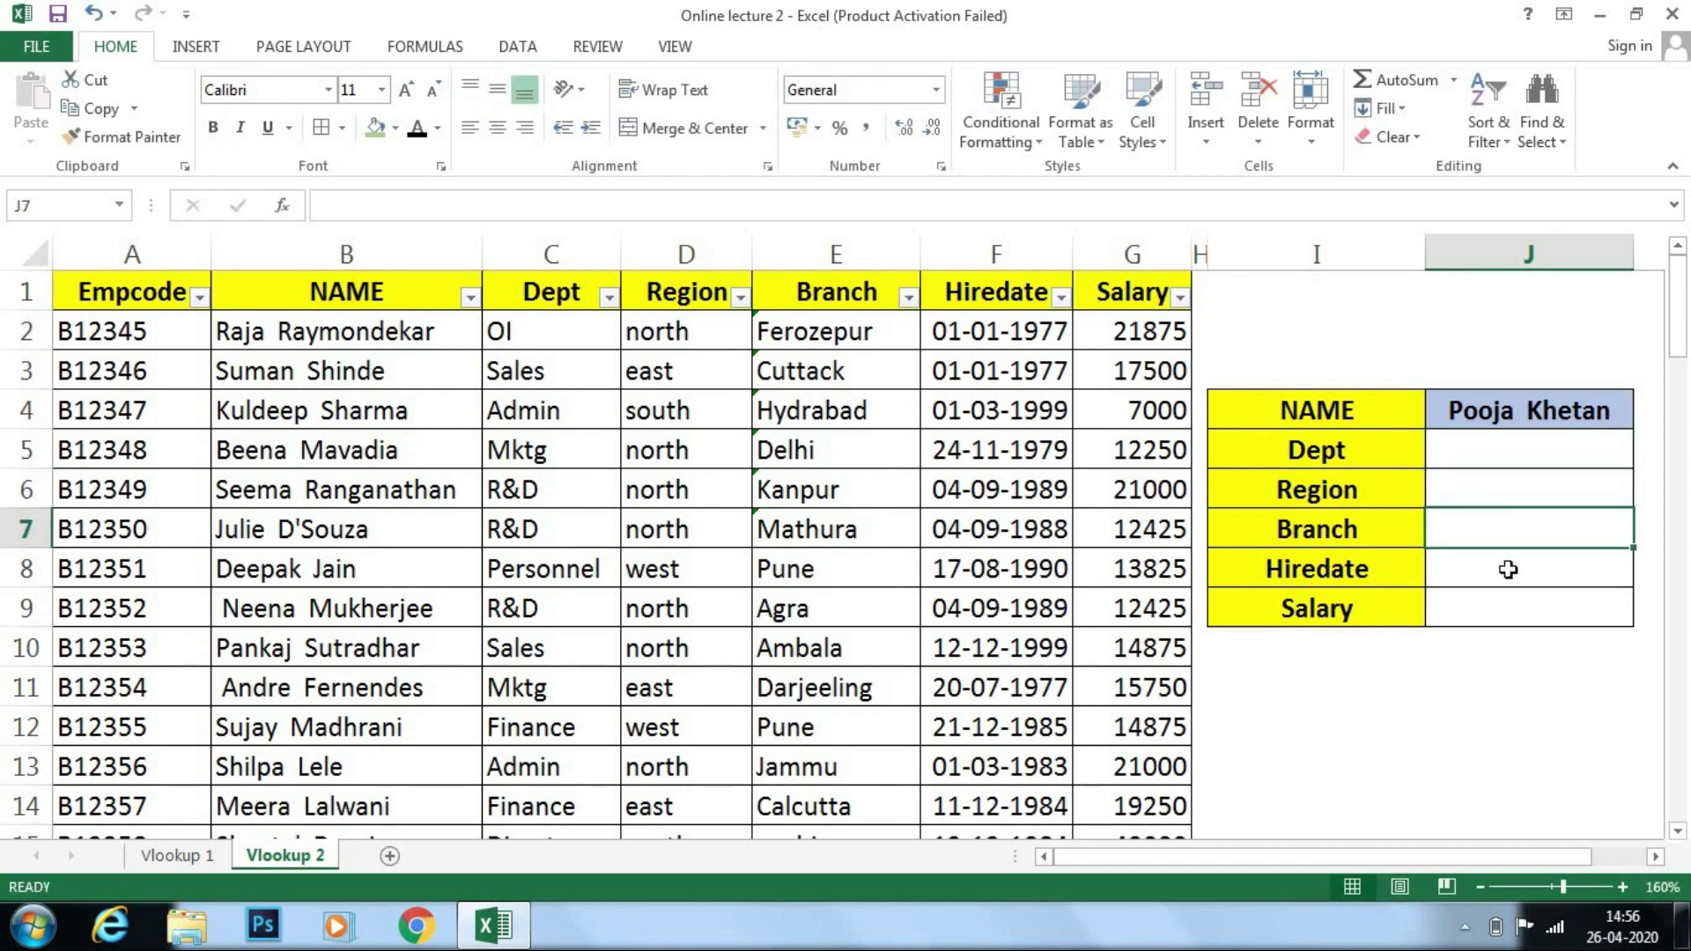
pyautogui.click(1508, 566)
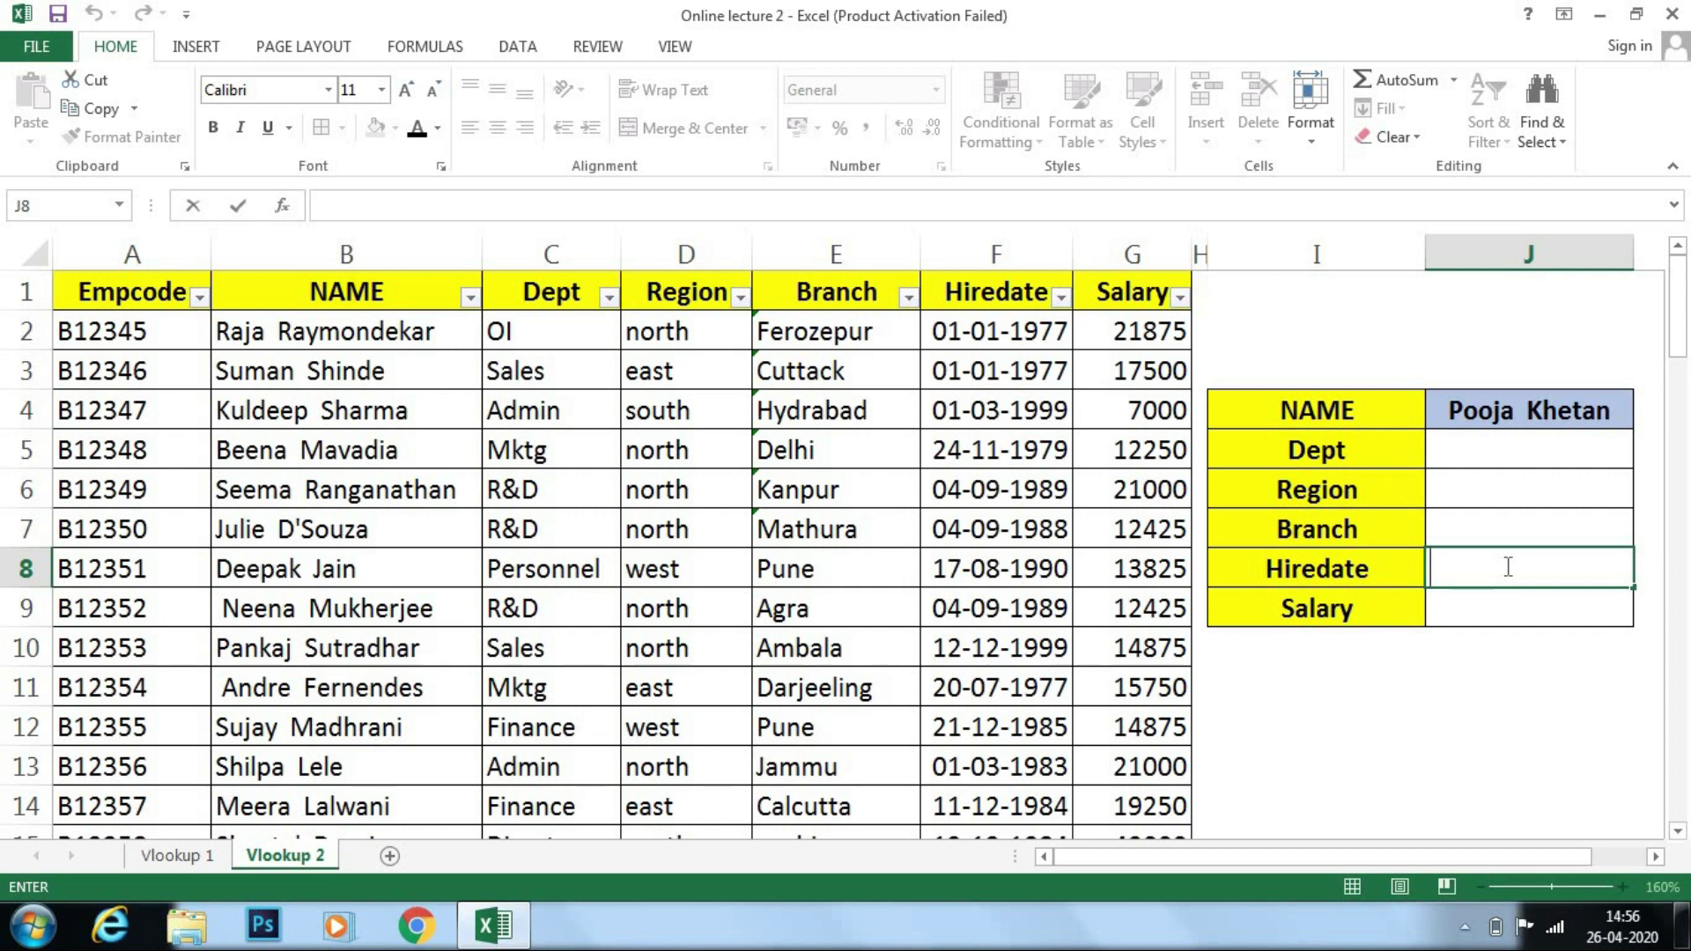
pyautogui.click(1499, 612)
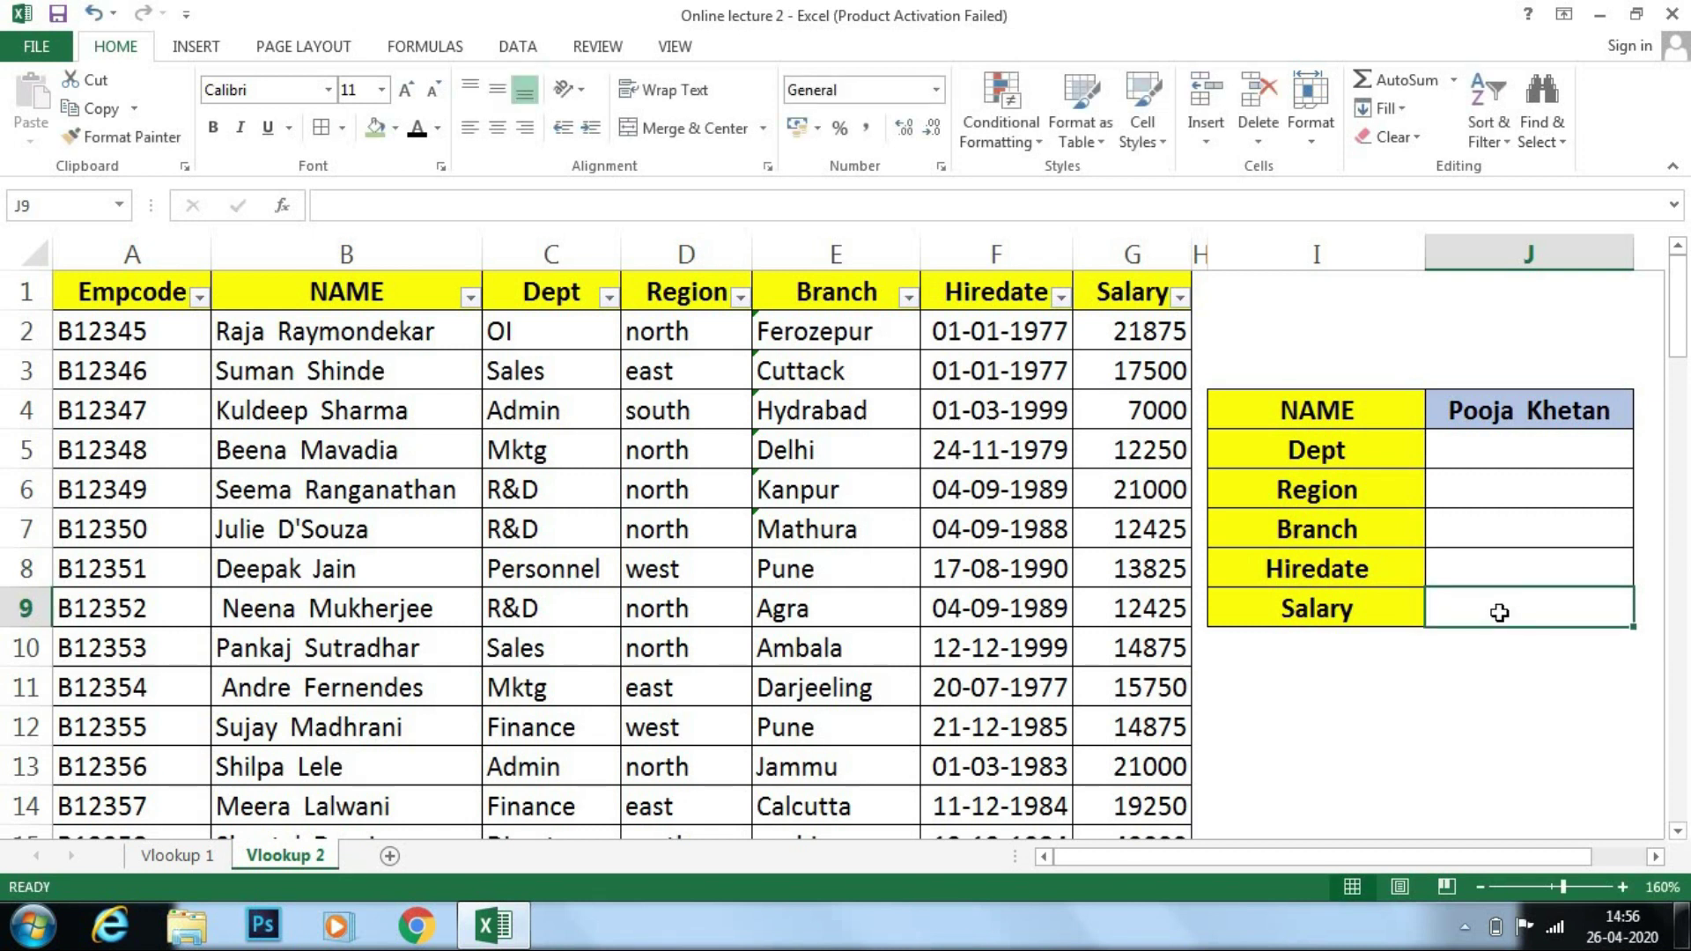
pyautogui.click(1543, 440)
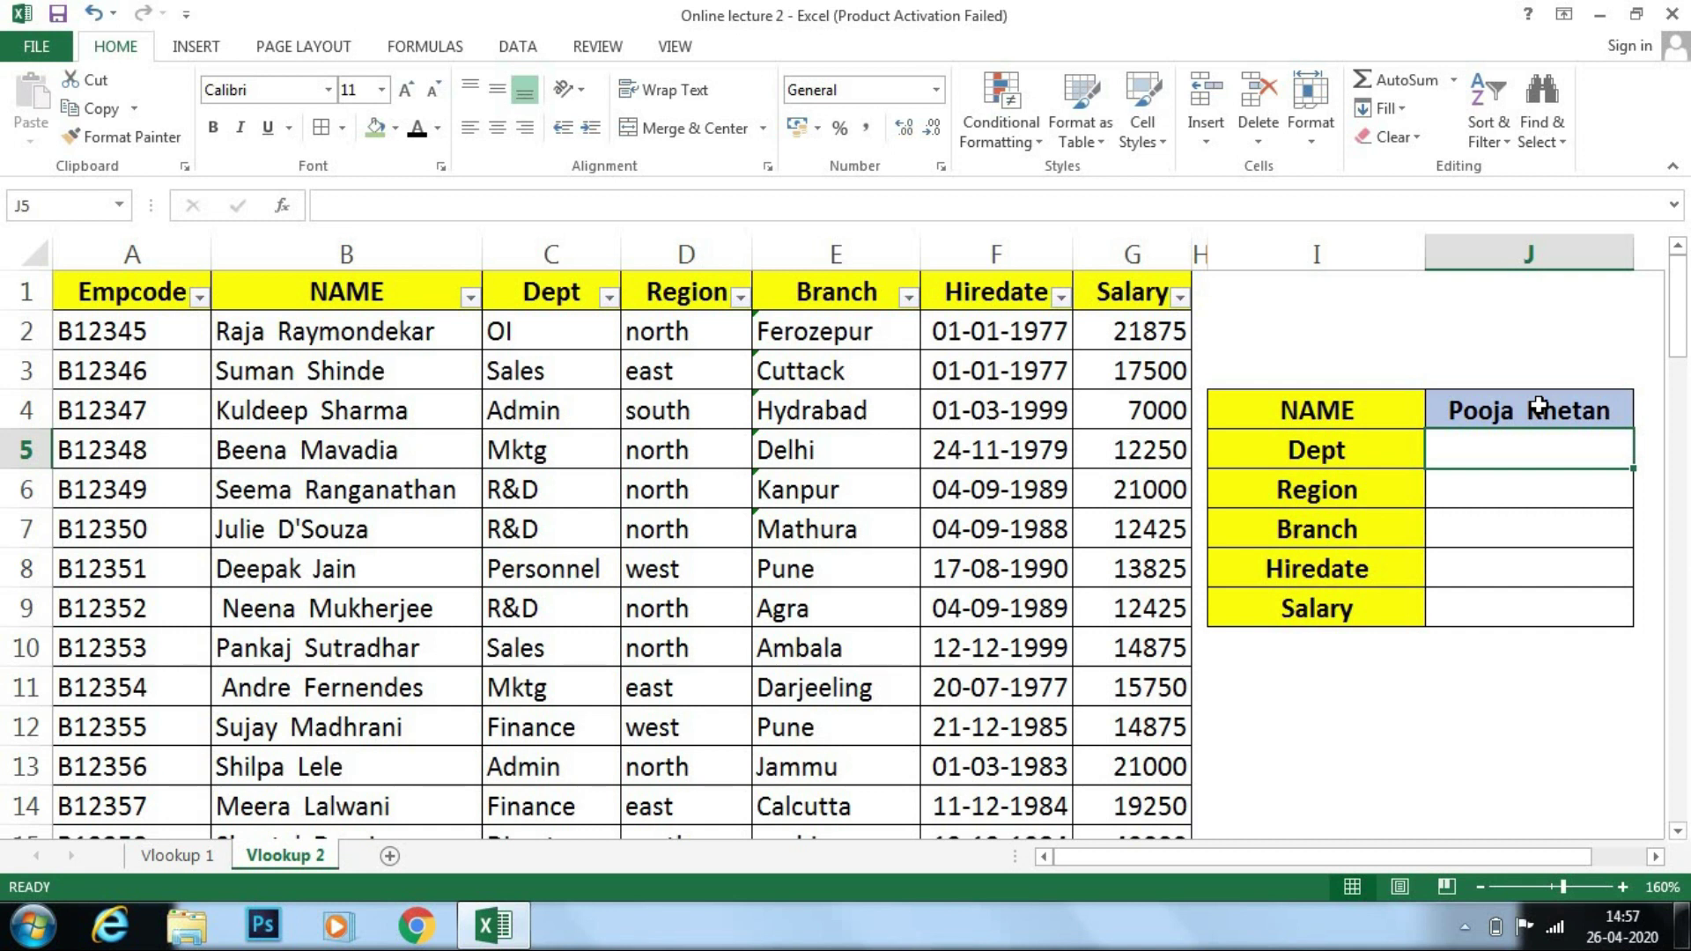
# Step: Review the percentage table, the company ratings and the % and REMARK columns on Vlookup 1, and return to Vlookup 2
pyautogui.click(163, 859)
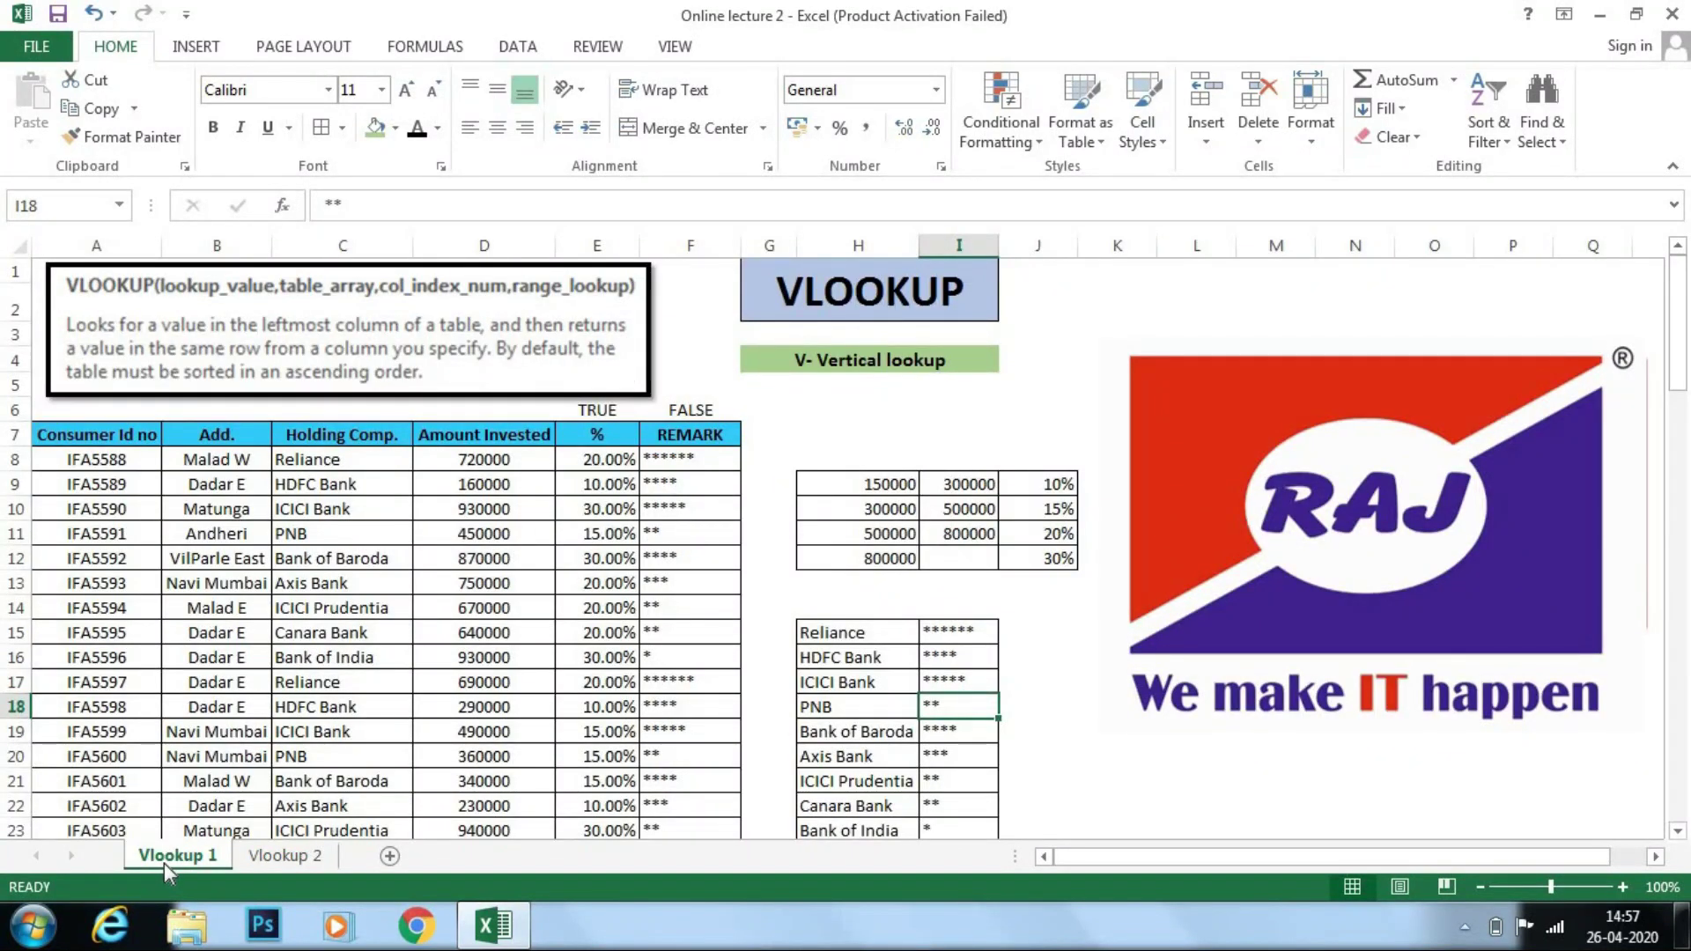
pyautogui.moveTo(819, 484); pyautogui.dragTo(1032, 551)
pyautogui.moveTo(868, 609); pyautogui.dragTo(955, 710)
pyautogui.click(894, 502)
pyautogui.click(891, 557)
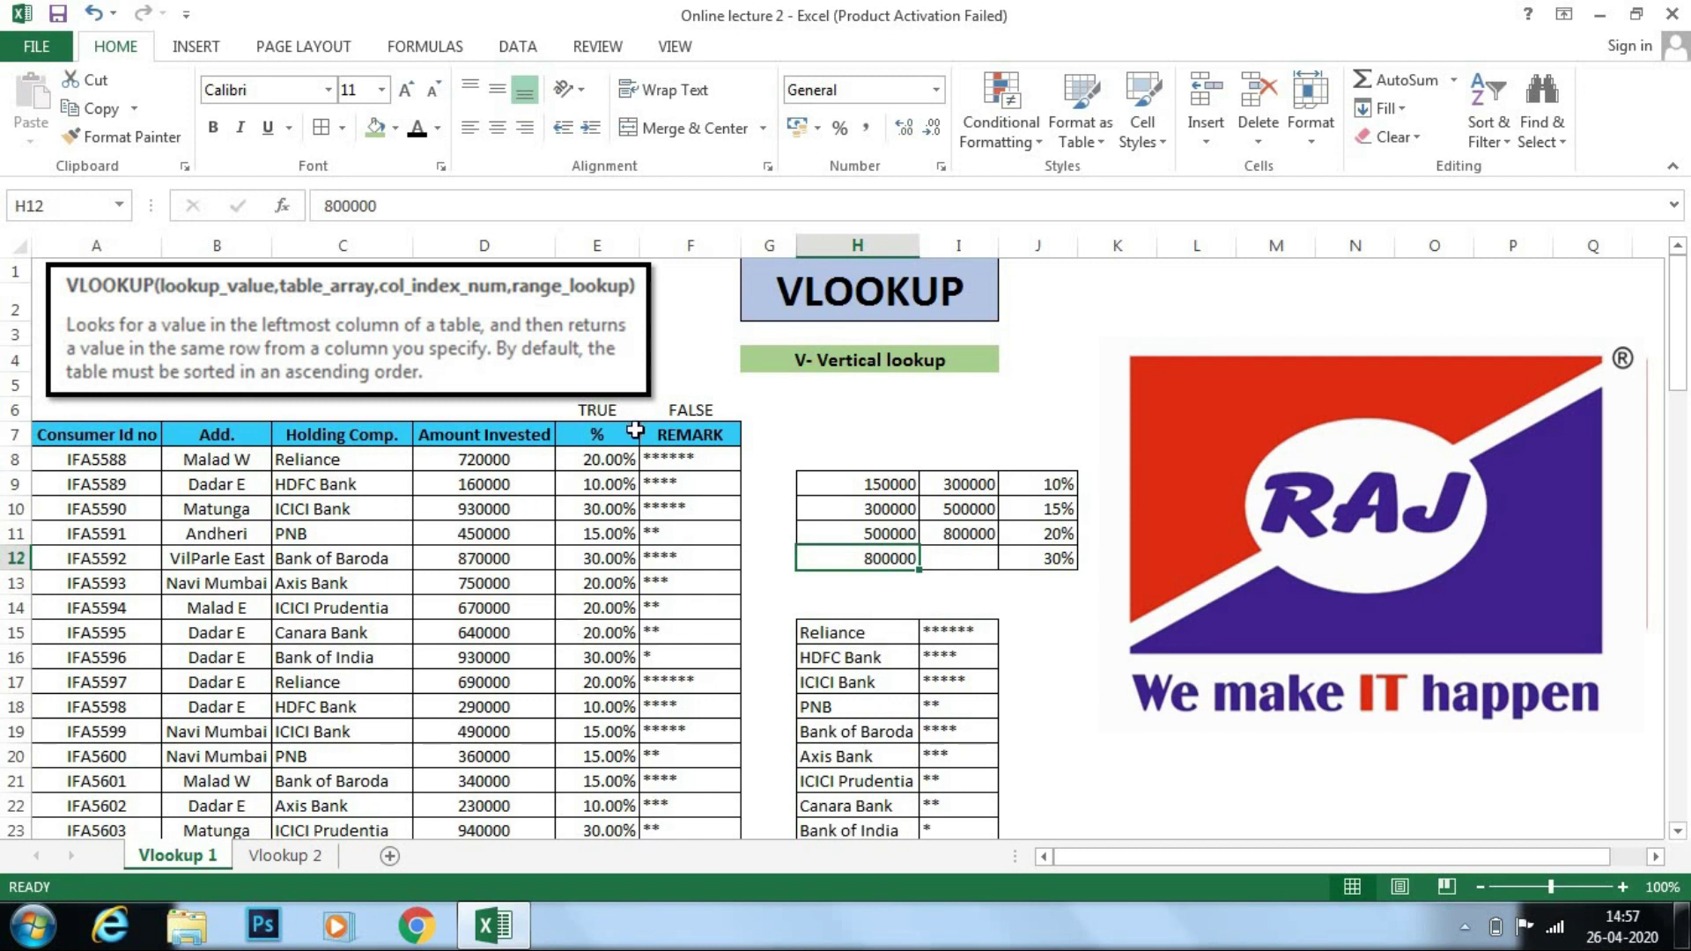
pyautogui.moveTo(627, 473); pyautogui.dragTo(627, 556)
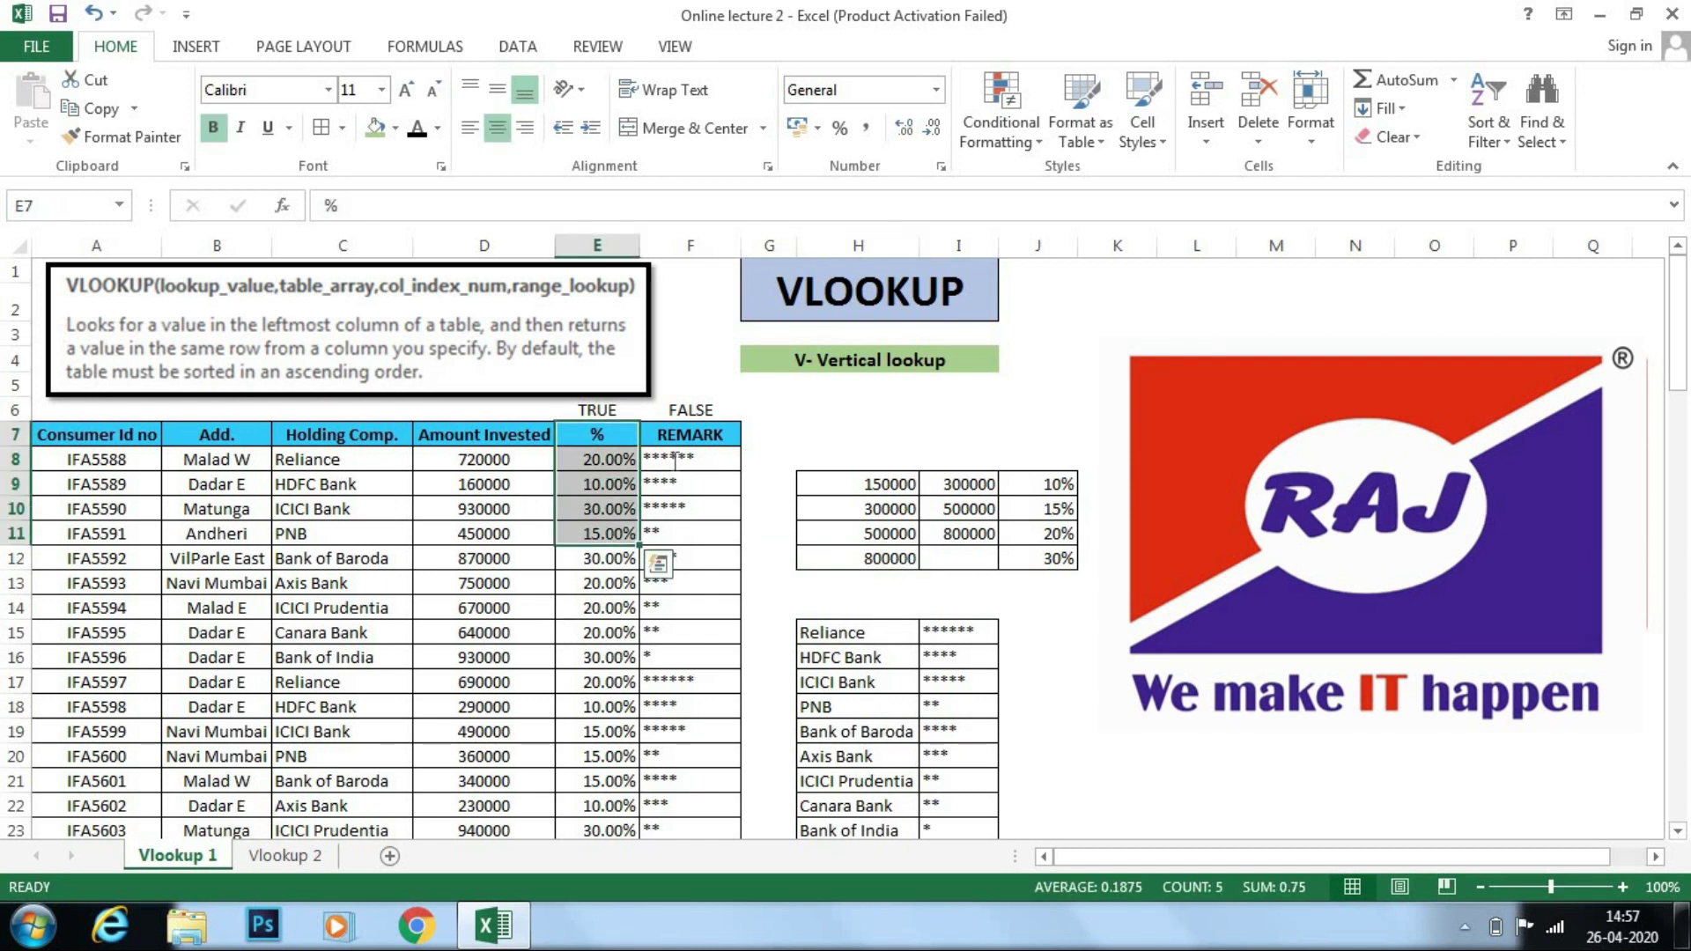
pyautogui.doubleClick(670, 459)
pyautogui.click(819, 412)
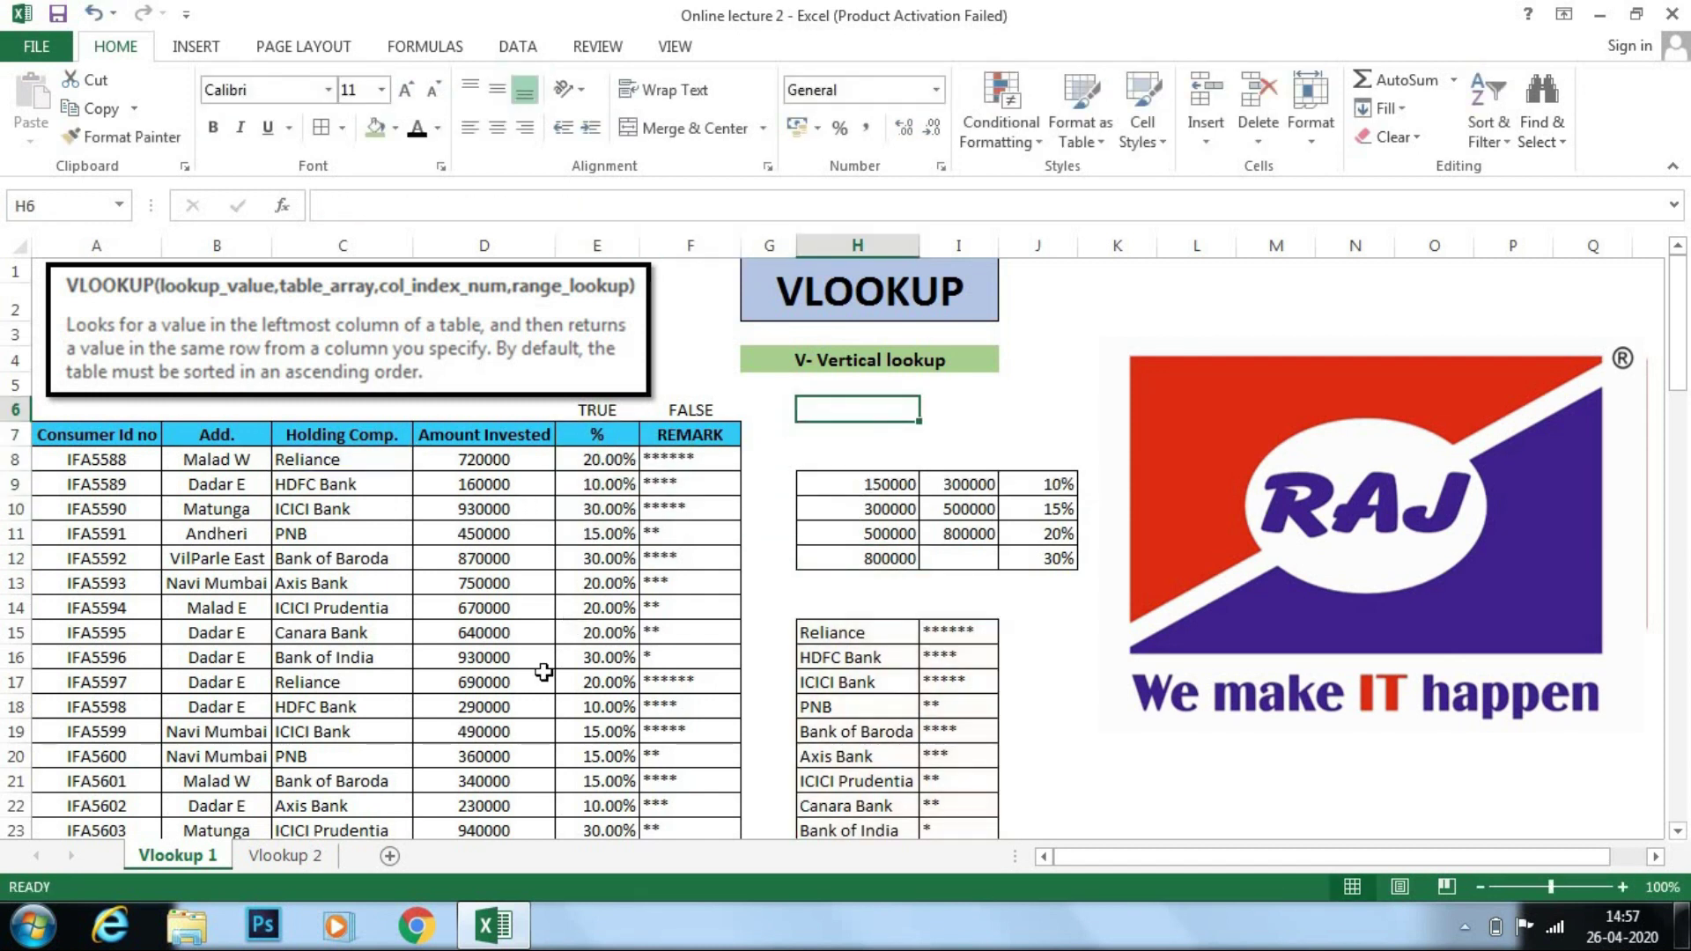
pyautogui.click(317, 856)
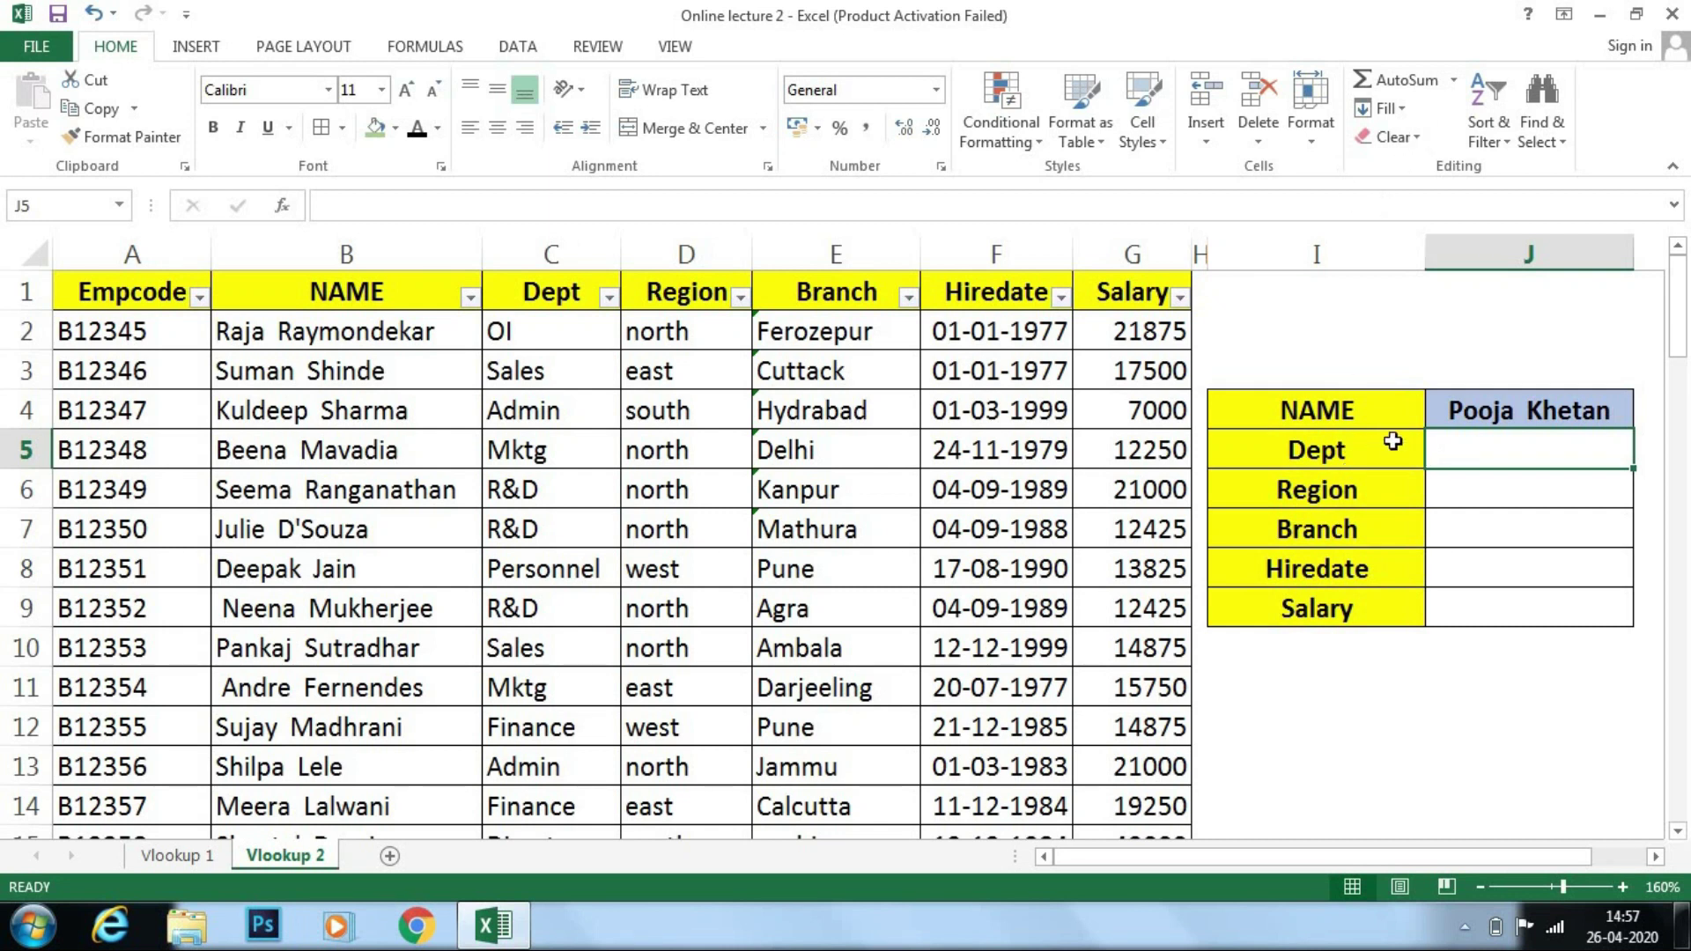
# Step: Start a VLOOKUP formula in the Dept cell J5 with the employee name in J4 as lookup value
pyautogui.click(1399, 440)
pyautogui.click(1526, 442)
pyautogui.write('=vl')
pyautogui.press('Tab')
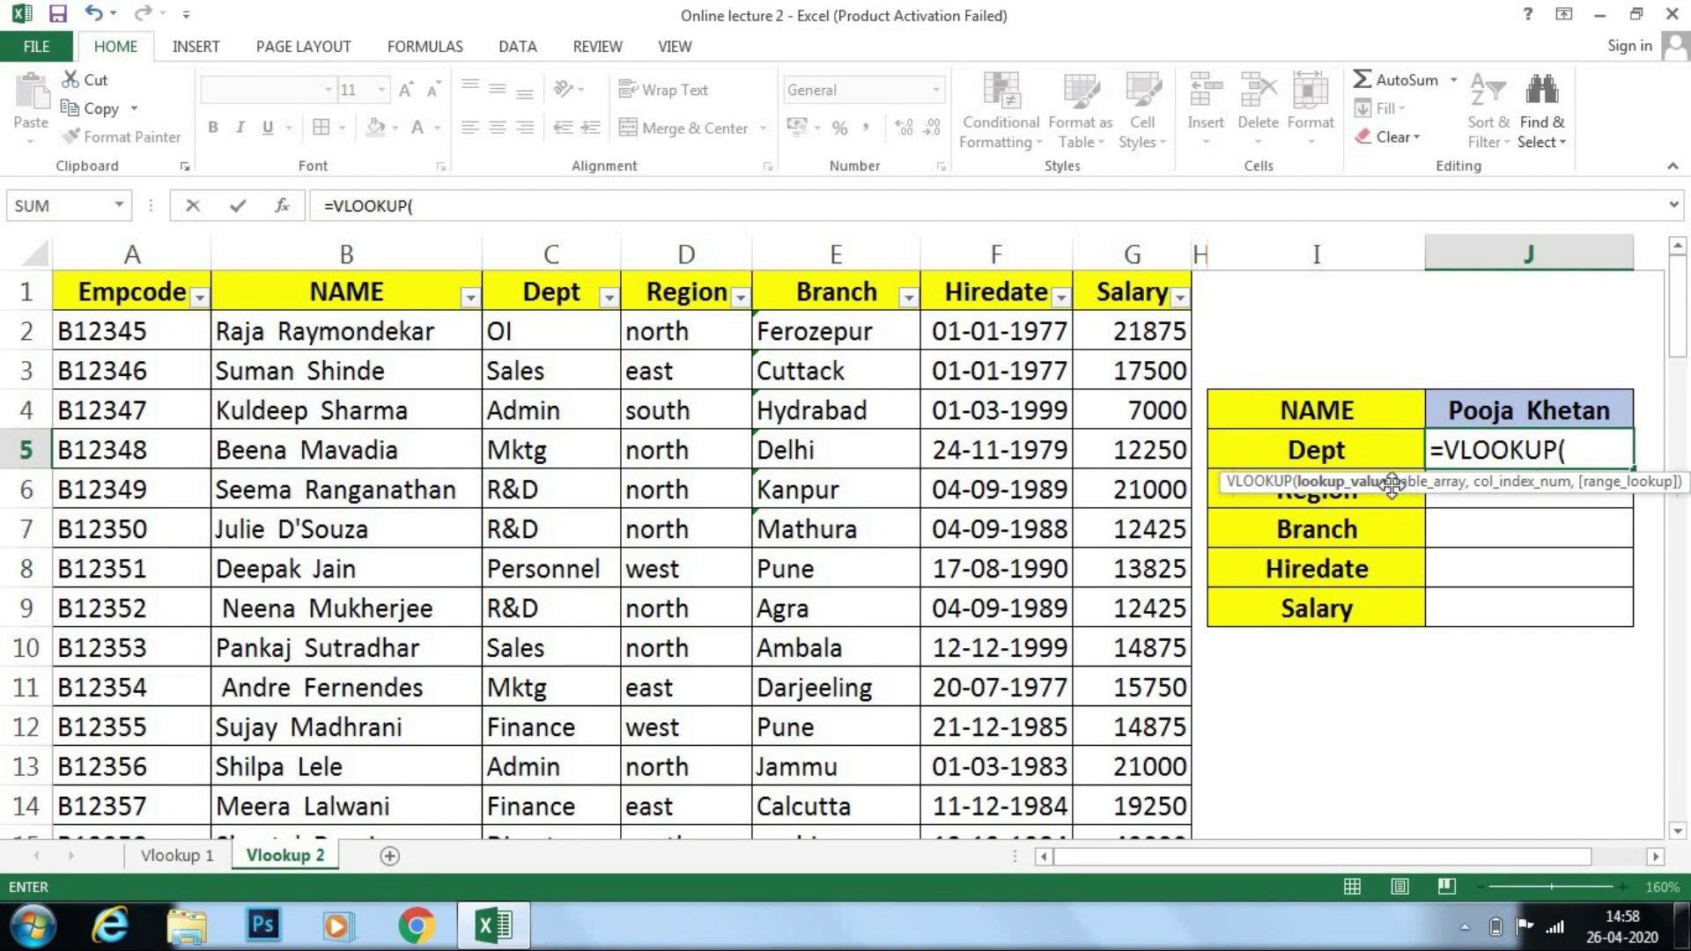
pyautogui.click(1601, 401)
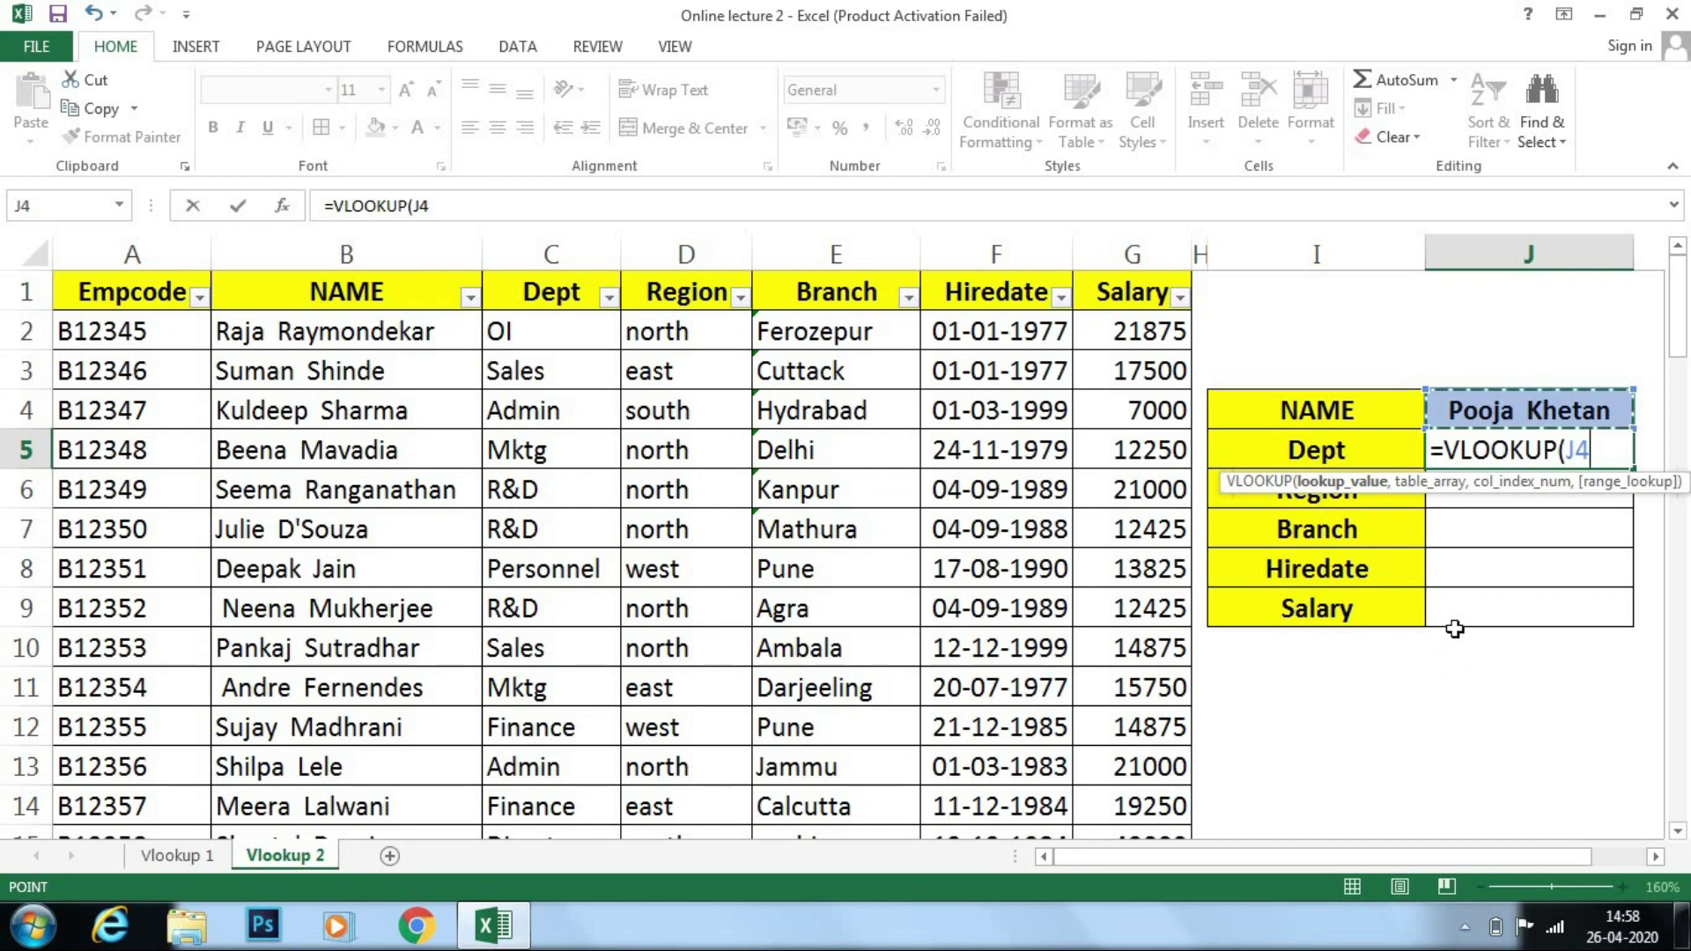
pyautogui.write(',')
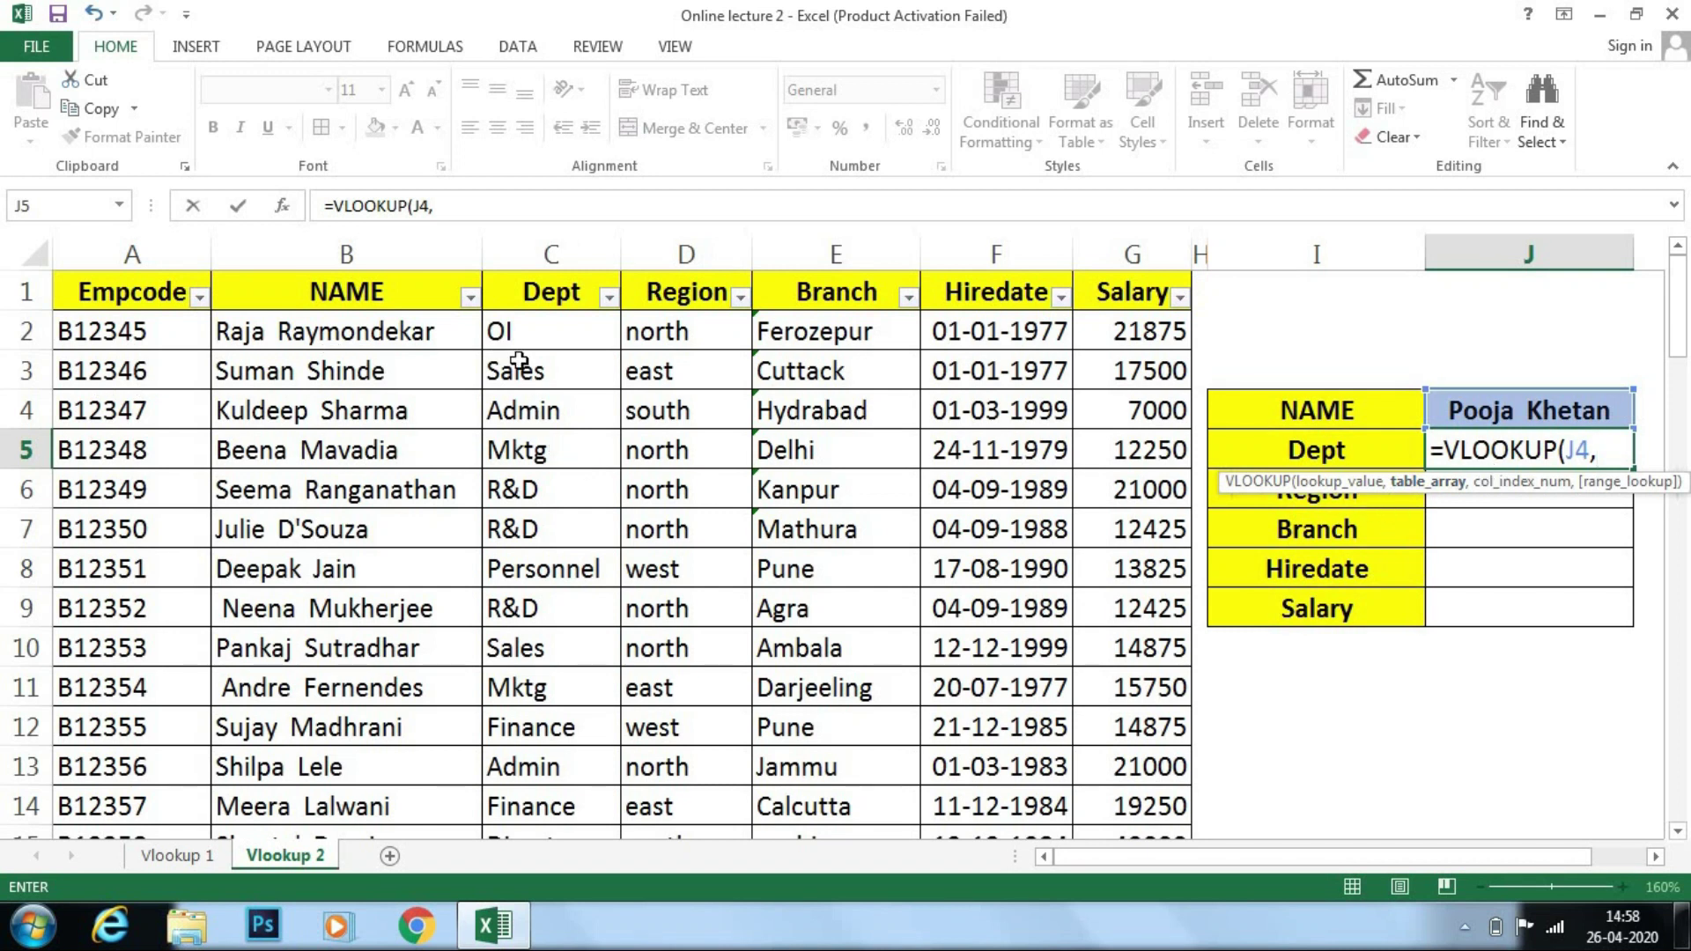
# Step: Set the formula's table array to the employee table's NAME through Salary columns, from the header row to the last record
pyautogui.click(347, 291)
pyautogui.keyDown('shift'); pyautogui.click(1132, 291); pyautogui.keyUp('shift')
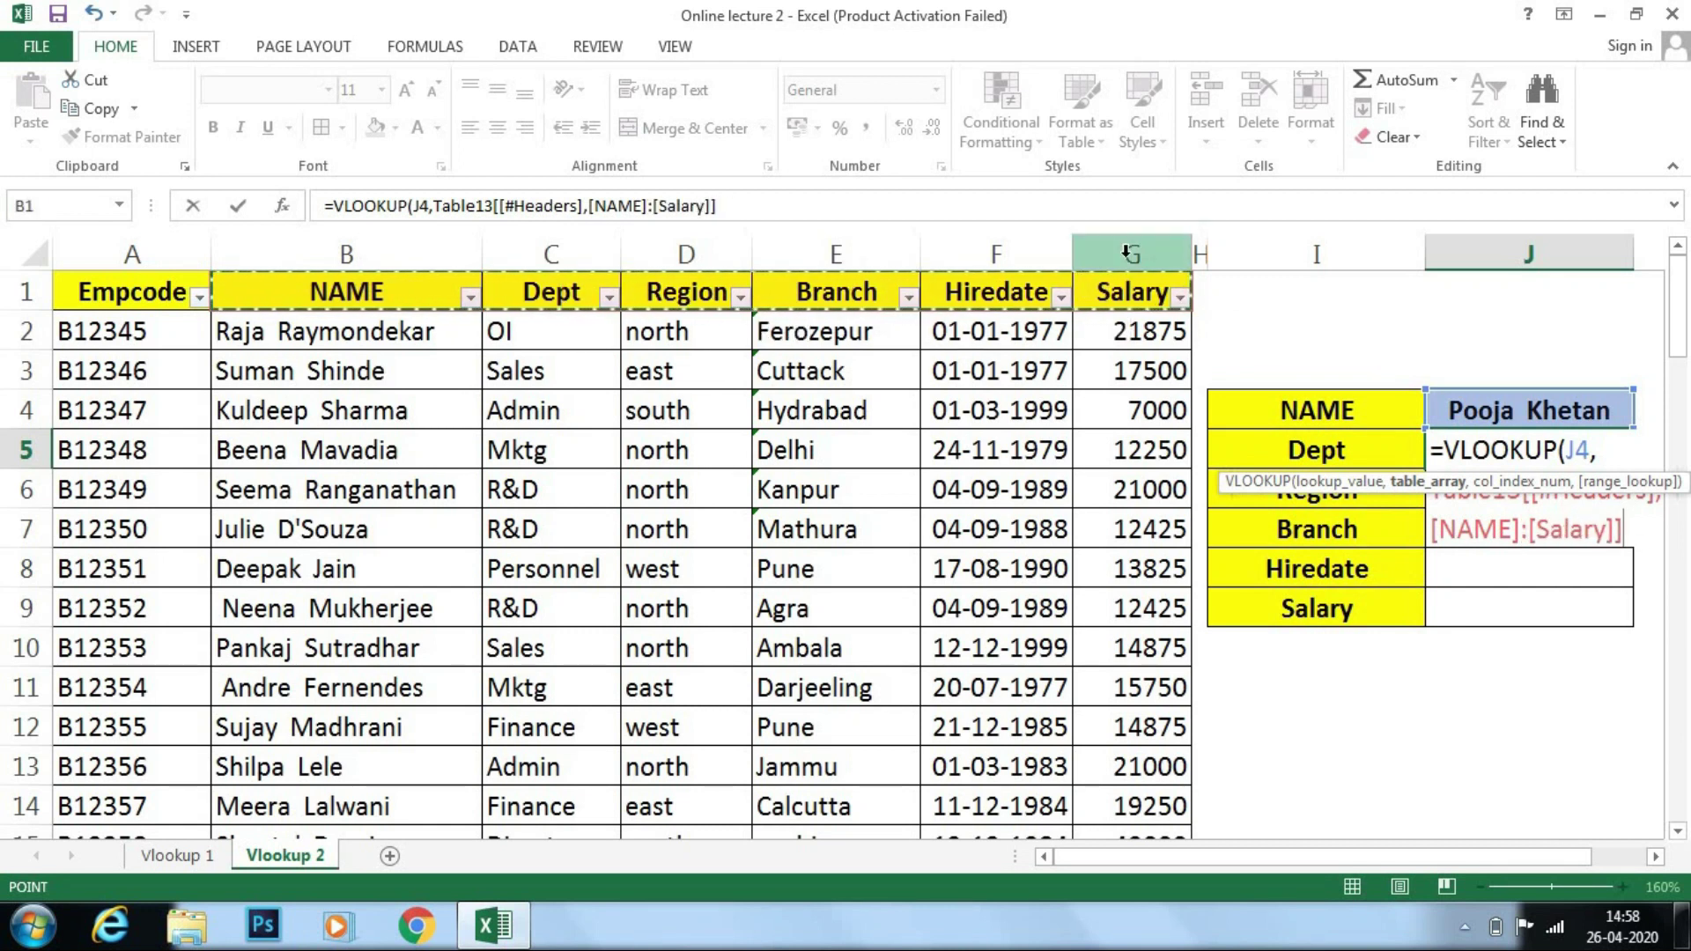
pyautogui.hotkey('ctrl', 'shift', 'Down')
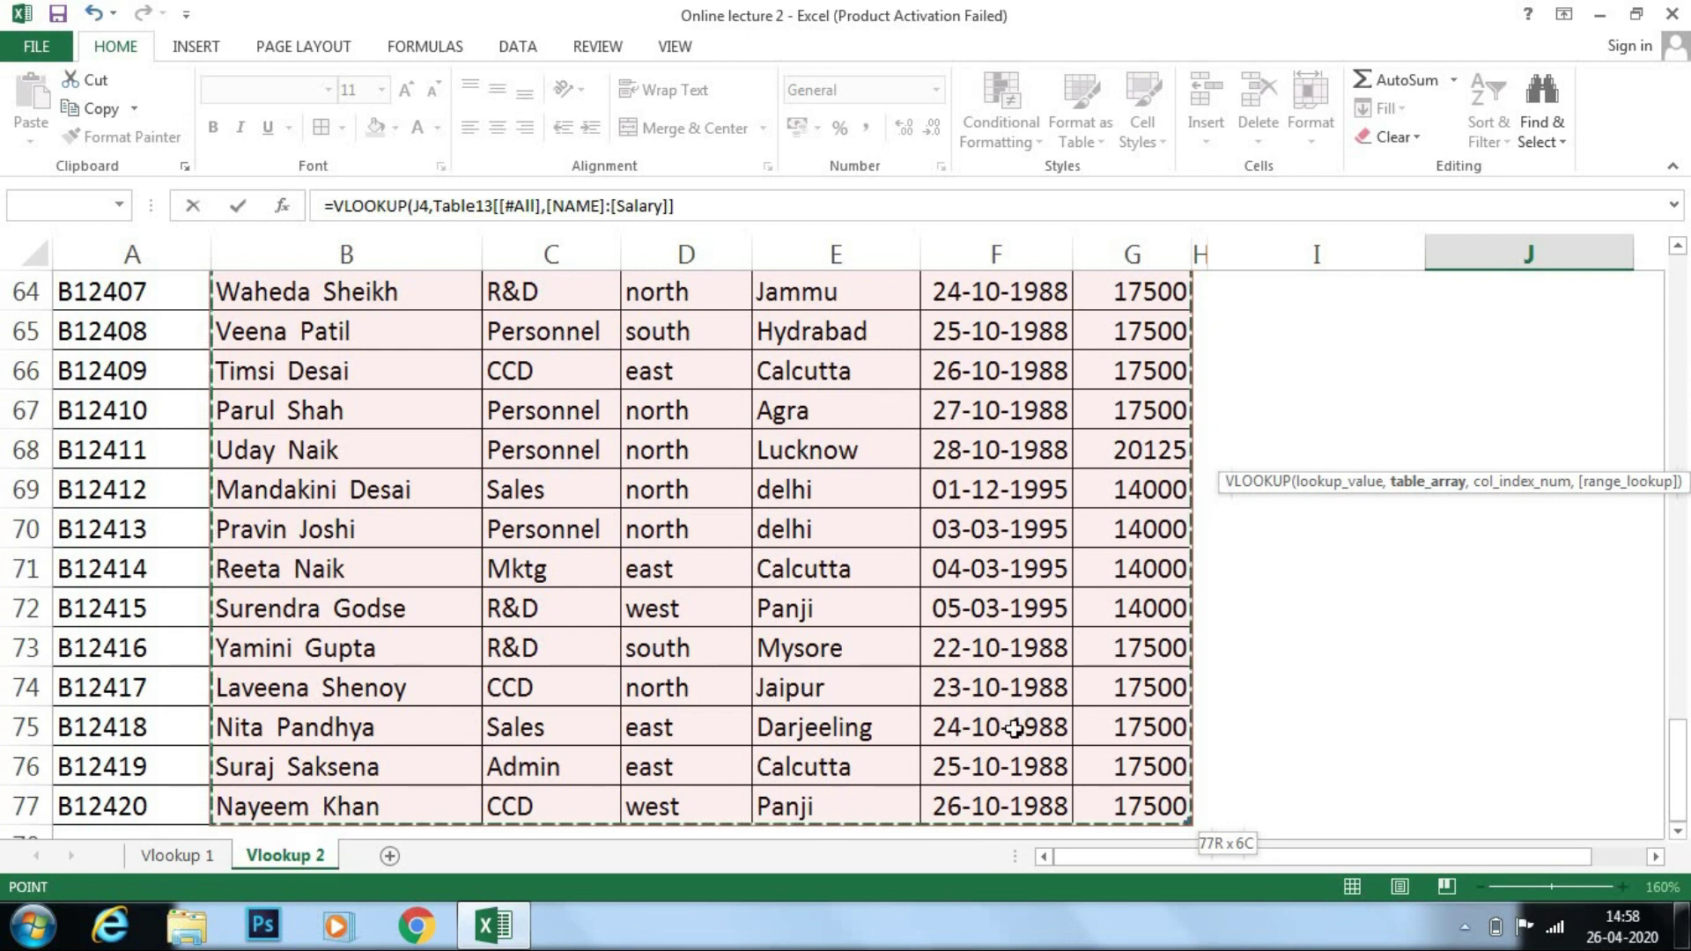
pyautogui.scroll(20, 1015, 728)
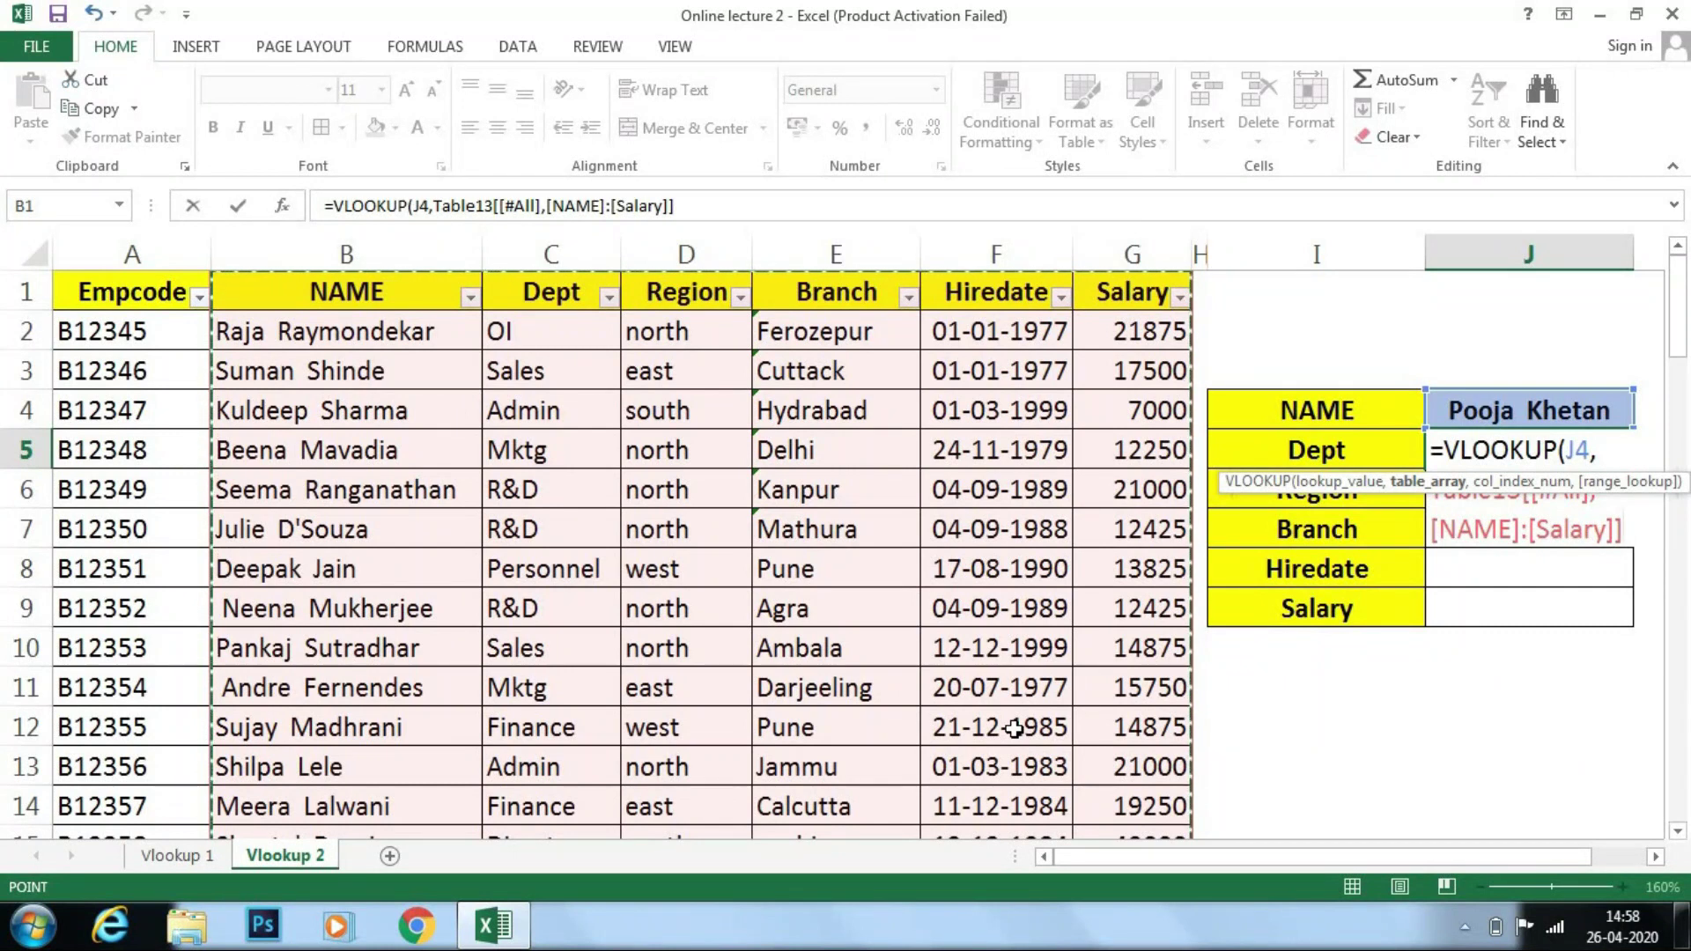
pyautogui.write(',')
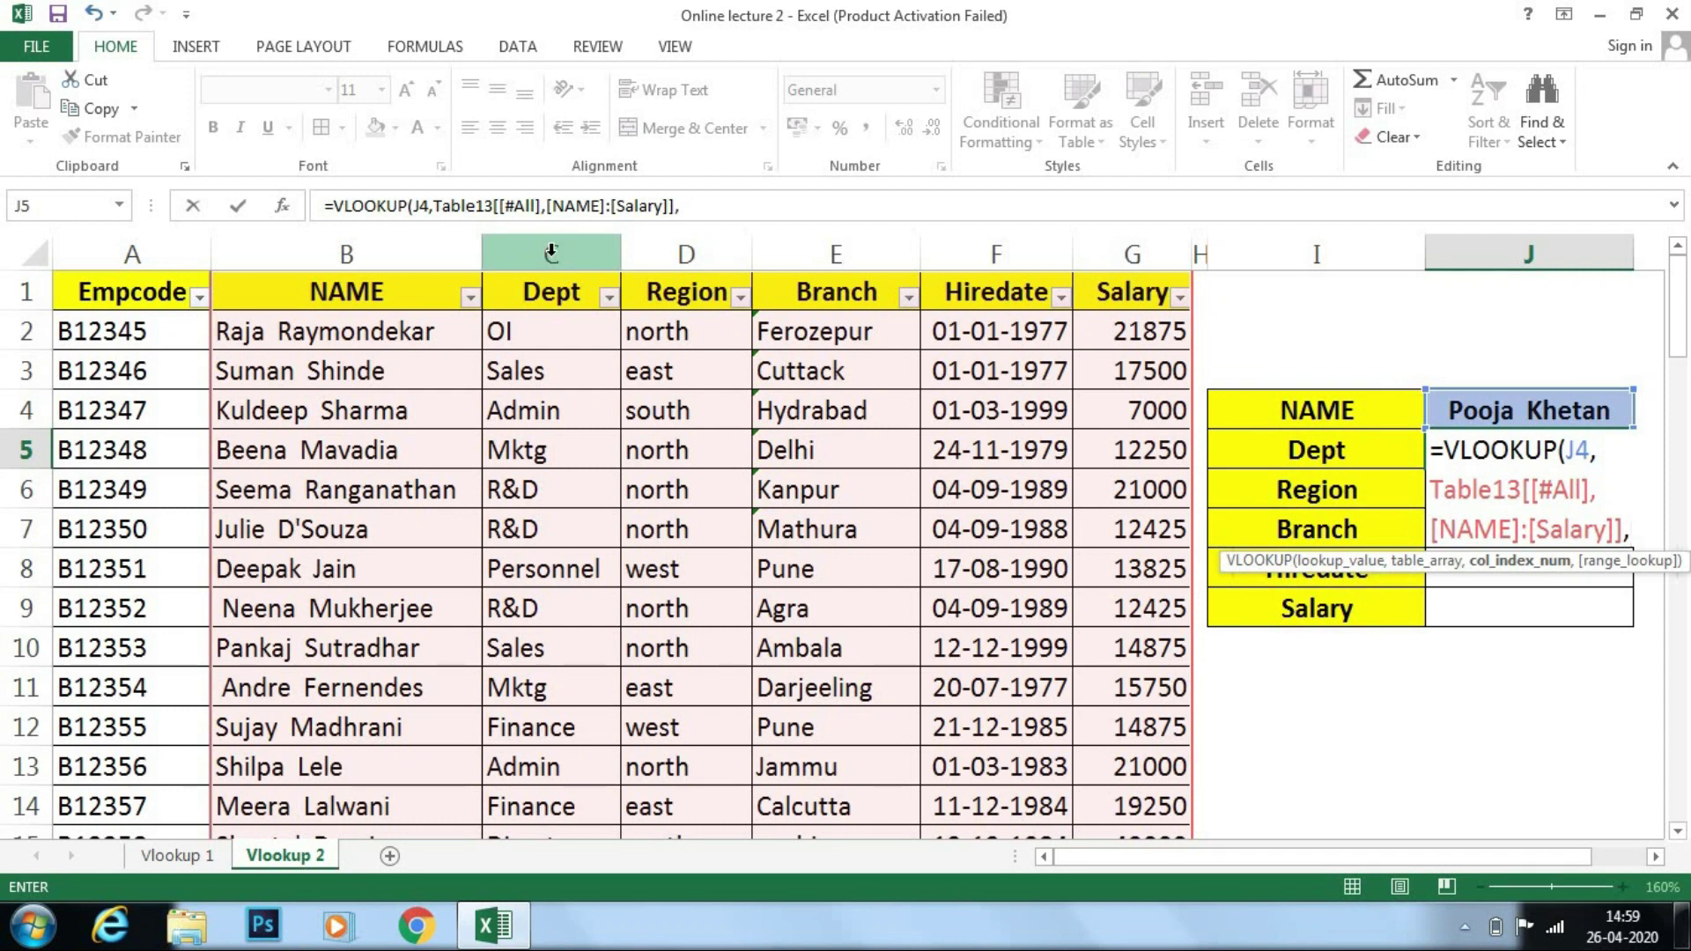
# Step: Complete the J5 formula with column index 2 and FALSE for an exact match
pyautogui.write('2,')
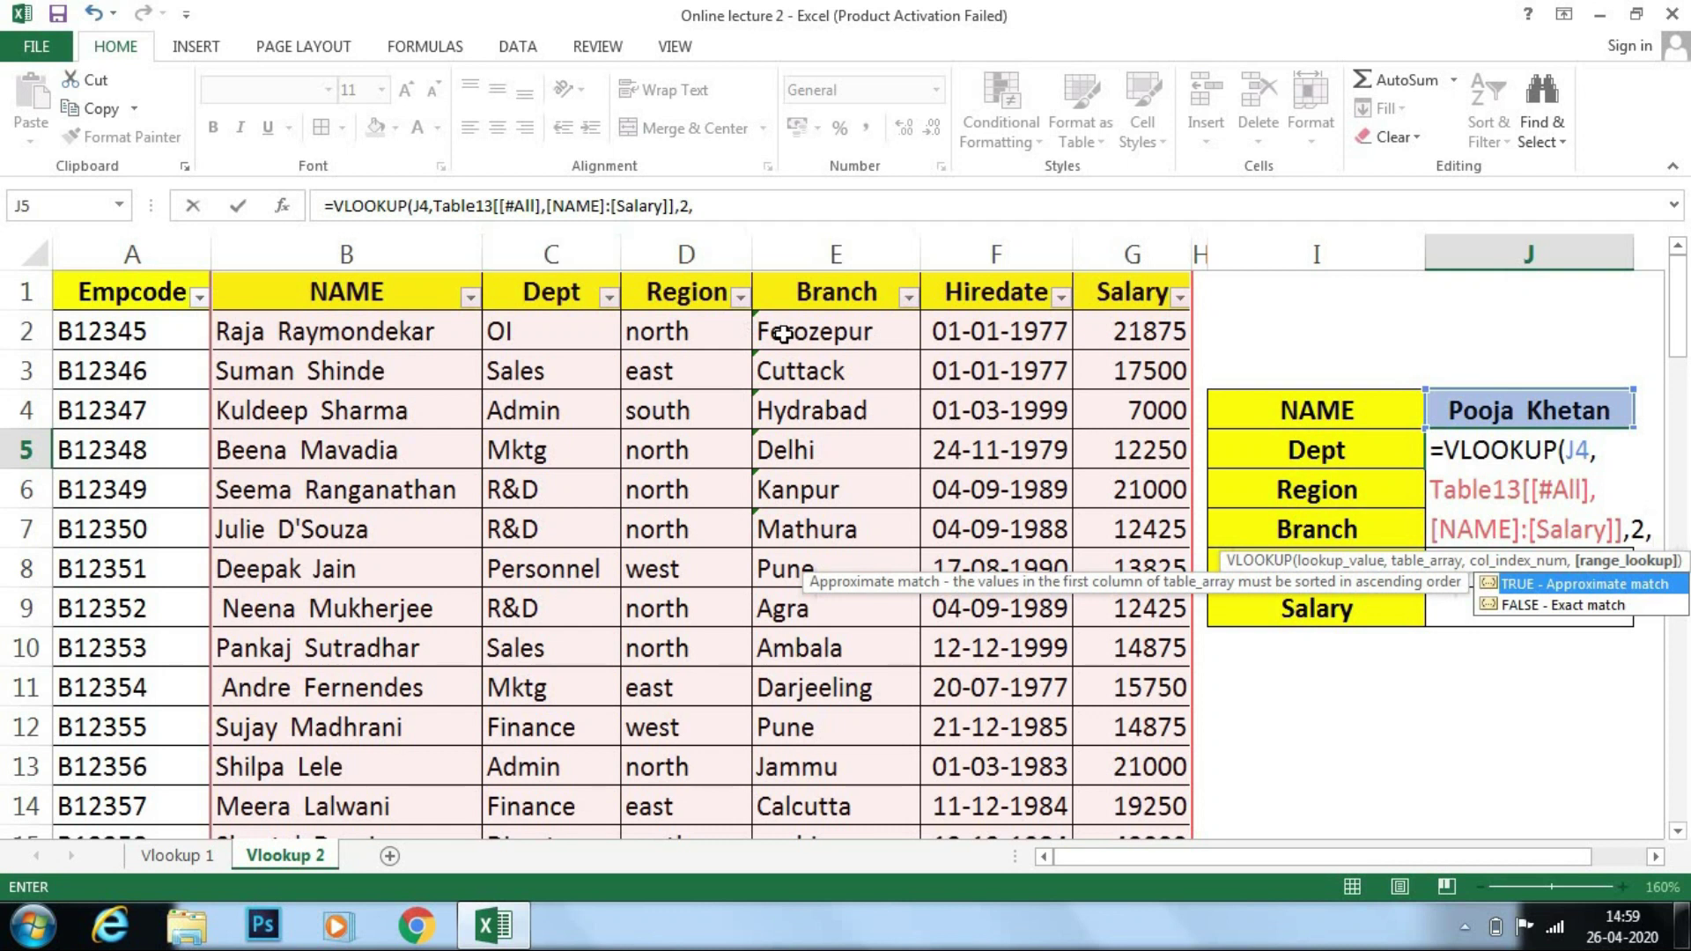
pyautogui.click(1516, 607)
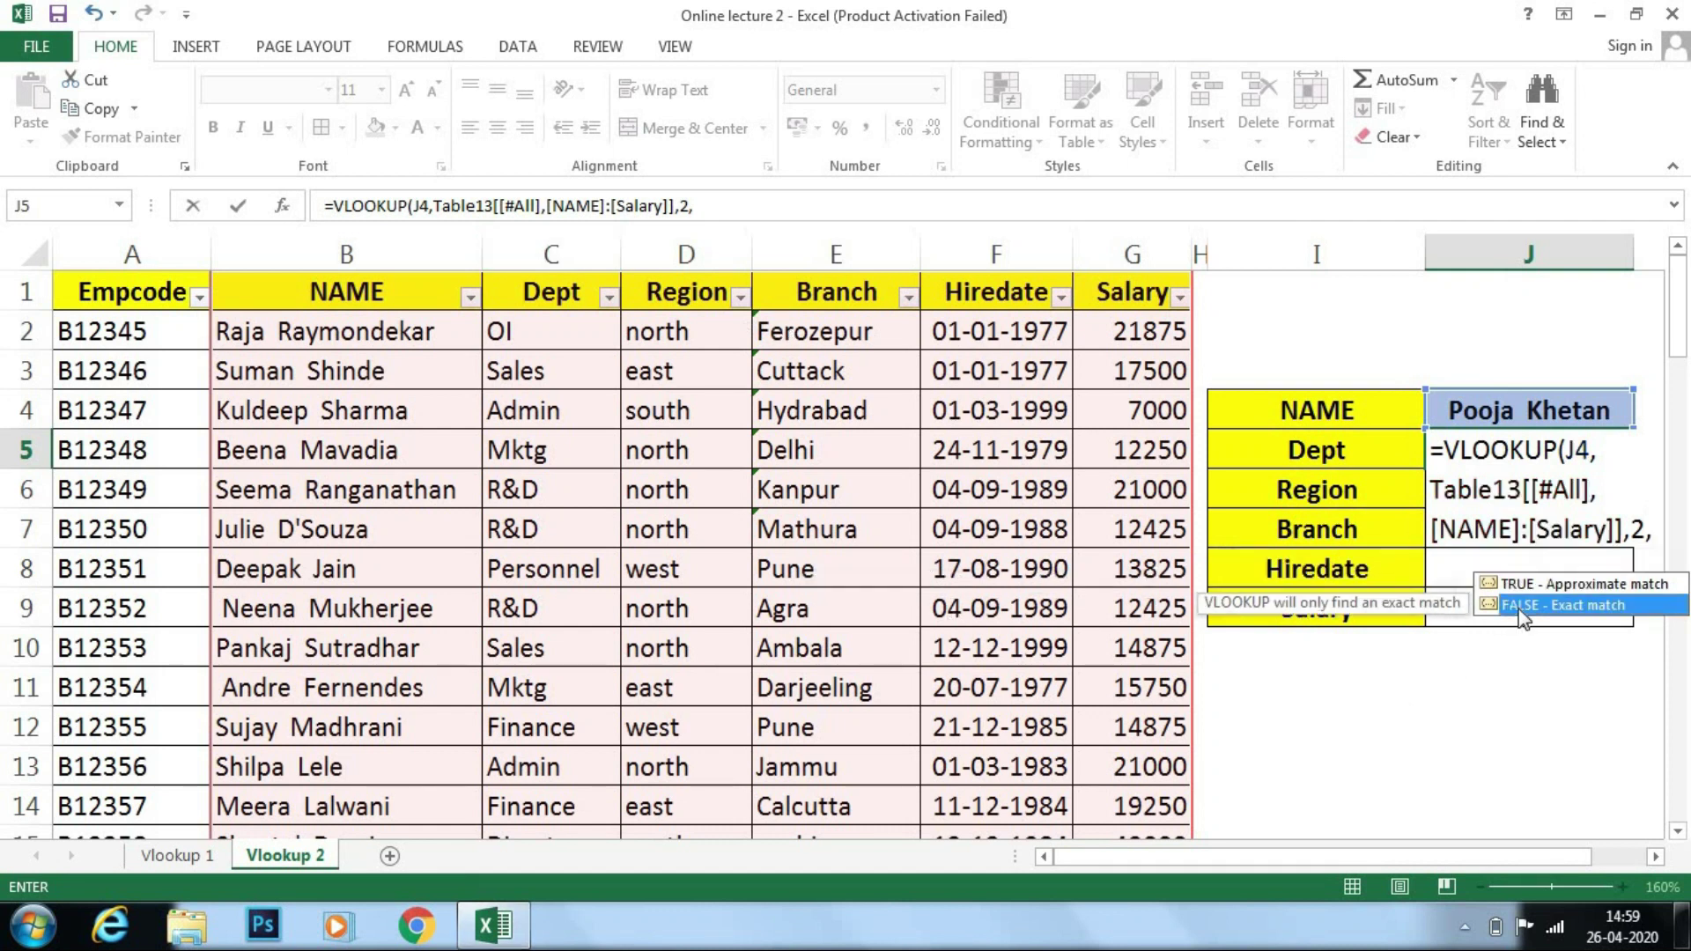
pyautogui.doubleClick(1519, 604)
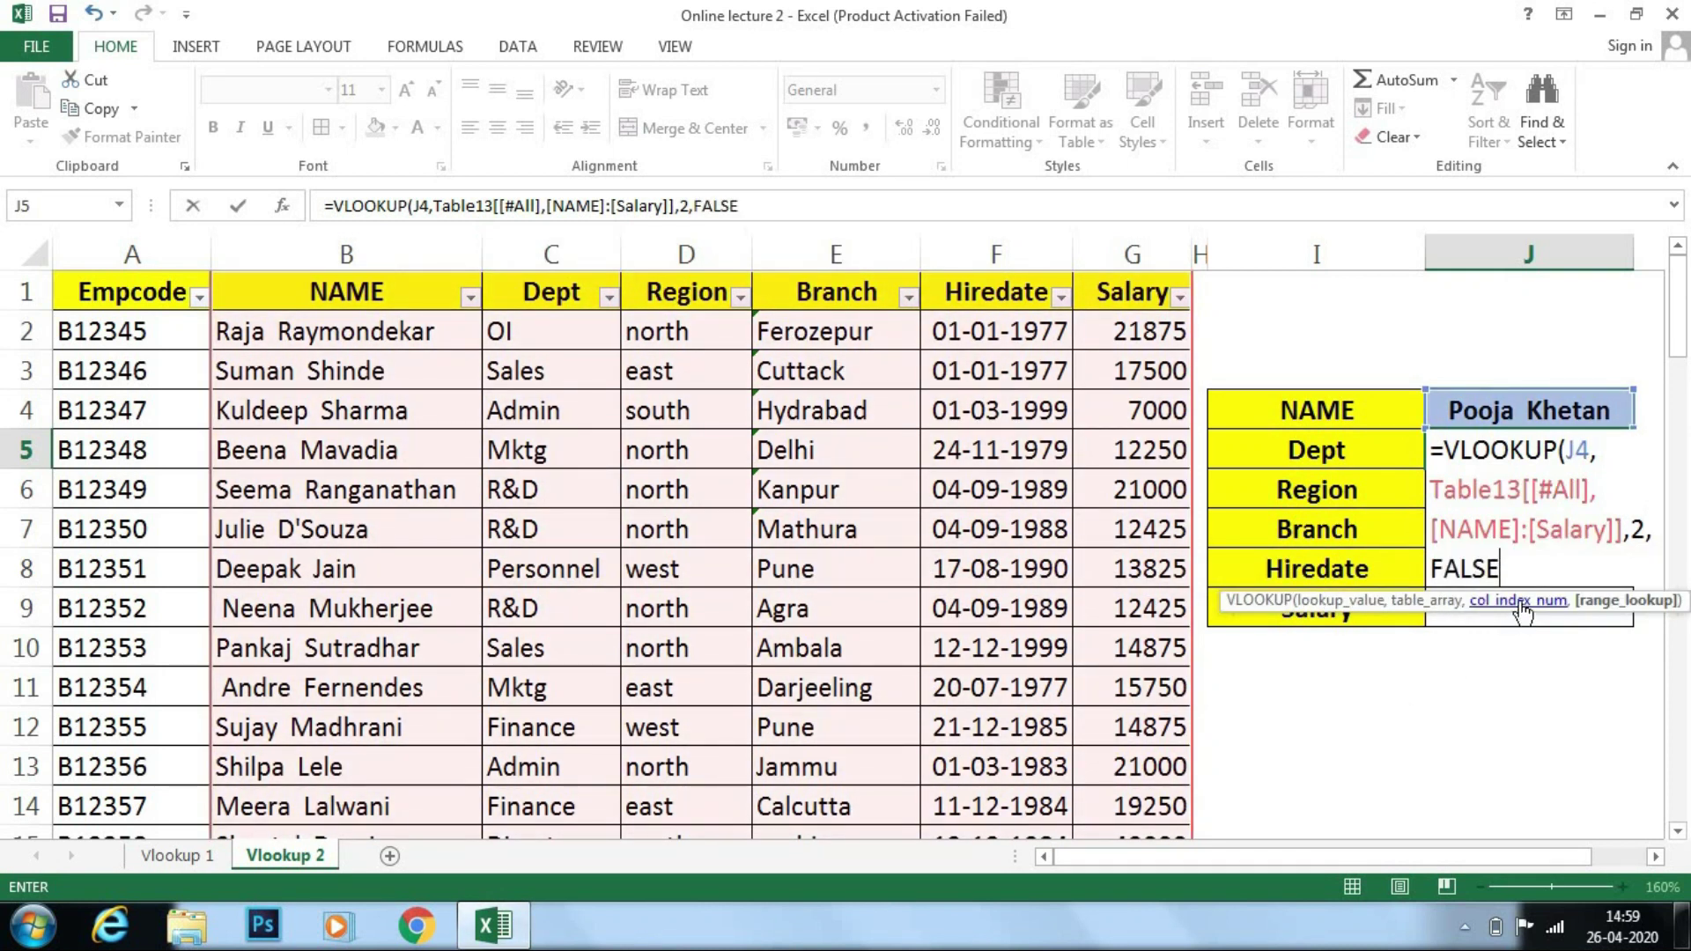
pyautogui.press('Return')
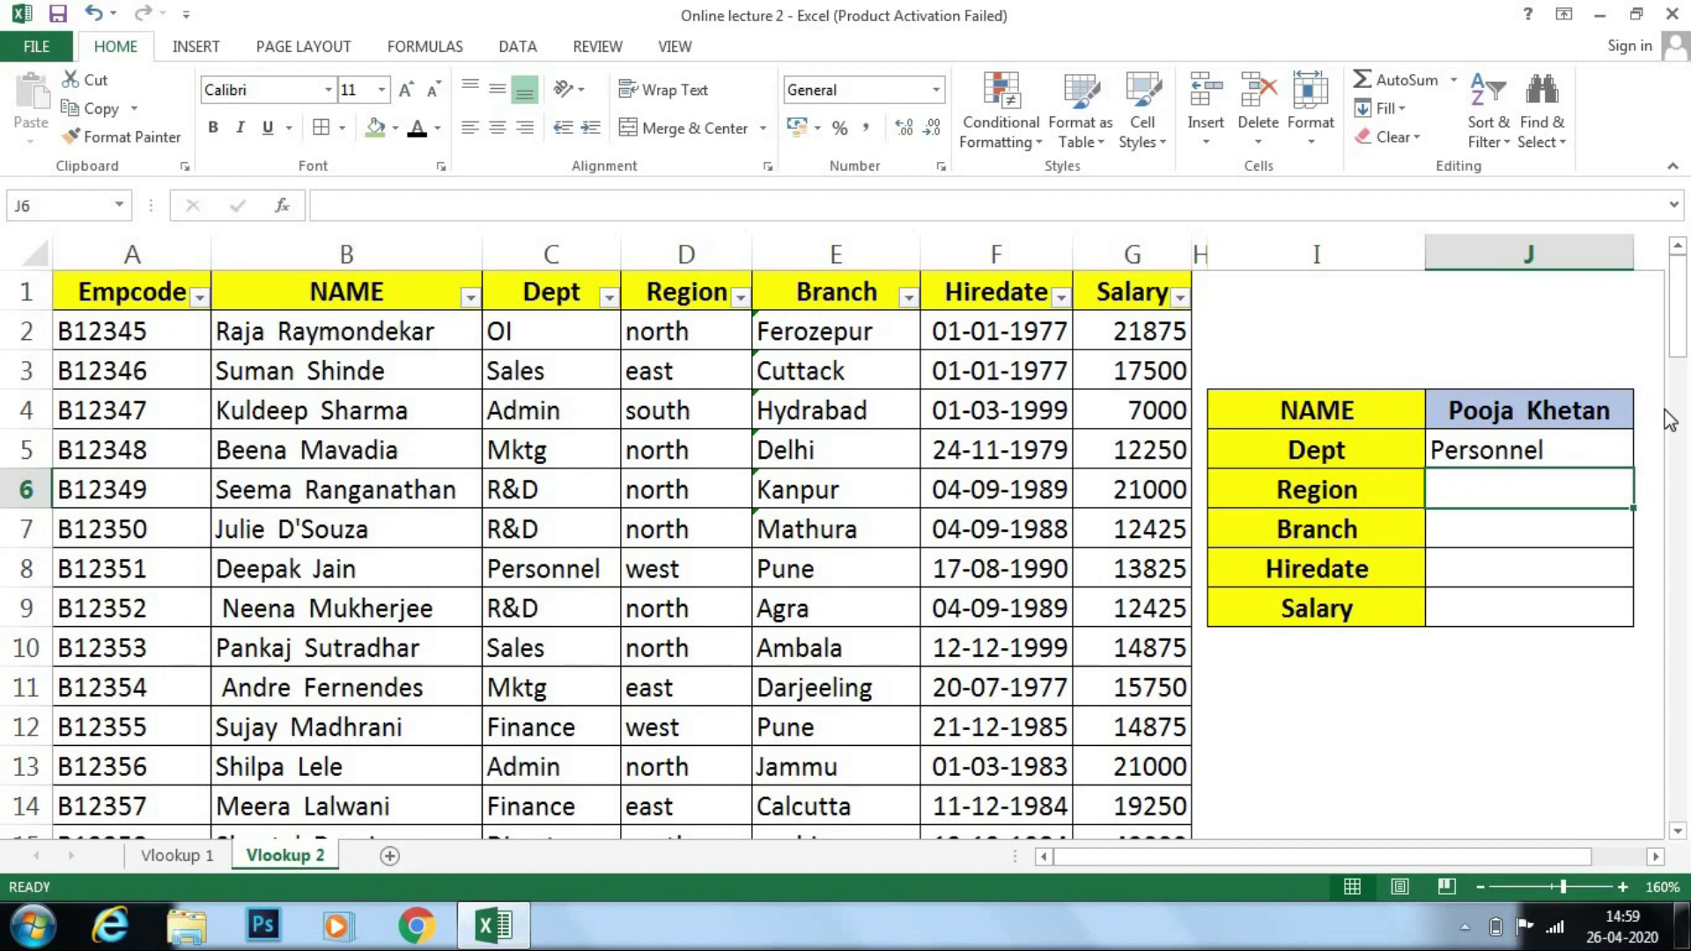
# Step: Choose the first employee from the name list in J4 and autofit column J to the name
pyautogui.click(1599, 410)
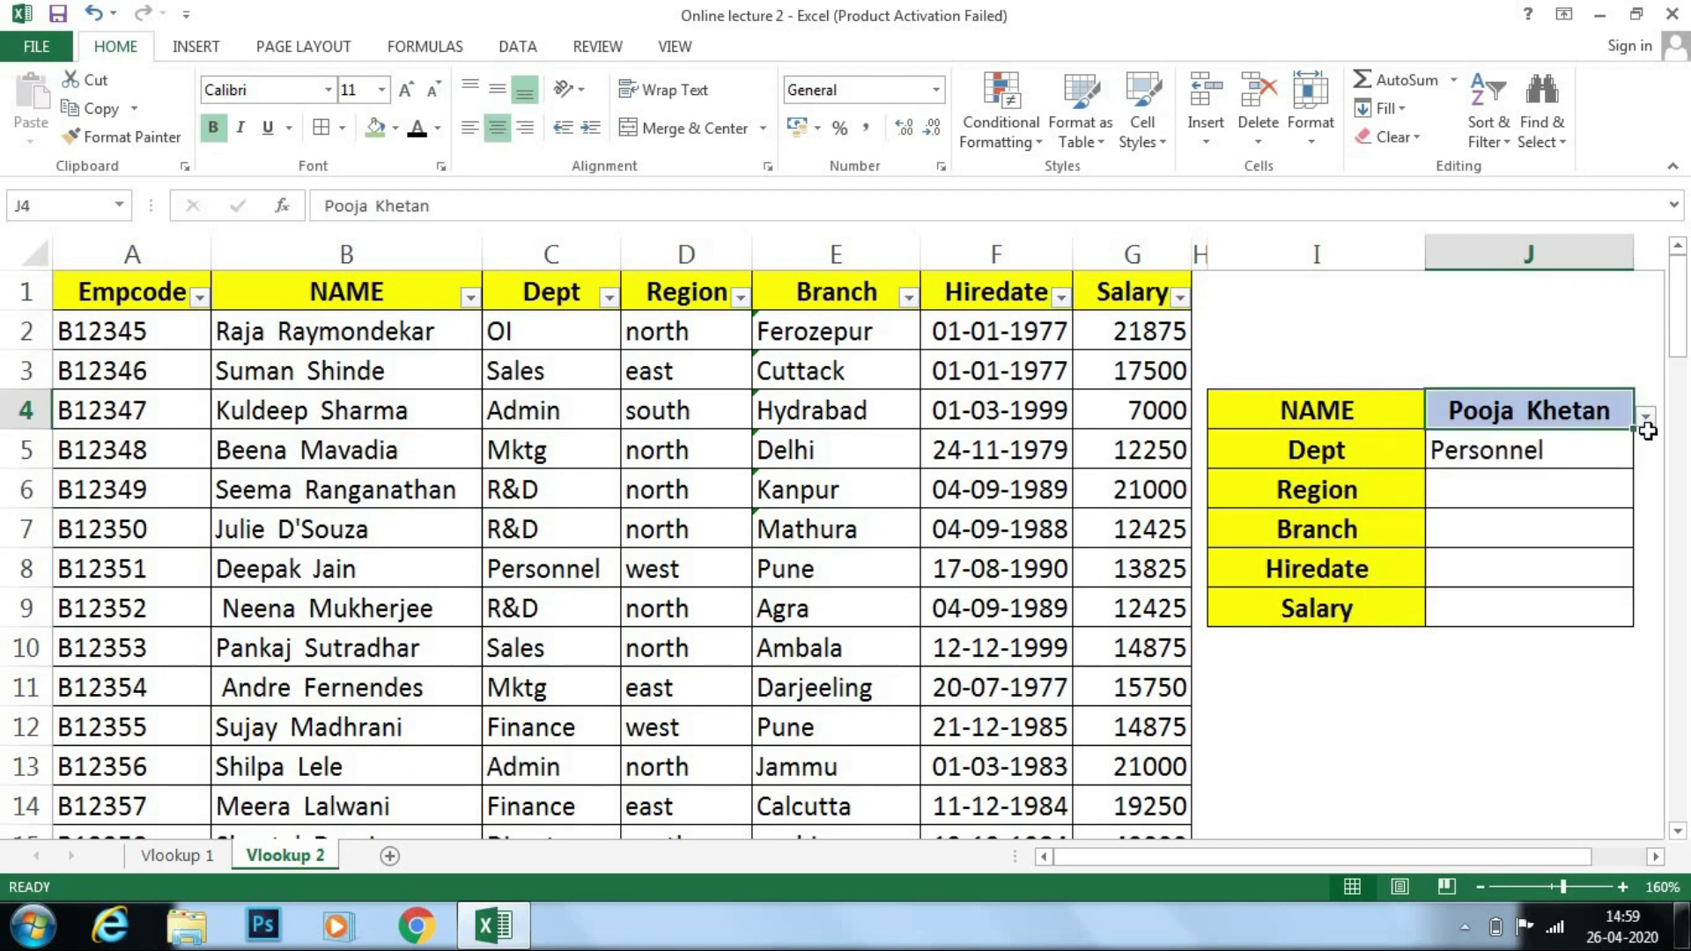
pyautogui.click(1646, 418)
pyautogui.moveTo(1649, 526); pyautogui.dragTo(1652, 454)
pyautogui.click(1529, 446)
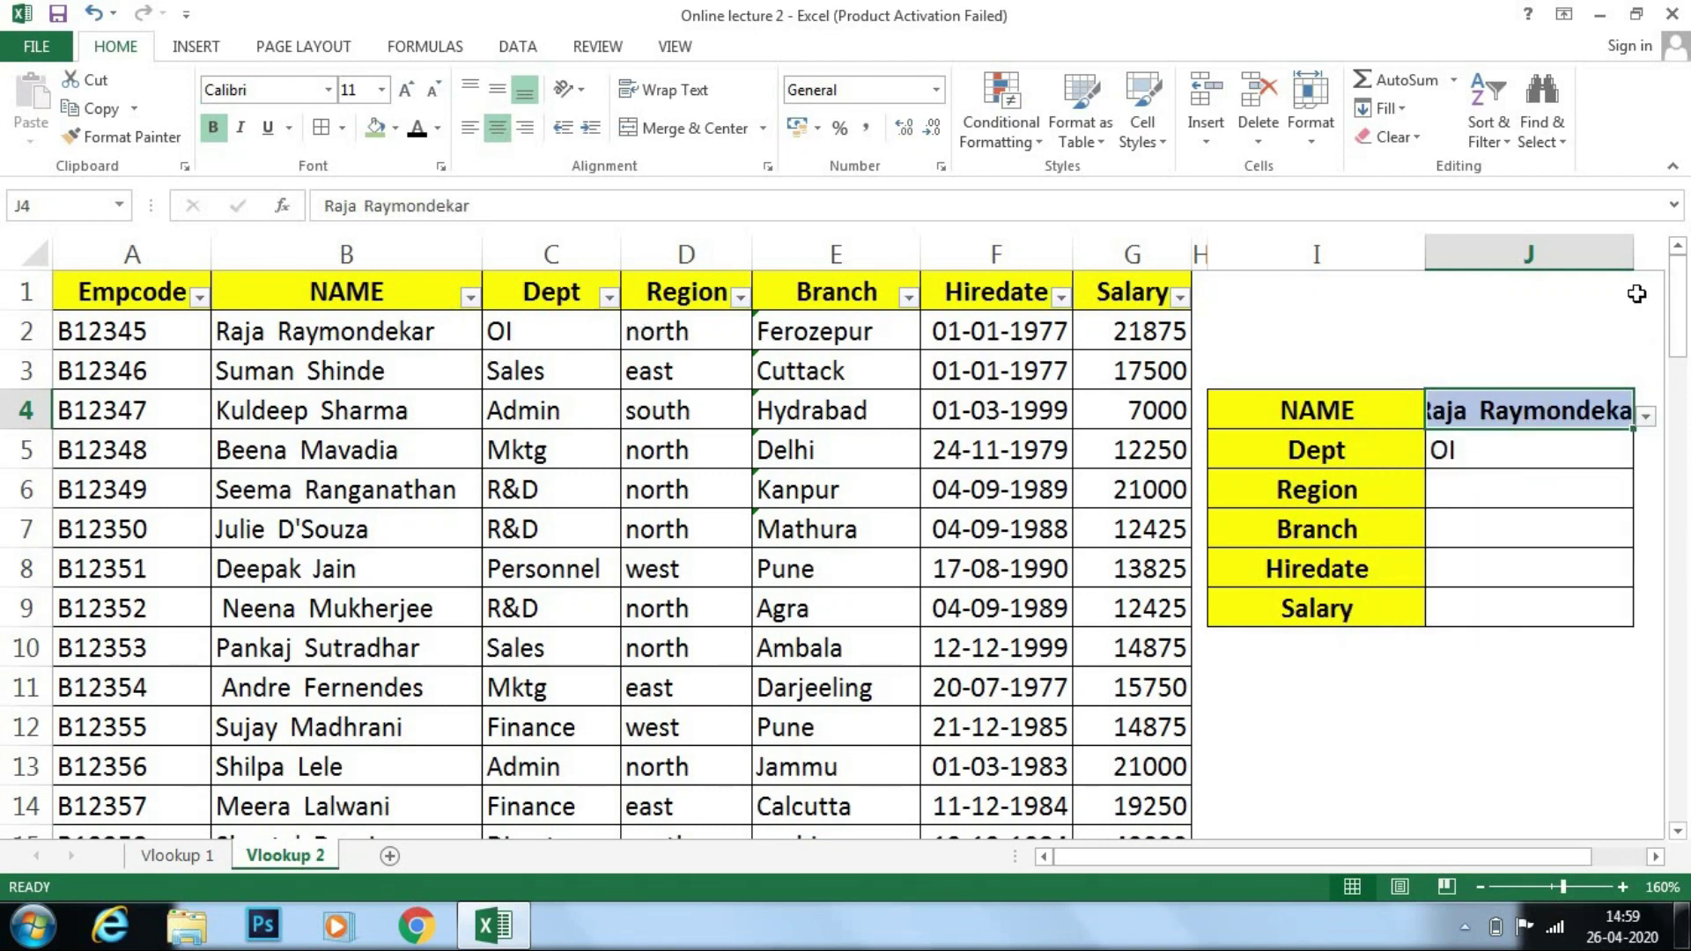
pyautogui.doubleClick(1633, 255)
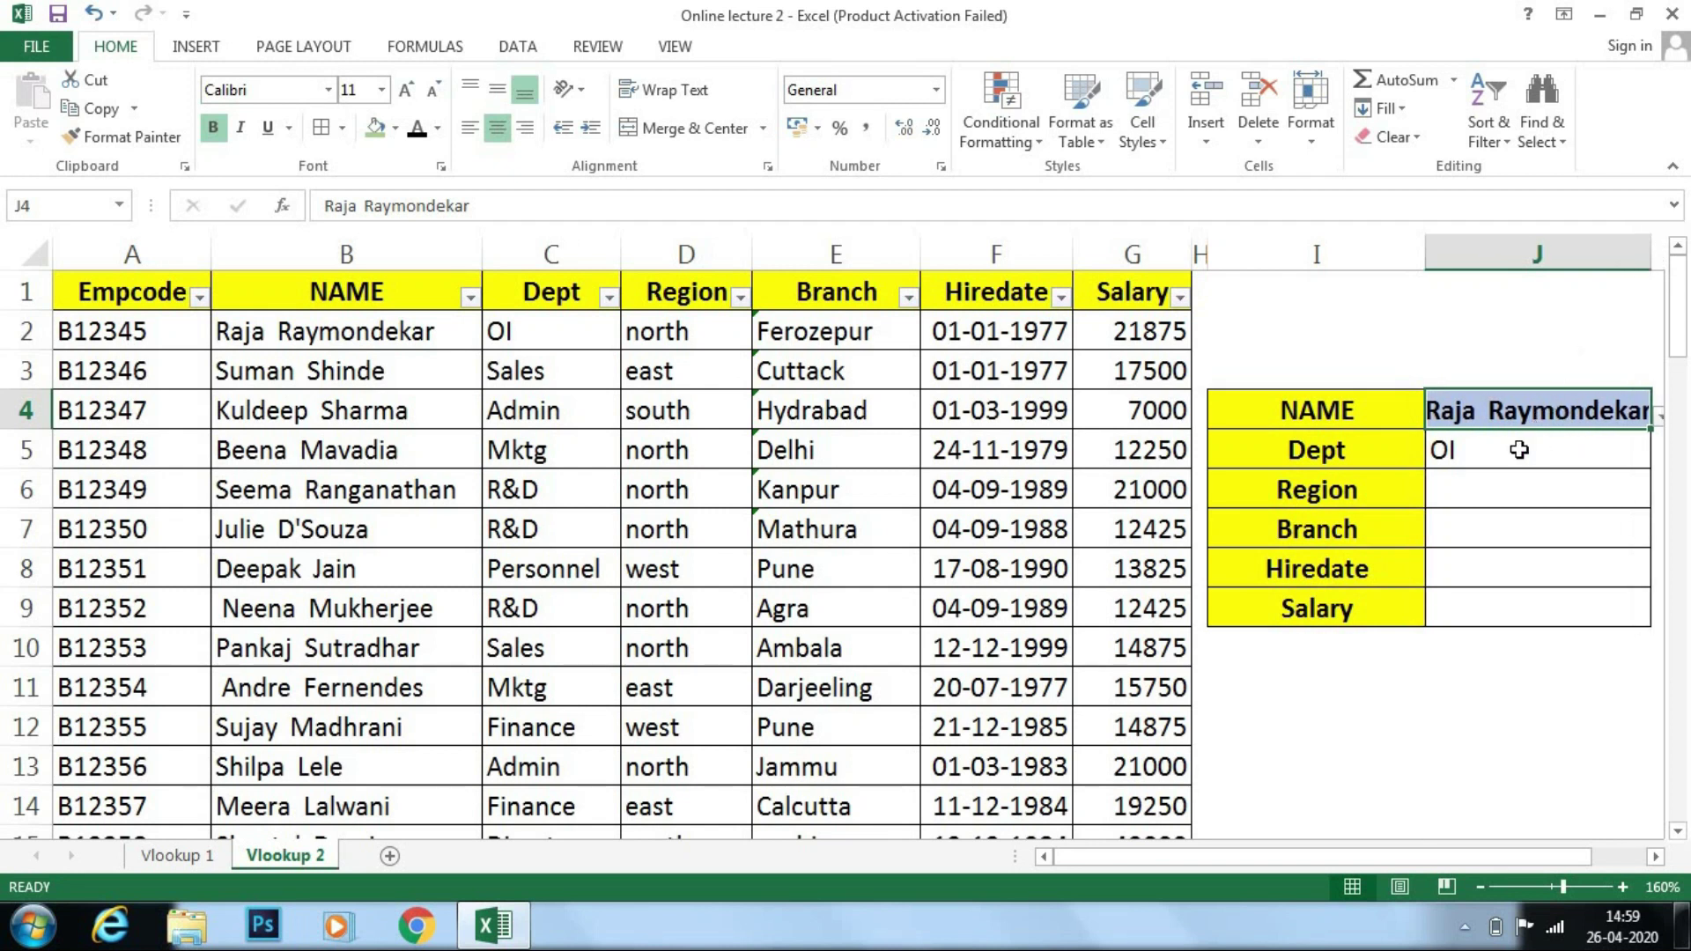
# Step: Check the Dept formula in J5 and select the empty Region to Salary cells J6:J9
pyautogui.click(1474, 458)
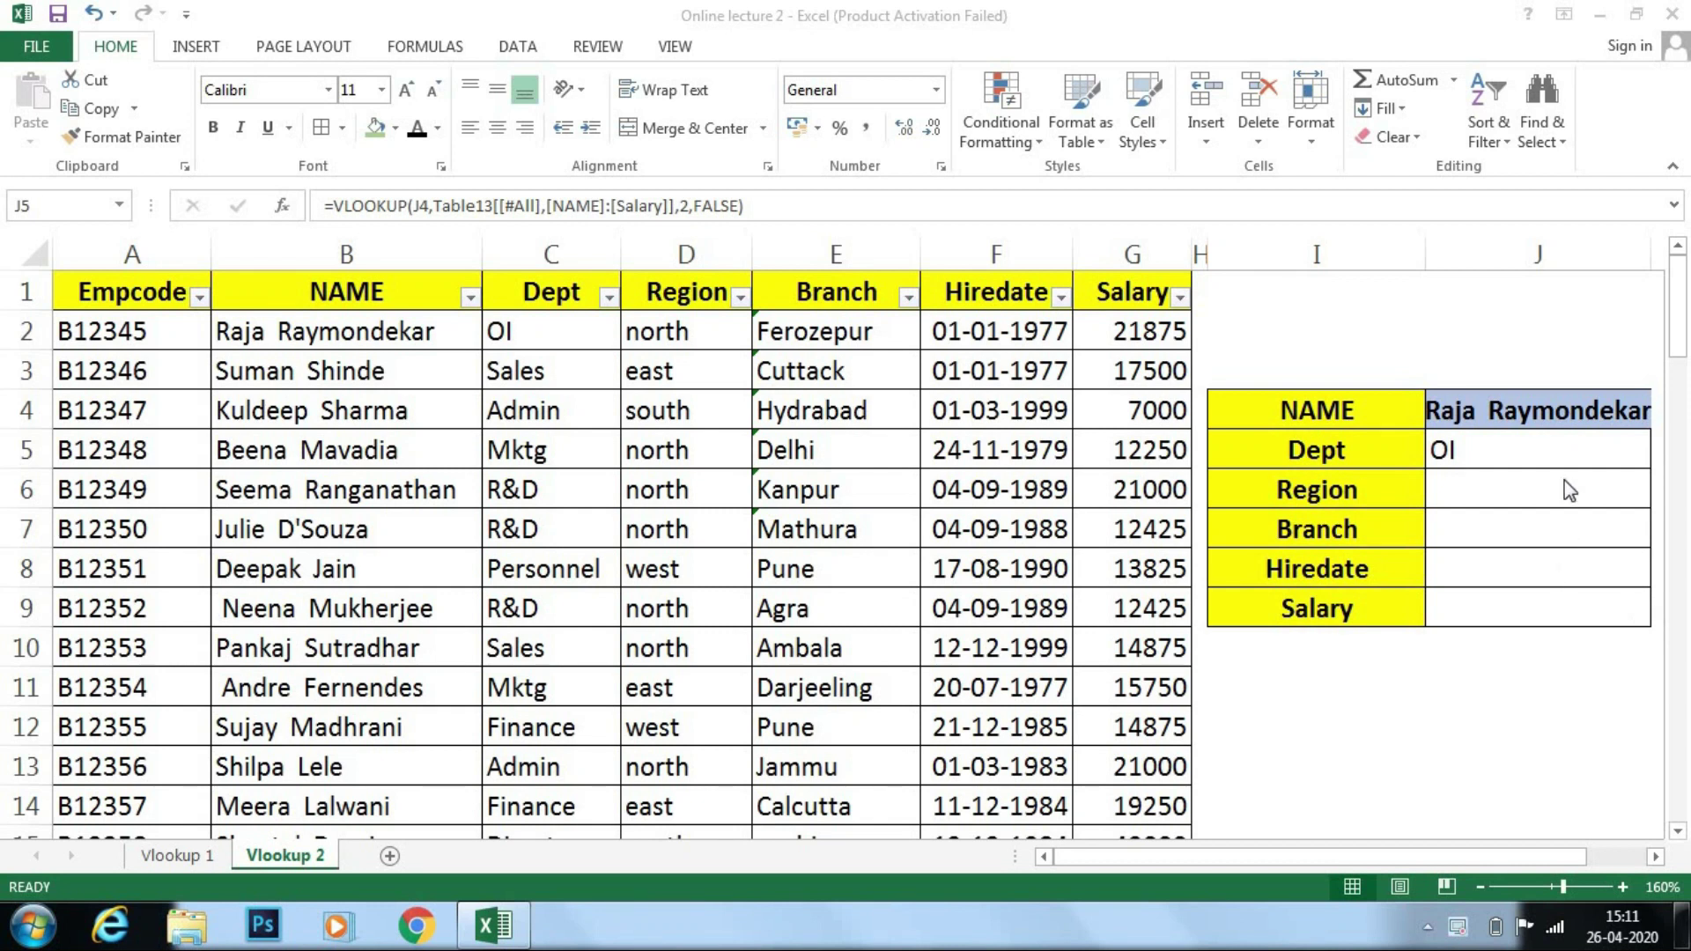
pyautogui.click(1583, 456)
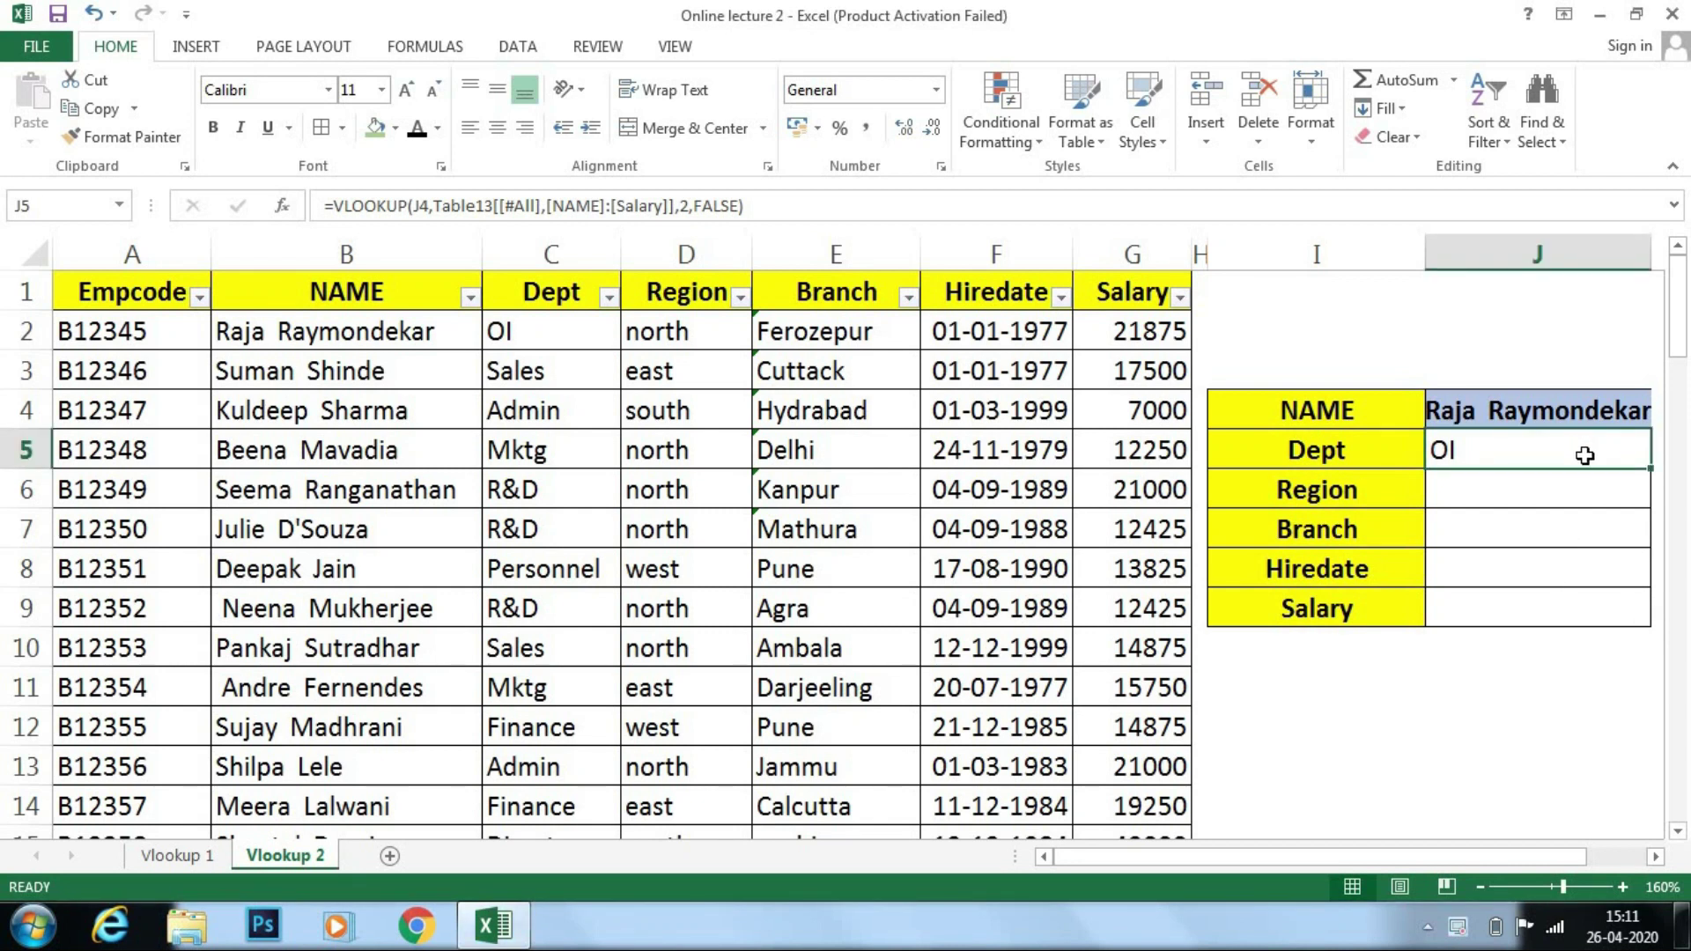
pyautogui.moveTo(1458, 493); pyautogui.dragTo(1445, 604)
pyautogui.moveTo(1457, 519); pyautogui.dragTo(1489, 611)
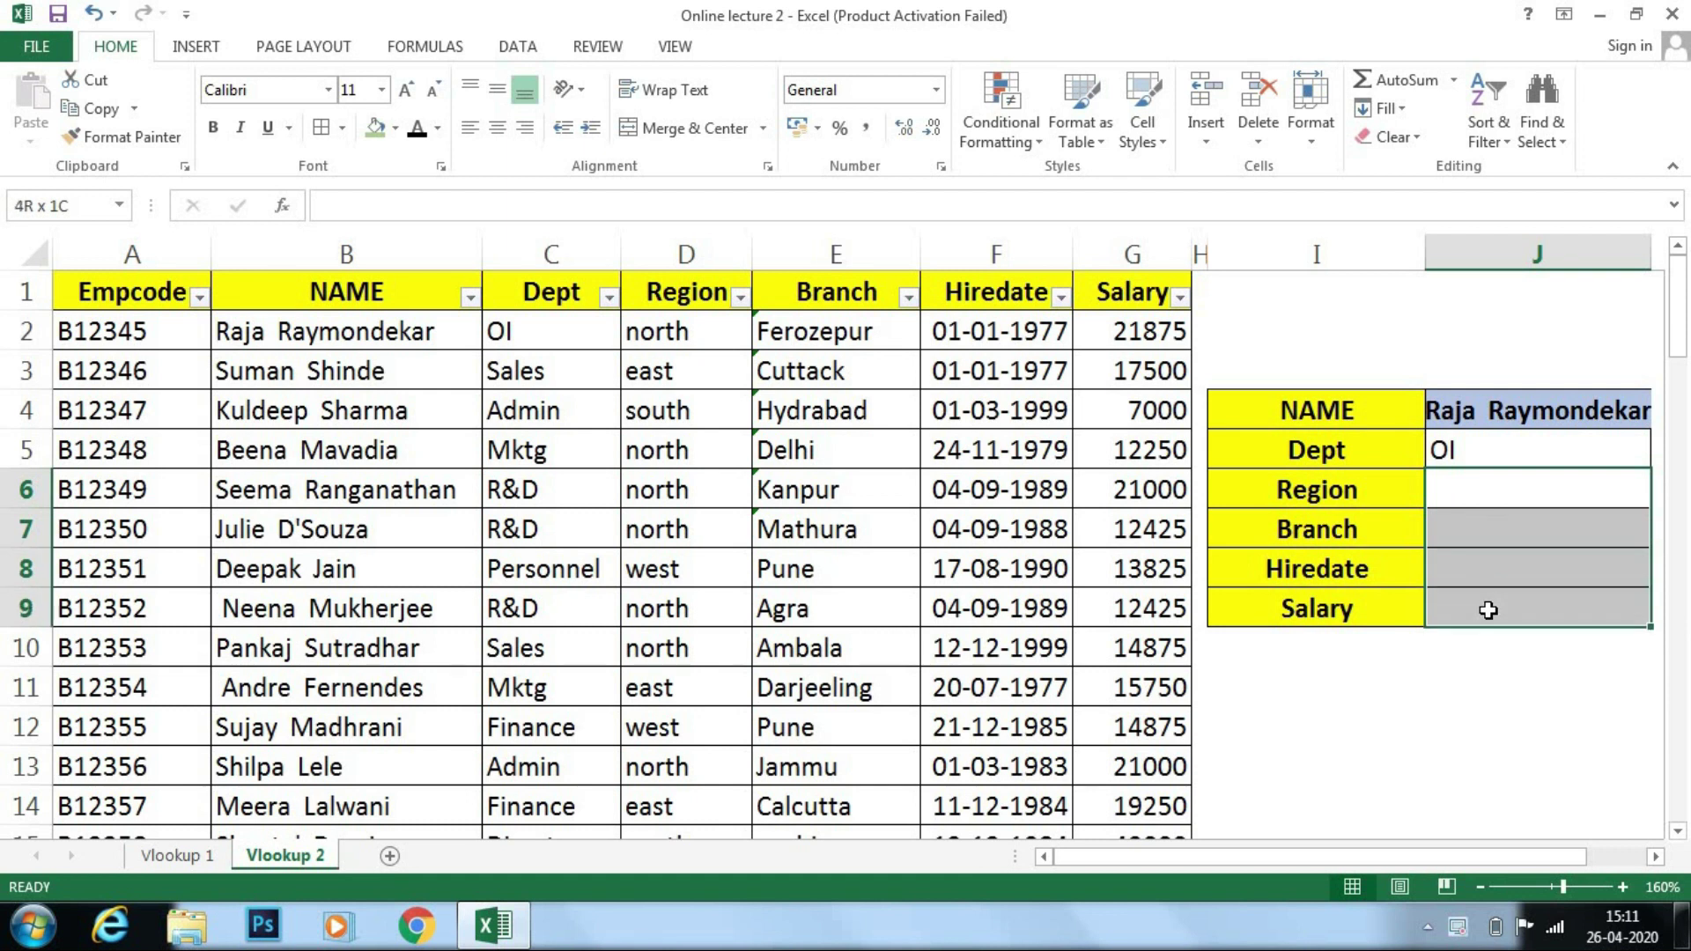
# Step: Start a VLOOKUP formula in Region cell J6 with the absolute reference $J$4 as the lookup value
pyautogui.click(1483, 494)
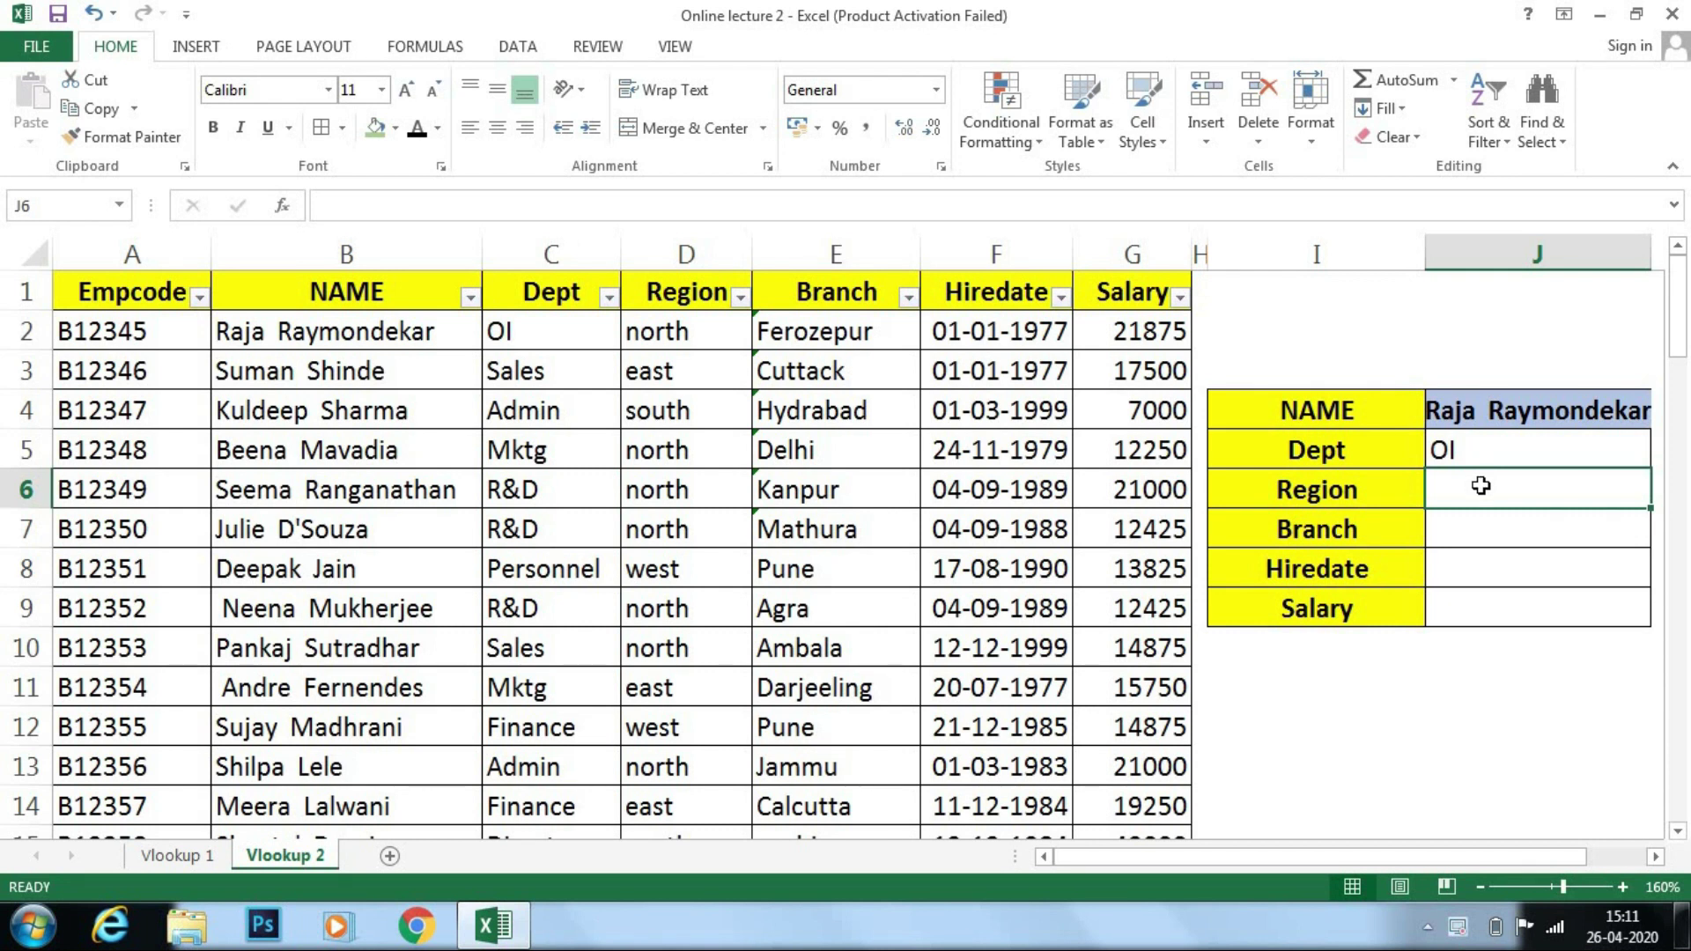
pyautogui.write('=vl')
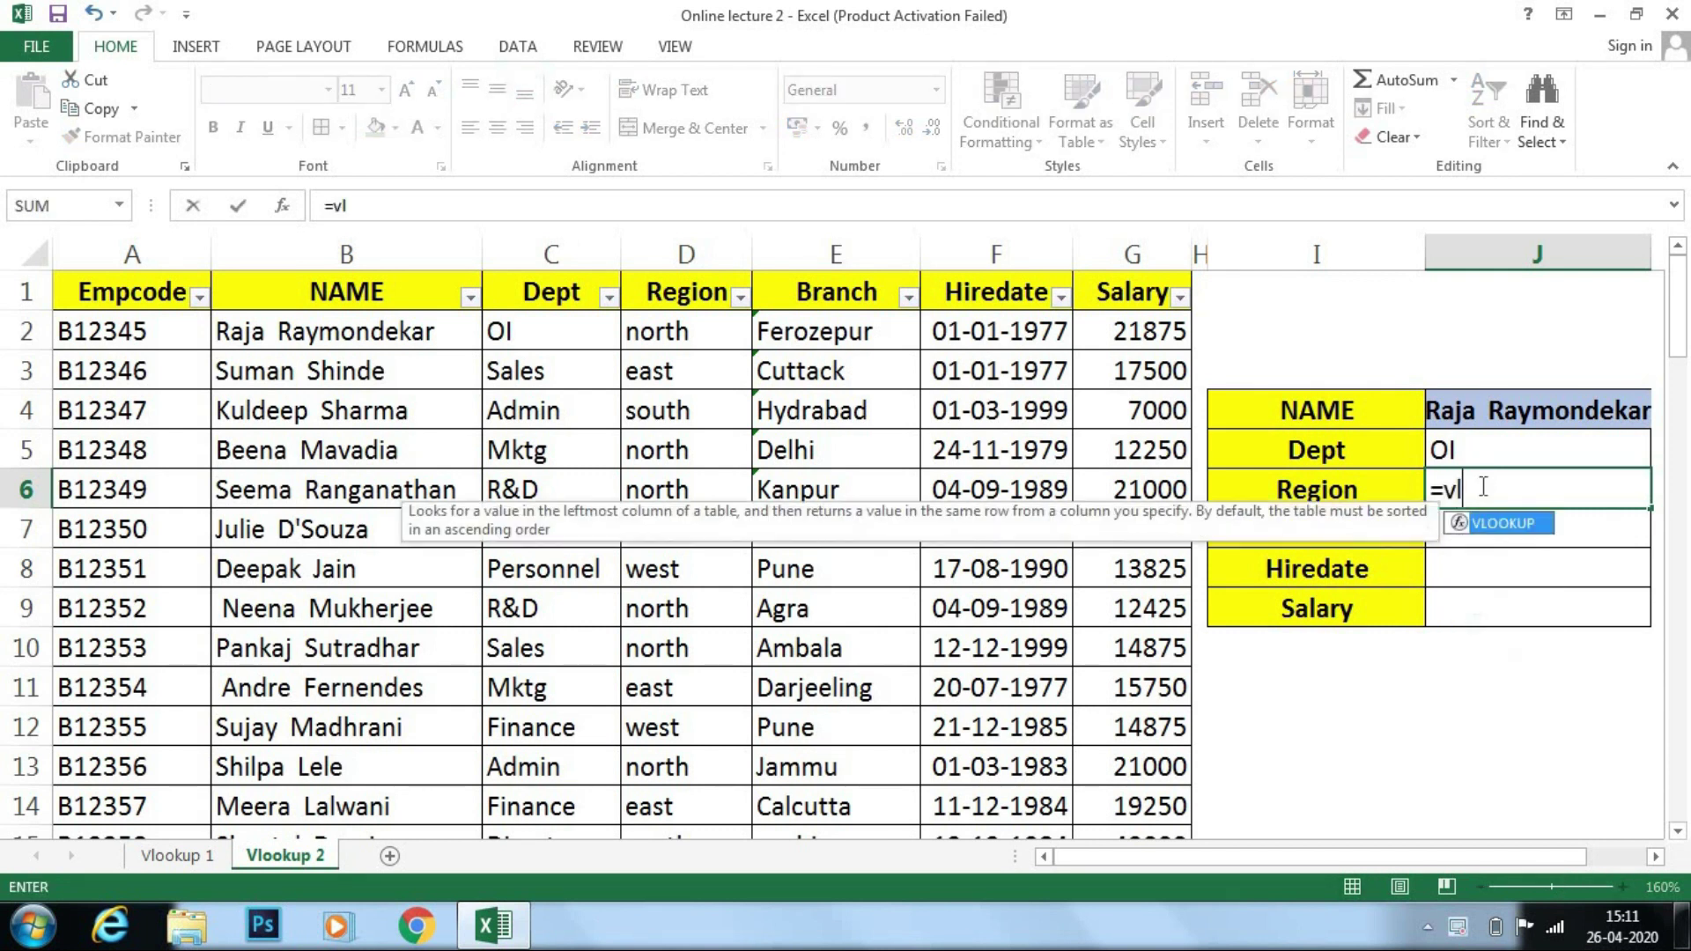
pyautogui.press('Tab')
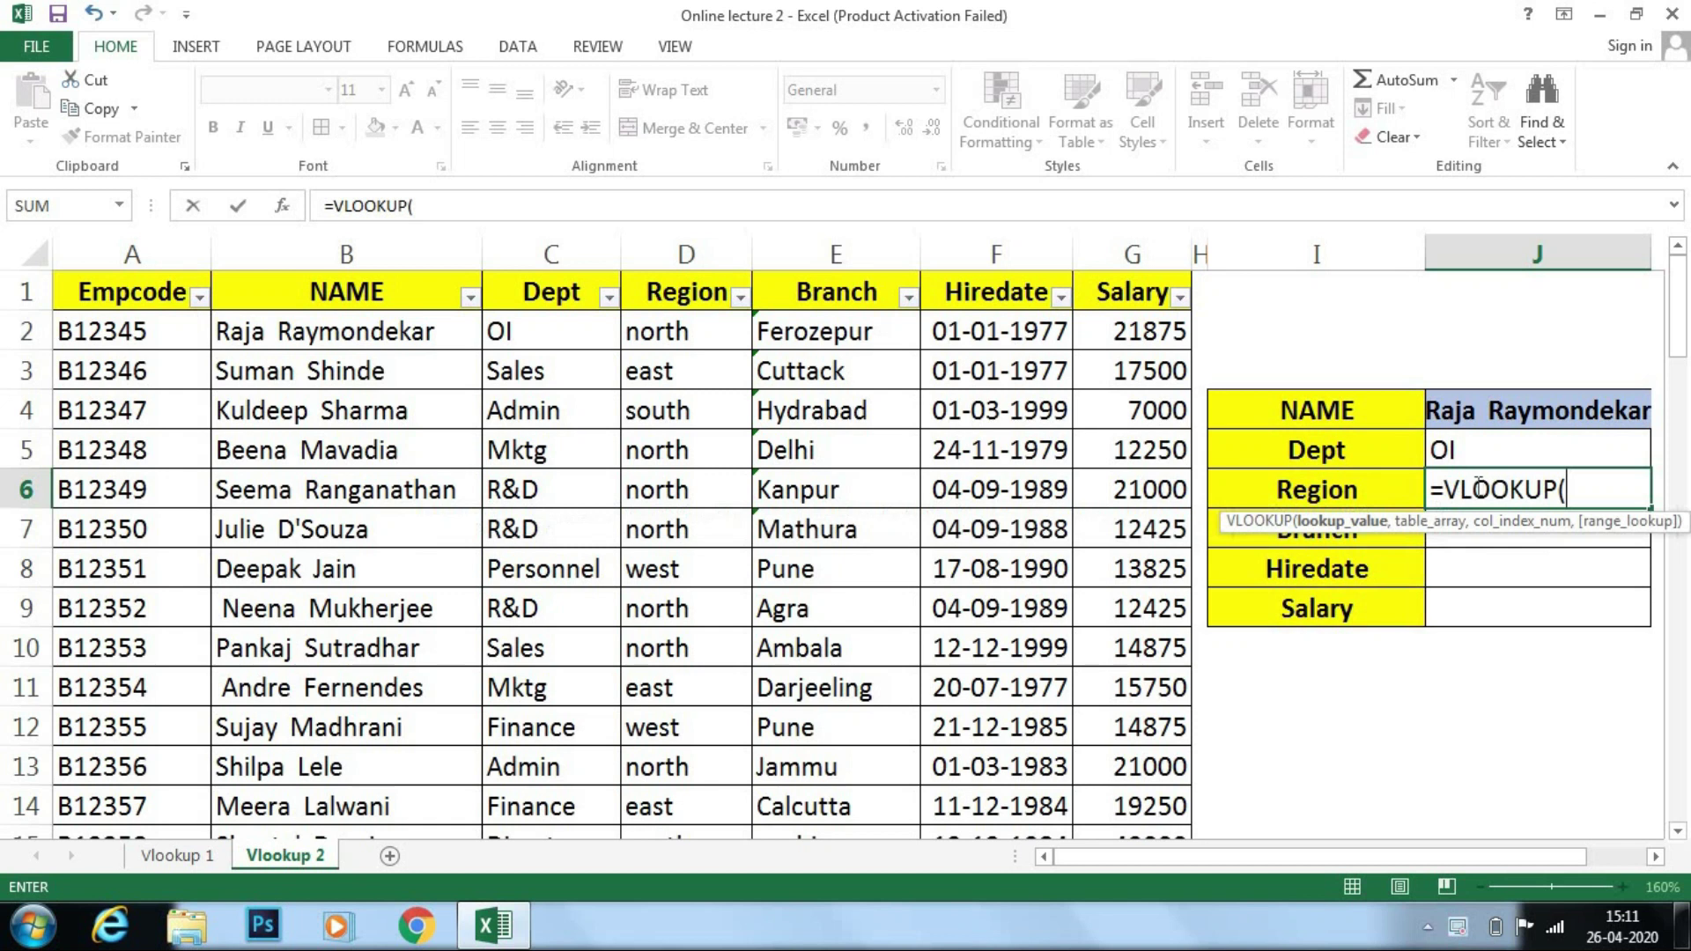
pyautogui.click(1480, 421)
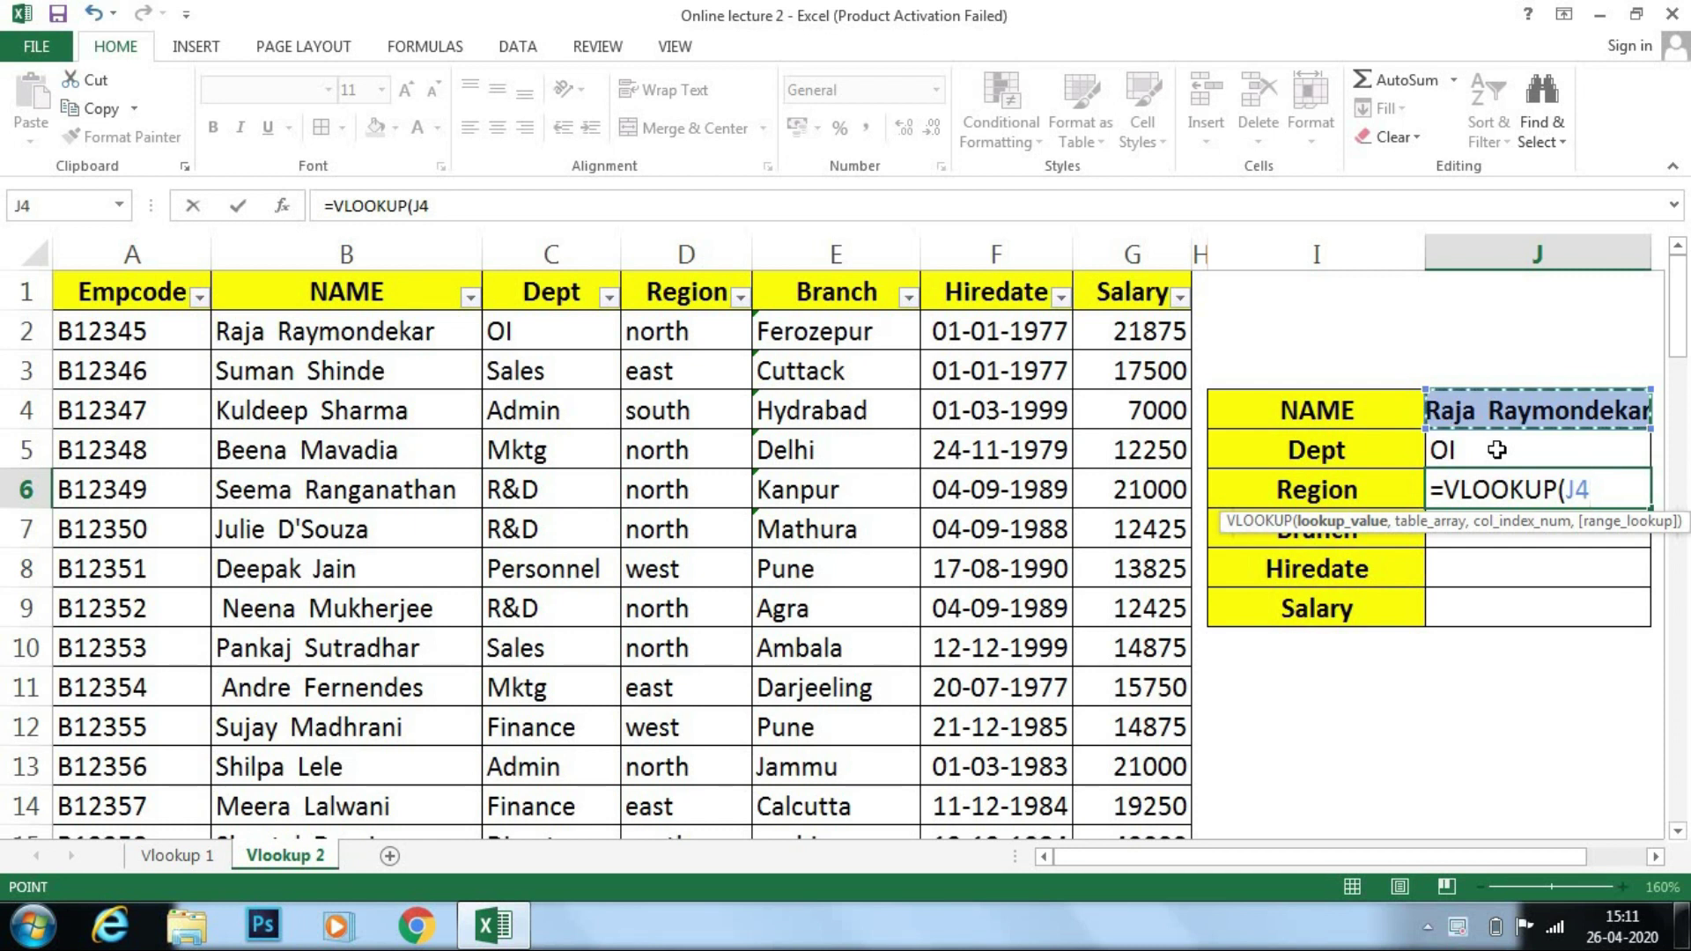
pyautogui.press('F4')
pyautogui.write(',')
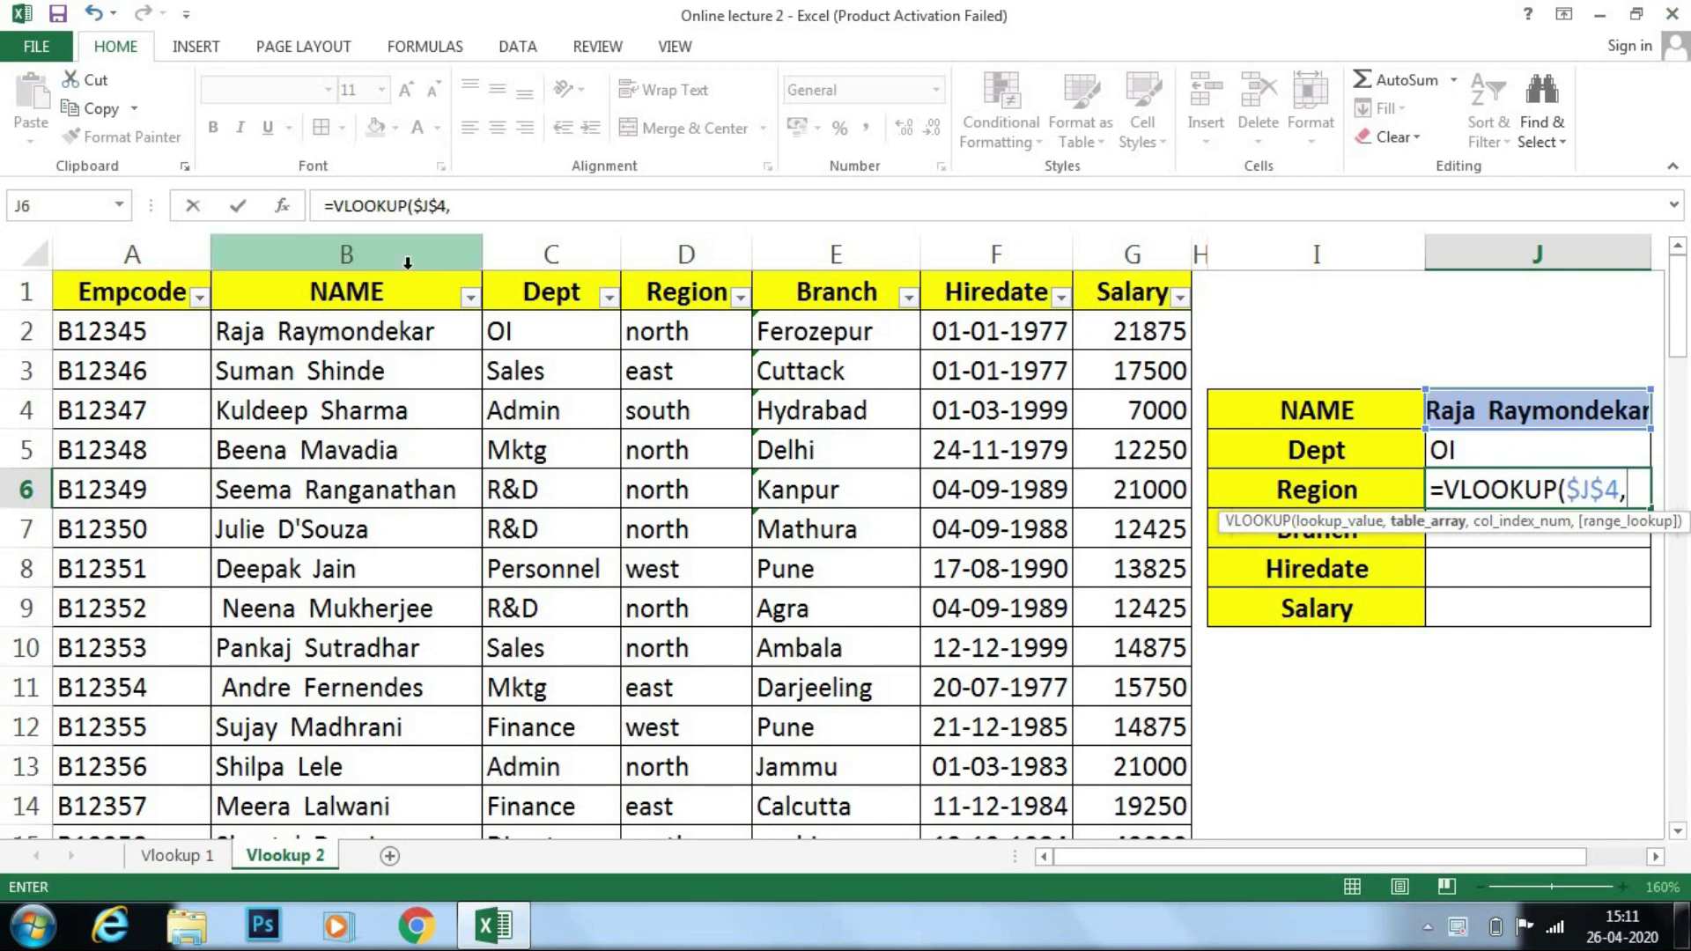
# Step: Complete the J6 formula with table array $B:$G, column index 3 and FALSE for an exact match
pyautogui.moveTo(408, 262); pyautogui.dragTo(1149, 236)
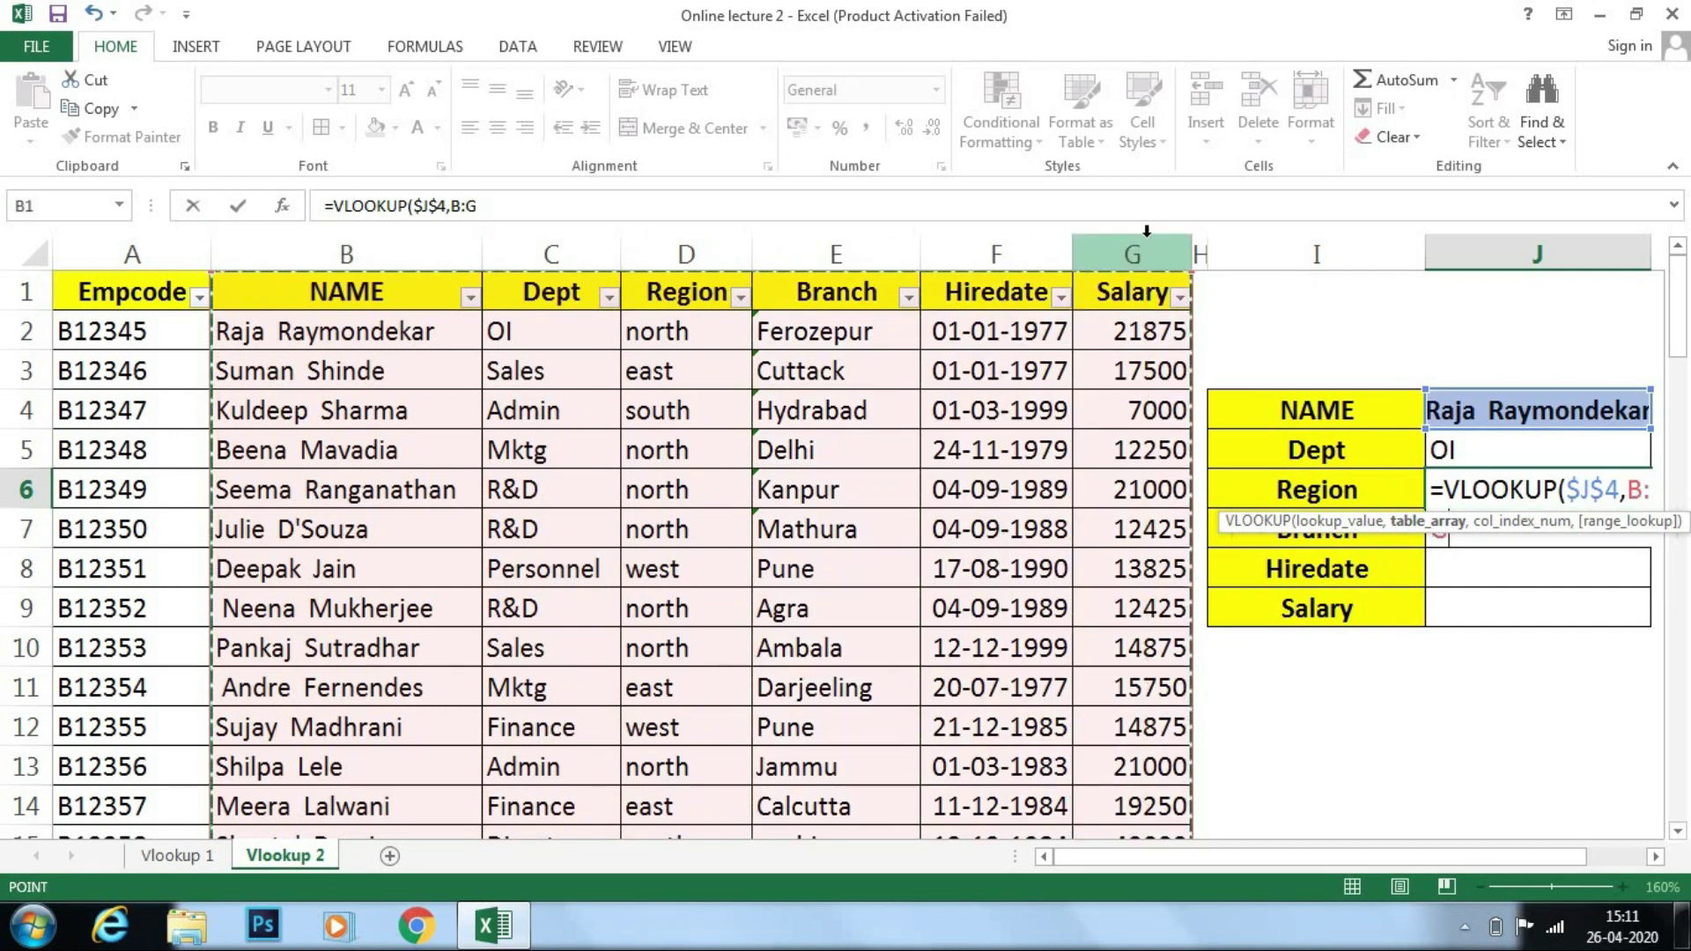
pyautogui.press('F4')
pyautogui.write(',')
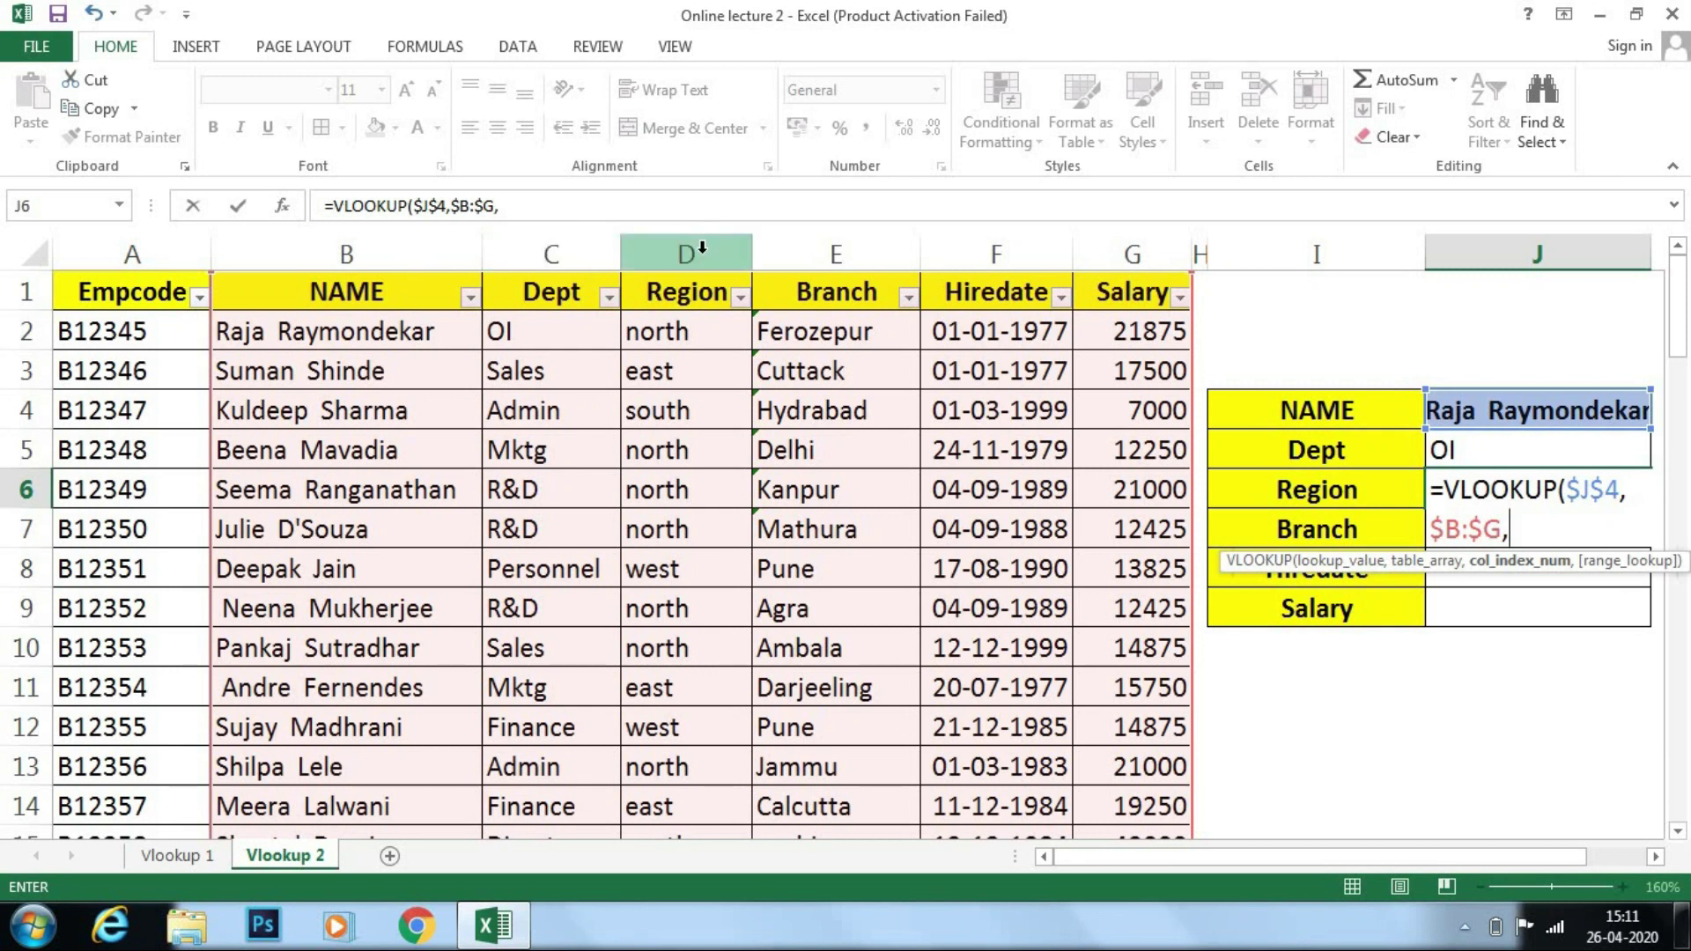
pyautogui.write('3,')
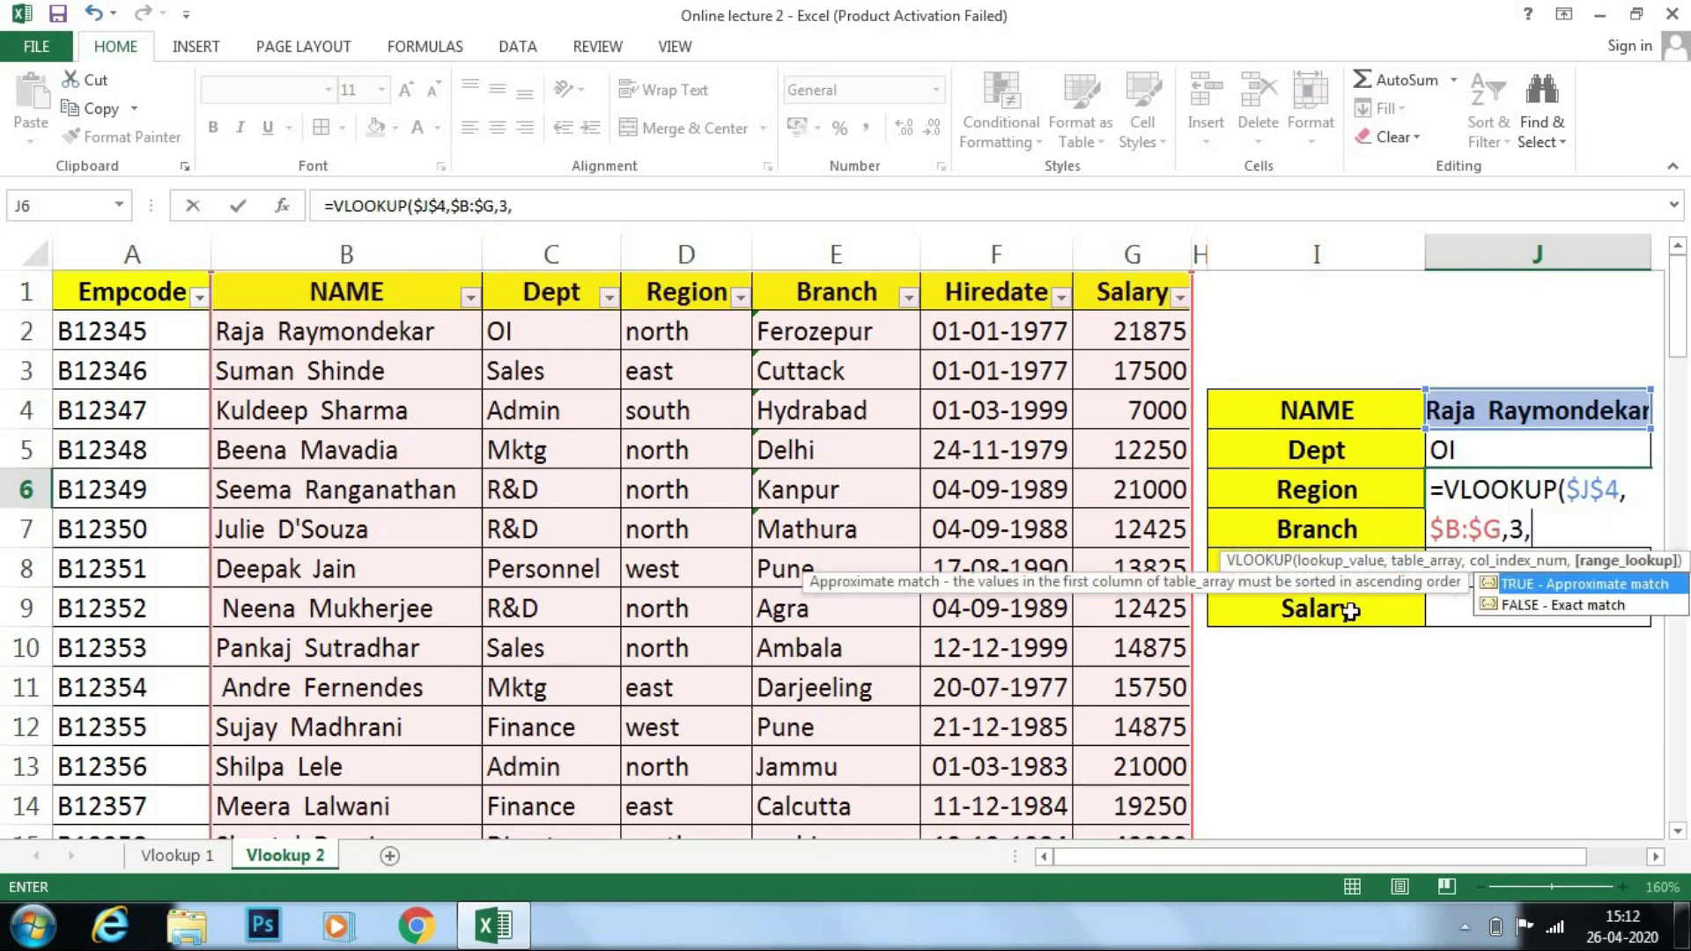
pyautogui.click(1519, 604)
pyautogui.doubleClick(1519, 604)
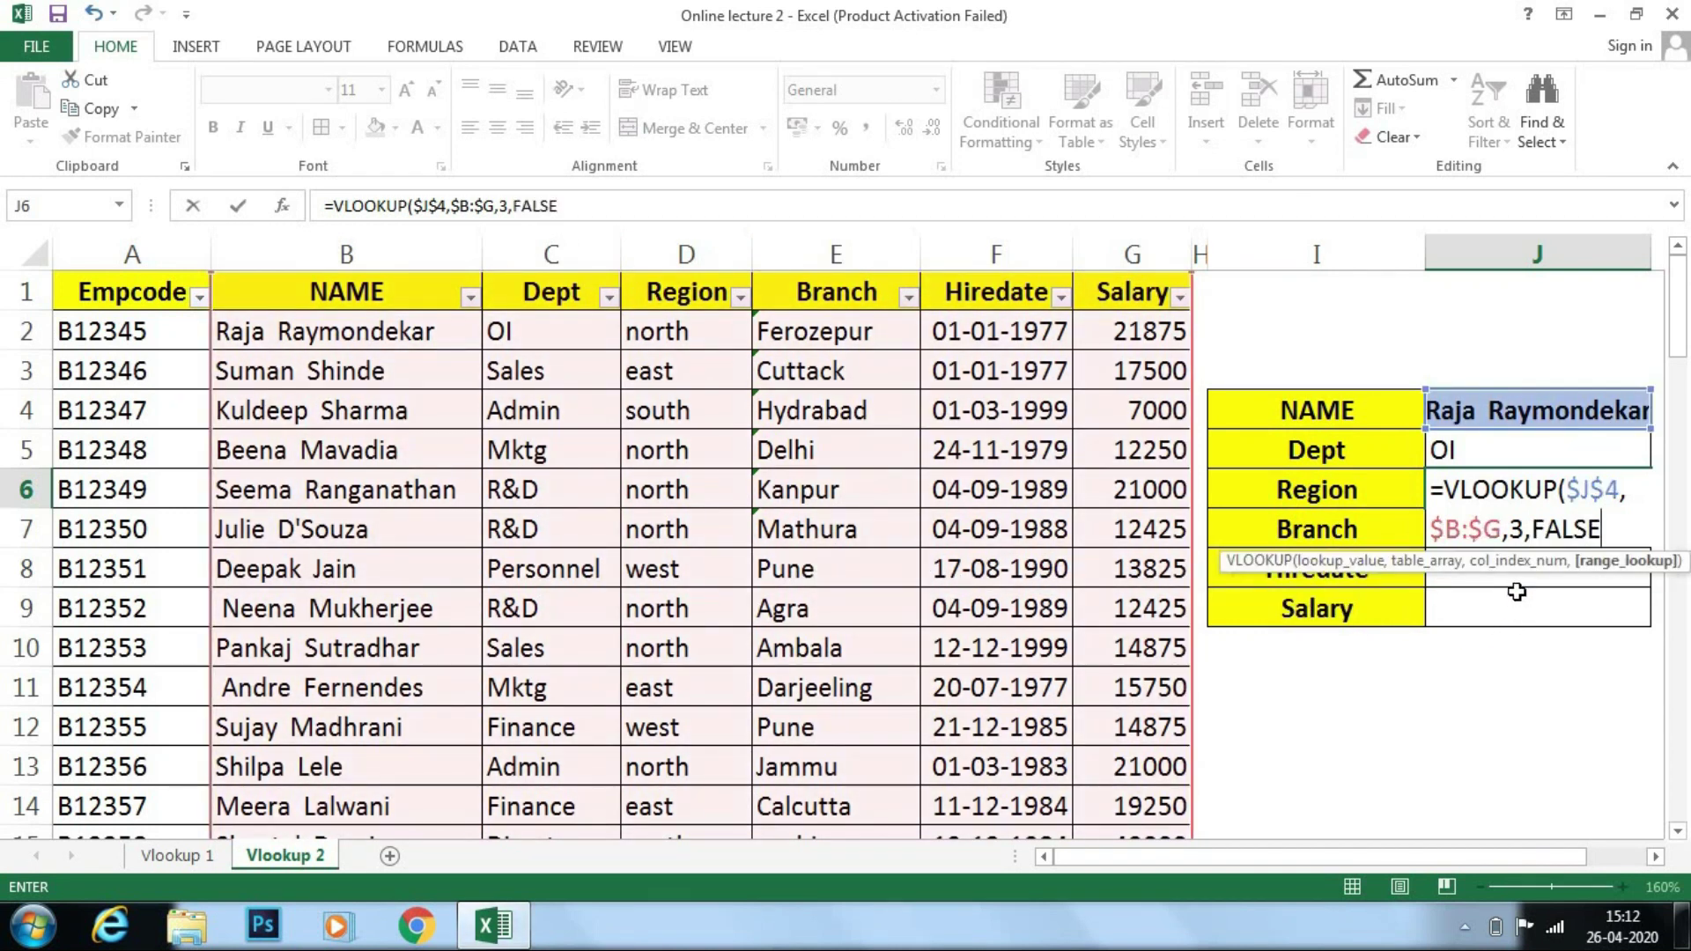
pyautogui.press('Return')
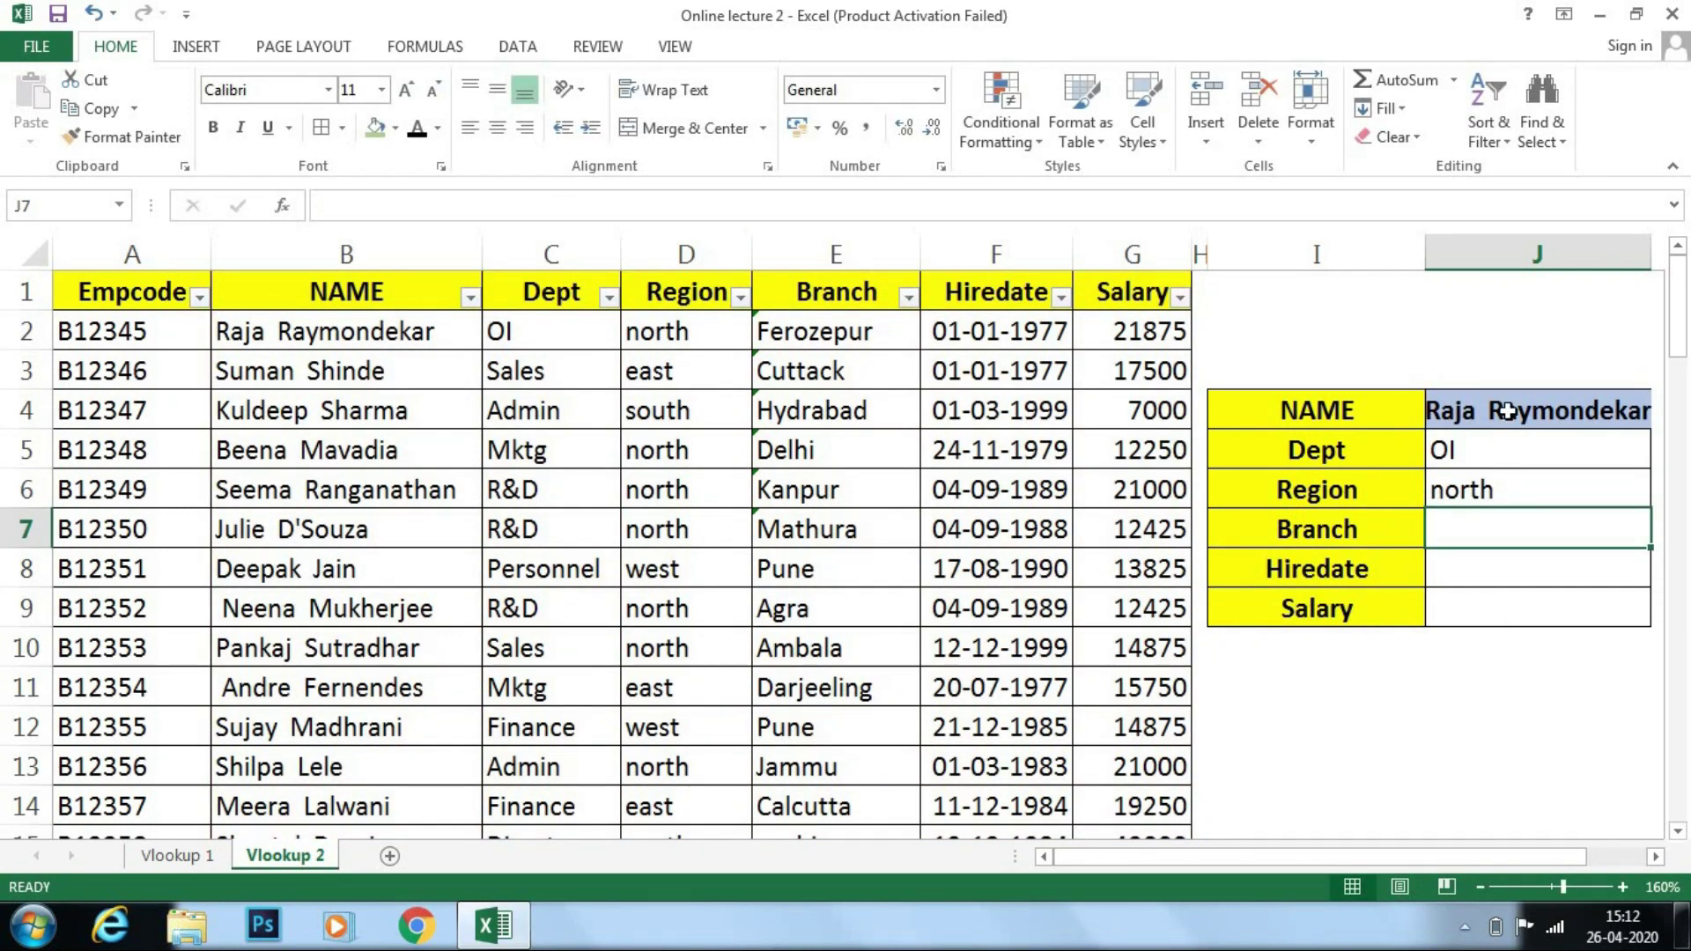
# Step: Copy the Region formula from J6 into the Branch, Hiredate and Salary cells J7:J9
pyautogui.click(1497, 495)
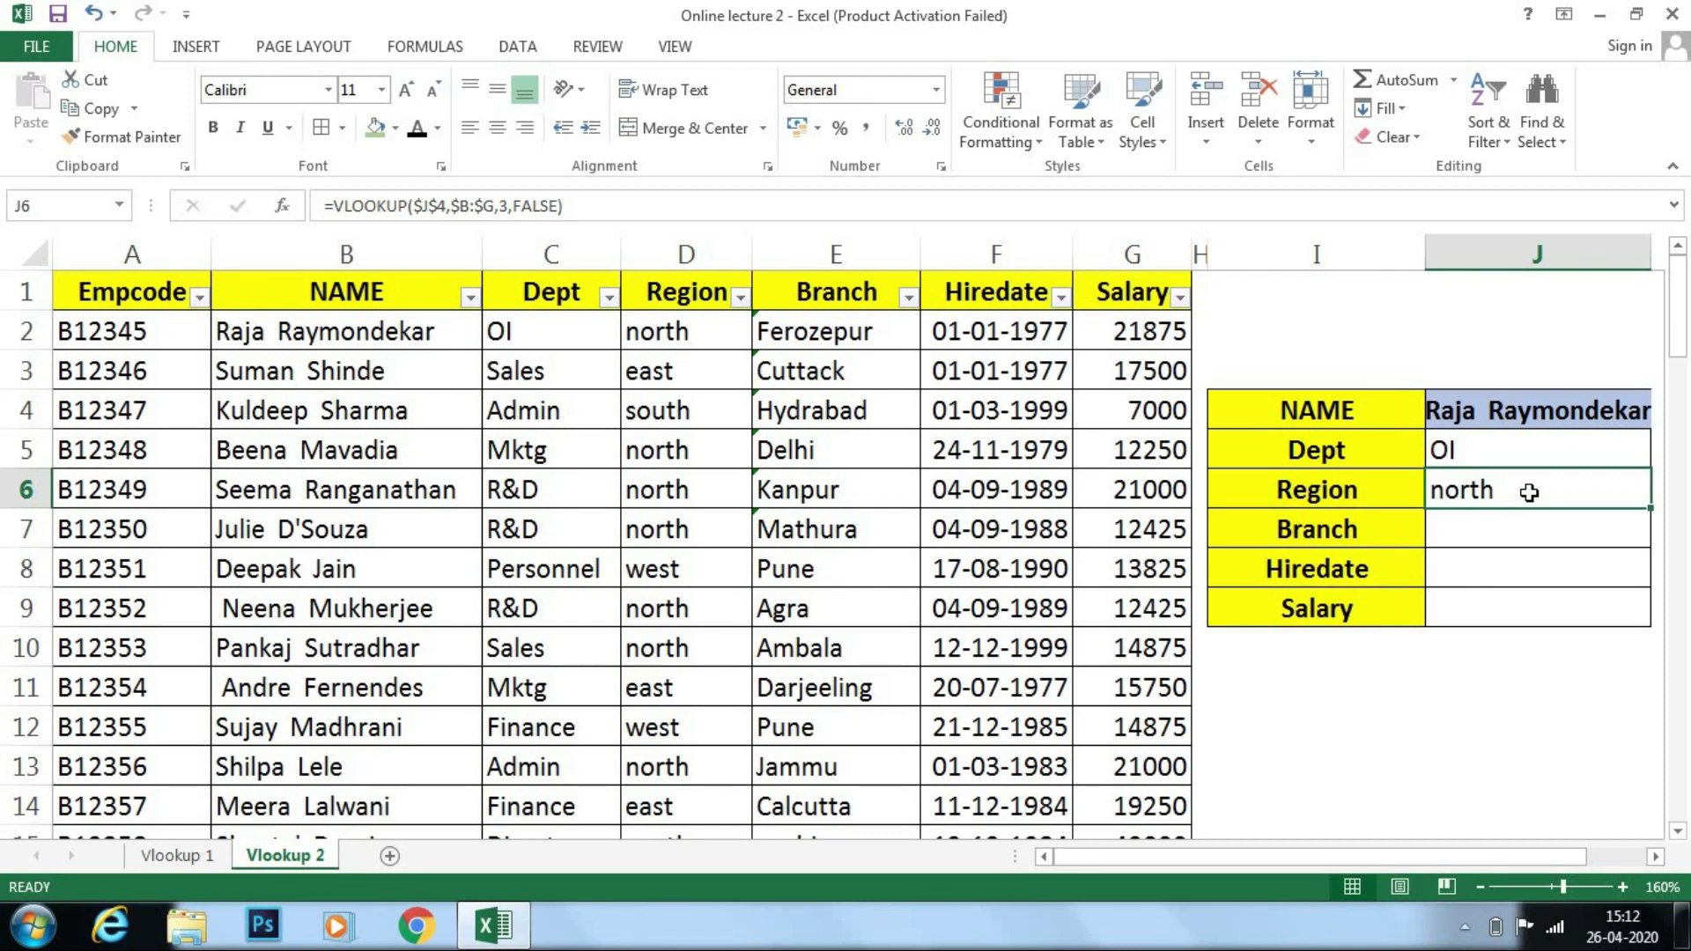
pyautogui.hotkey('ctrl', 'c')
pyautogui.moveTo(1508, 527); pyautogui.dragTo(1509, 601)
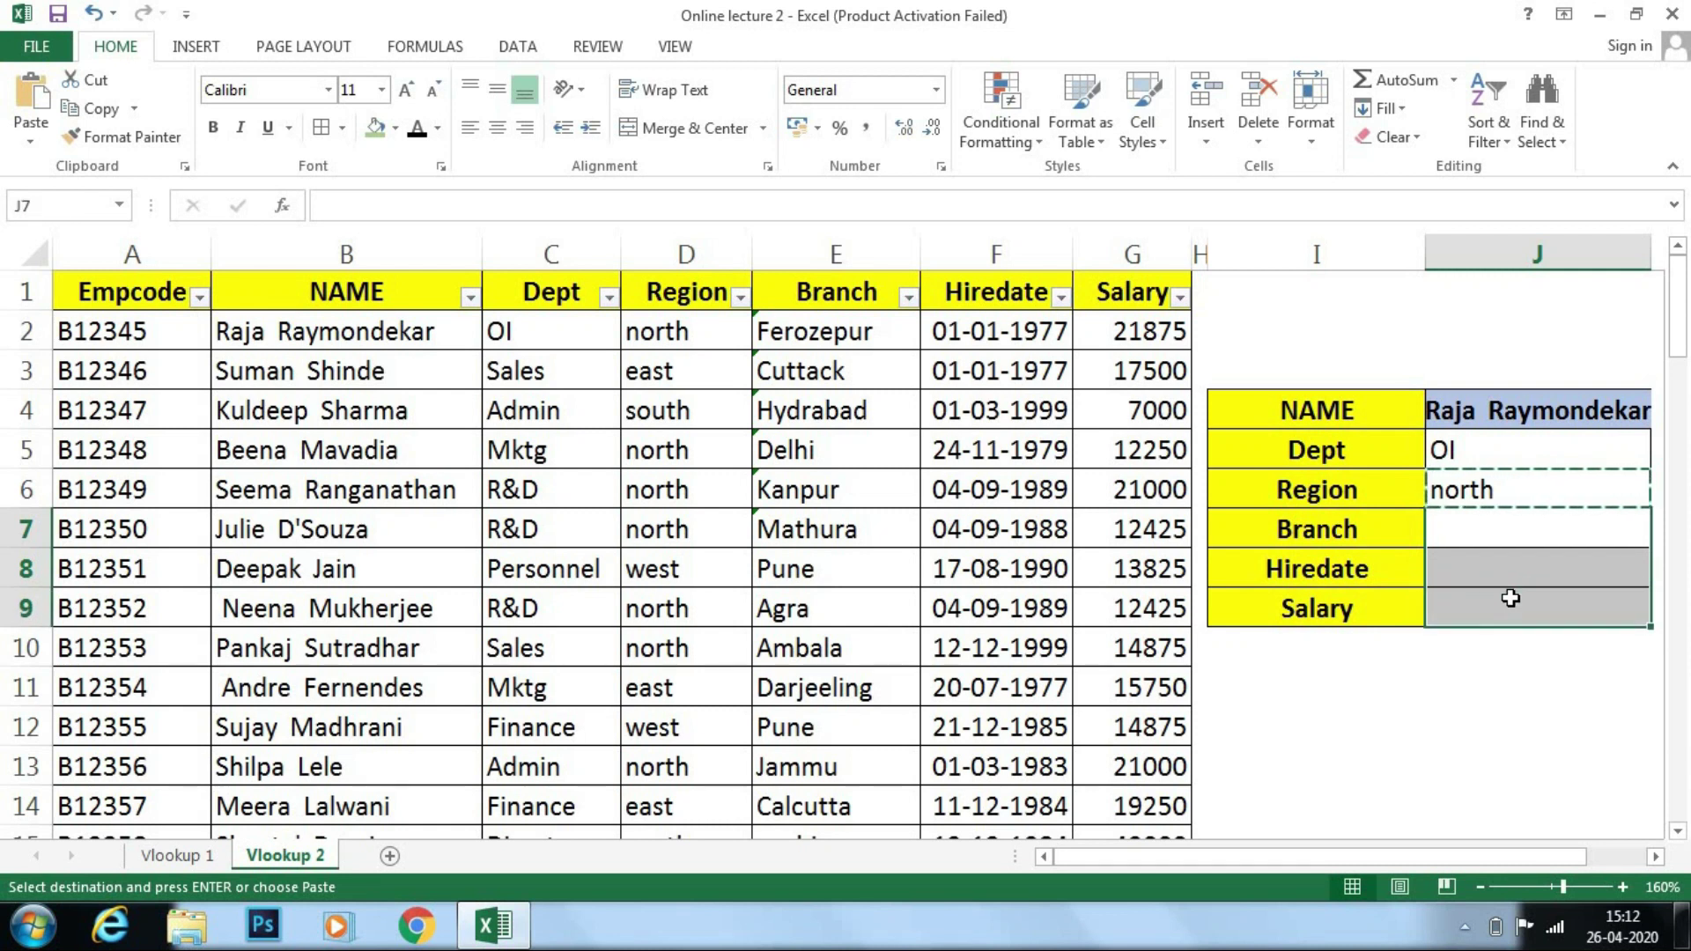
pyautogui.hotkey('ctrl', 'v')
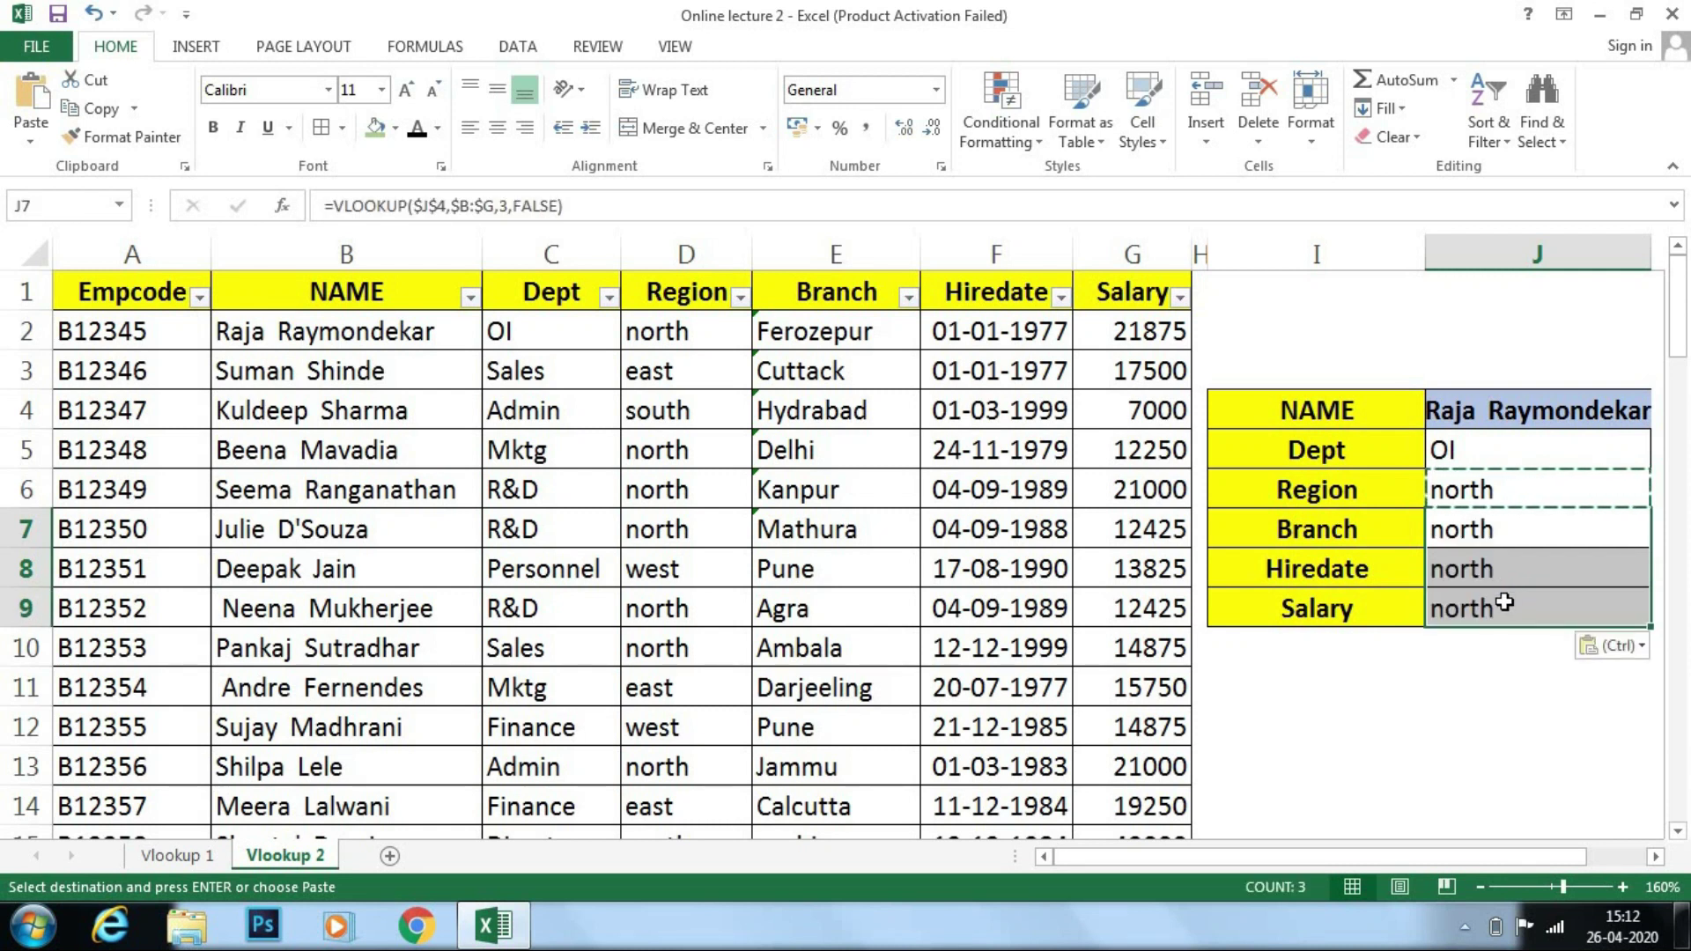
pyautogui.click(1449, 653)
pyautogui.click(1507, 535)
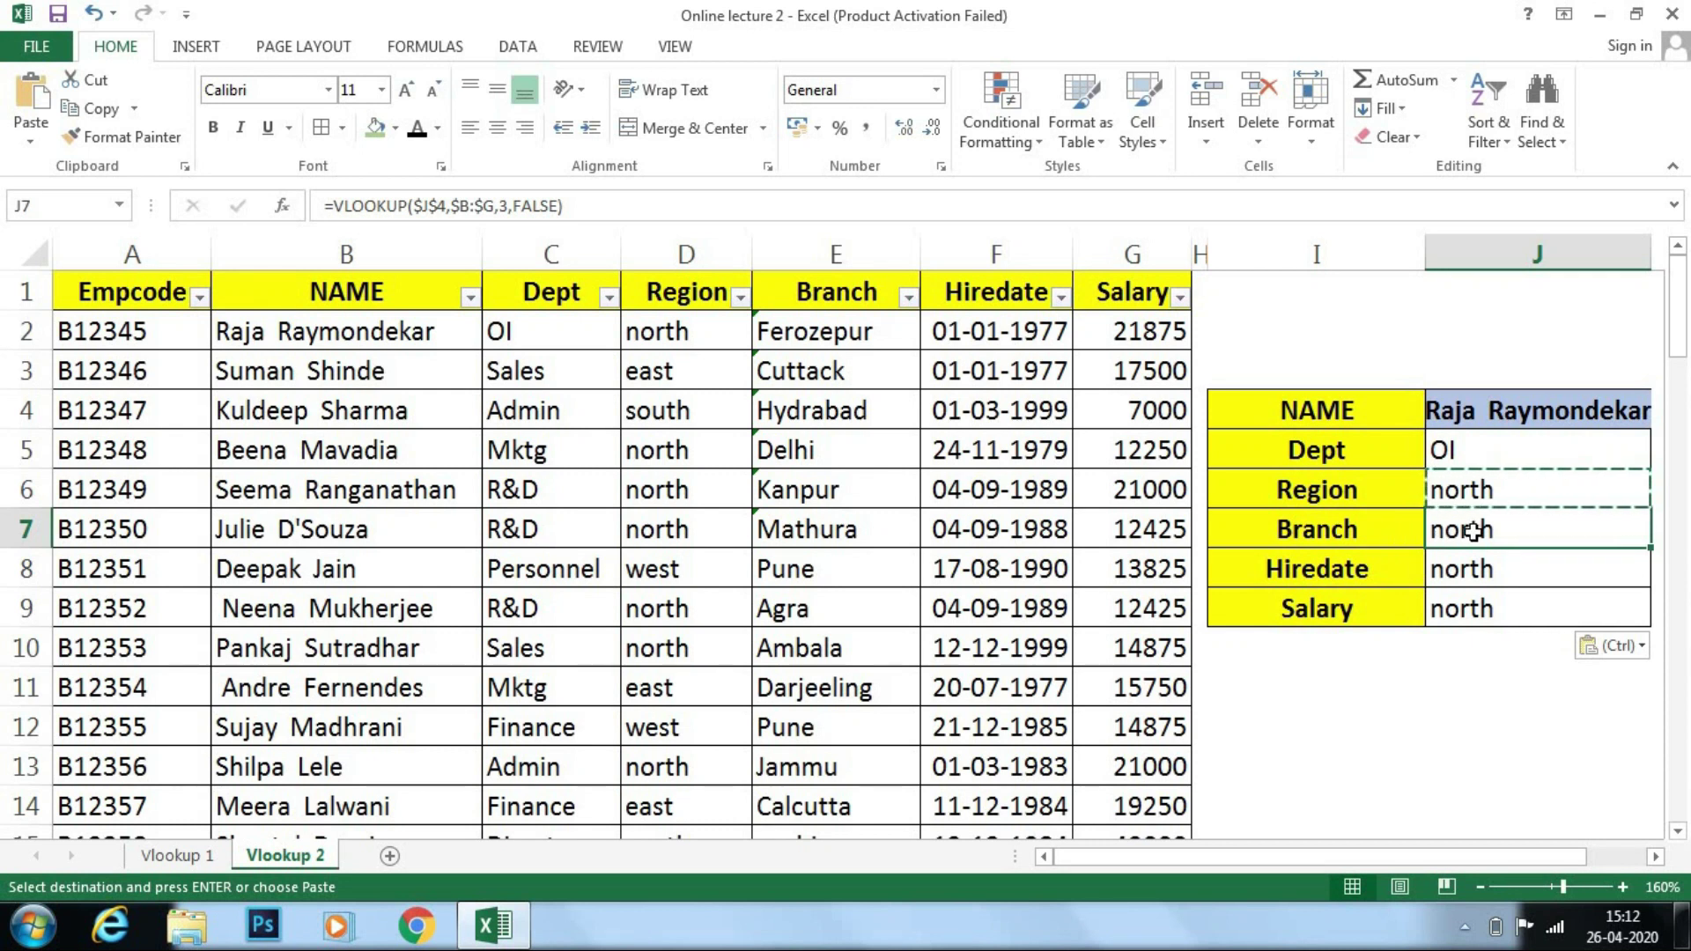
# Step: Change the column index in the Branch formula in J7 to 4
pyautogui.doubleClick(1472, 531)
pyautogui.click(1523, 568)
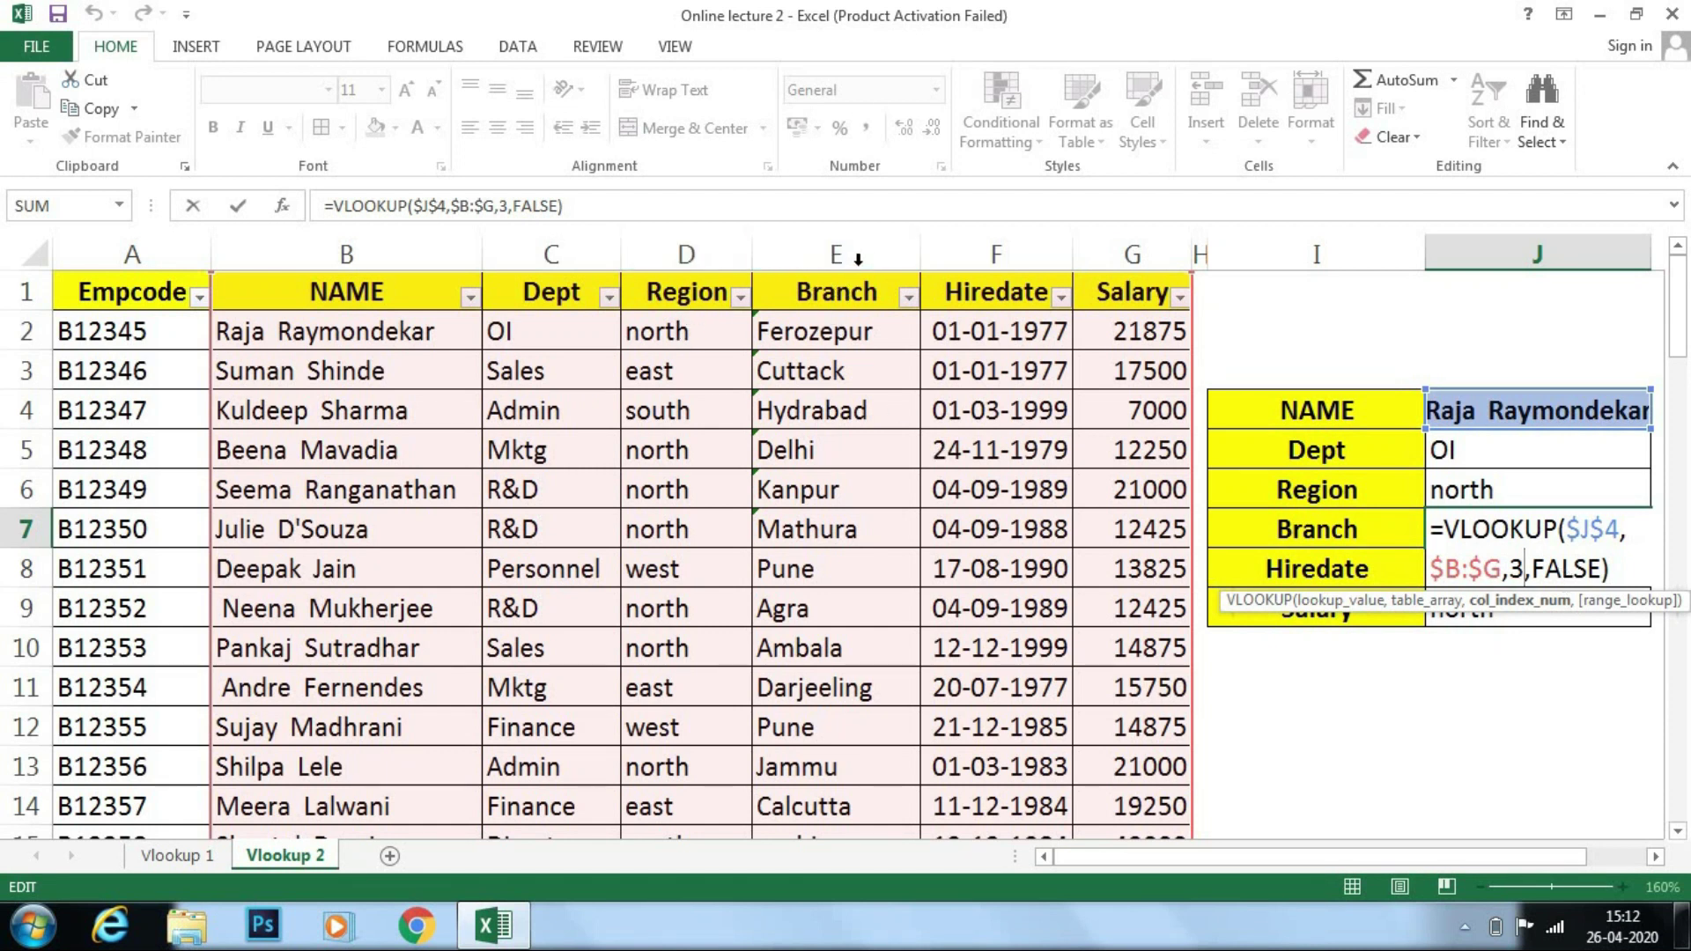
pyautogui.press('BackSpace')
pyautogui.write('4')
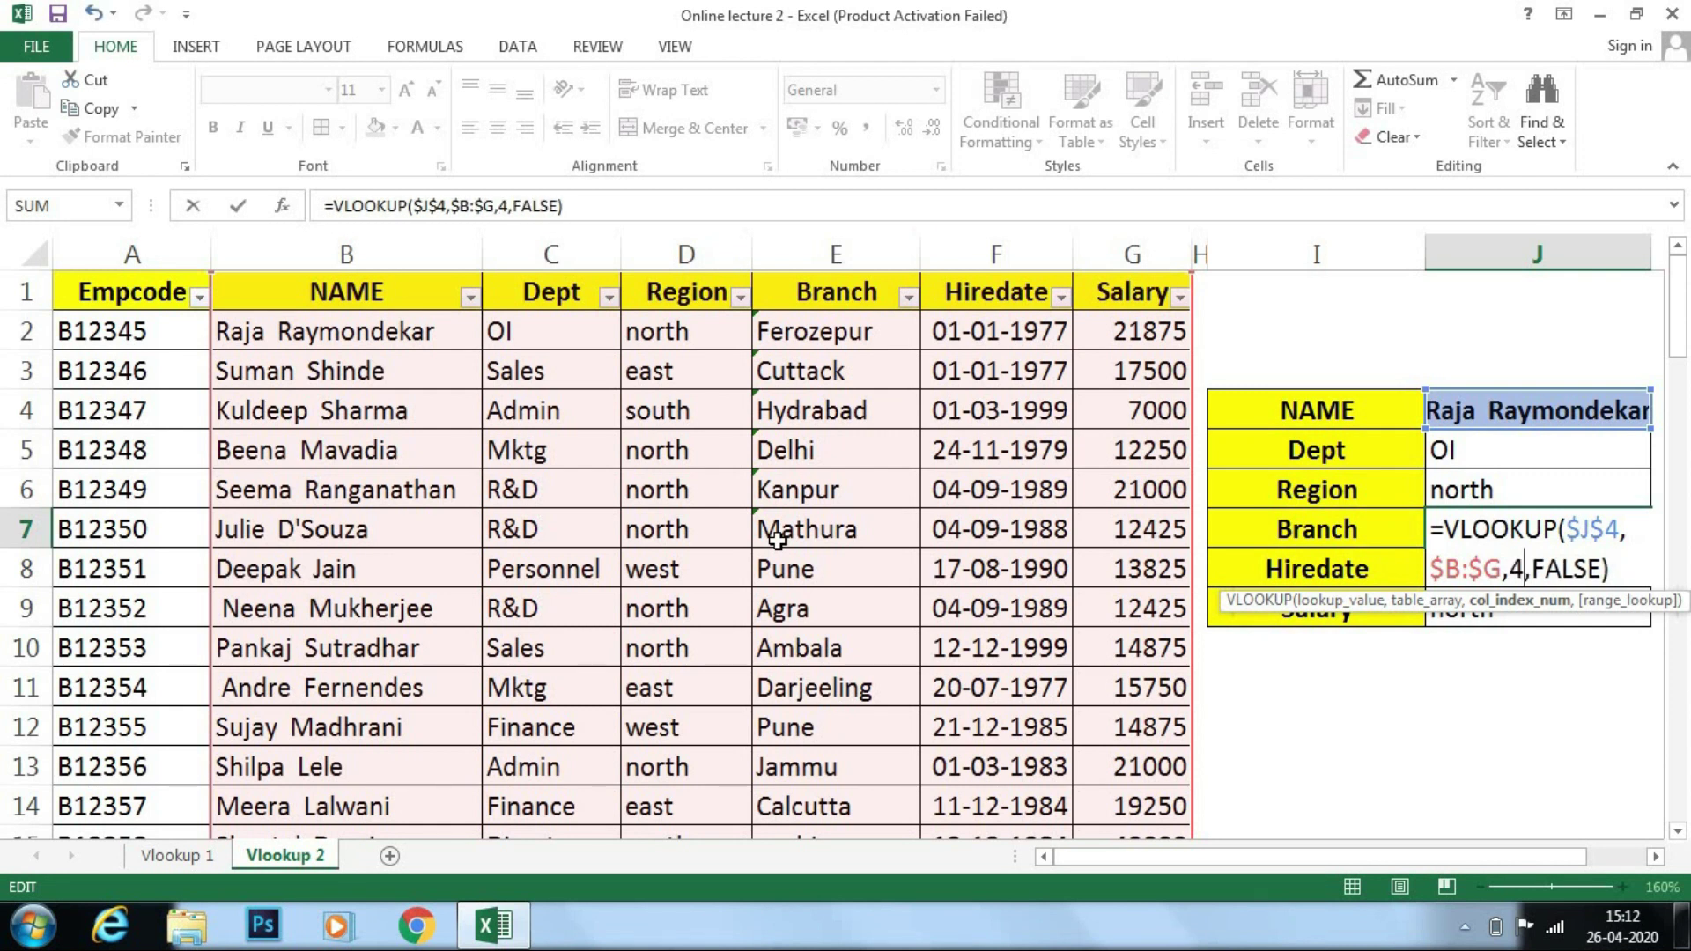
pyautogui.press('Return')
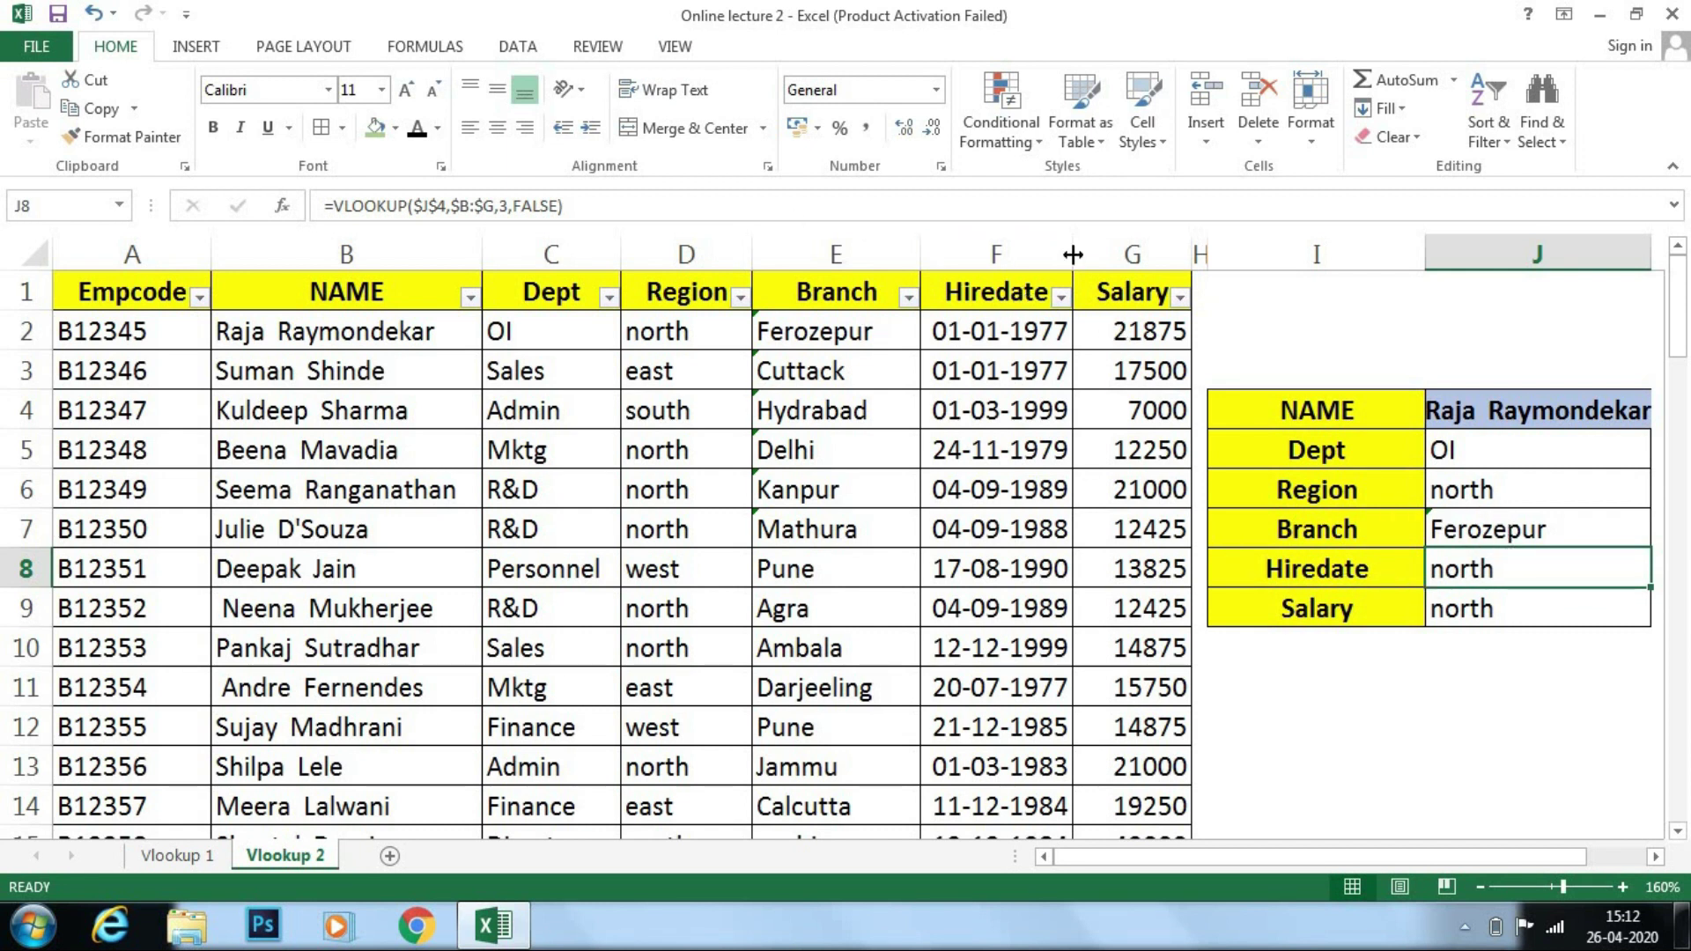
# Step: Change the column index in the Hiredate formula in J8 to 5
pyautogui.doubleClick(1505, 577)
pyautogui.click(1520, 607)
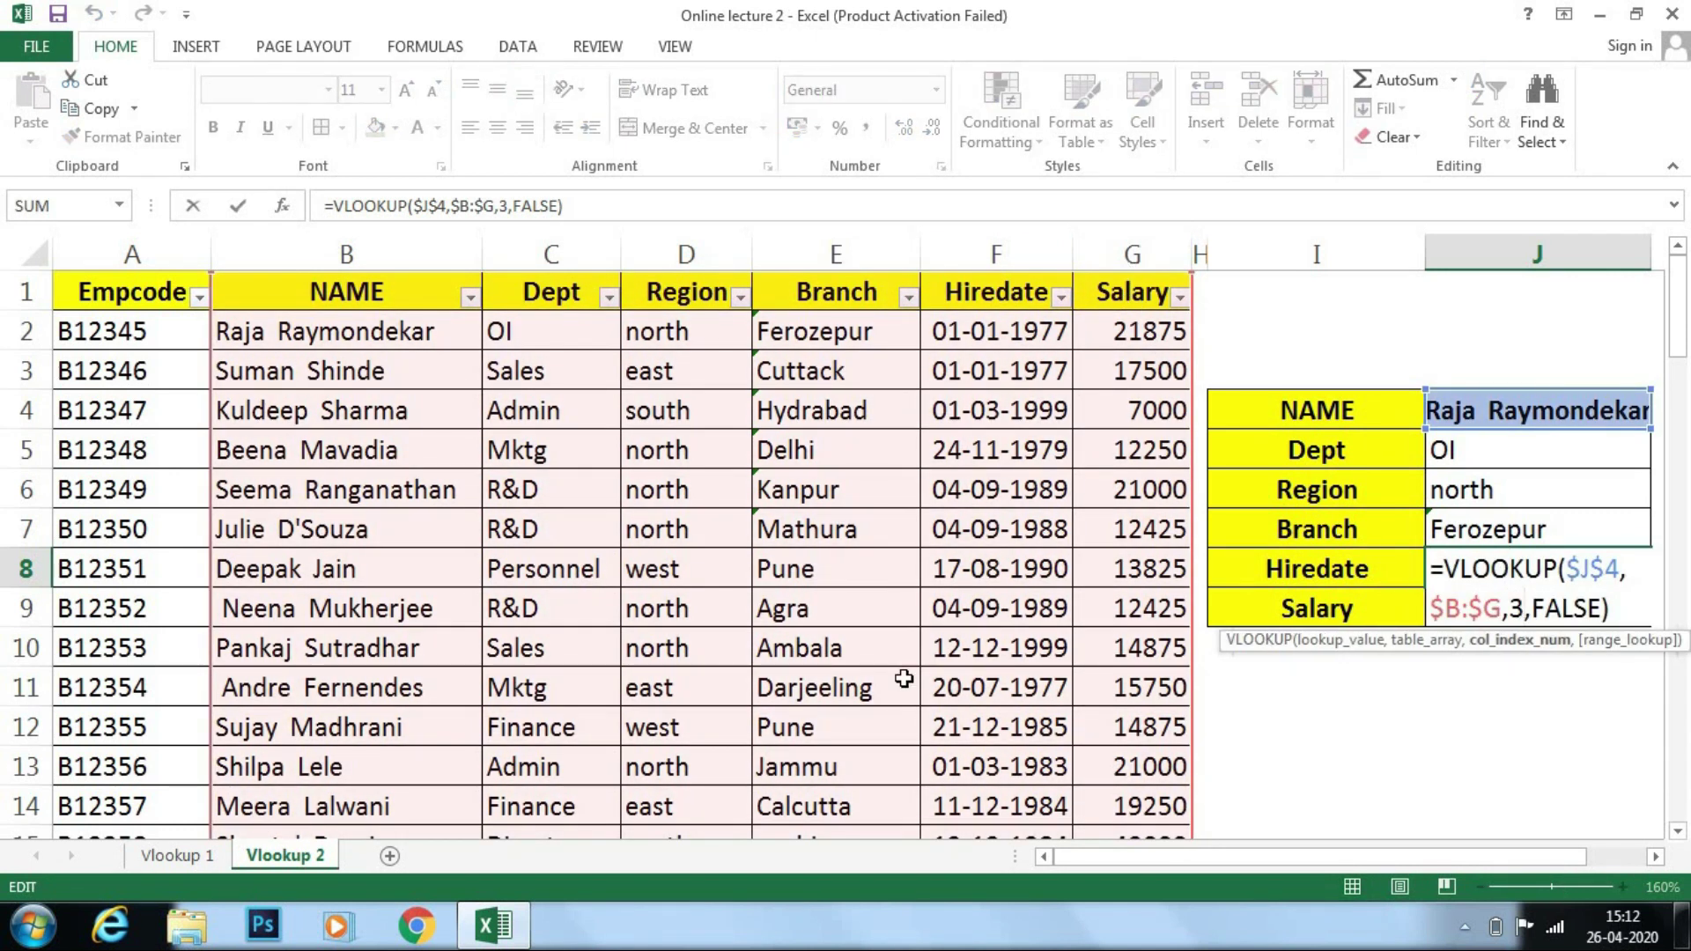
pyautogui.press('BackSpace')
pyautogui.write('5')
pyautogui.press('Return')
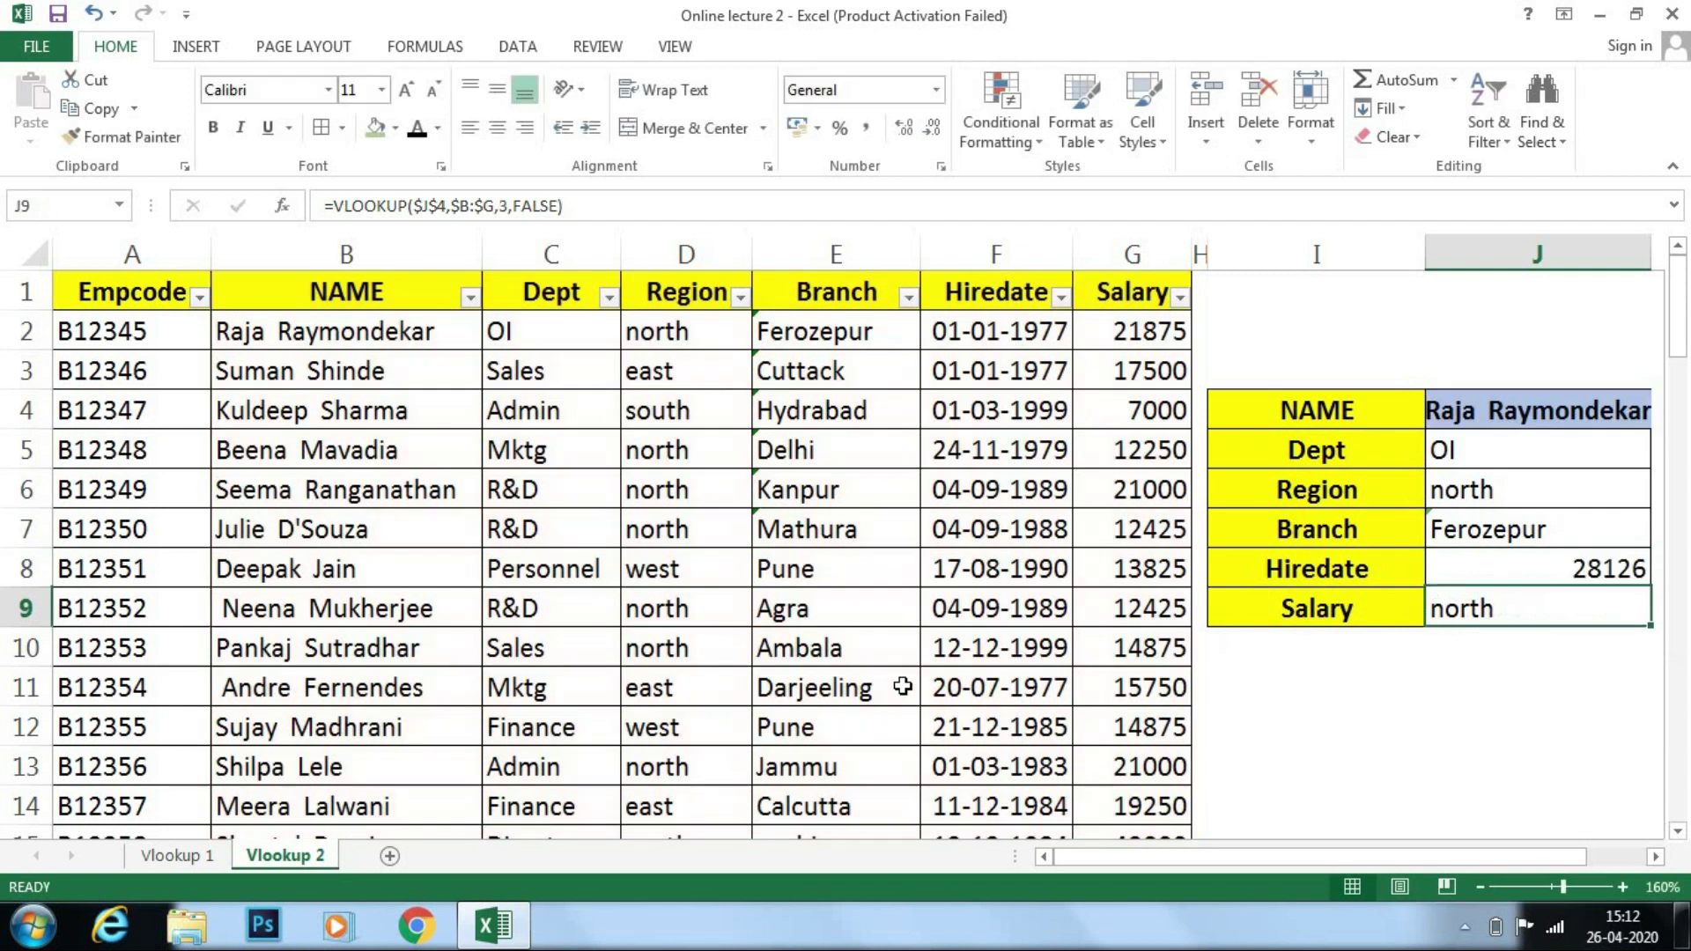
# Step: Change the column index in the Salary formula in J9 to 6
pyautogui.doubleClick(1453, 616)
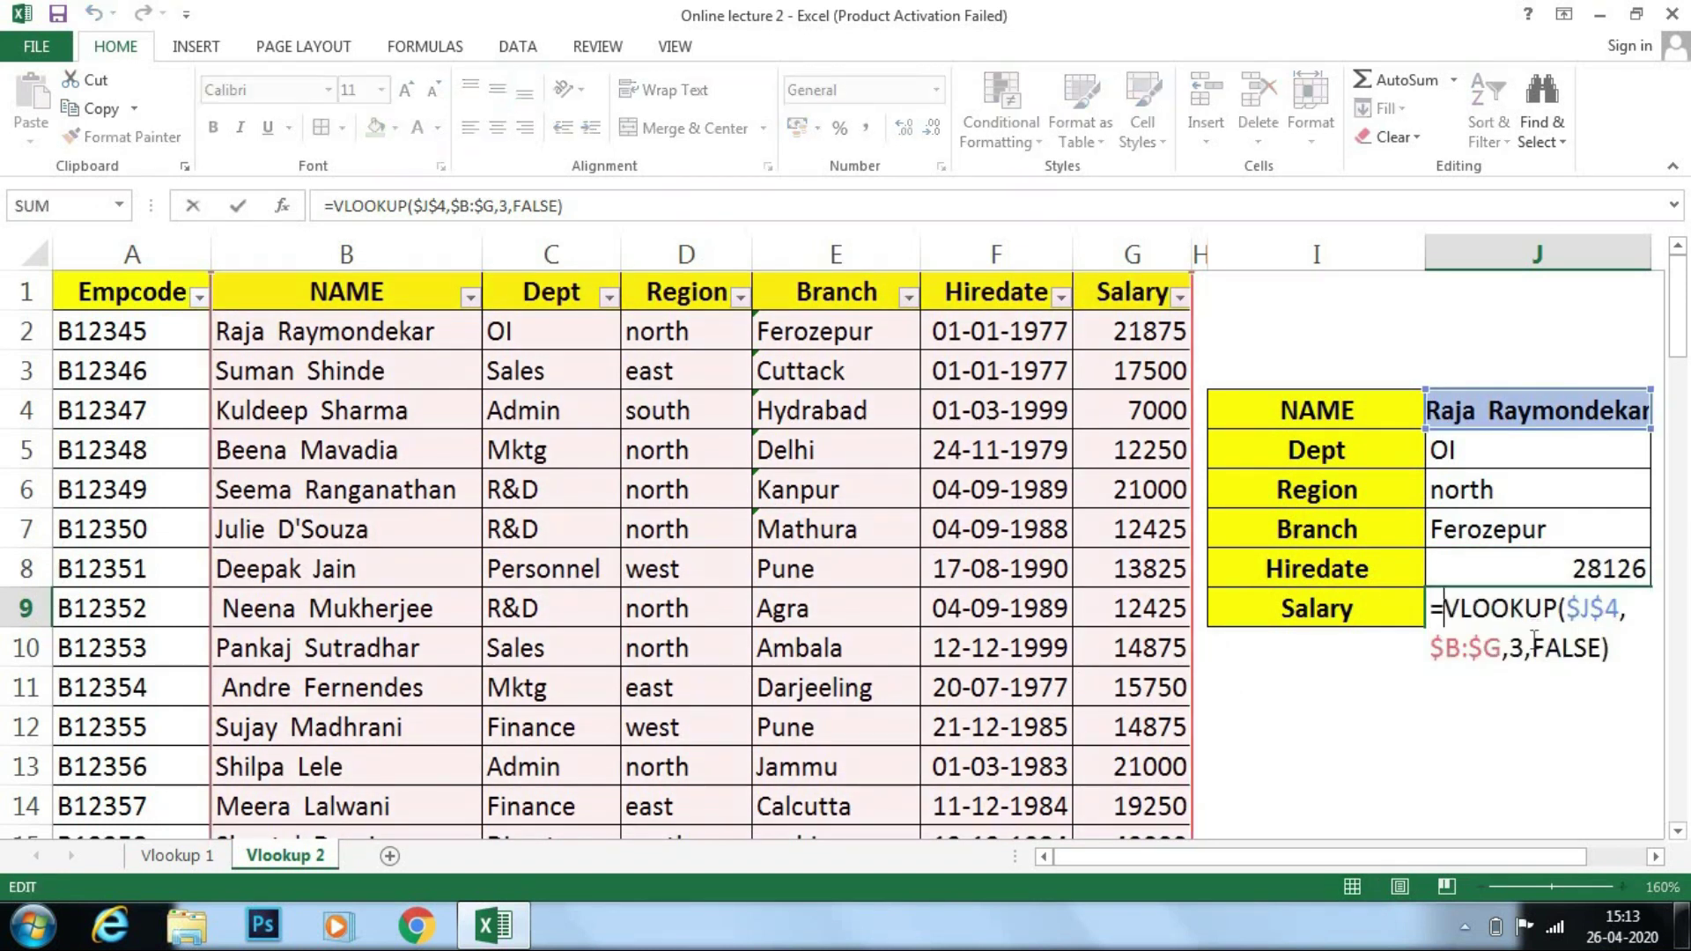
pyautogui.write('6')
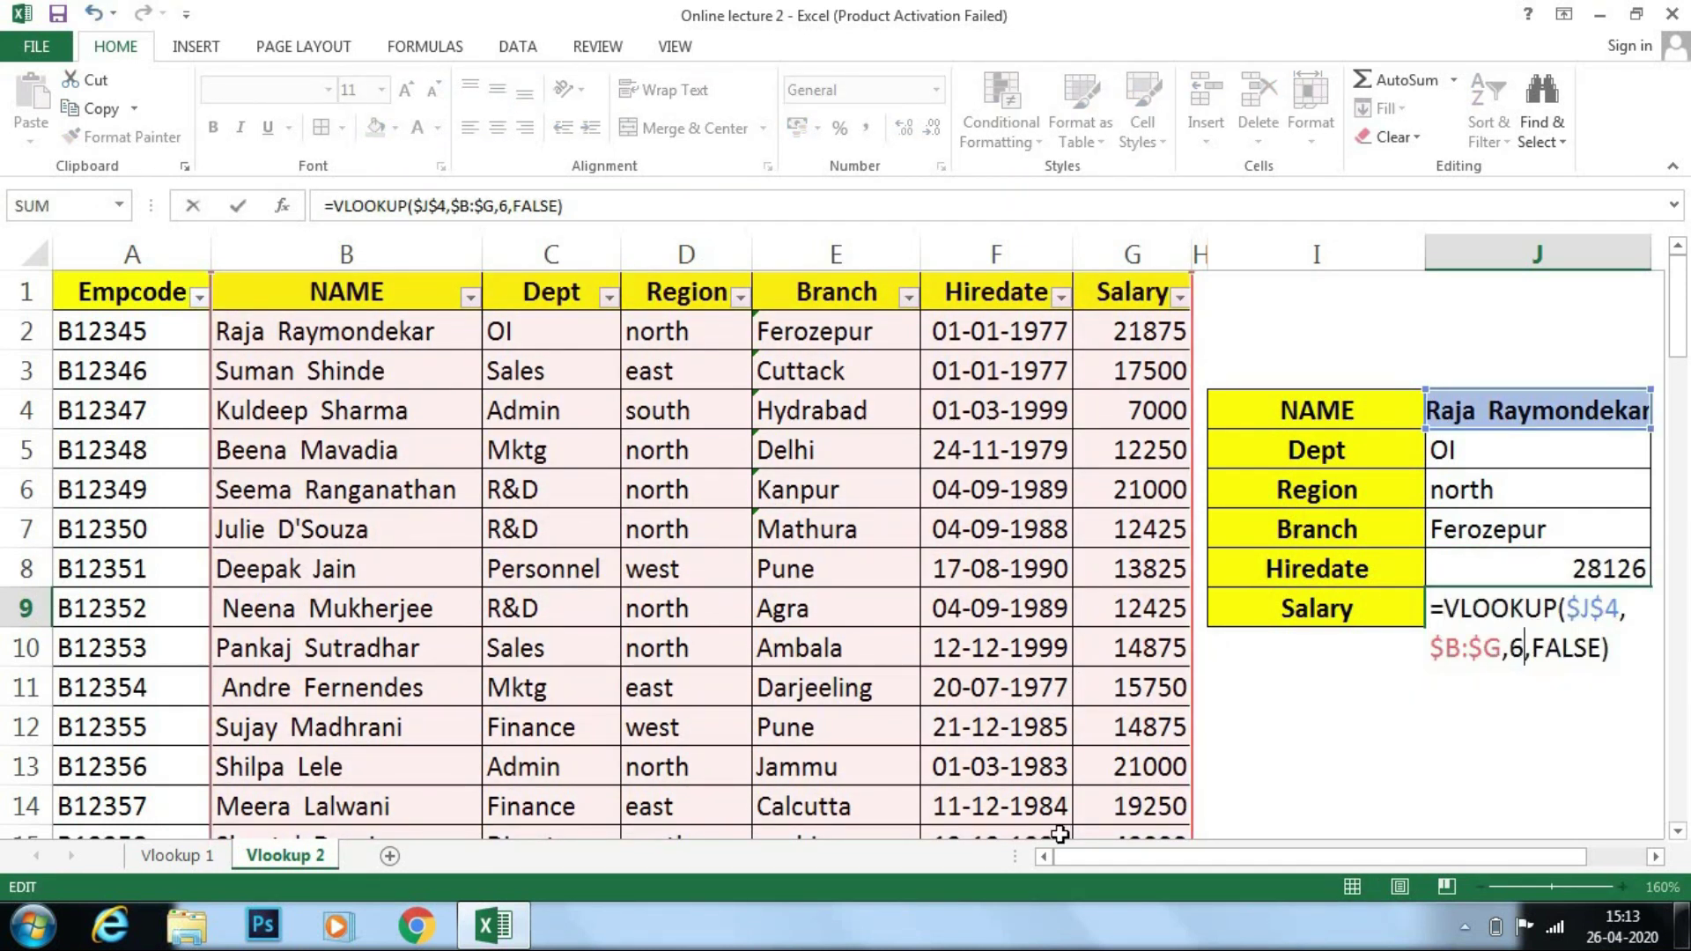
pyautogui.press('Return')
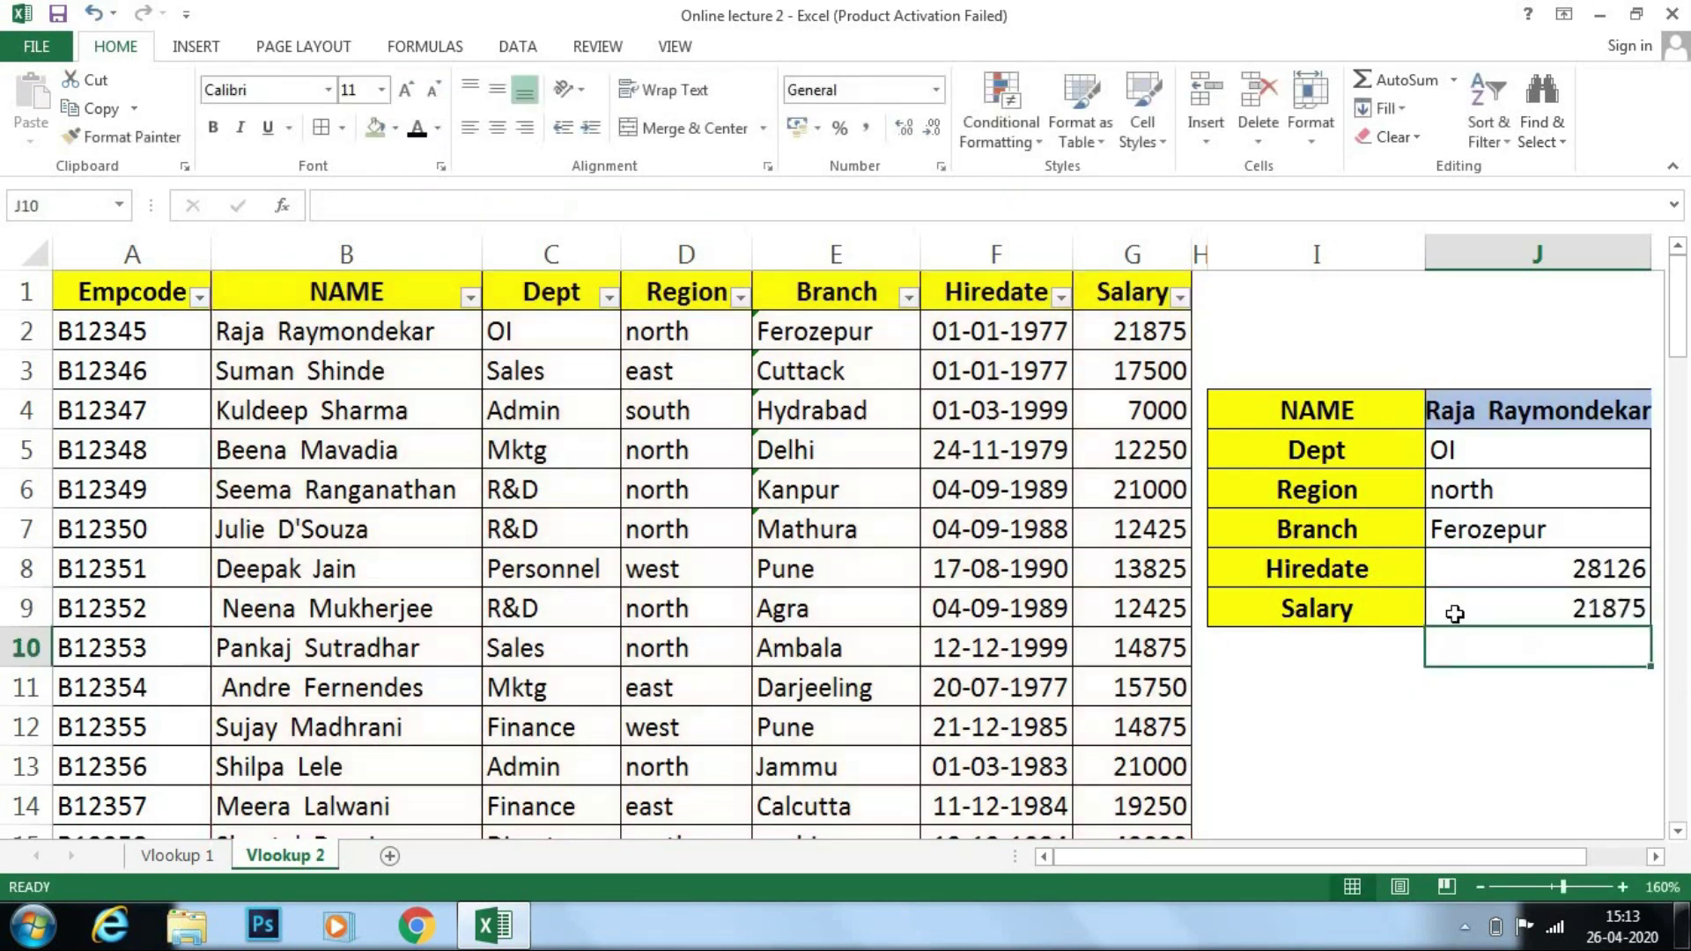
# Step: Format the Hiredate result in J8 as Short Date
pyautogui.click(1617, 581)
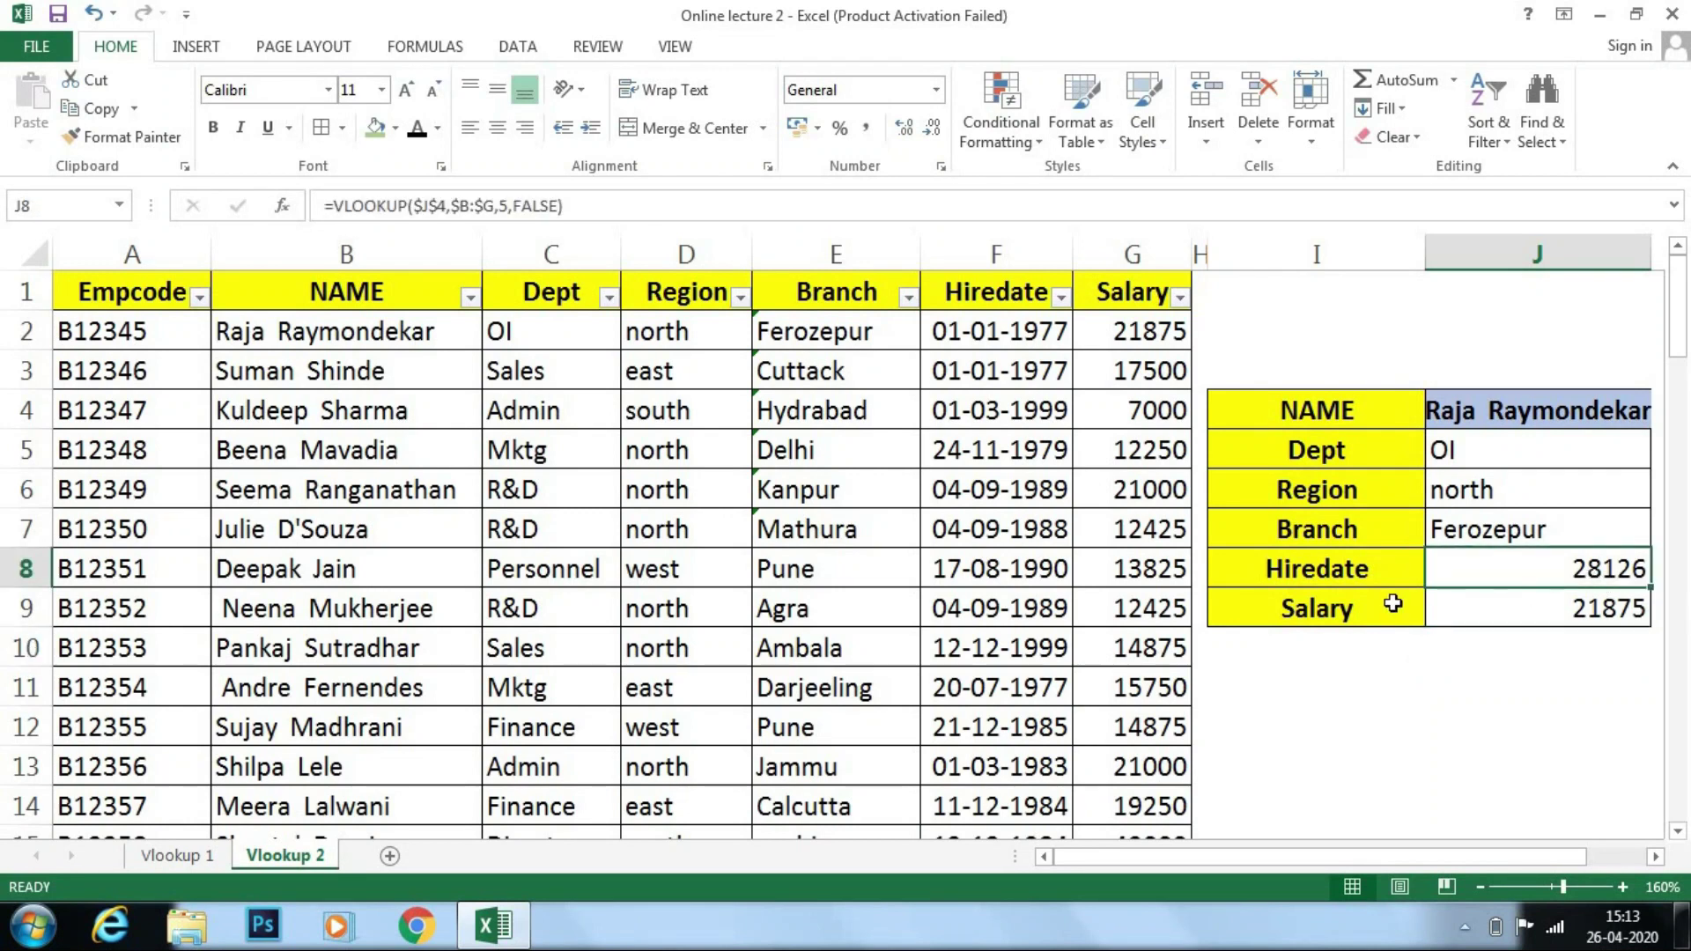
pyautogui.click(935, 90)
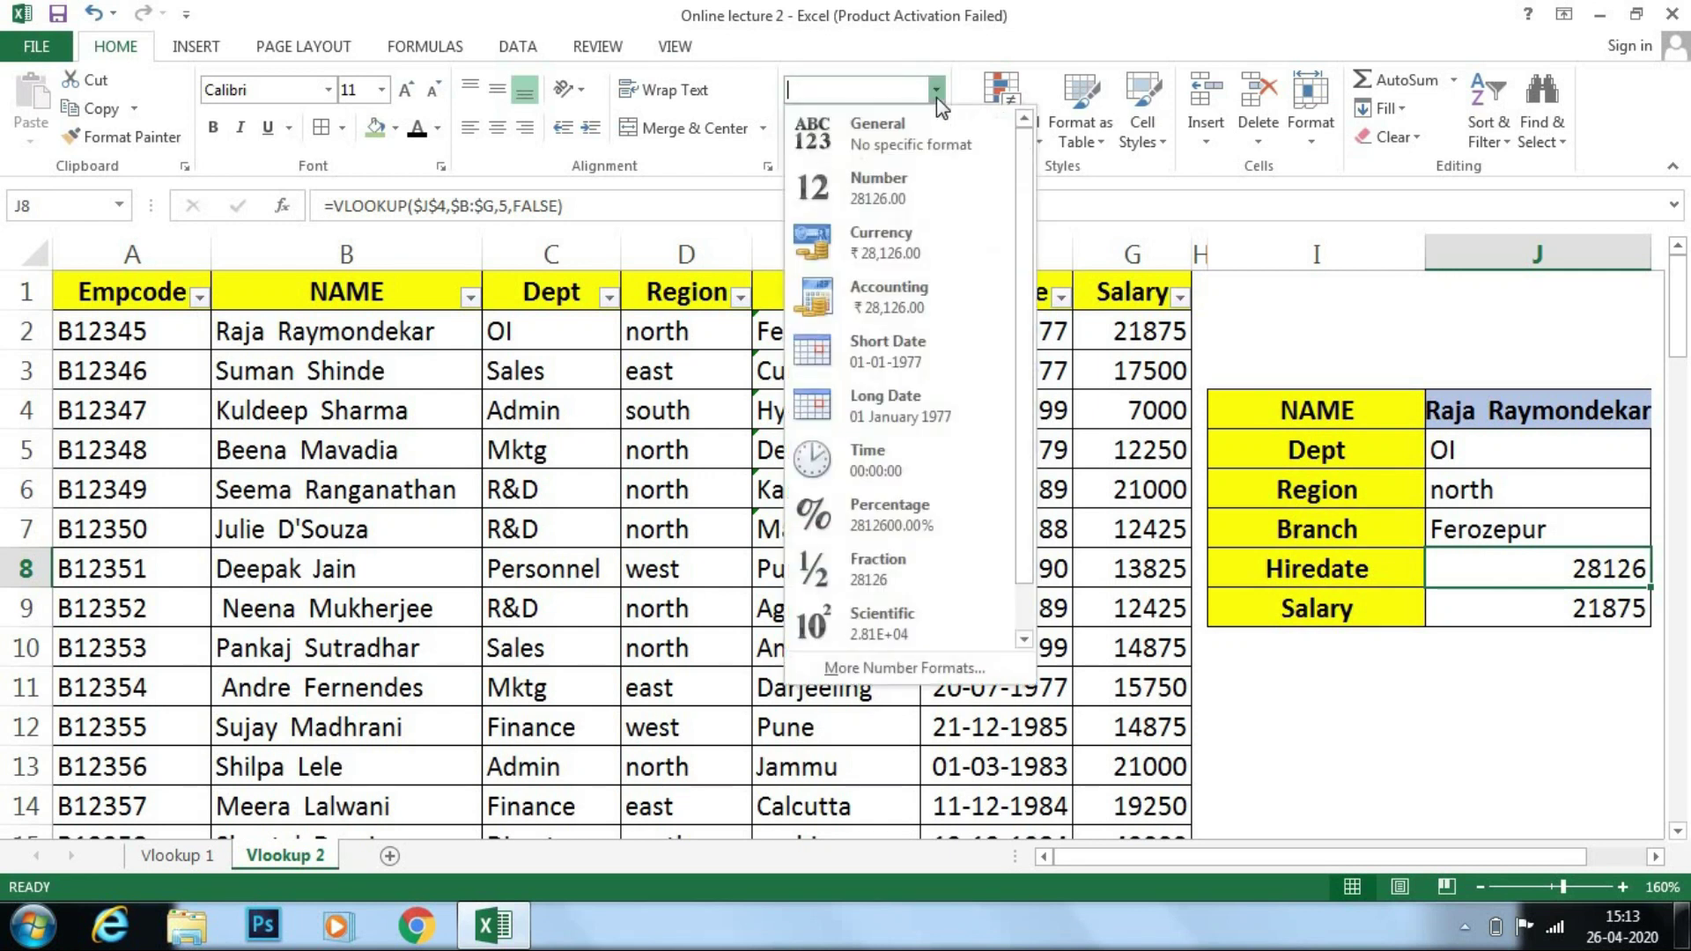
pyautogui.click(907, 347)
pyautogui.click(908, 345)
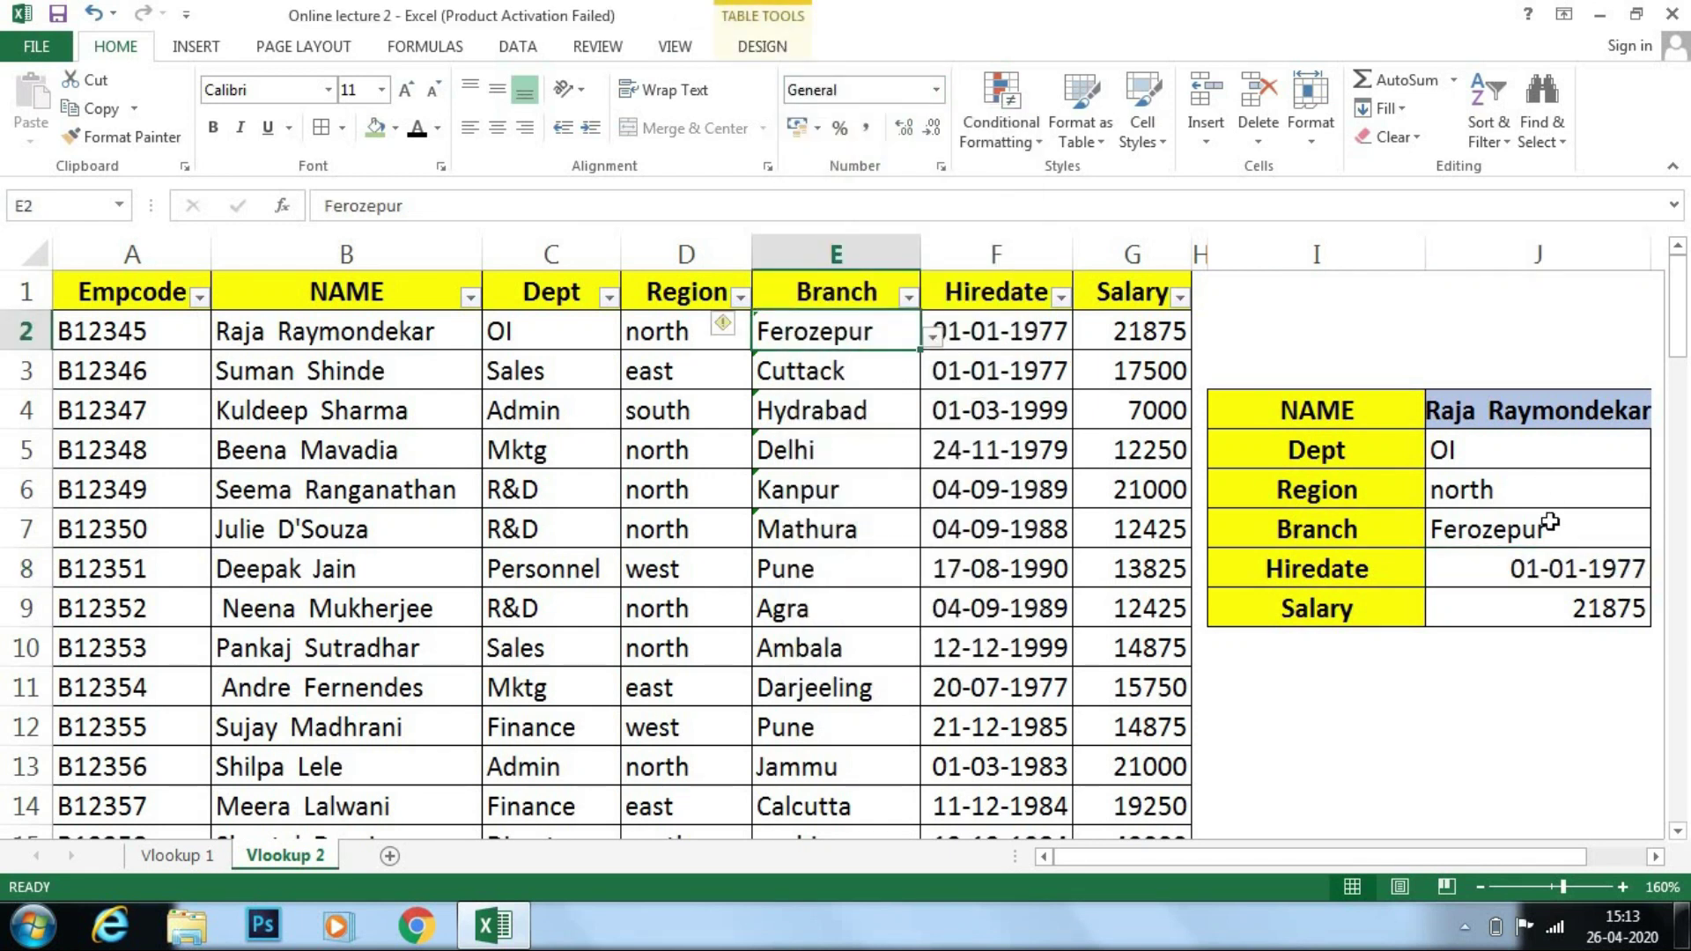
# Step: Center the Dept to Salary results in J5:J9 horizontally
pyautogui.click(1555, 647)
pyautogui.moveTo(1544, 468); pyautogui.dragTo(1540, 615)
pyautogui.click(710, 135)
pyautogui.press('Escape')
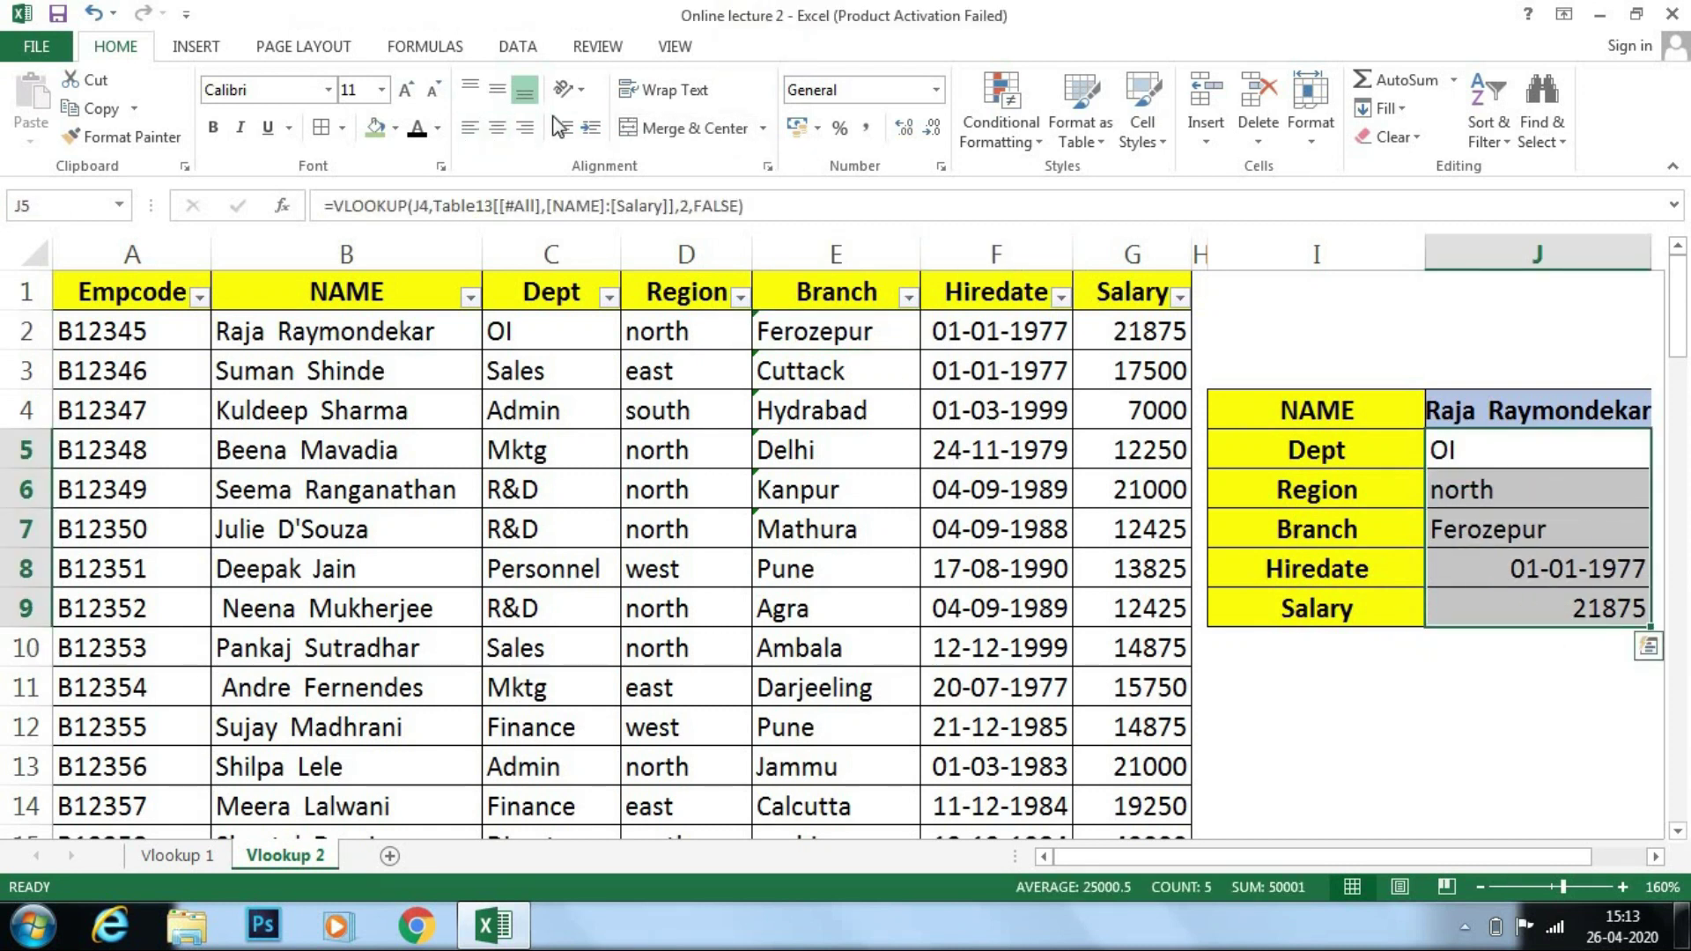
pyautogui.click(497, 132)
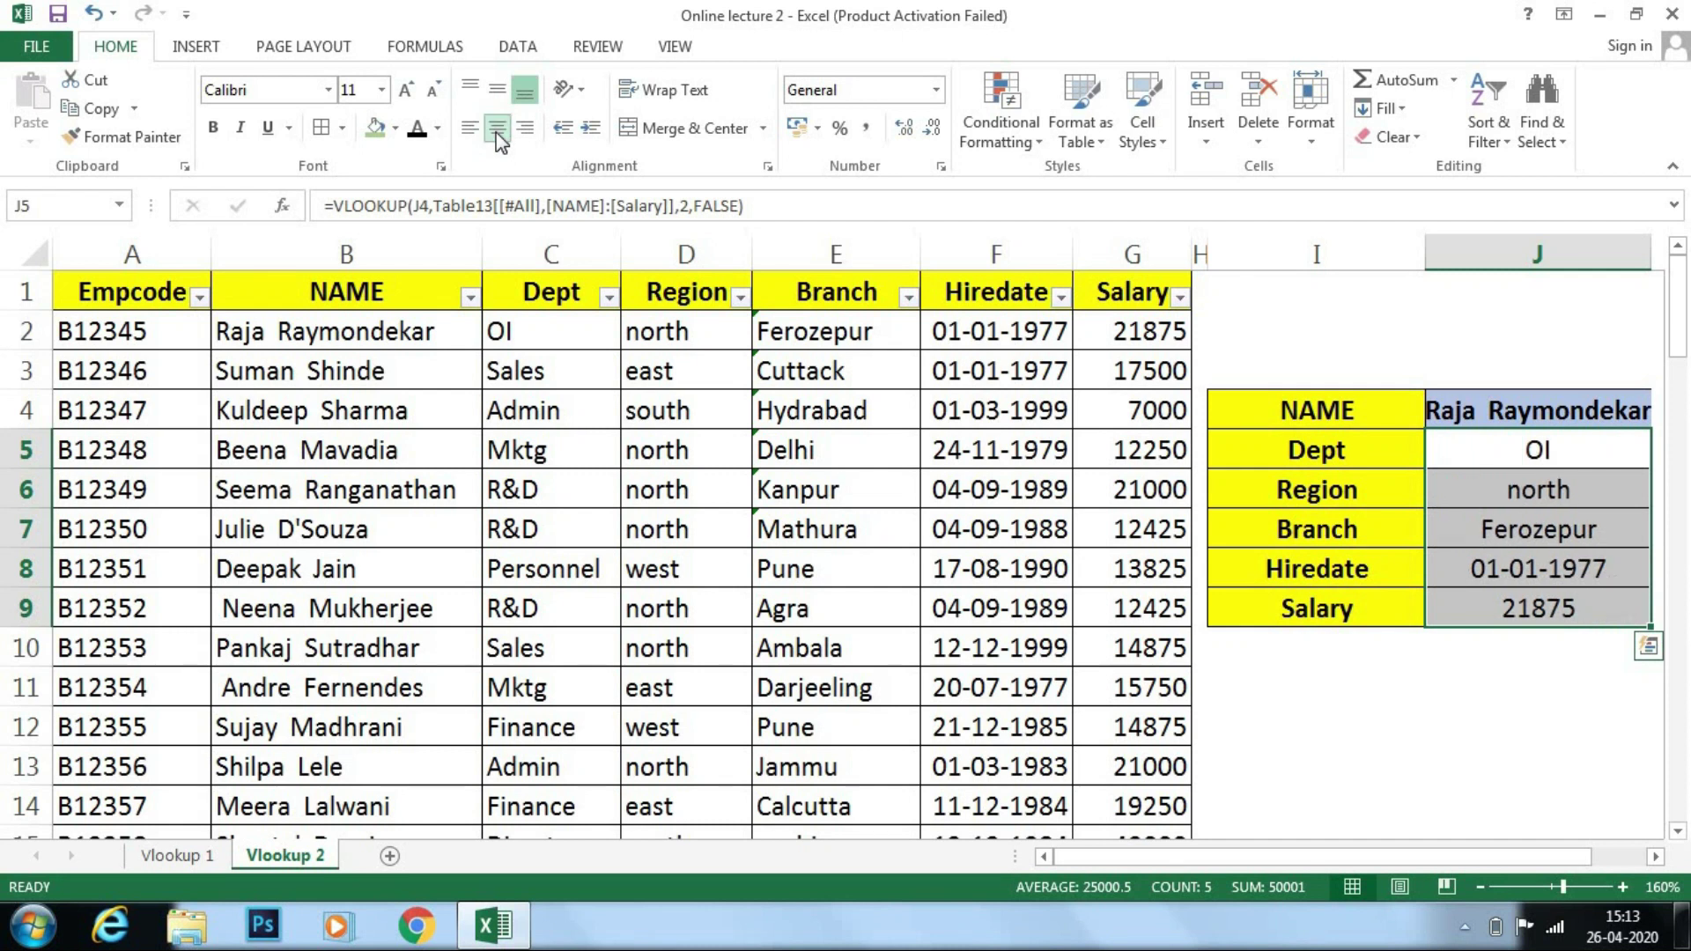
# Step: Choose the fifth employee from the name list in J4 and check the Branch formula in J7
pyautogui.click(1537, 405)
pyautogui.click(1660, 418)
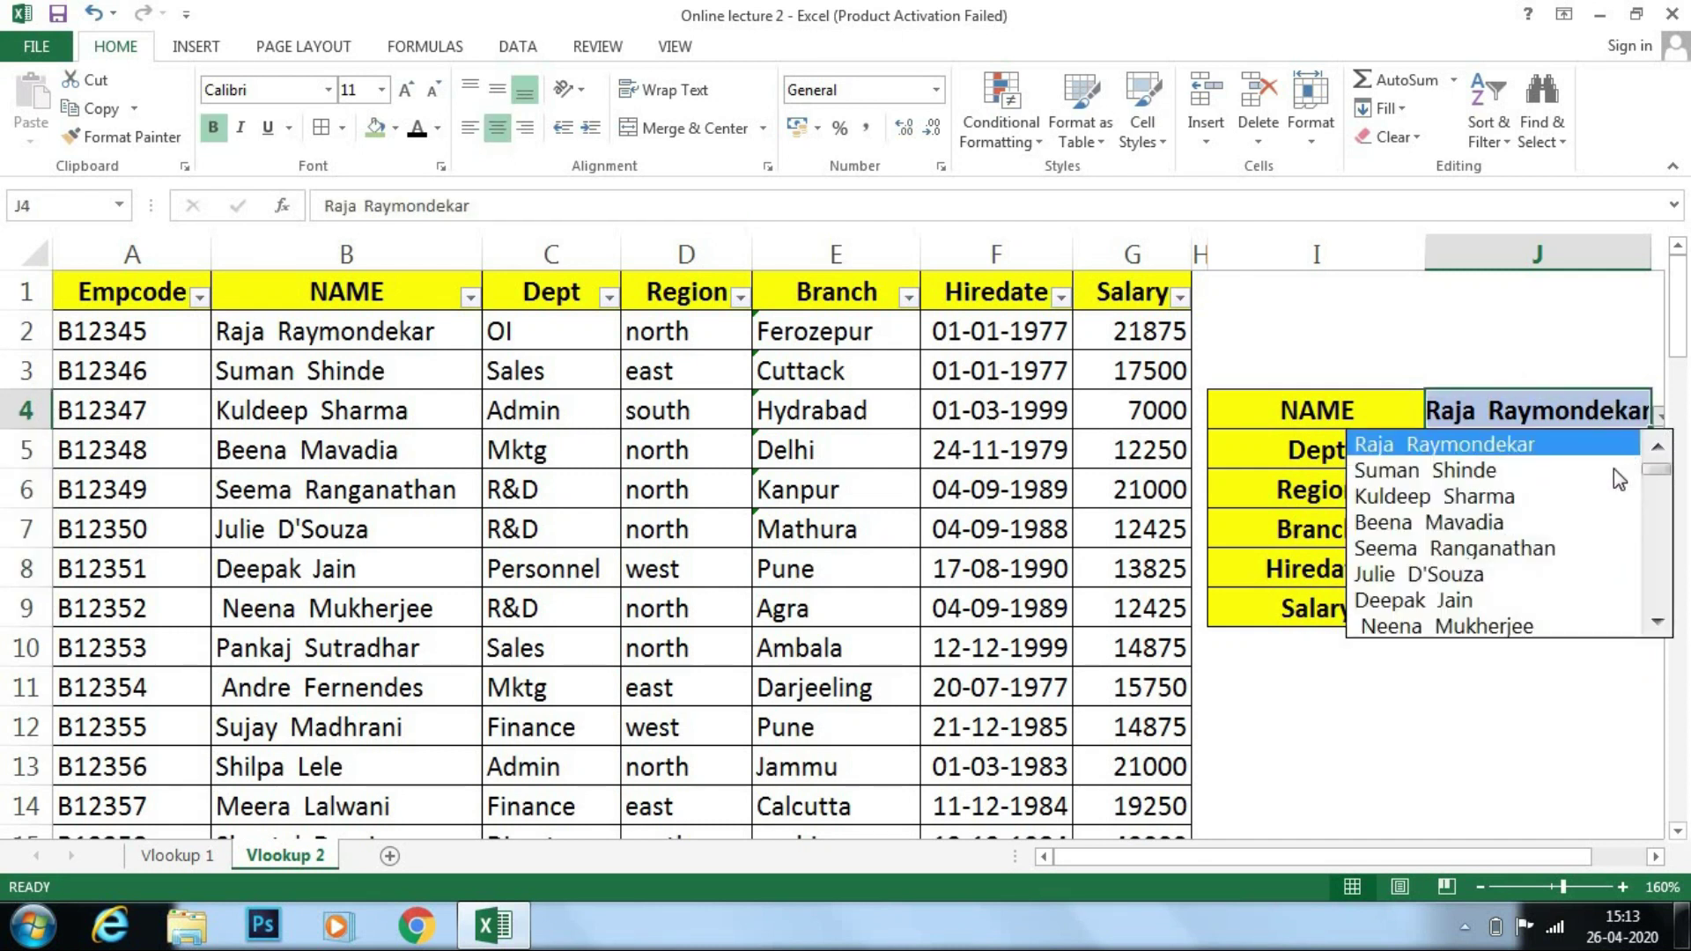
pyautogui.click(1538, 546)
pyautogui.click(1538, 539)
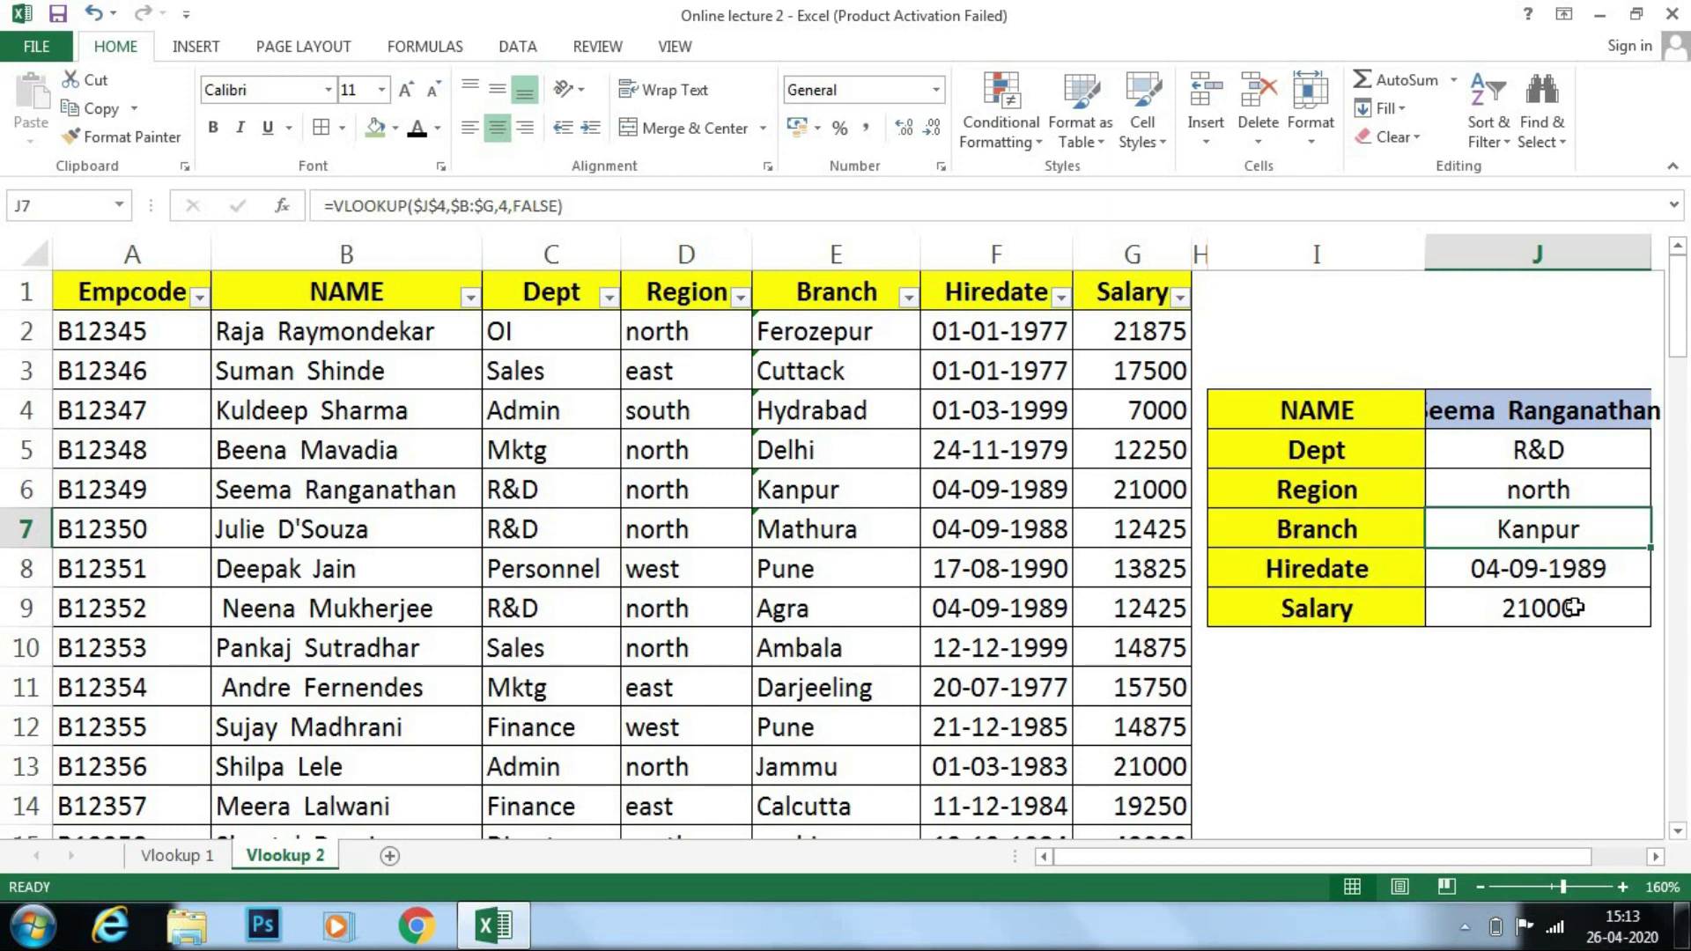
# Step: Choose an employee from much further down the name list in J4 to test the lookup formulas
pyautogui.click(1646, 415)
pyautogui.click(1659, 416)
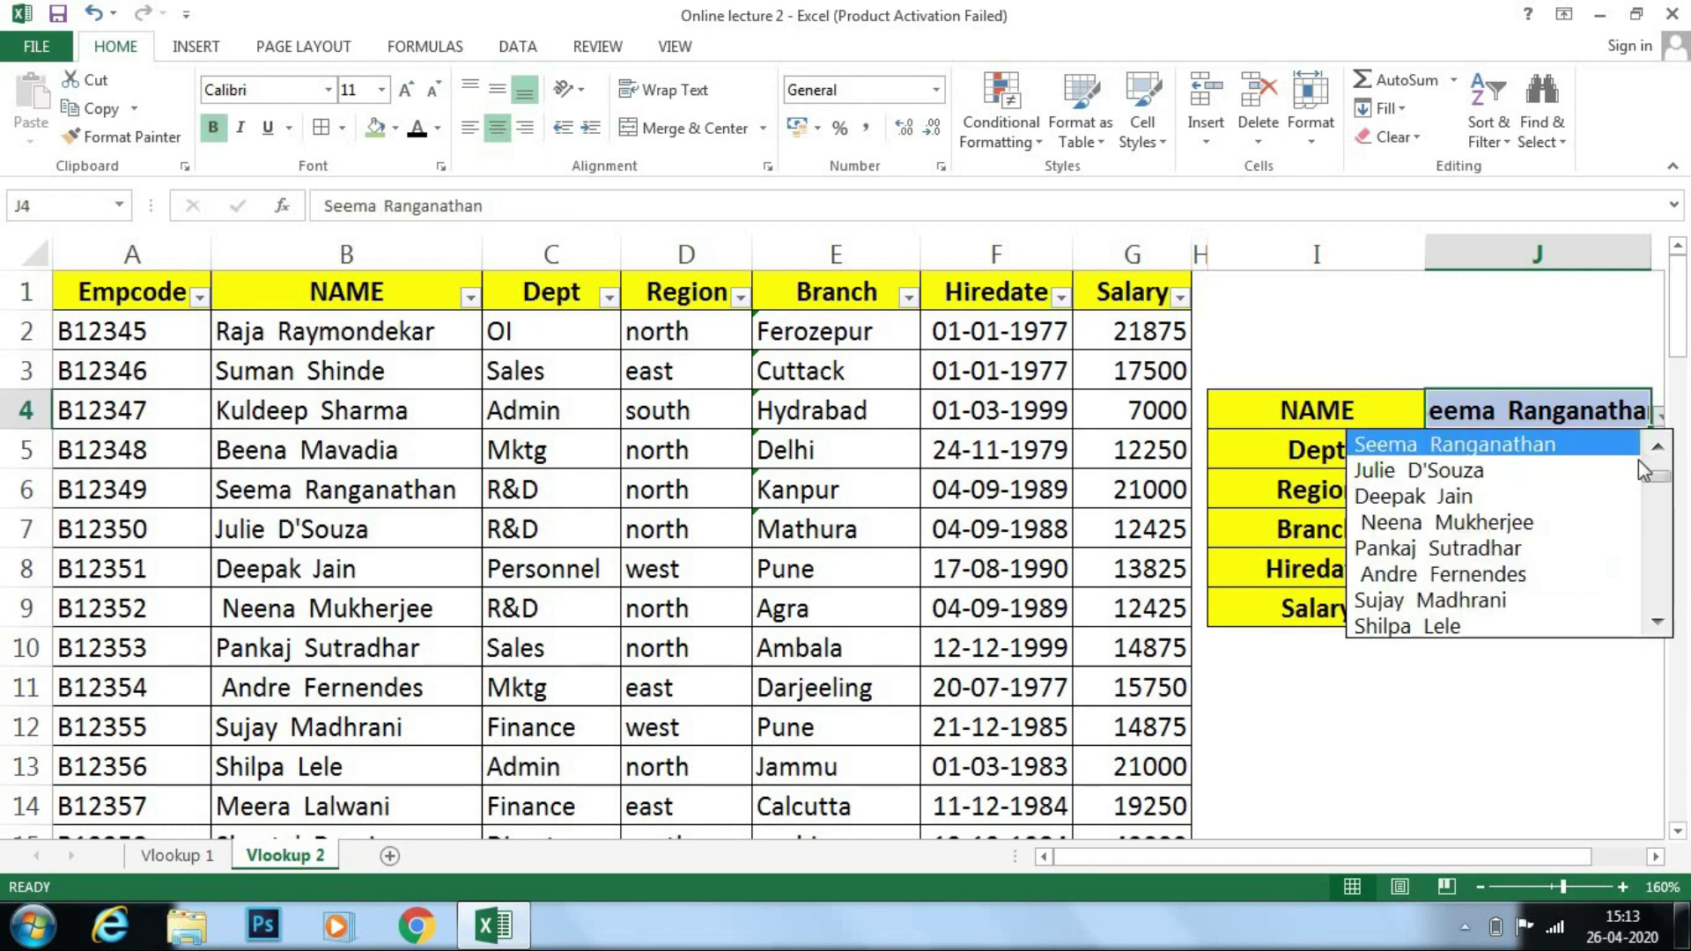
pyautogui.click(1664, 548)
pyautogui.moveTo(1660, 541); pyautogui.dragTo(1659, 548)
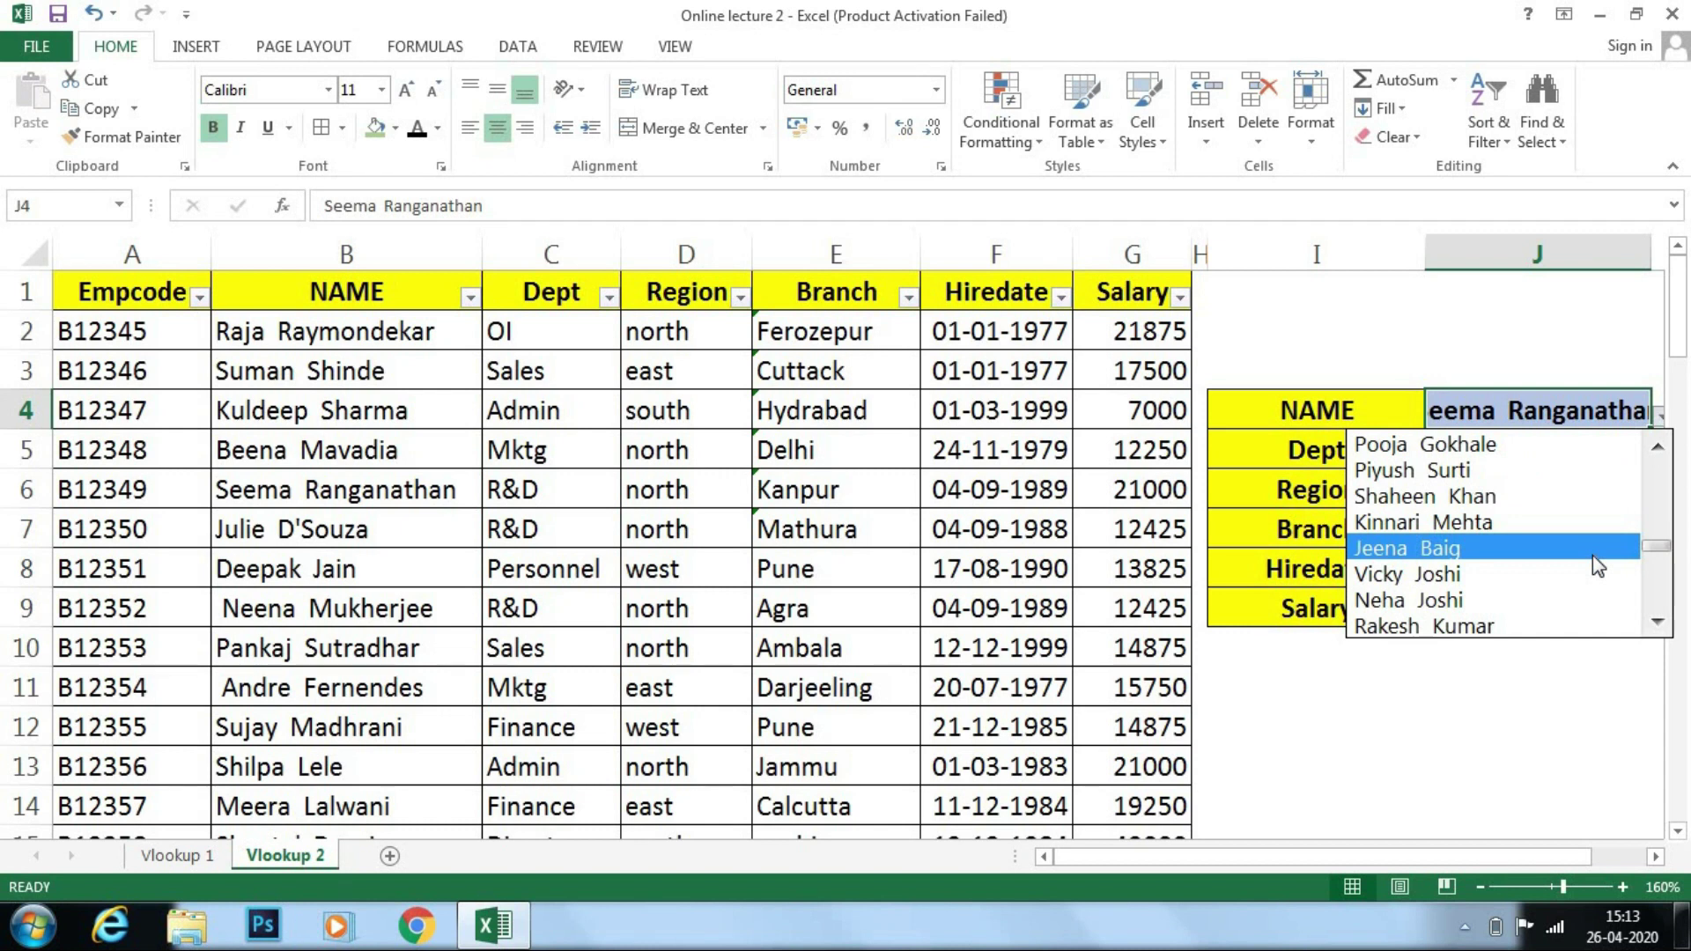
pyautogui.click(1598, 555)
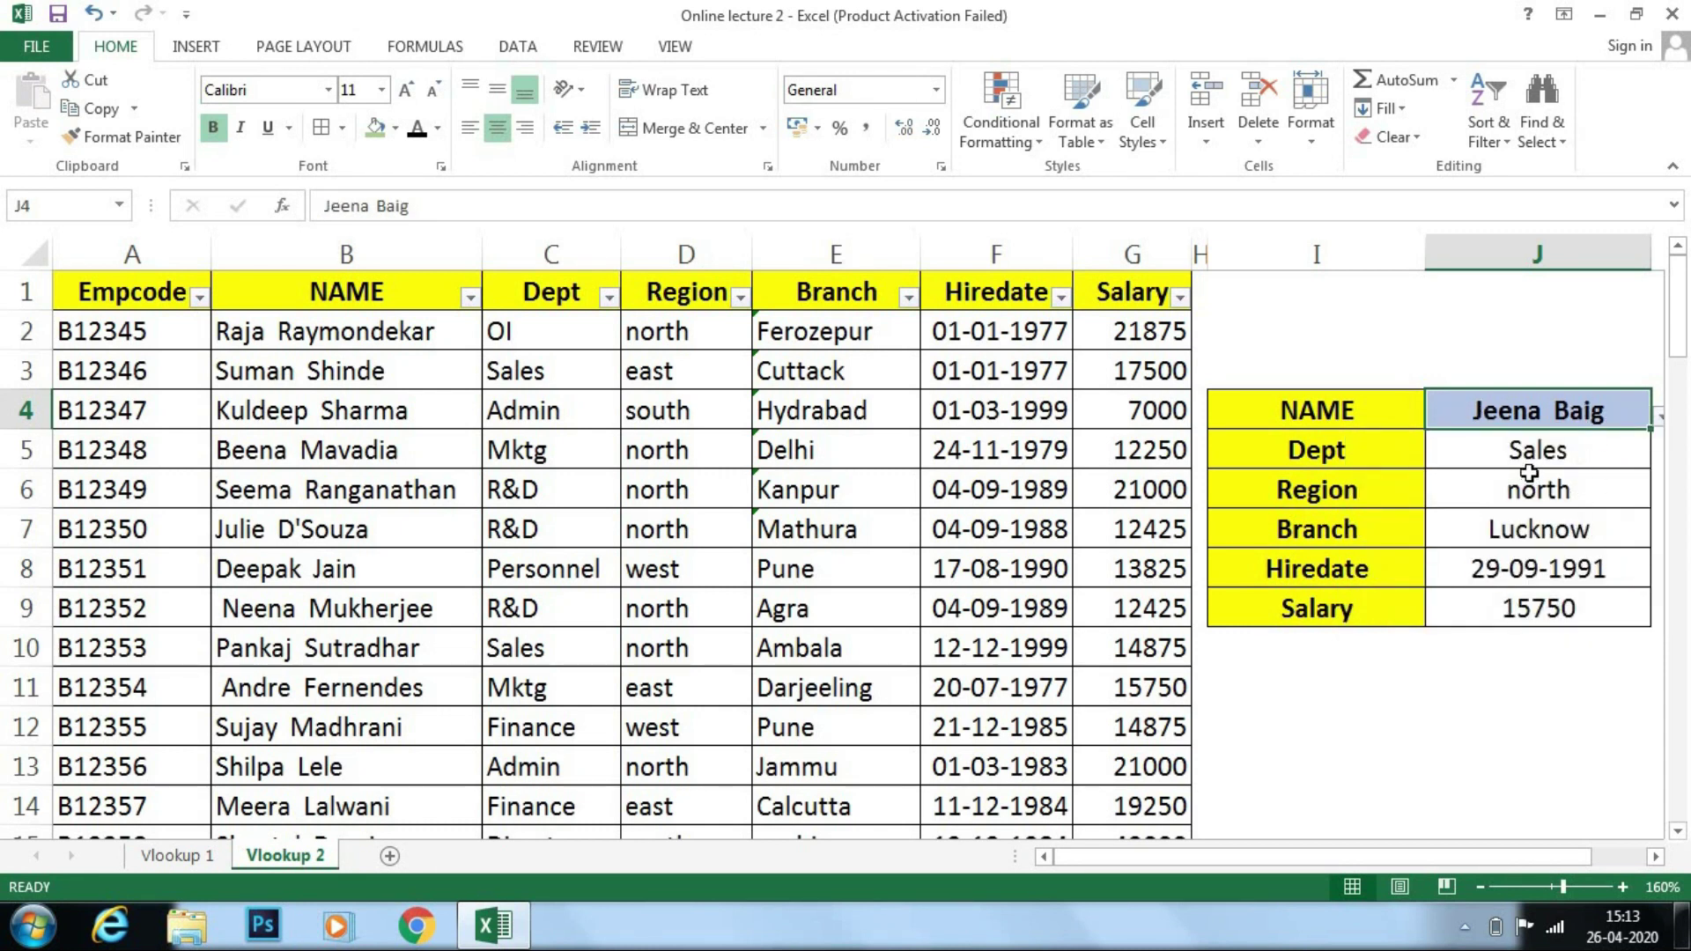
# Step: Look through the records of the employee table and return to the name cell J4
pyautogui.click(398, 448)
pyautogui.scroll(-1, 398, 447)
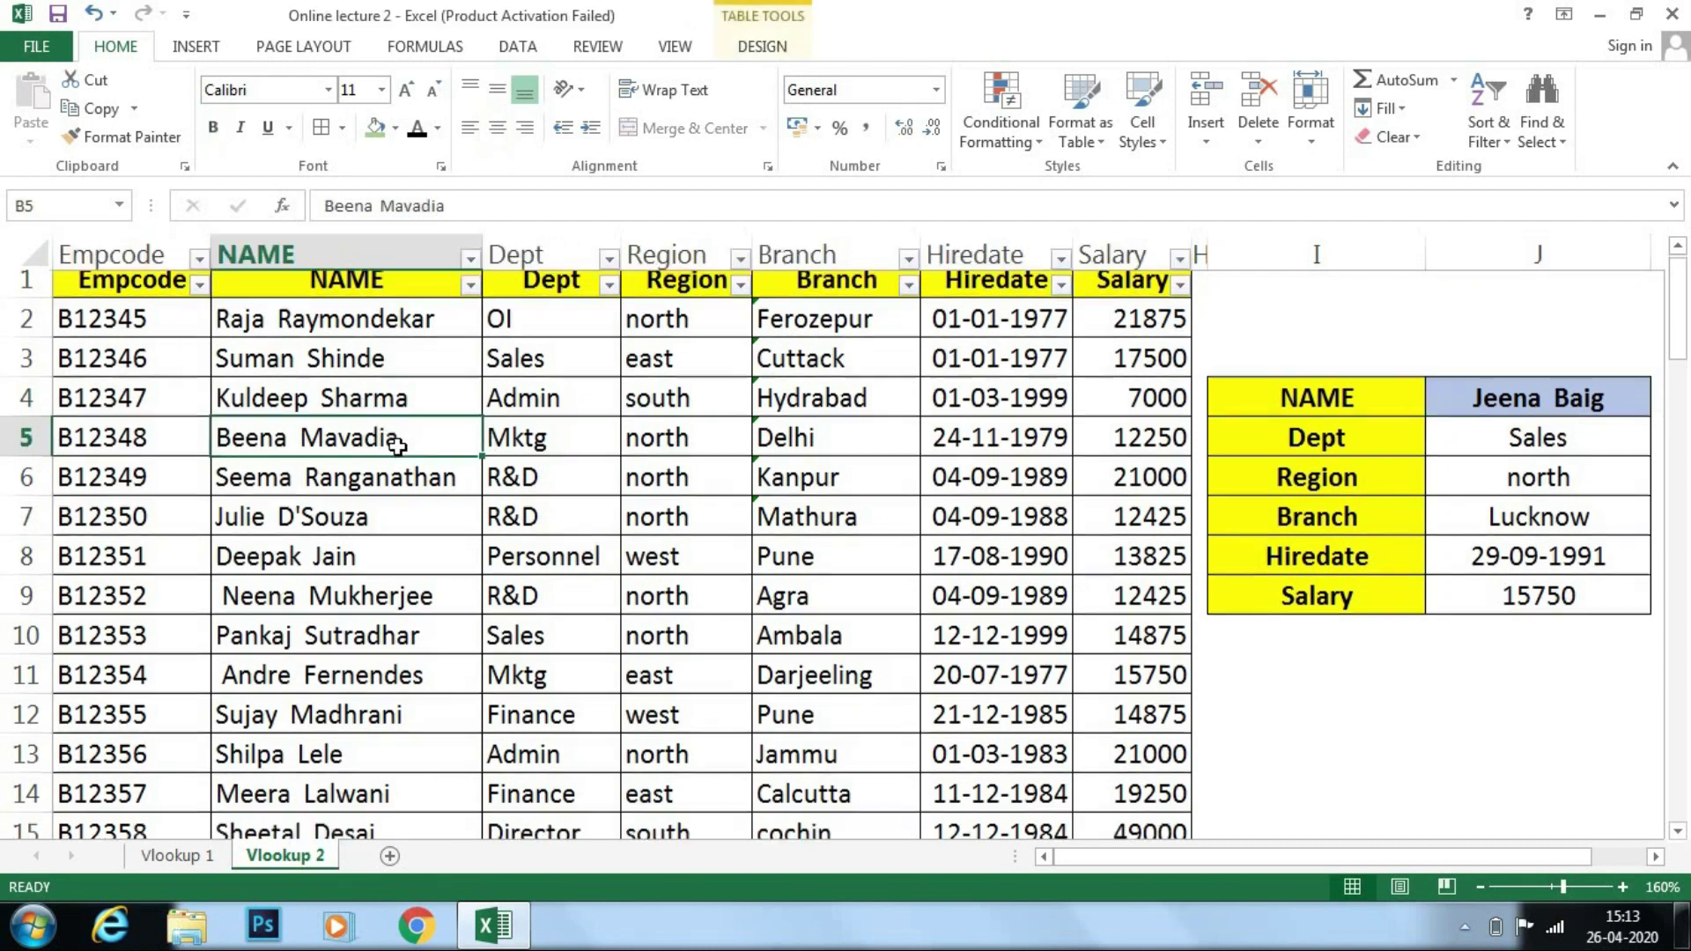
pyautogui.scroll(-7, 397, 447)
pyautogui.scroll(7, 415, 452)
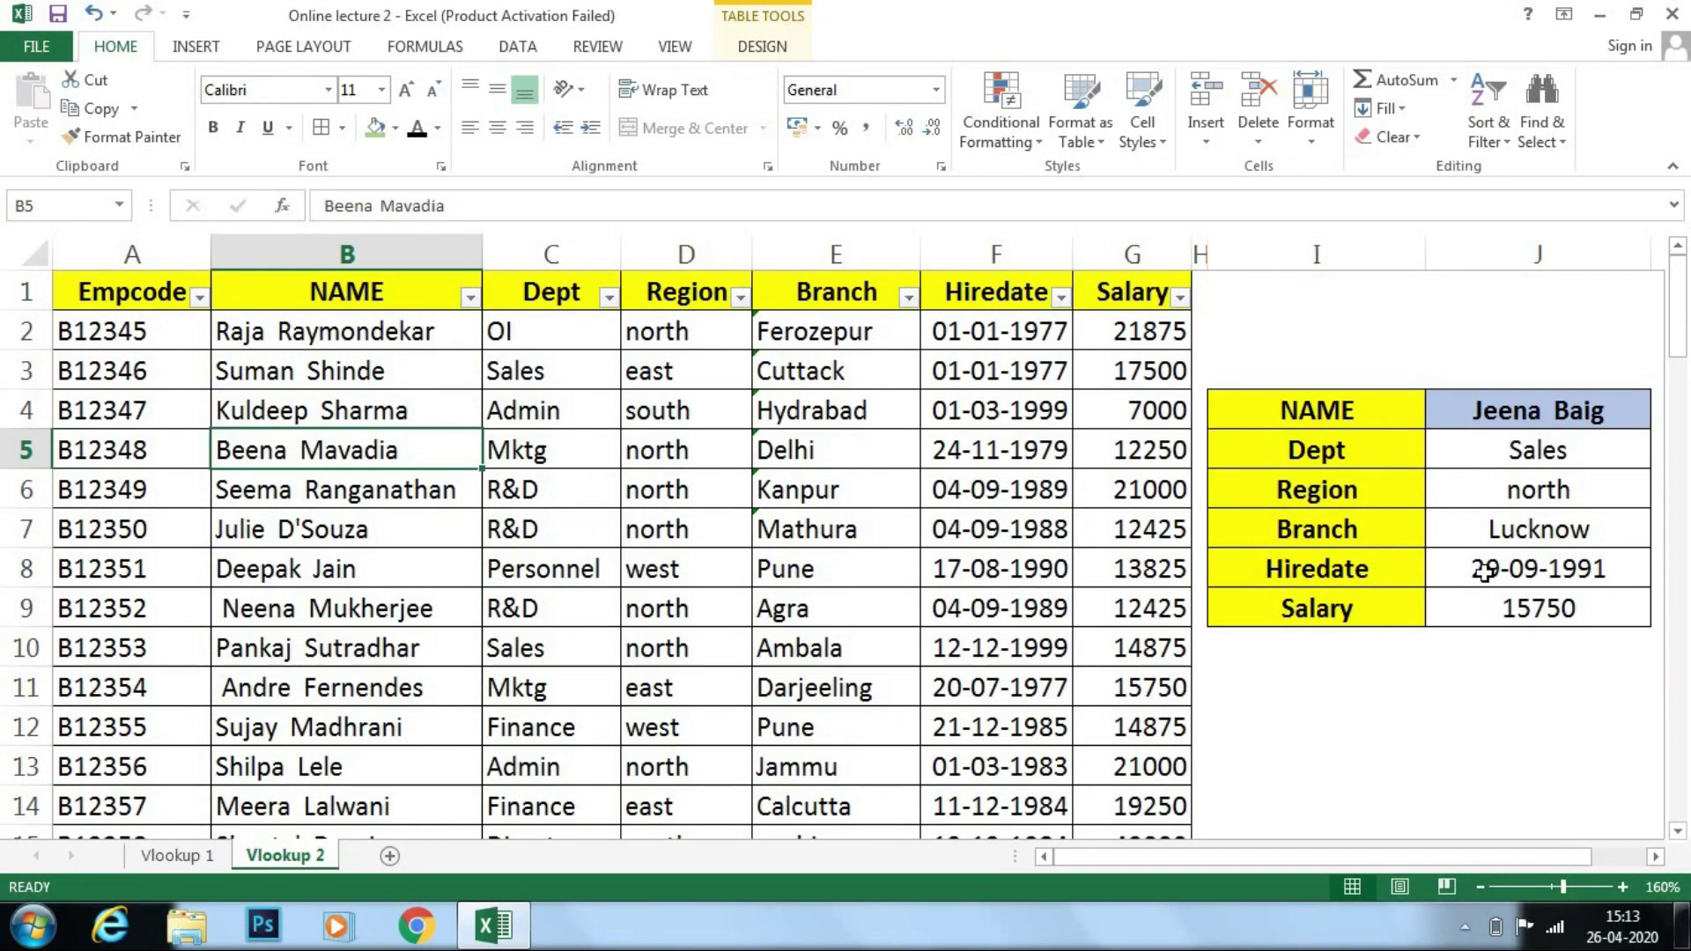
pyautogui.click(1623, 418)
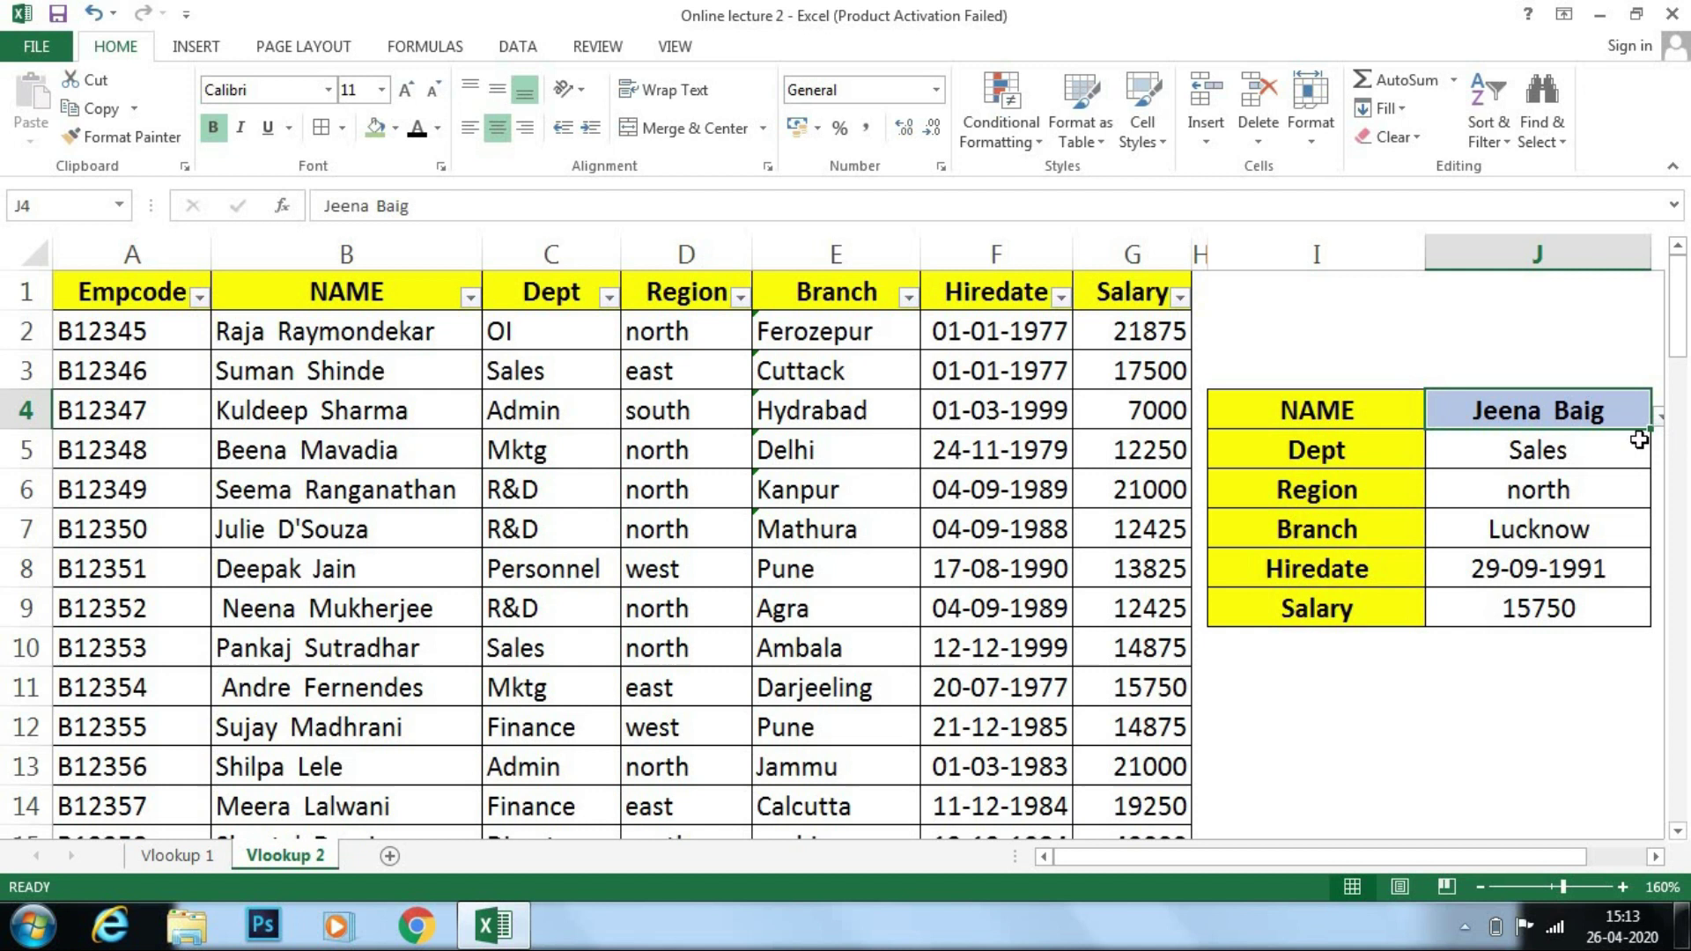
# Step: Choose another employee, beyond the current one in the name list in J4, to retest the Dept to Salary lookups
pyautogui.click(1659, 421)
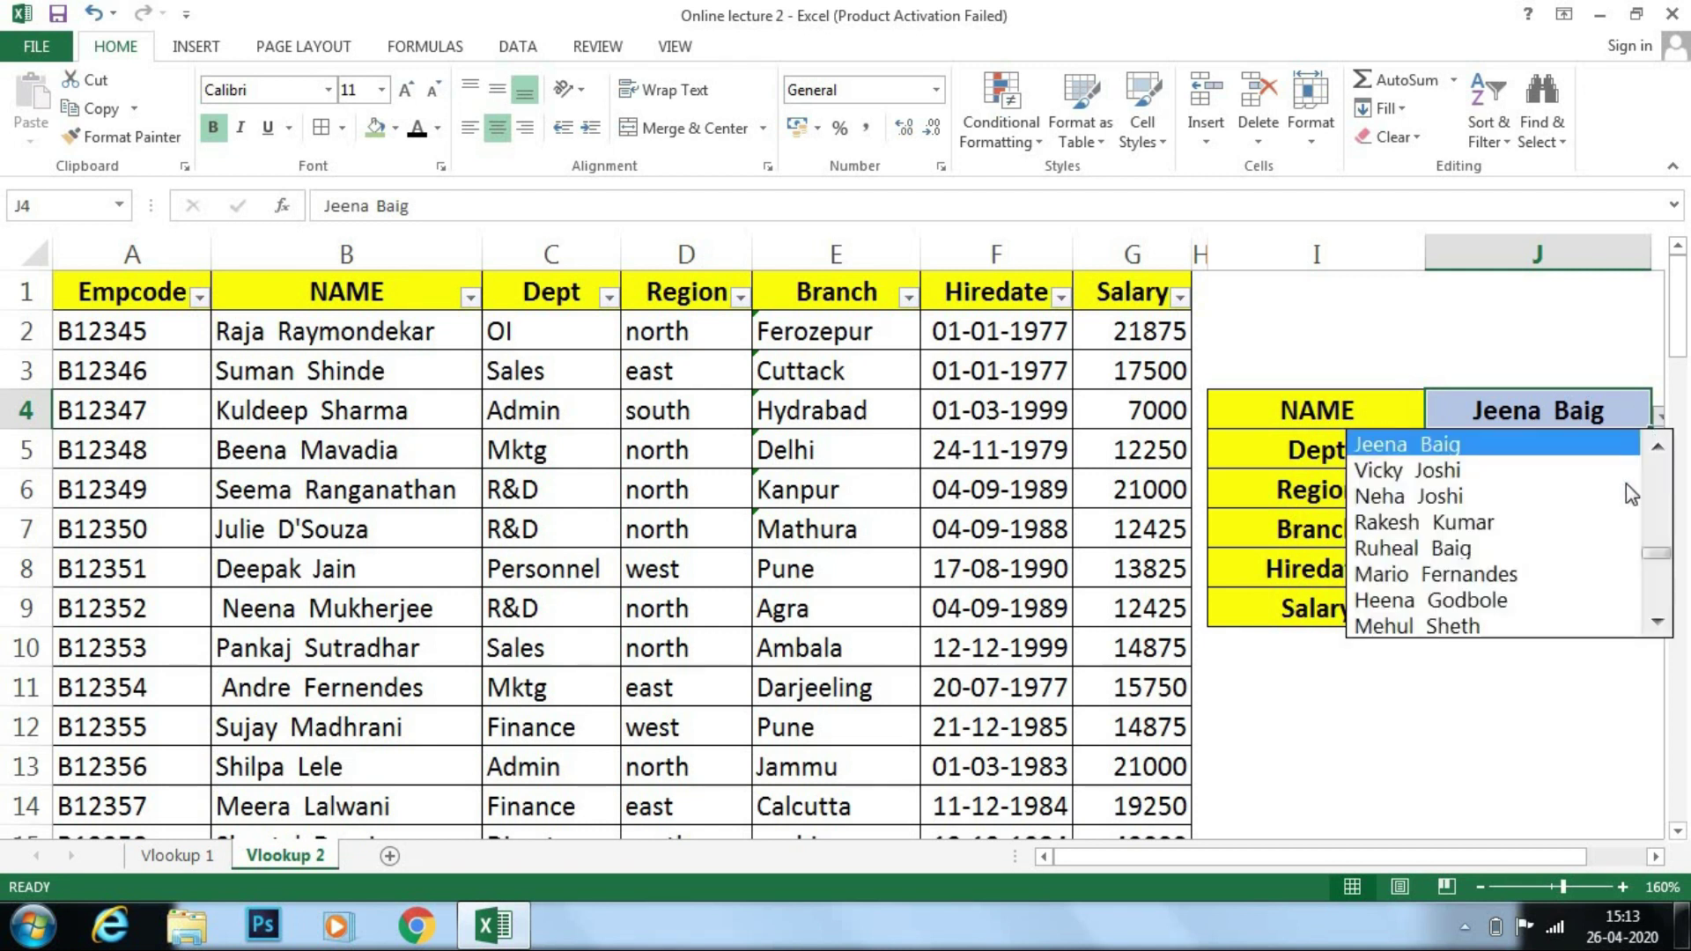
pyautogui.click(1659, 582)
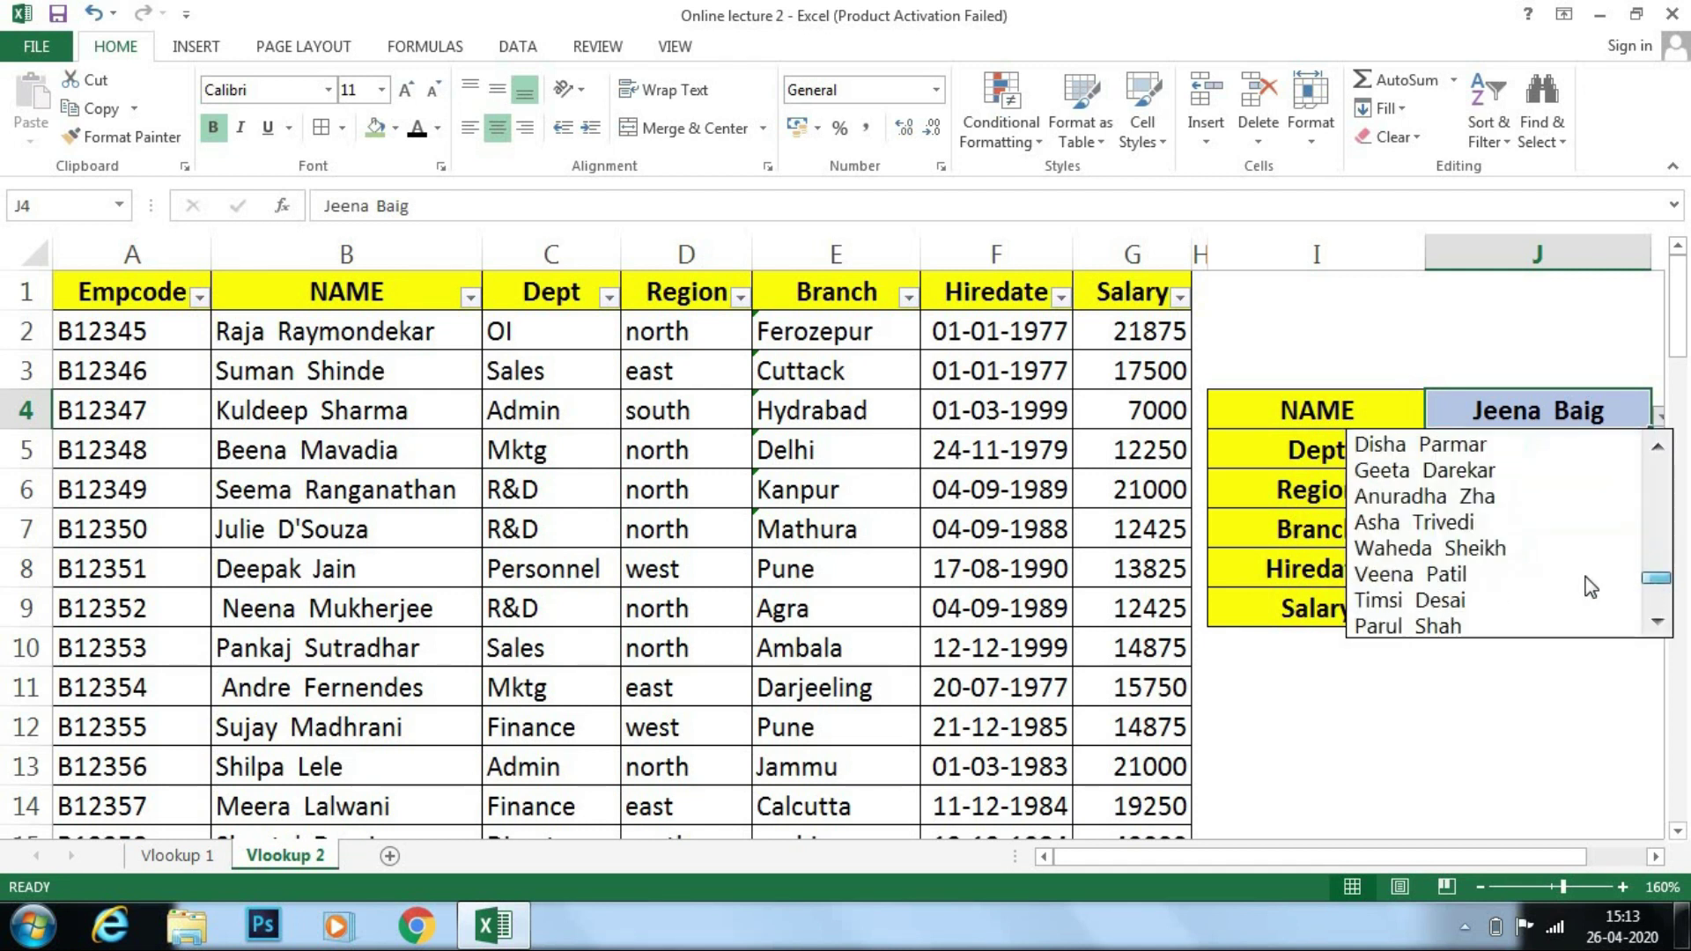
pyautogui.click(1497, 574)
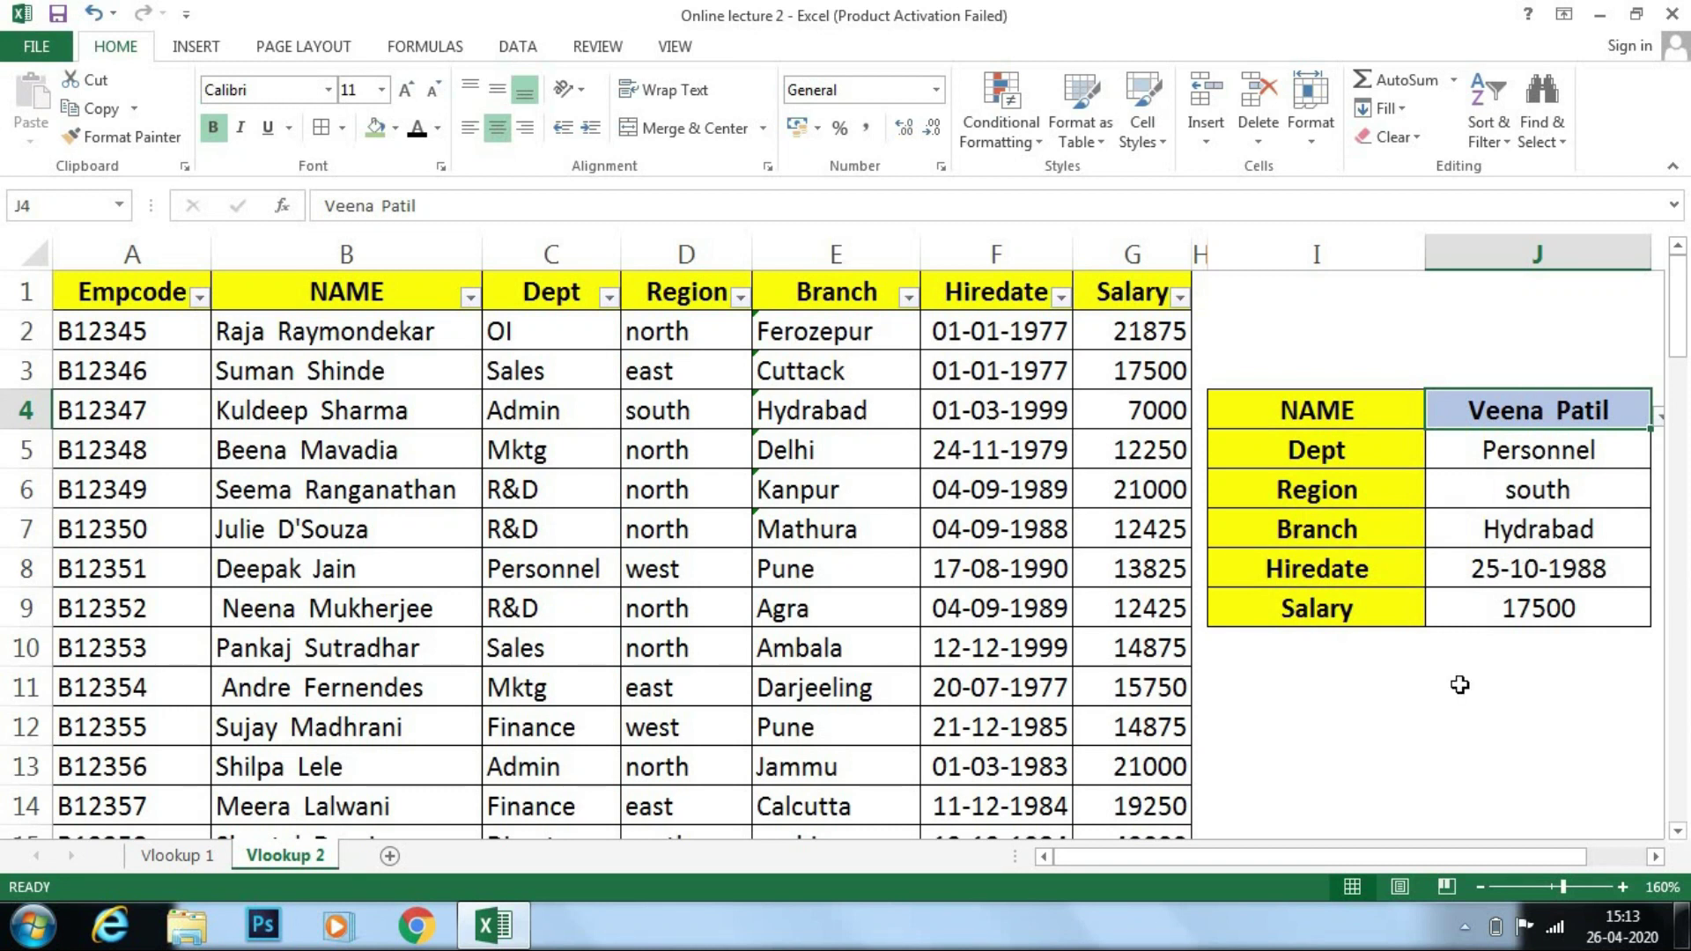
# Step: Review the arguments of the Dept VLOOKUP formula in J5 without changing it and return to the Vlookup 1 sheet
pyautogui.click(1628, 464)
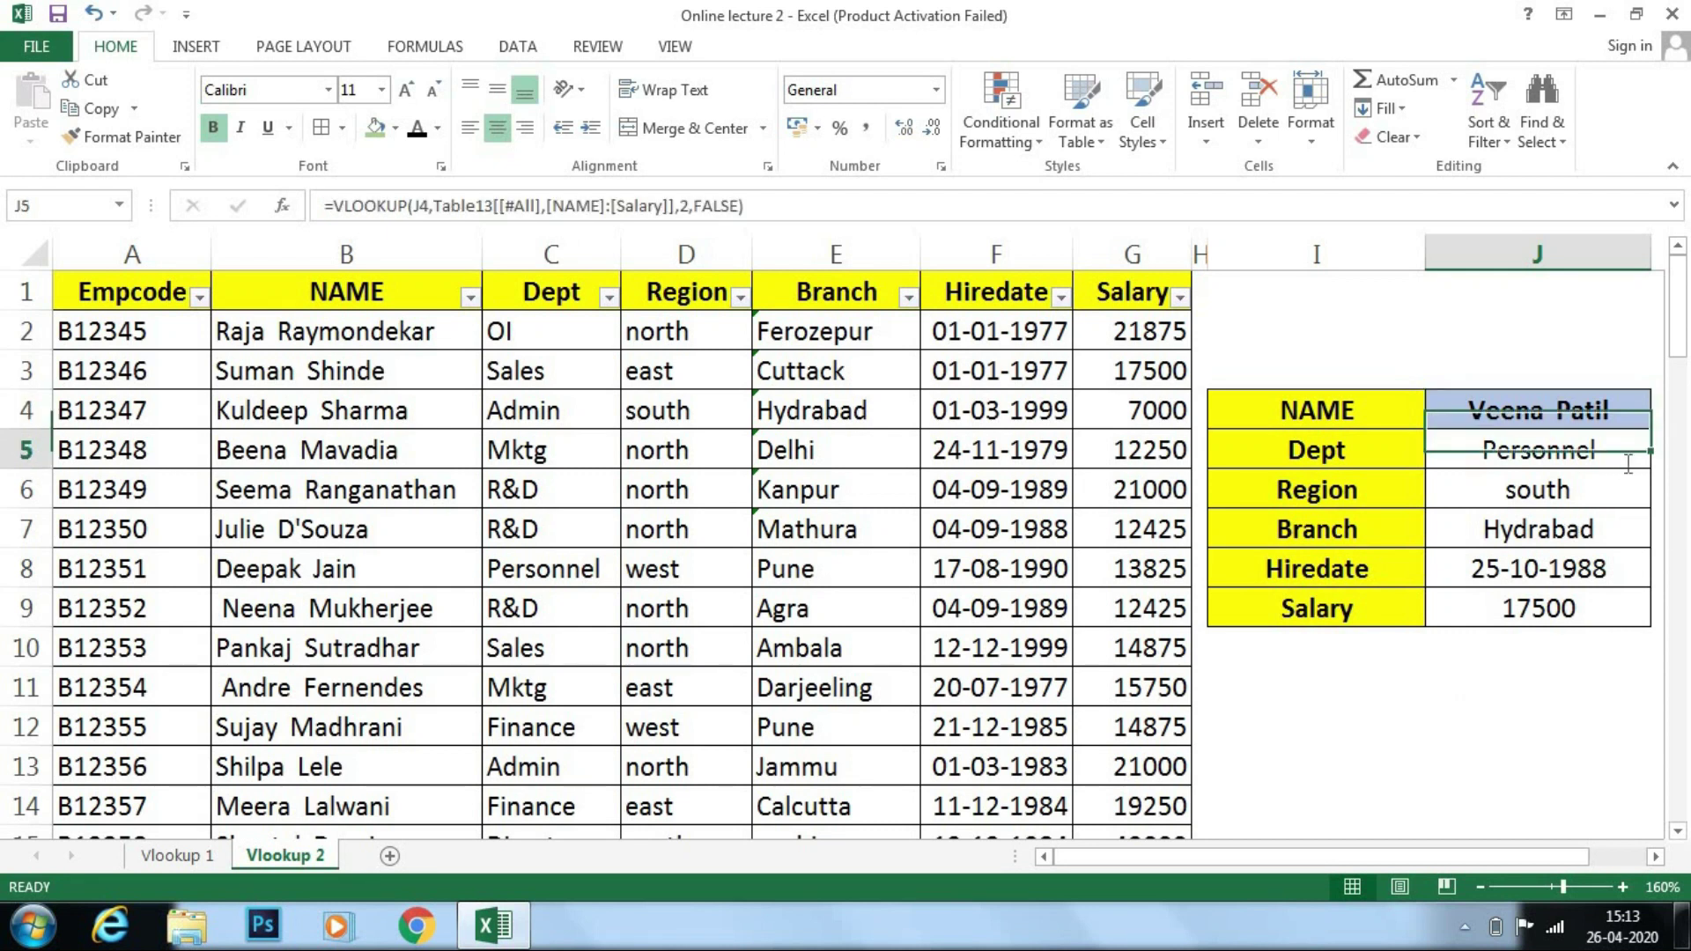
pyautogui.doubleClick(1628, 465)
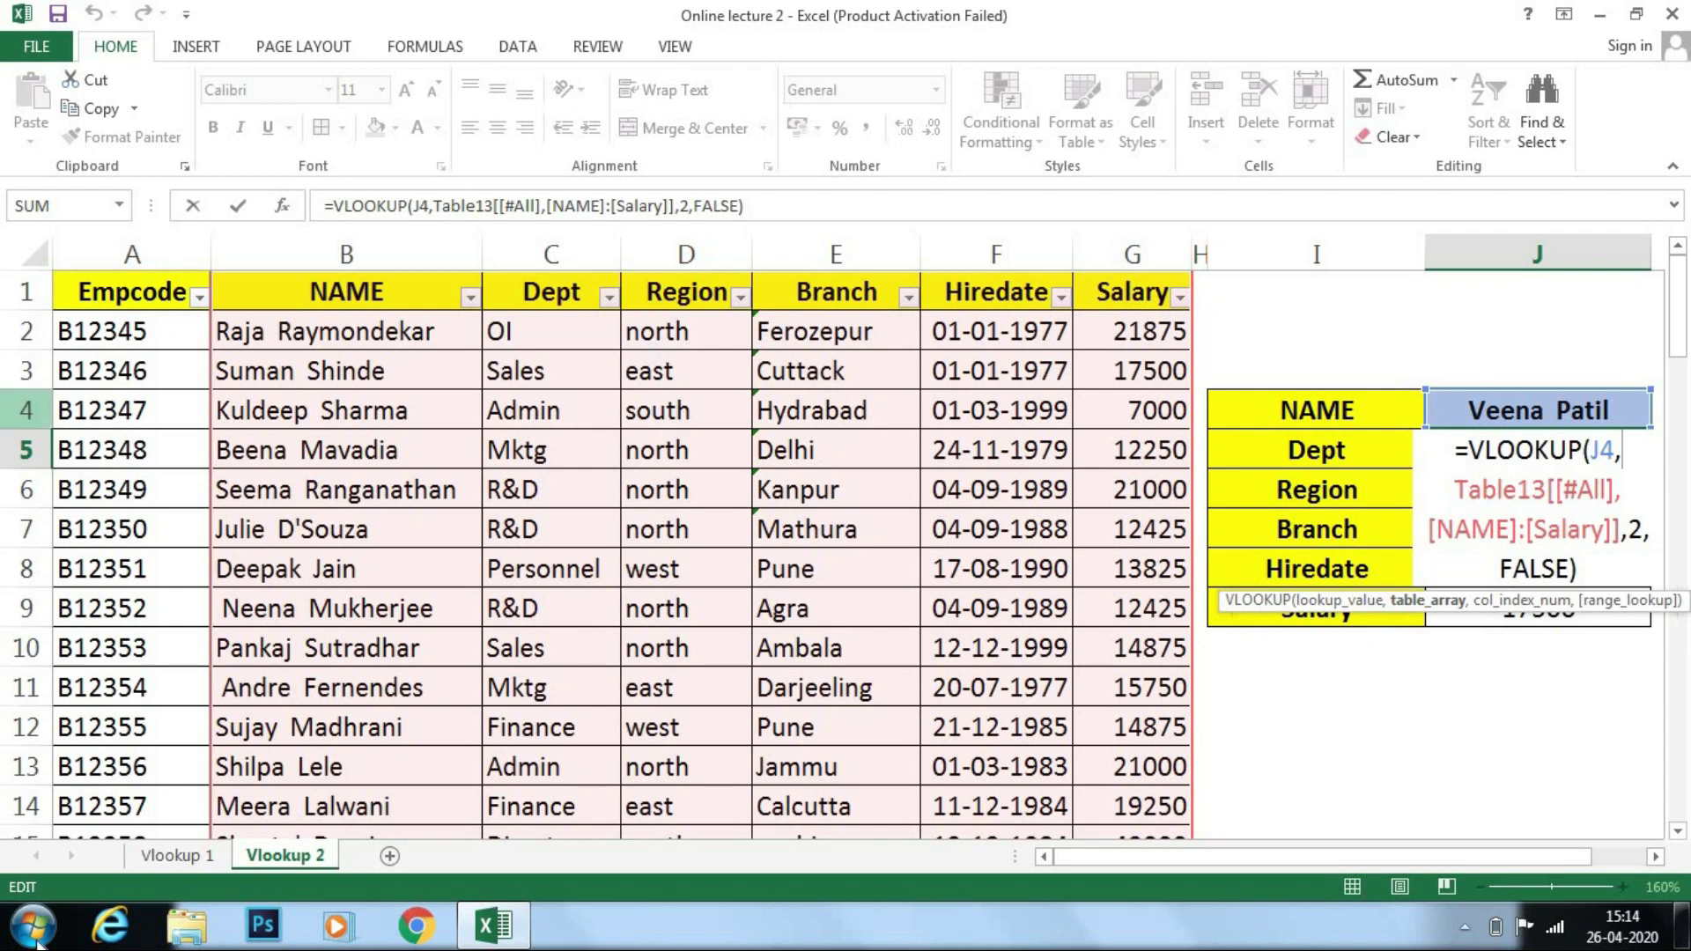
pyautogui.press('Return')
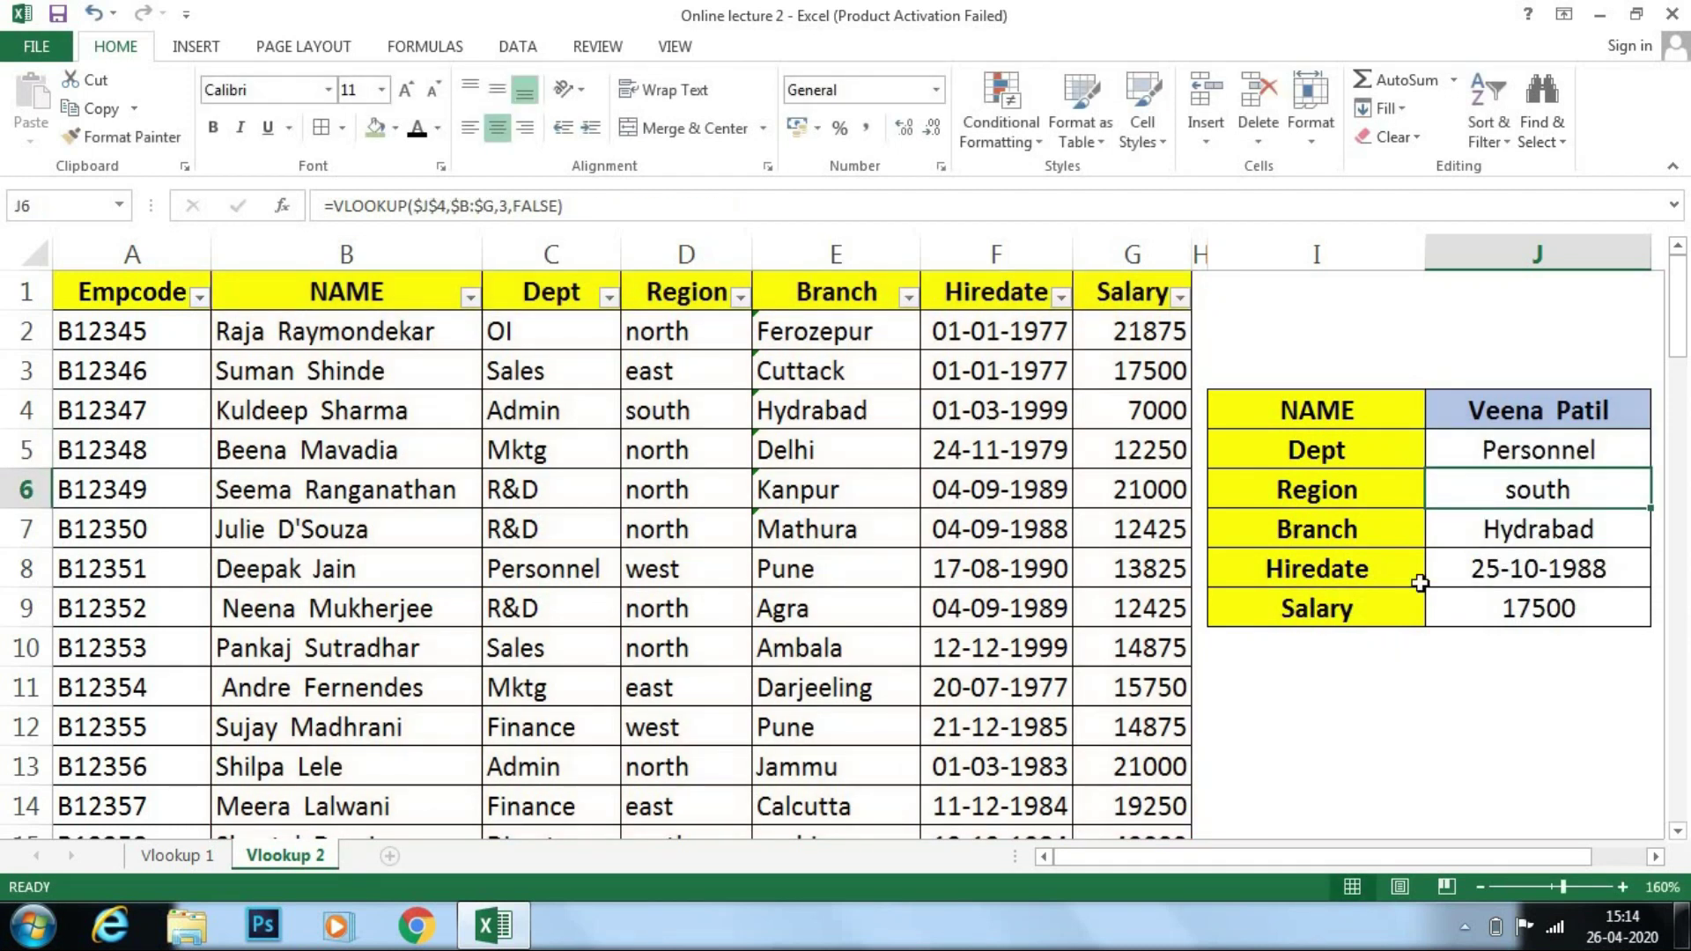
pyautogui.click(183, 859)
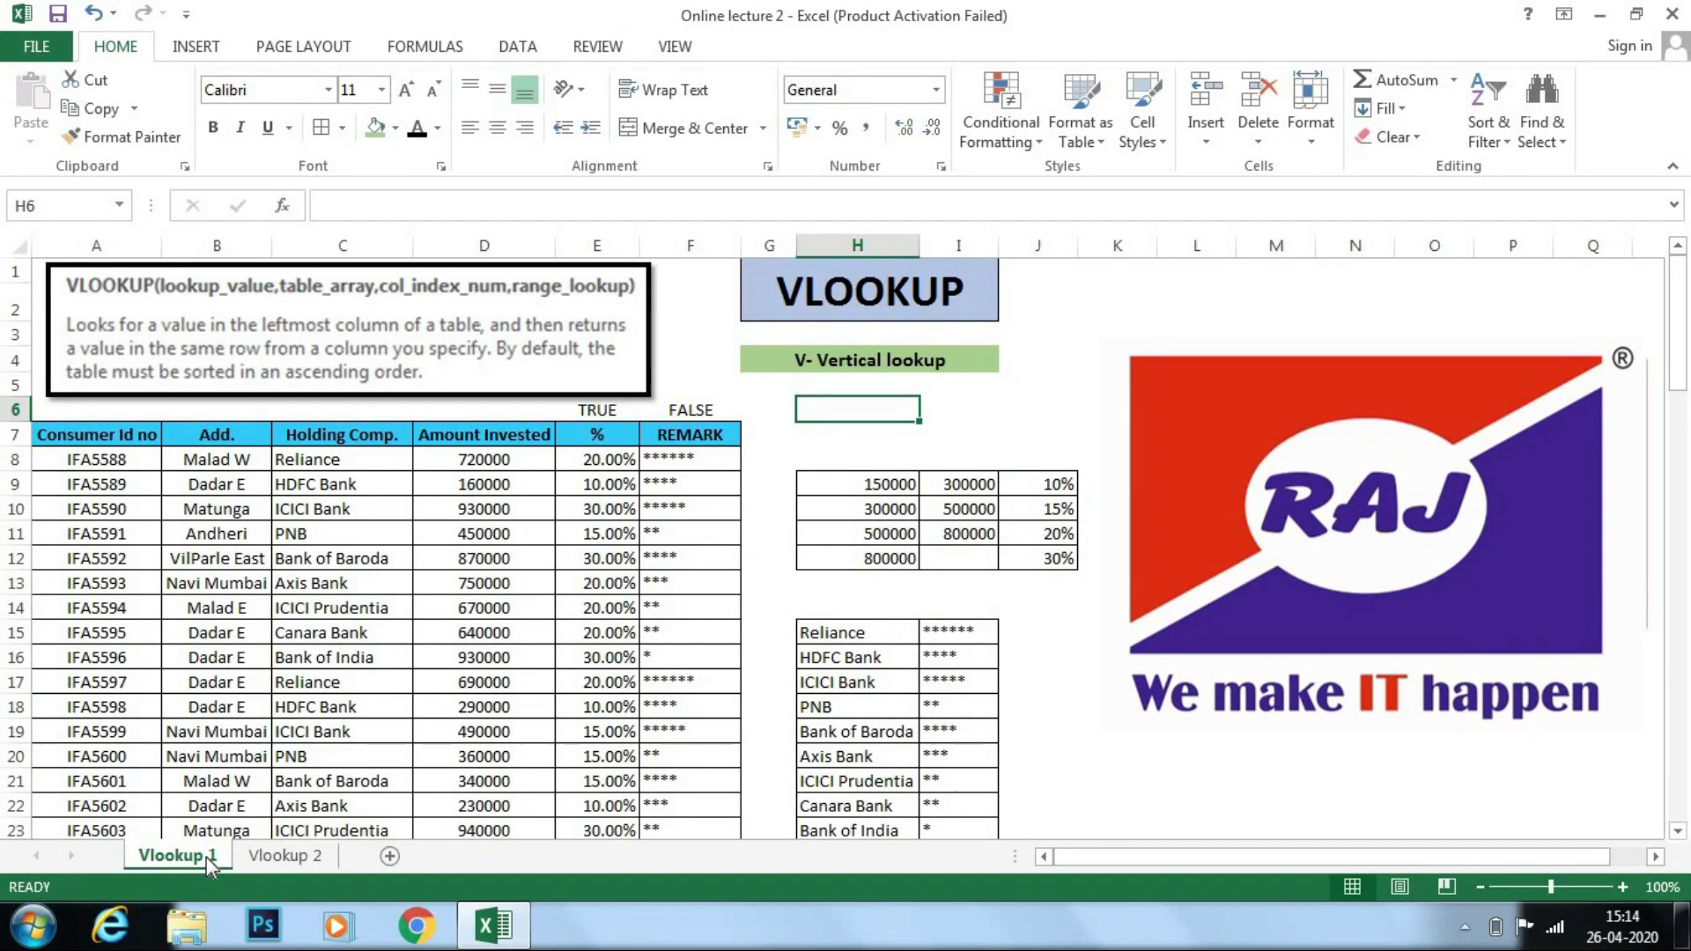